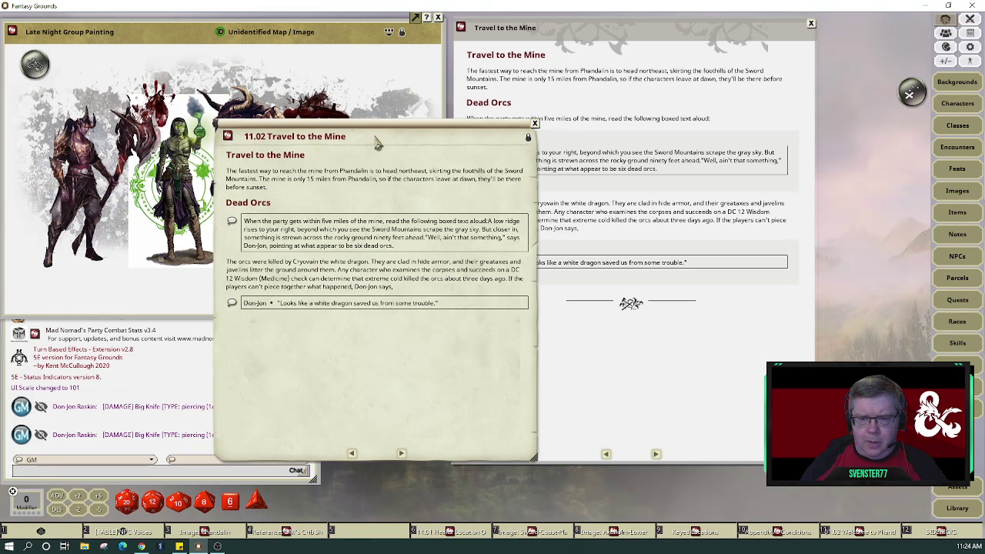
- Move the 11.02 Travel to the Mine story entry beside the group painting and close the duplicate reference page behind it
drag(374, 136, 643, 60)
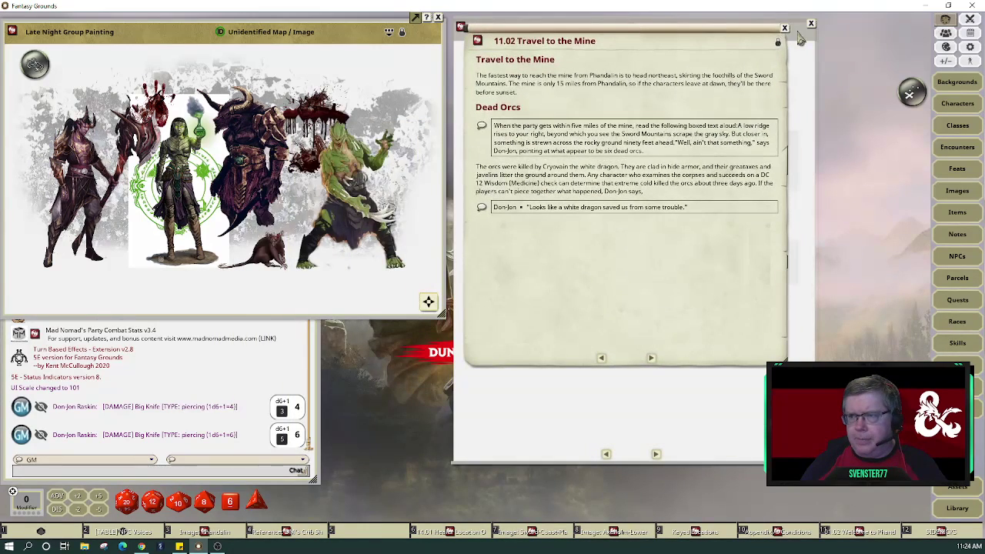
click(810, 24)
drag(665, 43, 650, 30)
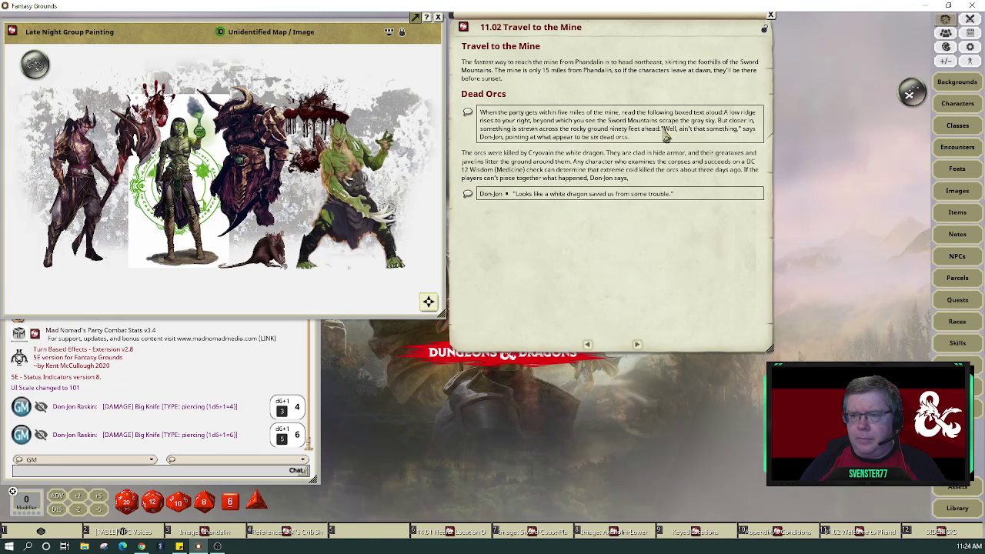
- Split the "Well, ain't that something" sentence into its own chat frame and assign Don-Jon as its speaker
click(663, 128)
key(Return)
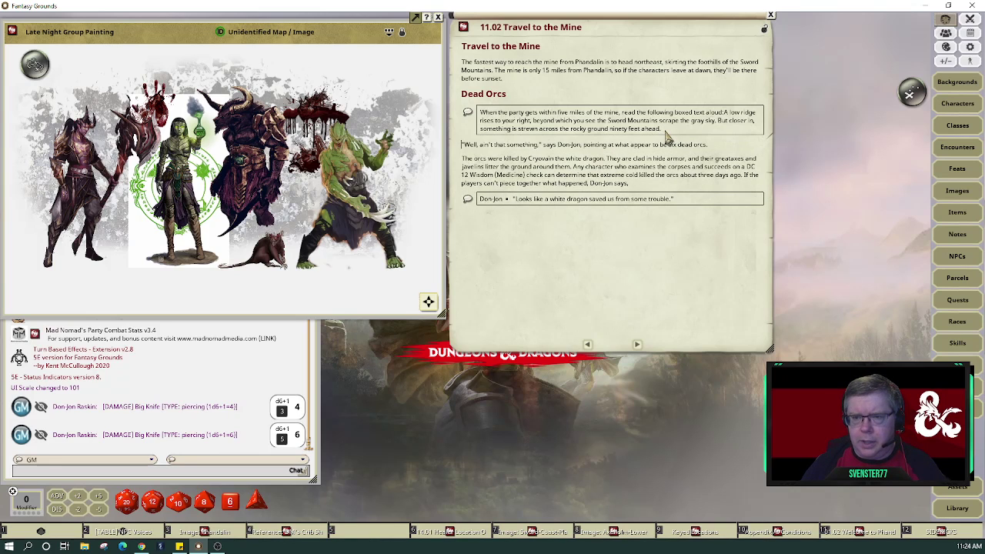
key(ctrl+2)
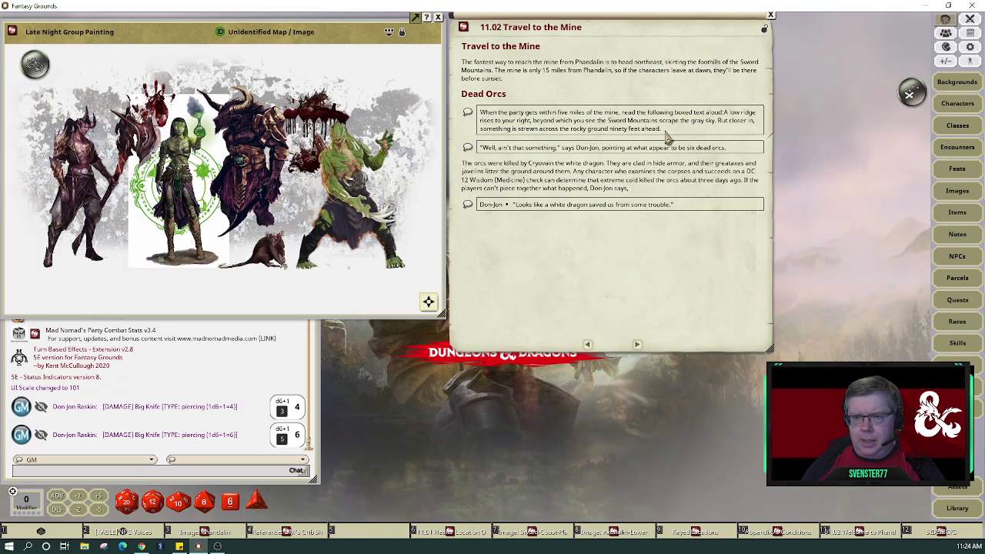
right_click(508, 148)
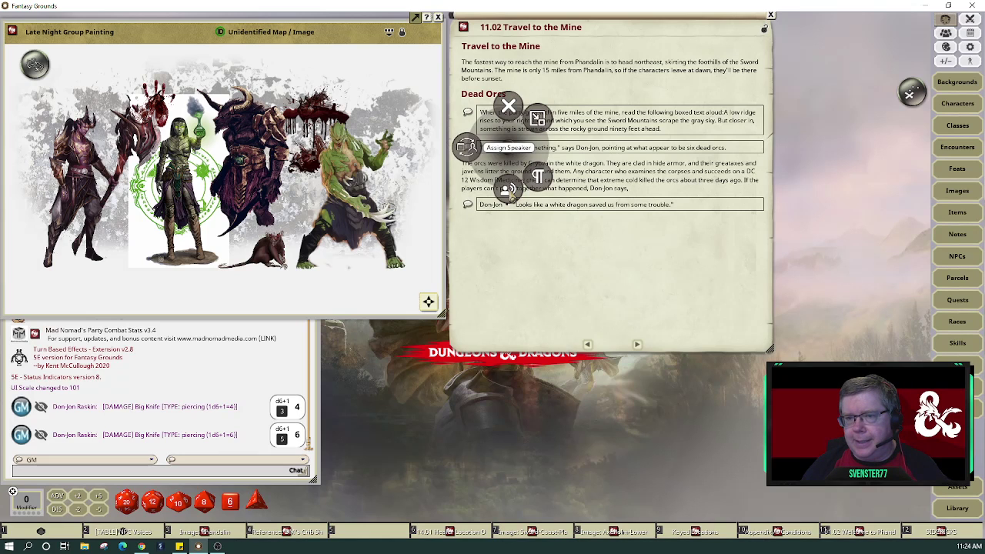
click(511, 192)
text(D)
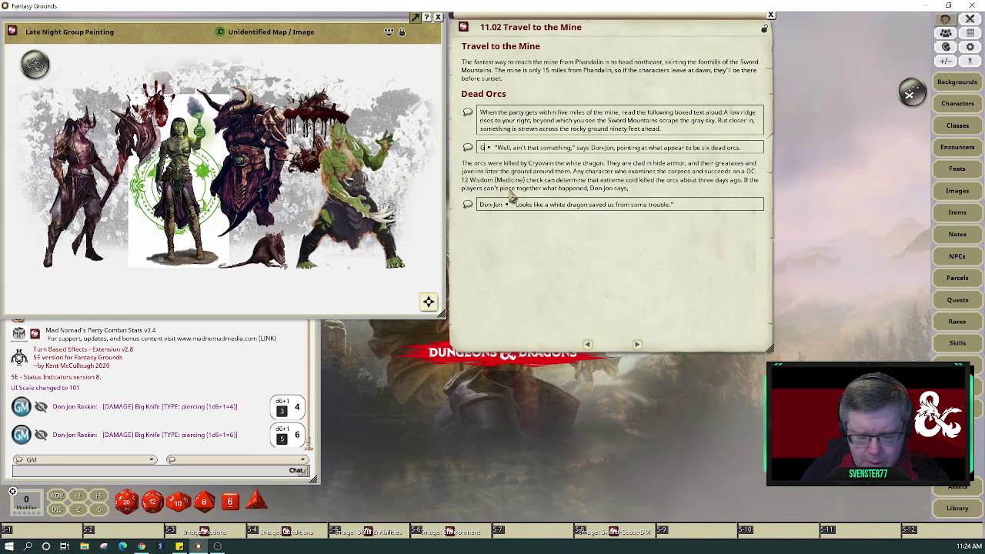
text(on-Jon)
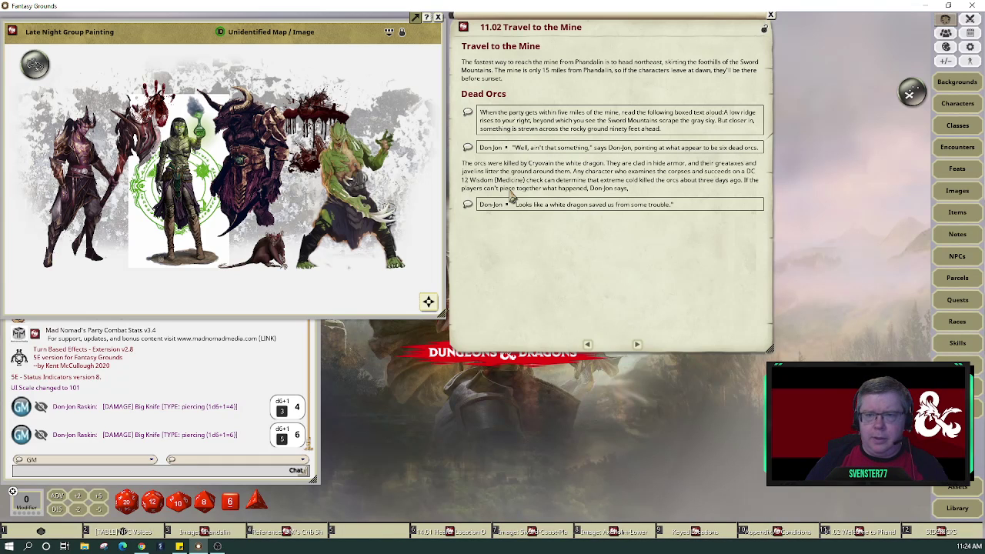
- Send the Dead Orcs boxed text and both Don-Jon quotes from the story entry to the chat
click(467, 114)
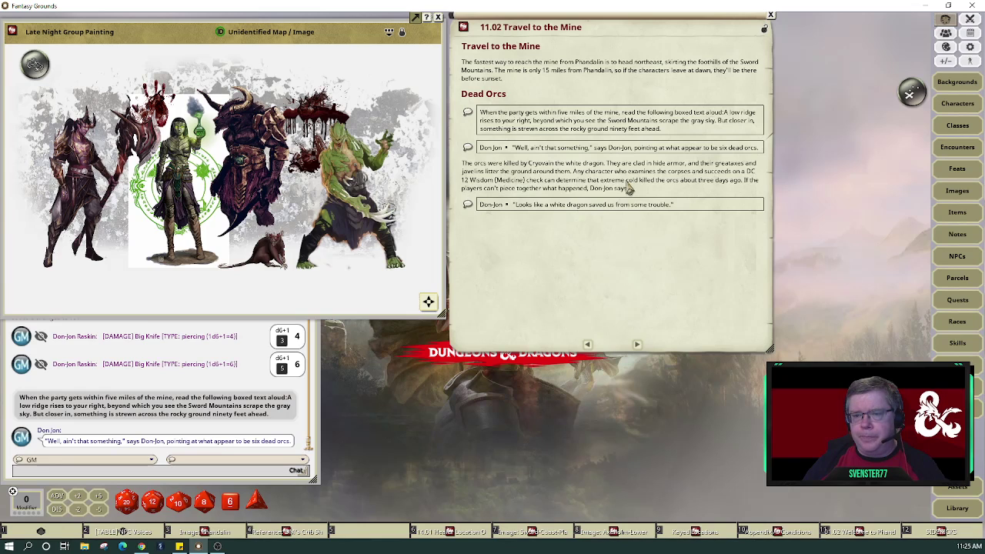
click(468, 204)
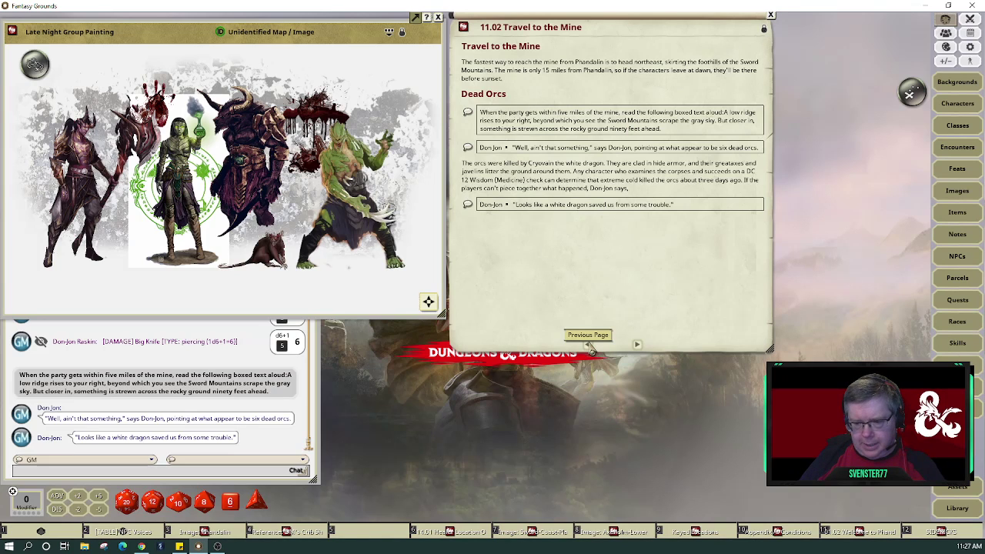
- Go back to the 11.00 Mountain's Toe Gold Mine story entry and assign it to hotkey slot 5
click(697, 531)
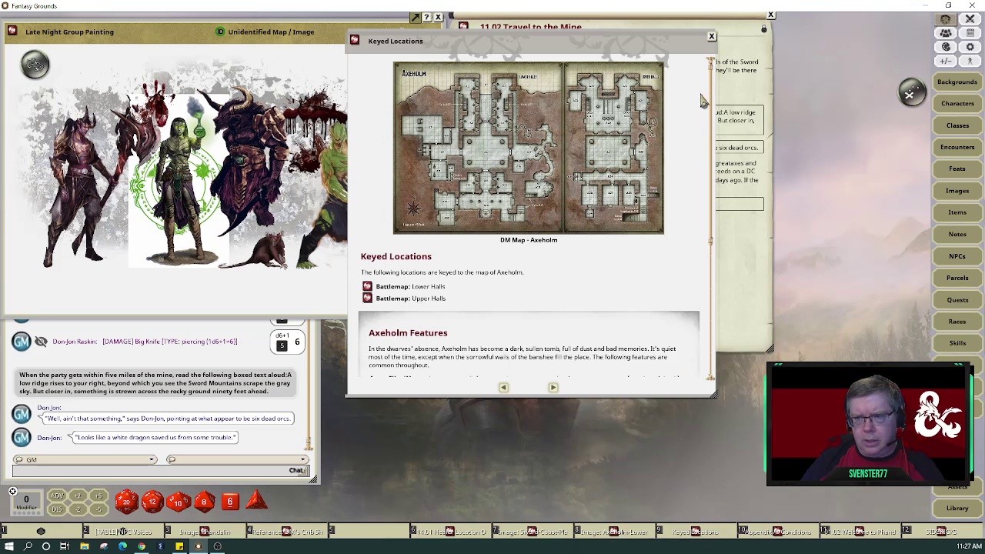
click(711, 36)
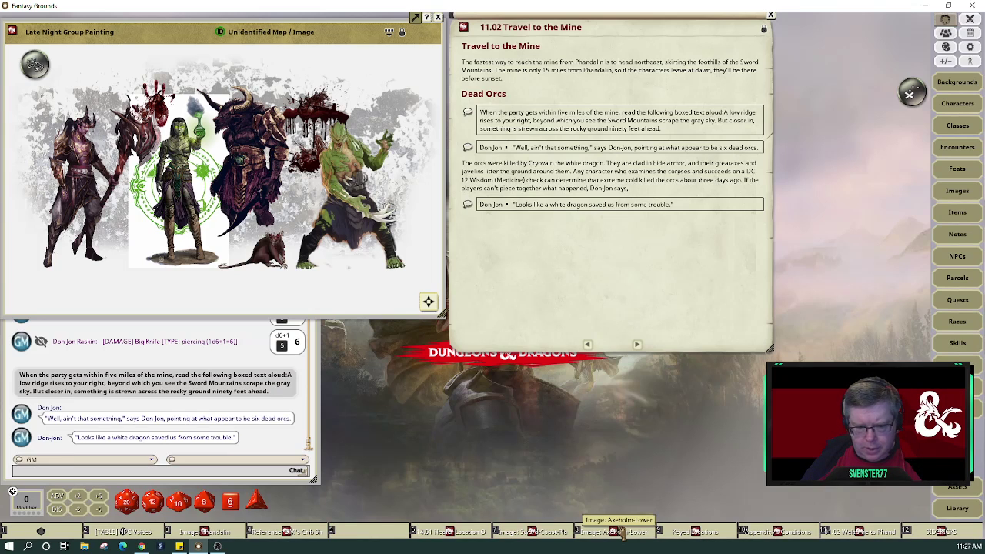
click(587, 345)
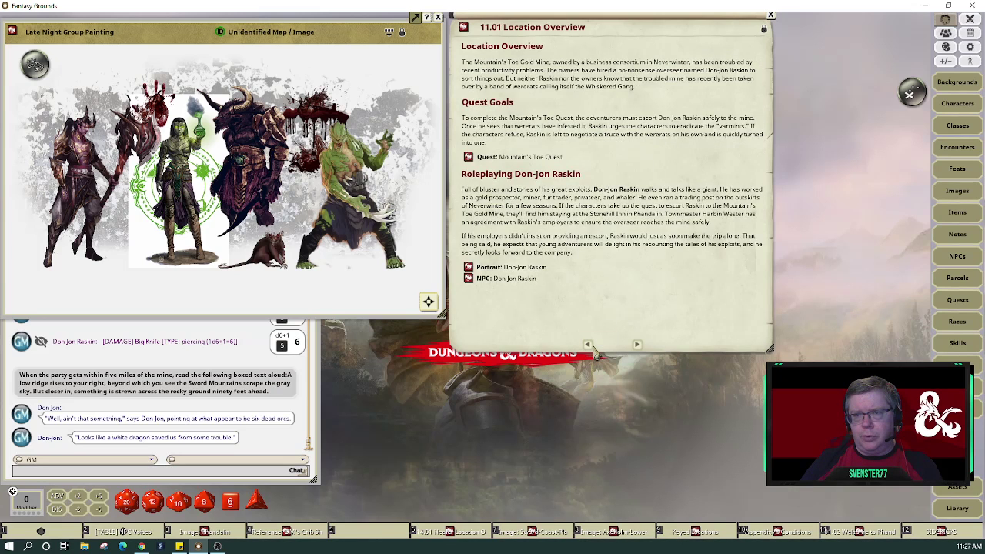
click(588, 345)
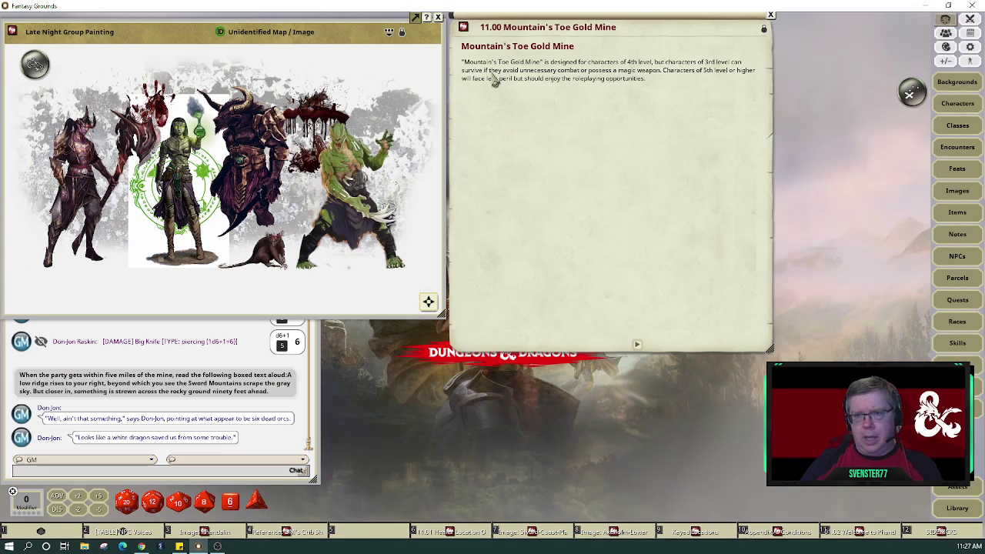
drag(466, 29, 362, 537)
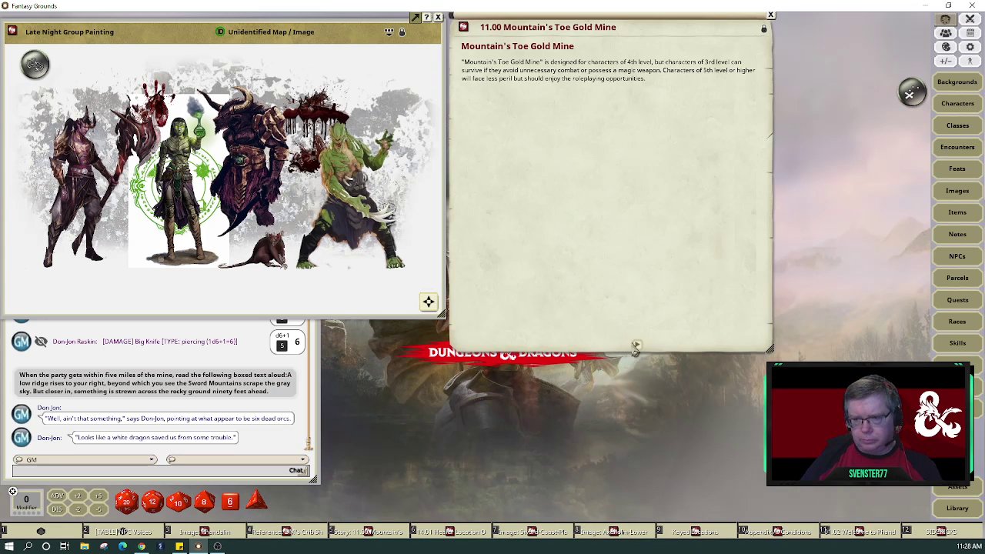
- Look through the gold mine story entries between 11.00 and 11.04.00, ending on Mine Locations
click(640, 344)
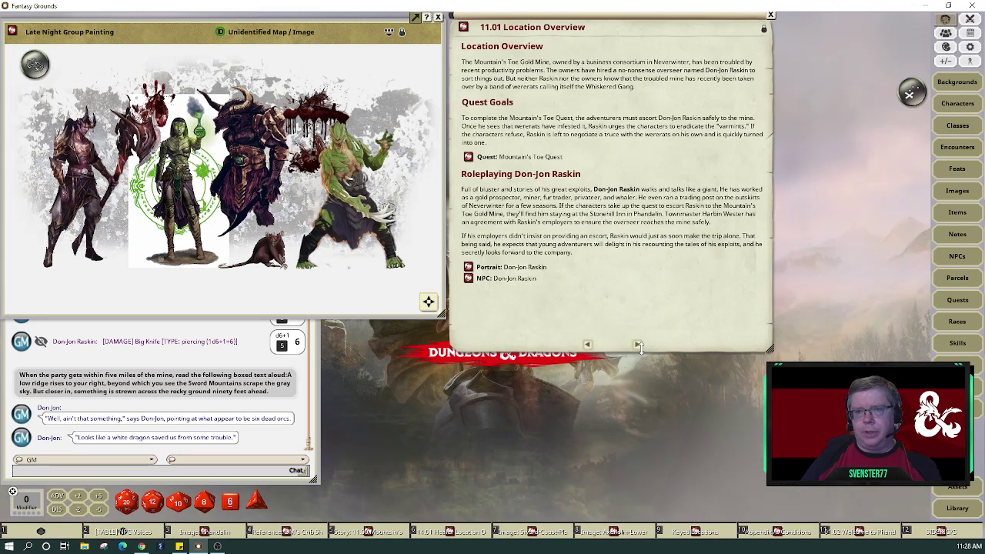
click(639, 344)
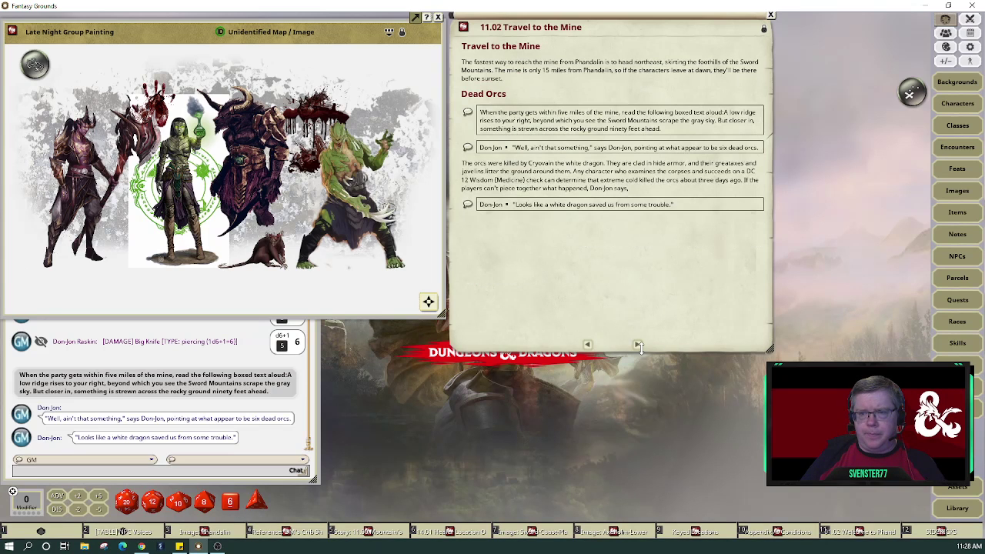
click(639, 345)
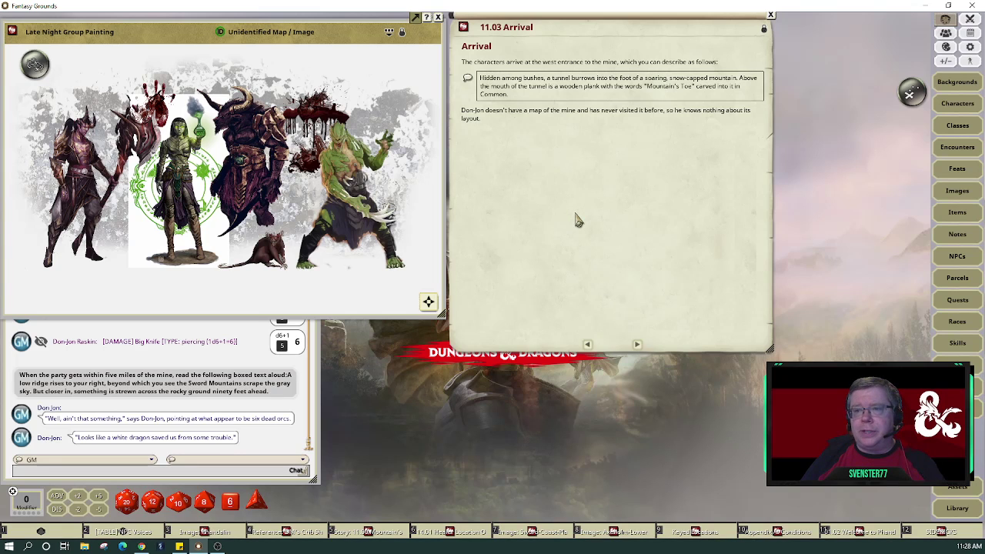
click(587, 347)
click(586, 346)
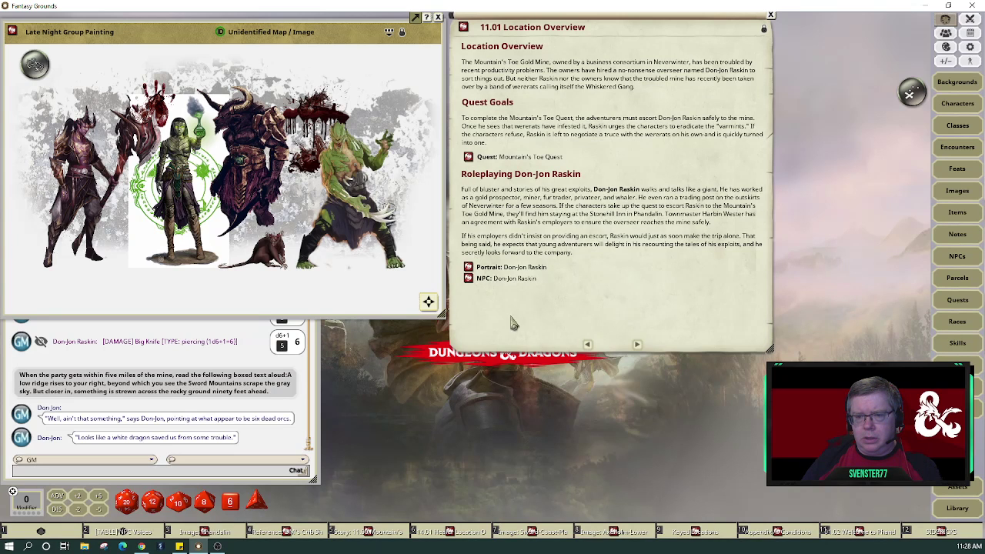
click(587, 345)
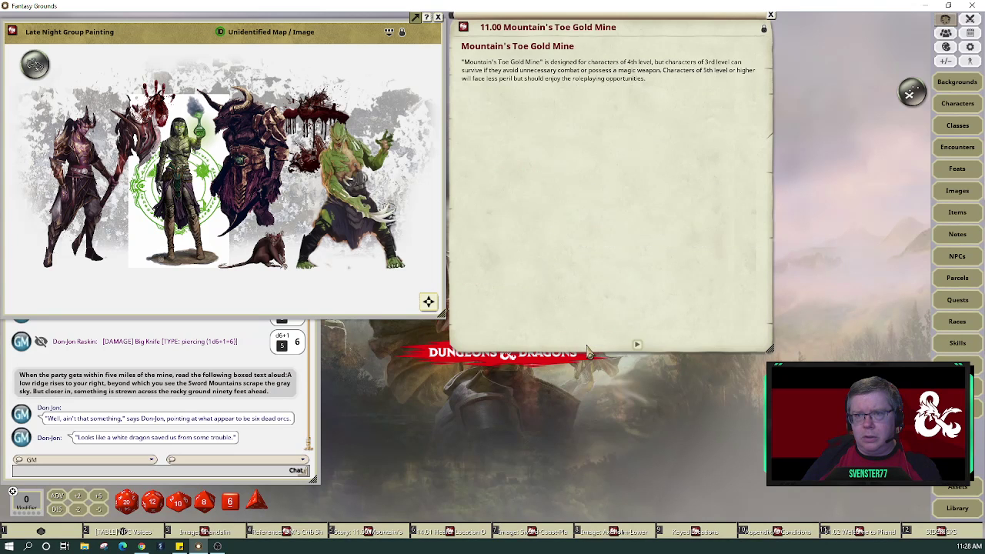
click(637, 345)
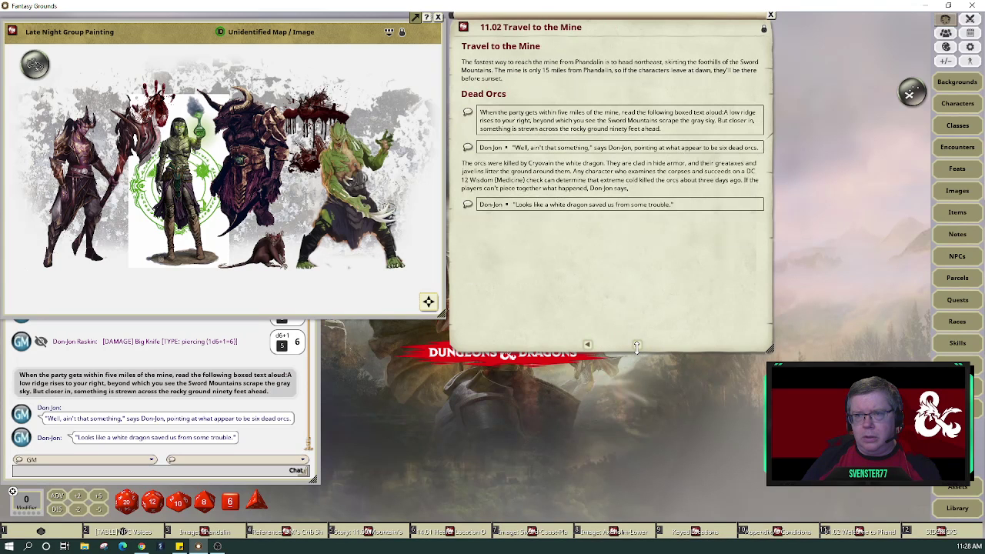
click(637, 346)
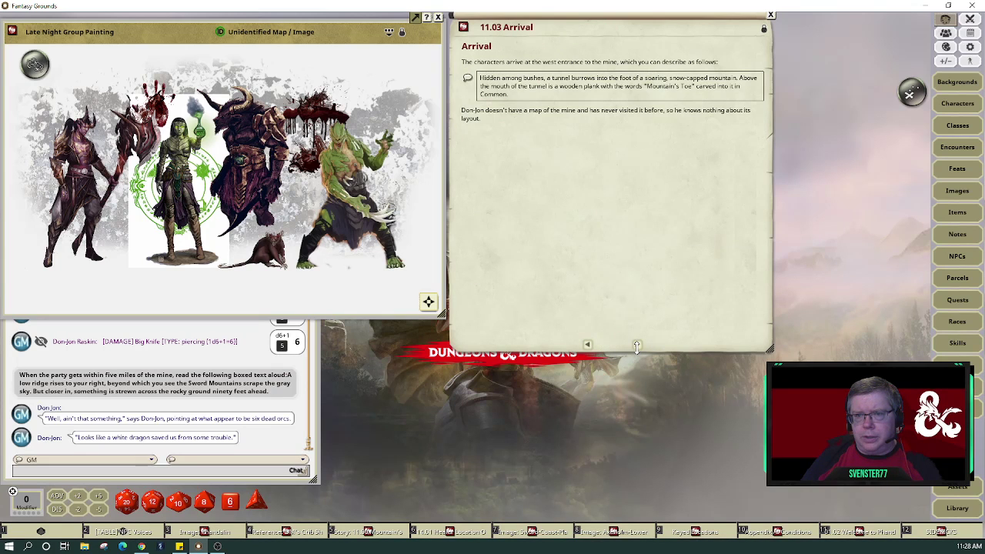
click(636, 346)
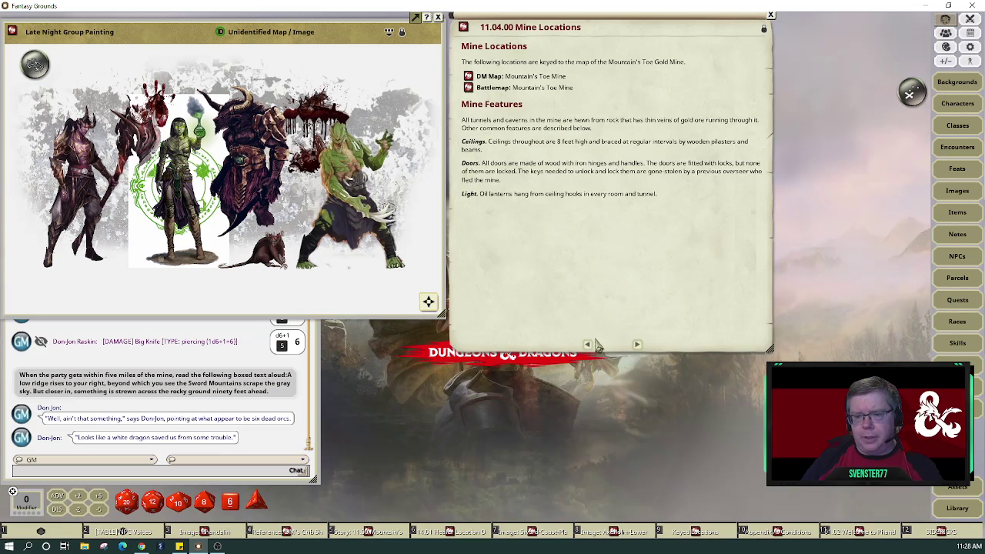
- Open the DM map and the battlemap of Mountain's Toe Mine and place them on opposite sides of the story entry
click(467, 77)
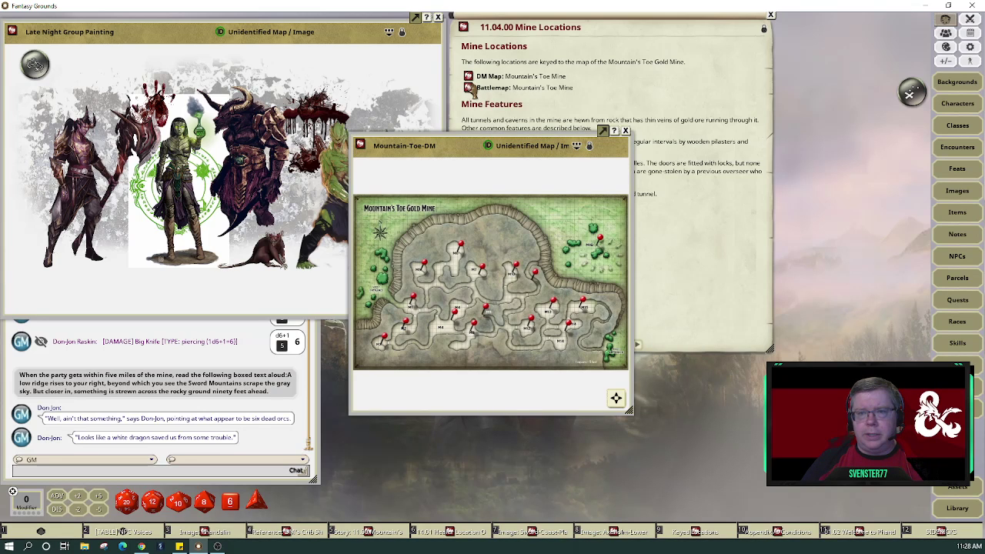
click(468, 87)
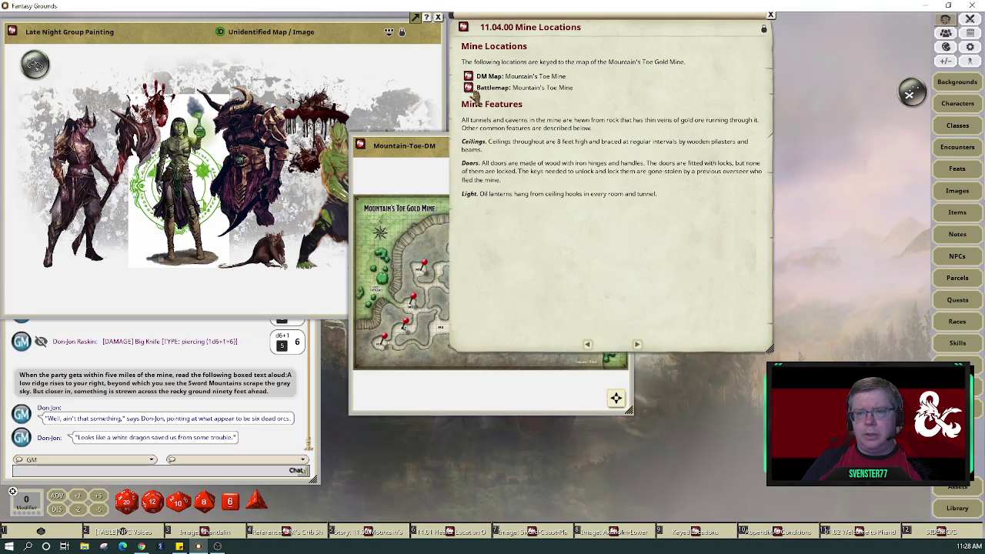
drag(460, 150, 739, 209)
drag(444, 155, 165, 217)
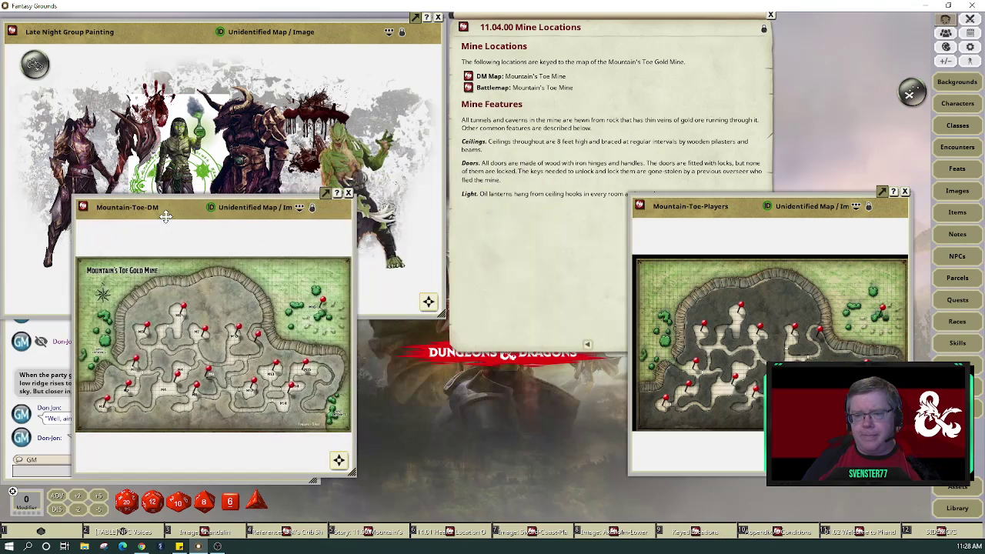
- Bring the story entry forward, review the 11.03 Arrival page, and return to 11.04.00 Mine Locations
click(523, 174)
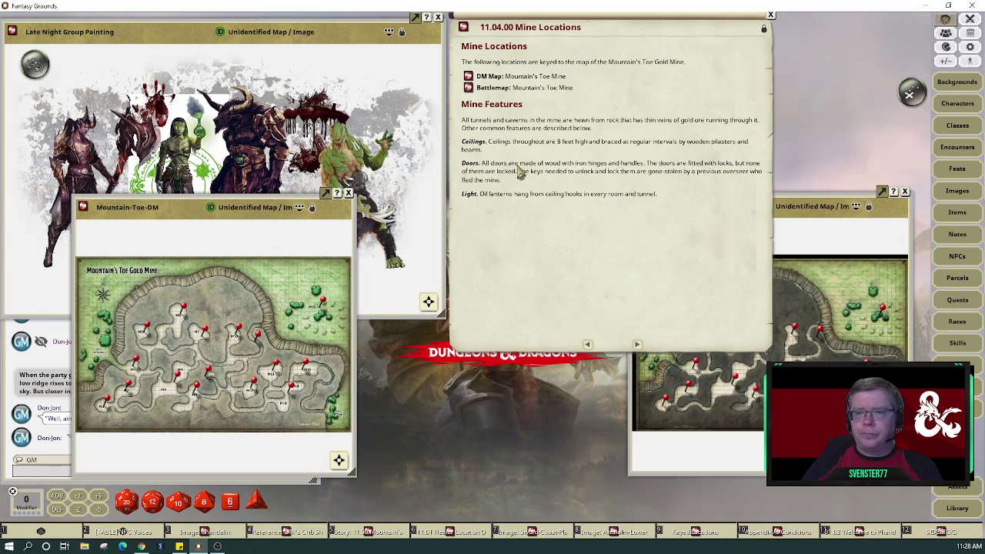
click(587, 345)
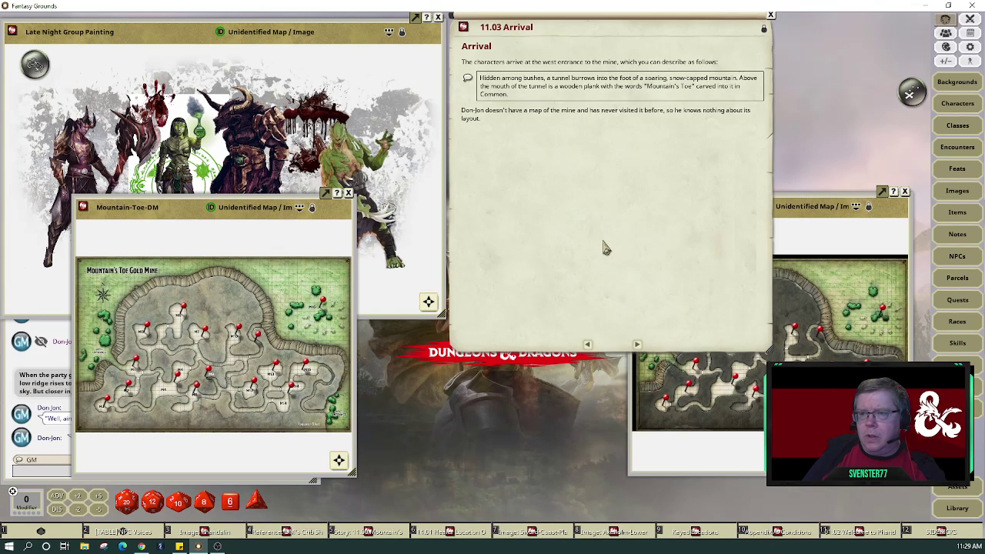
click(637, 345)
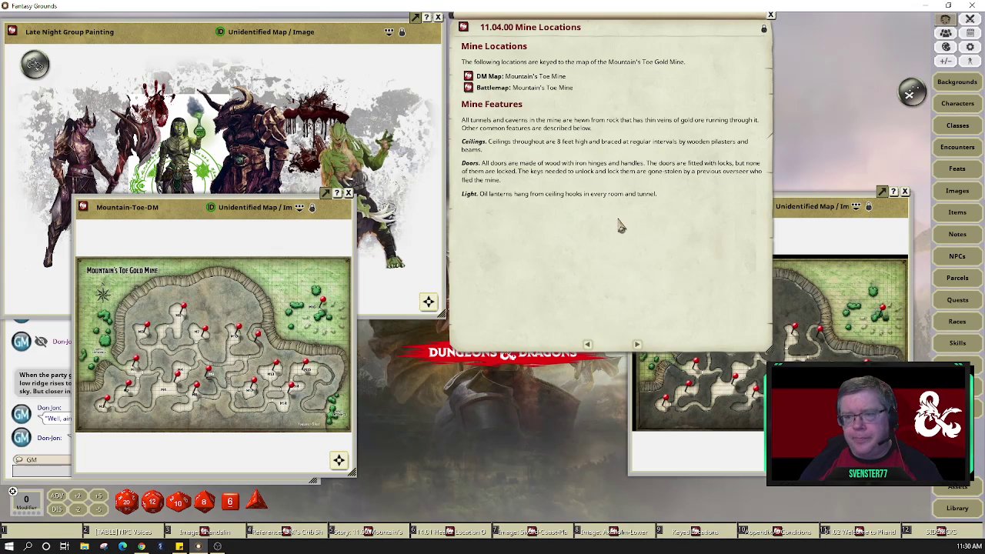
- Move the Mountain-Toe-Players map toward the middle, enlarge its window, and zoom in until the mine fills it
click(827, 248)
drag(799, 208, 460, 131)
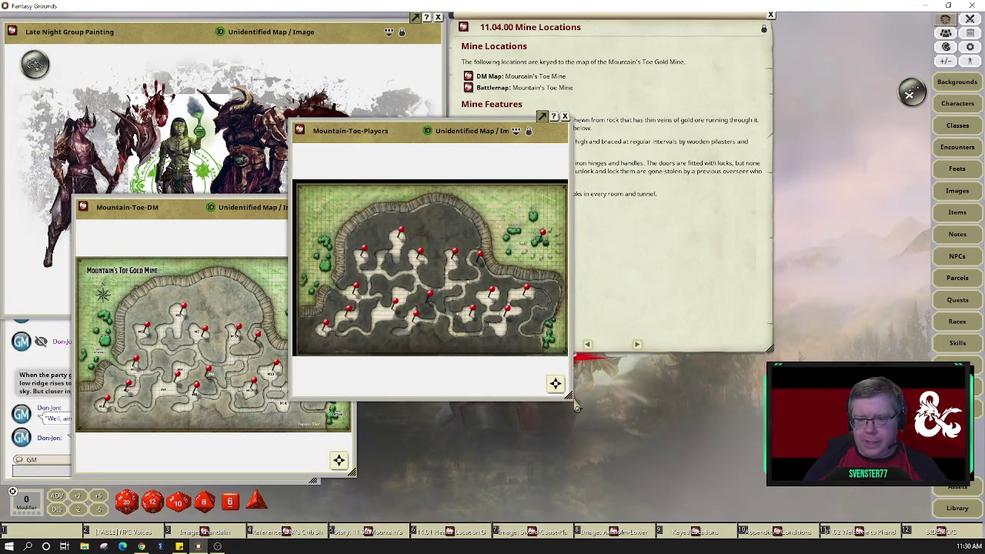
drag(569, 397, 806, 493)
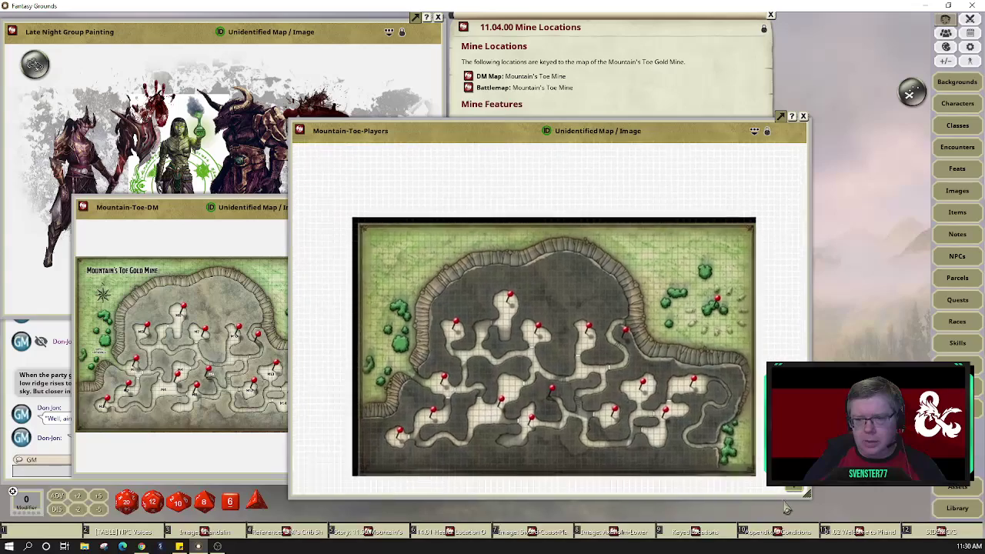
scroll(557, 347, up, 2)
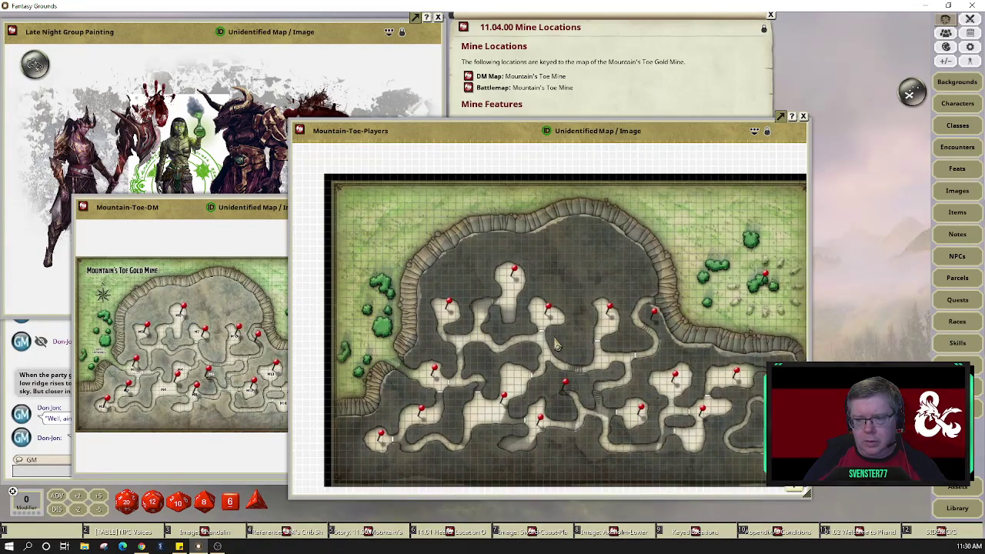
scroll(557, 346, up, 1)
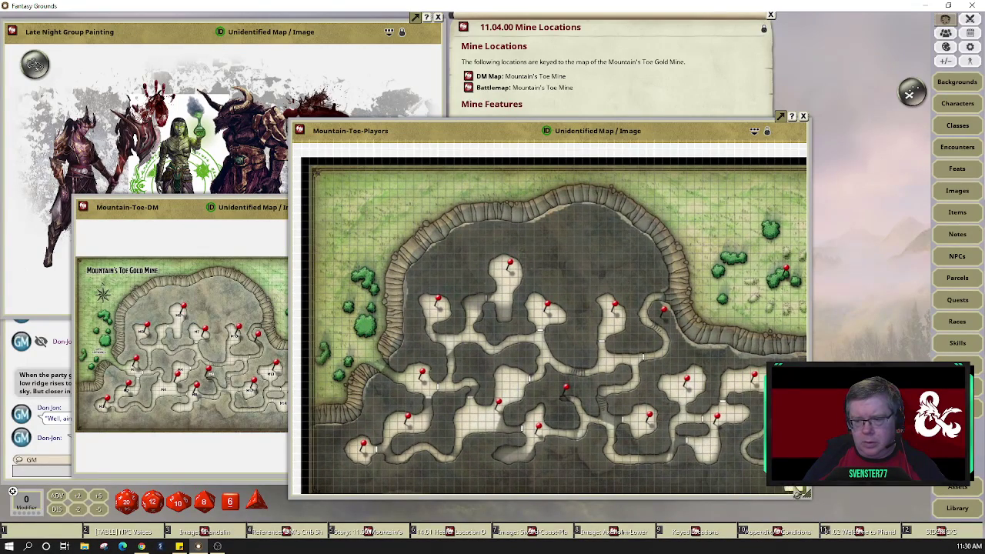
drag(804, 497, 795, 491)
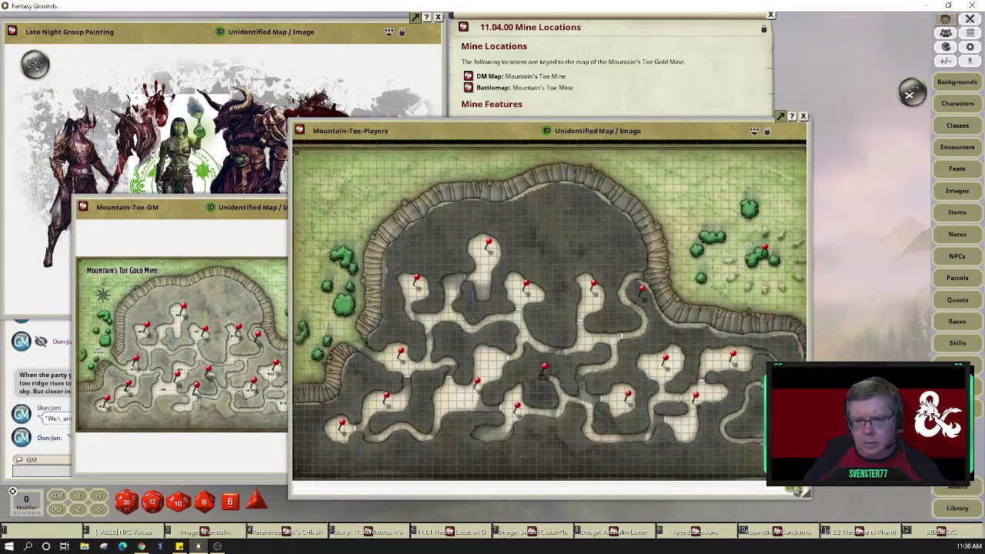
- Bring the Mountain-Toe-Players map in front of the Mine Locations entry and shift it over the DM map and group painting
click(653, 101)
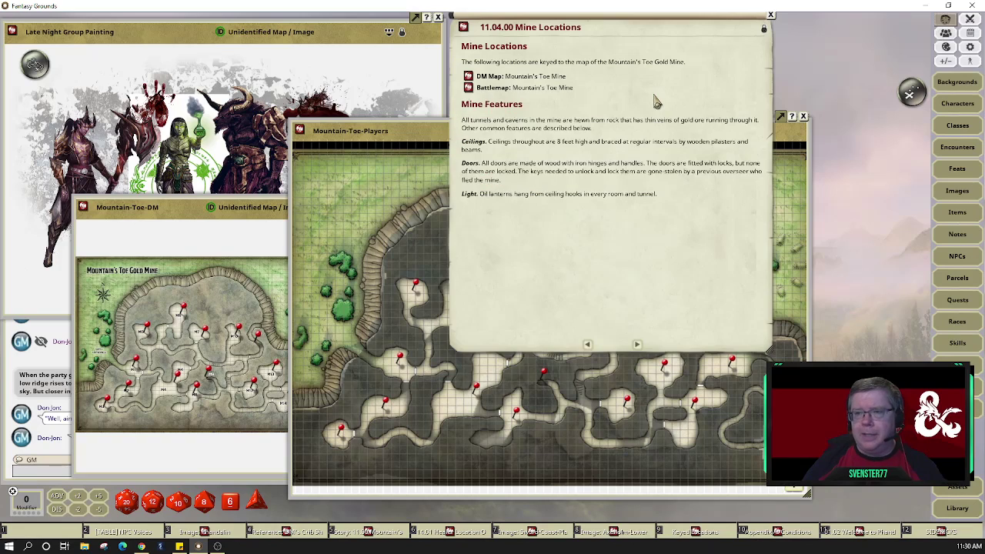
click(428, 134)
drag(596, 143, 453, 98)
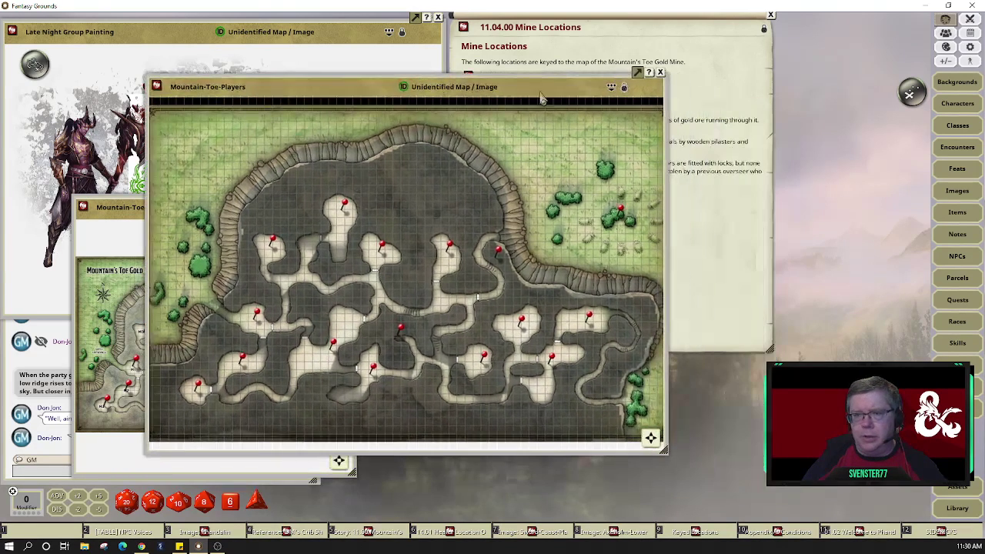
- Unlock the Mountain-Toe-Players map for editing and enlarge its window over most of the desktop so the mine fills it
click(628, 94)
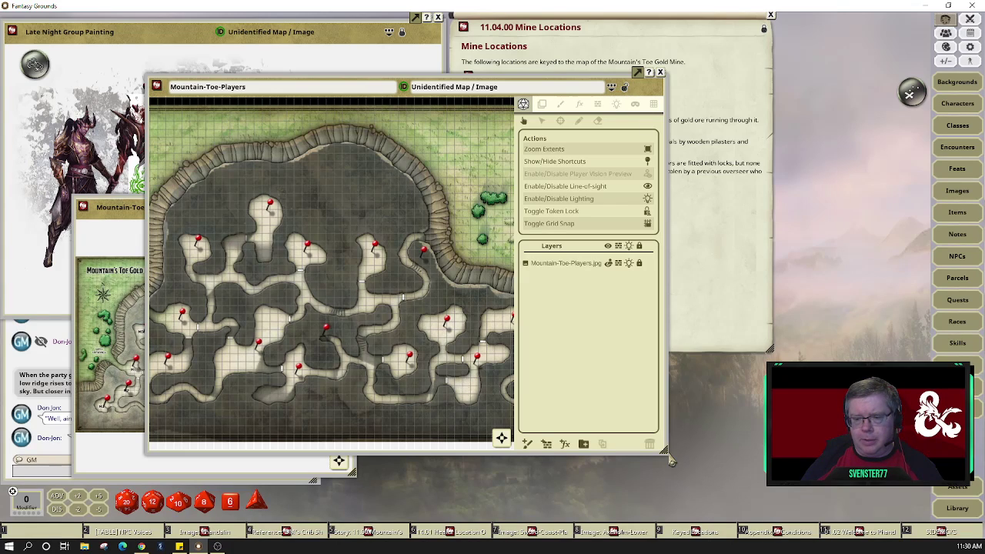
drag(671, 460, 897, 515)
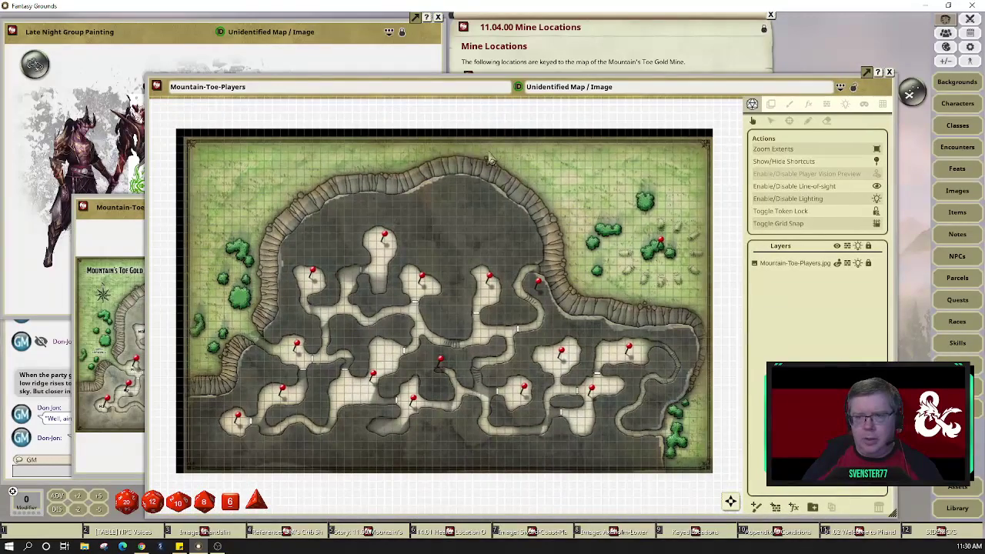
click(478, 83)
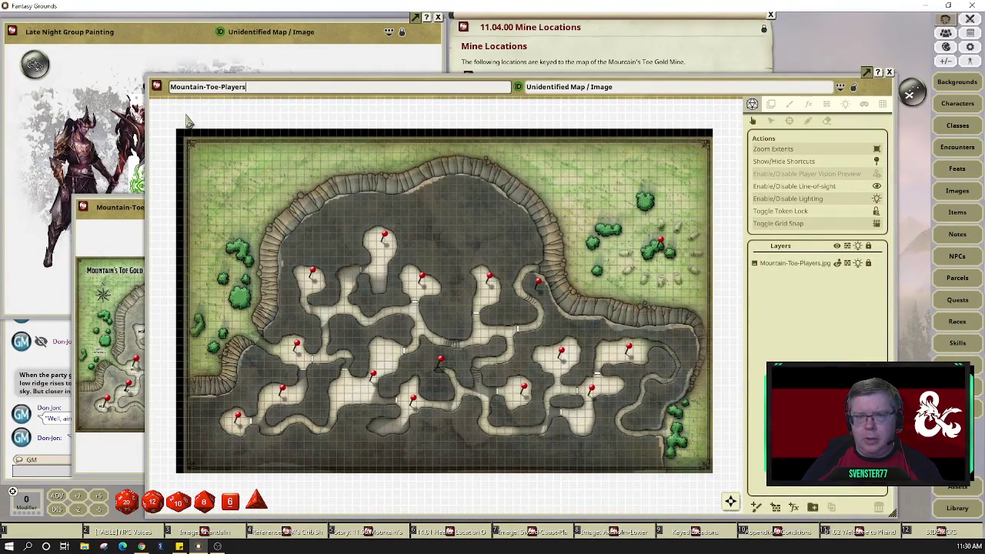
drag(160, 93, 111, 35)
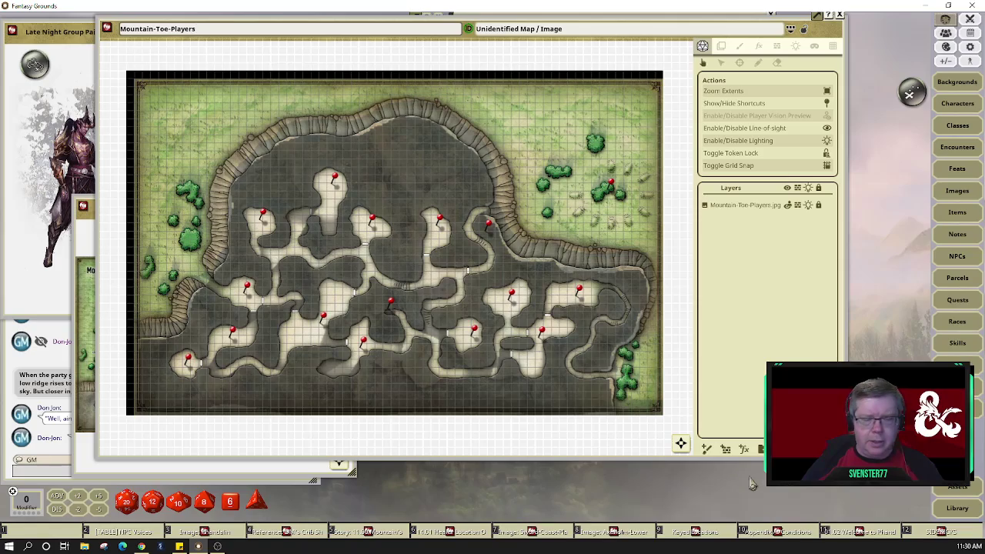
drag(846, 471, 937, 523)
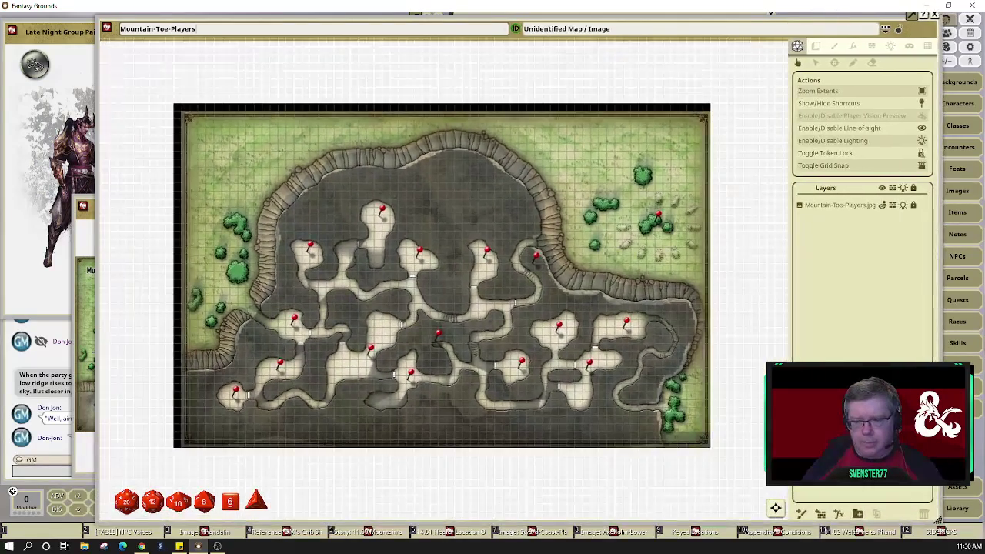
scroll(627, 329, up, 3)
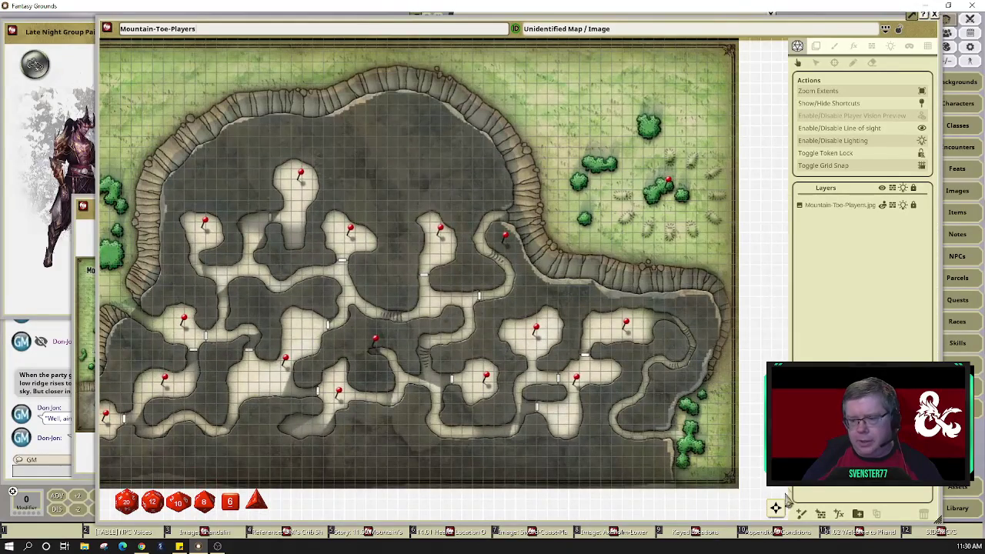
drag(775, 509, 761, 506)
scroll(723, 462, down, 3)
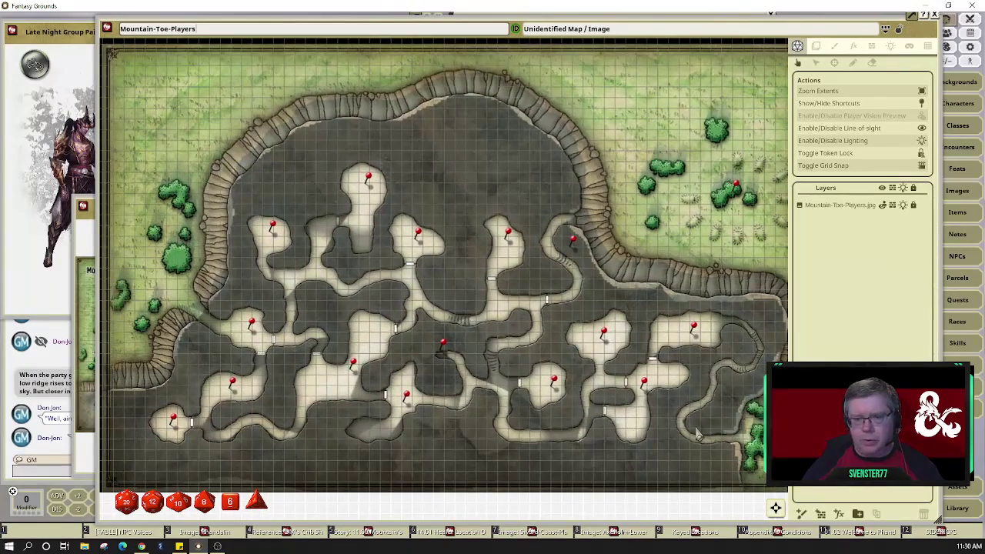
scroll(698, 413, up, 4)
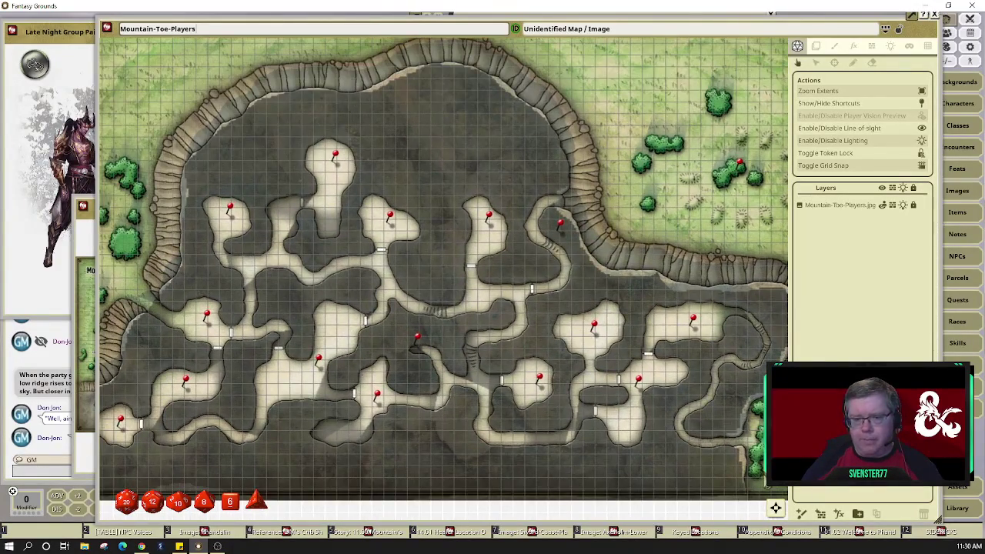
drag(777, 511, 776, 509)
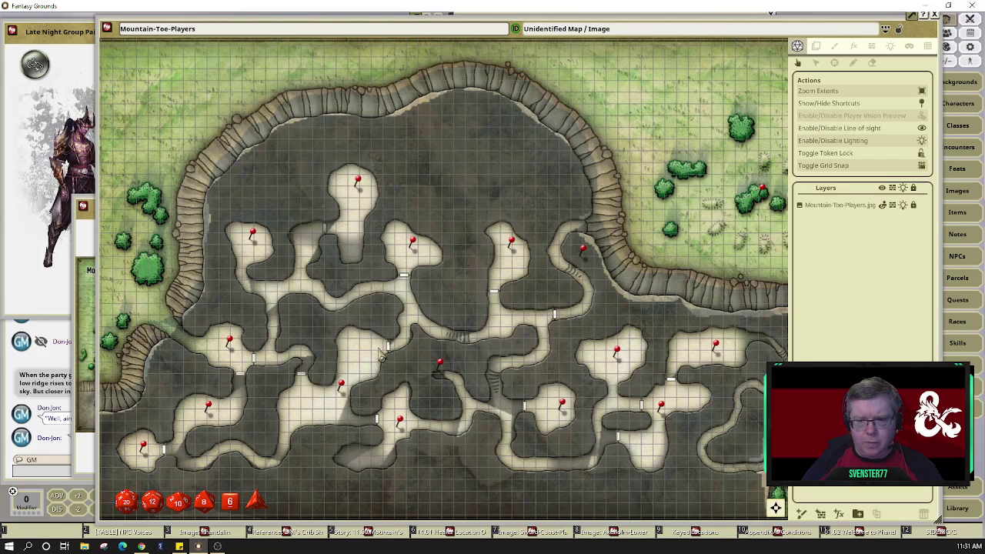
- Make the Mountain-Toe-Players grid fully transparent by setting the alpha of its tint color to 0
click(927, 47)
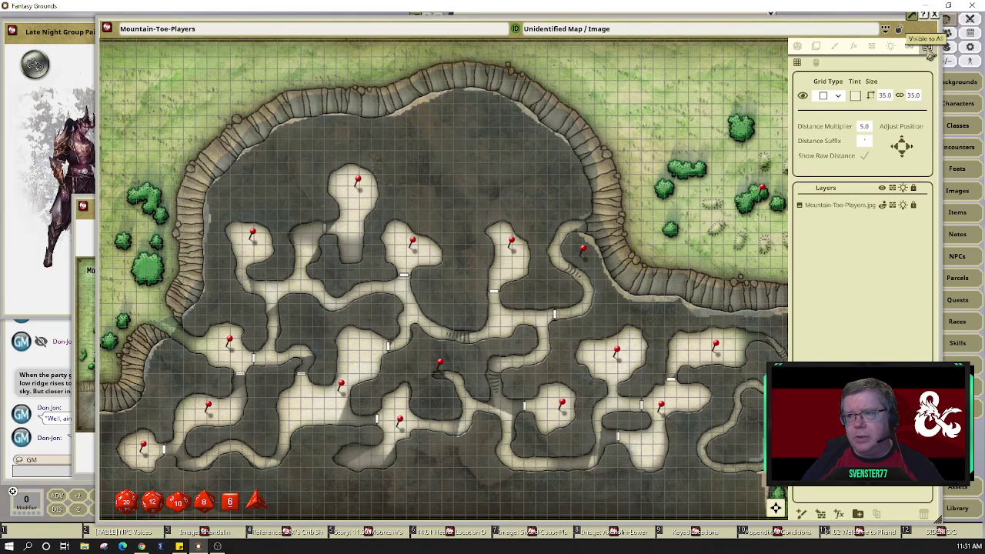
click(855, 94)
drag(507, 324, 496, 327)
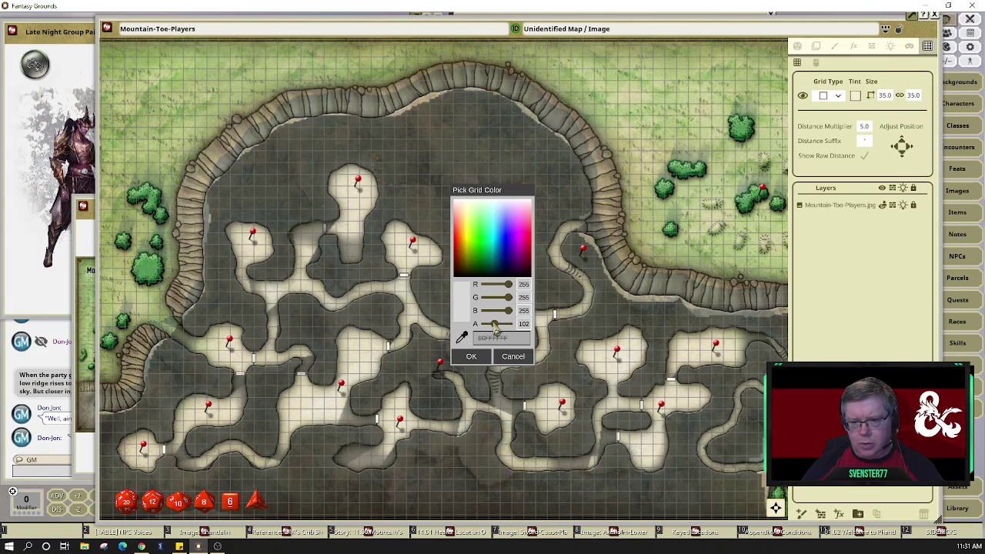
drag(493, 327, 491, 328)
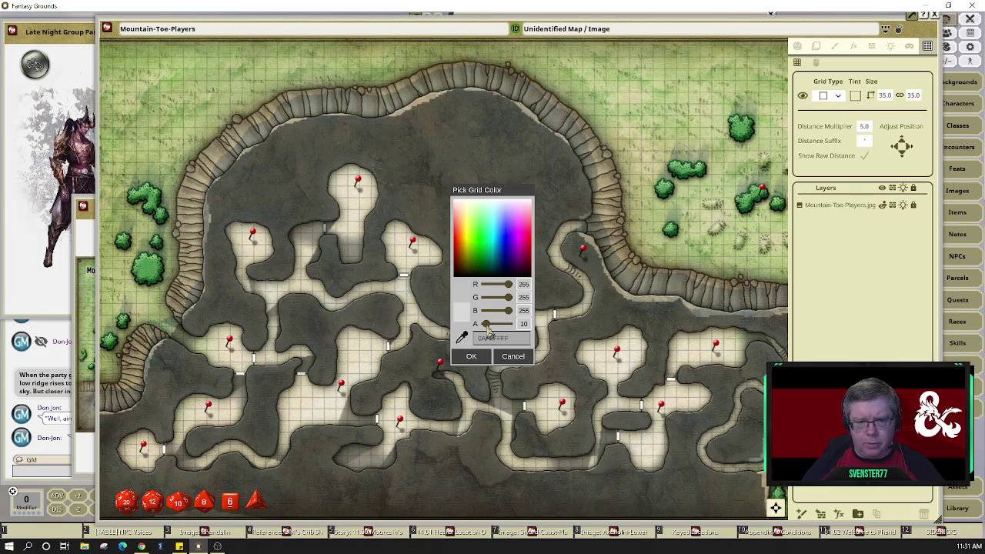
mouse_move(489, 324)
mouse_down()
mouse_move(478, 330)
mouse_move(526, 327)
mouse_move(478, 327)
mouse_up()
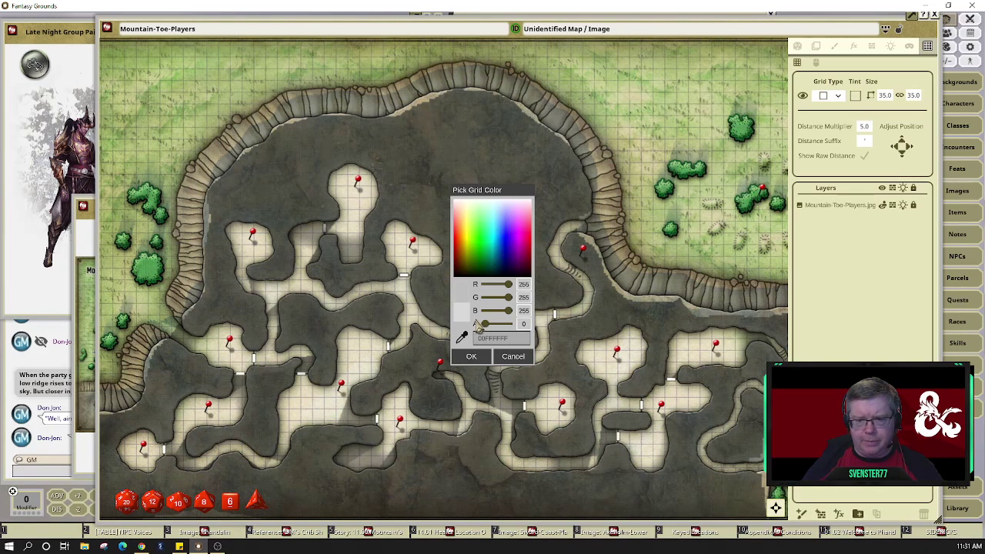
click(484, 361)
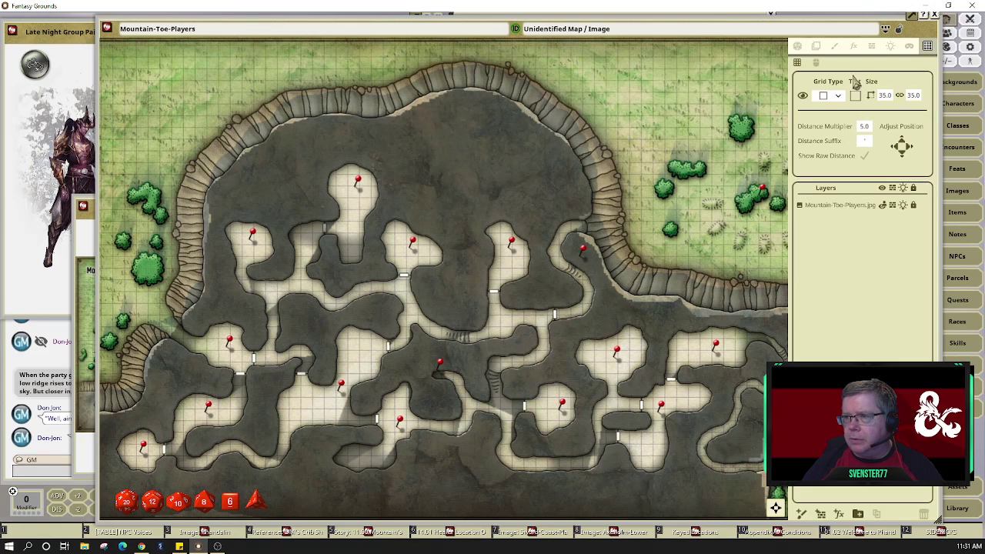
- Display the map's lights, choose the Lantern light preset, and examine the line-of-sight walls and doors
click(889, 49)
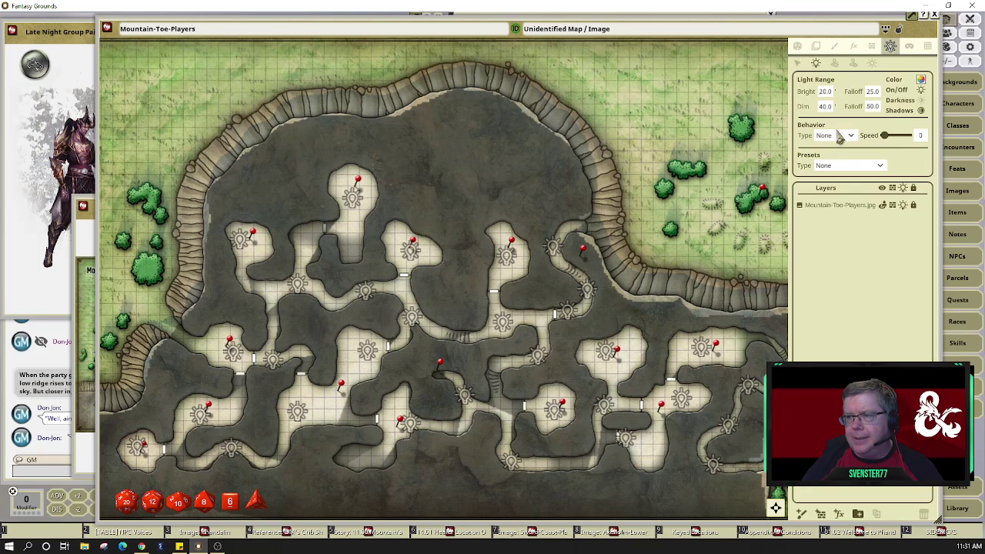
click(879, 166)
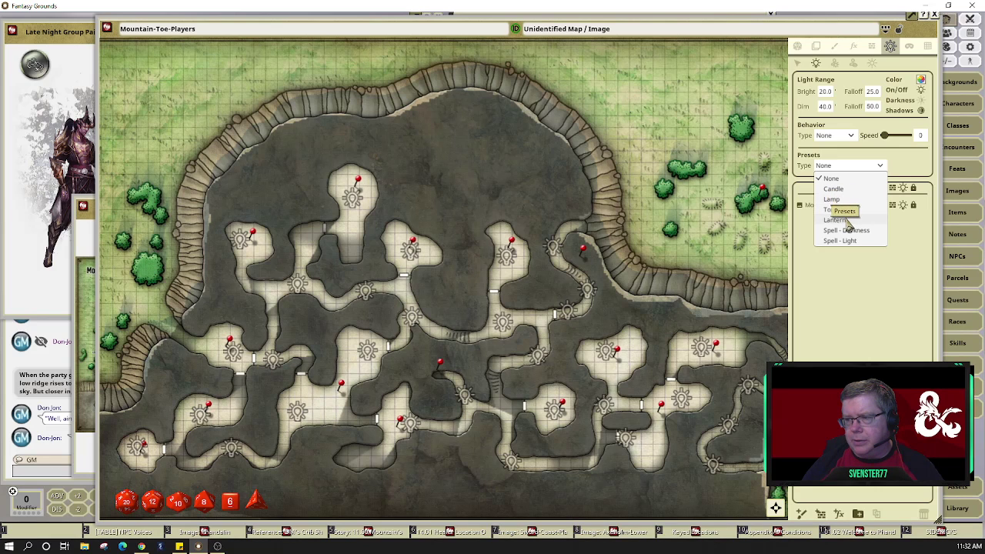
click(847, 221)
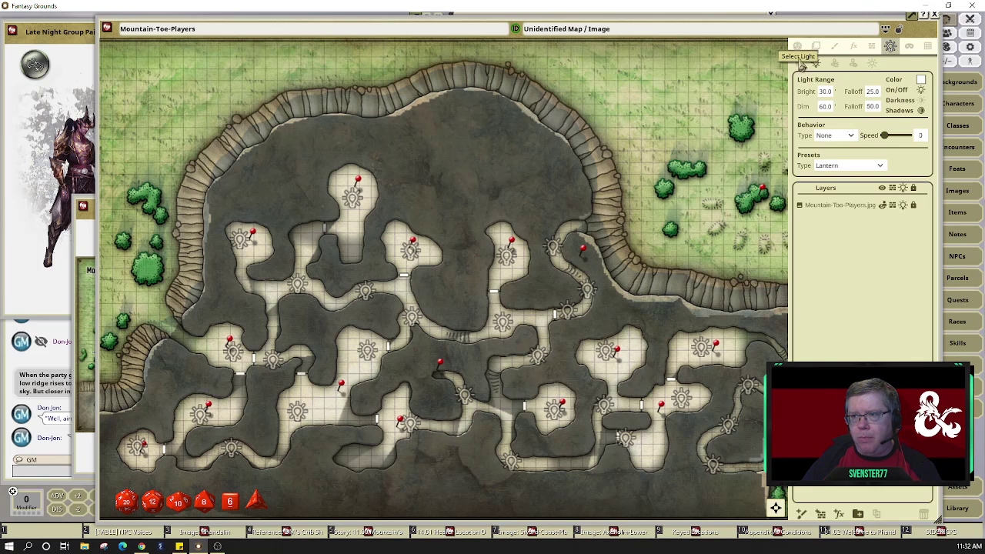
click(873, 47)
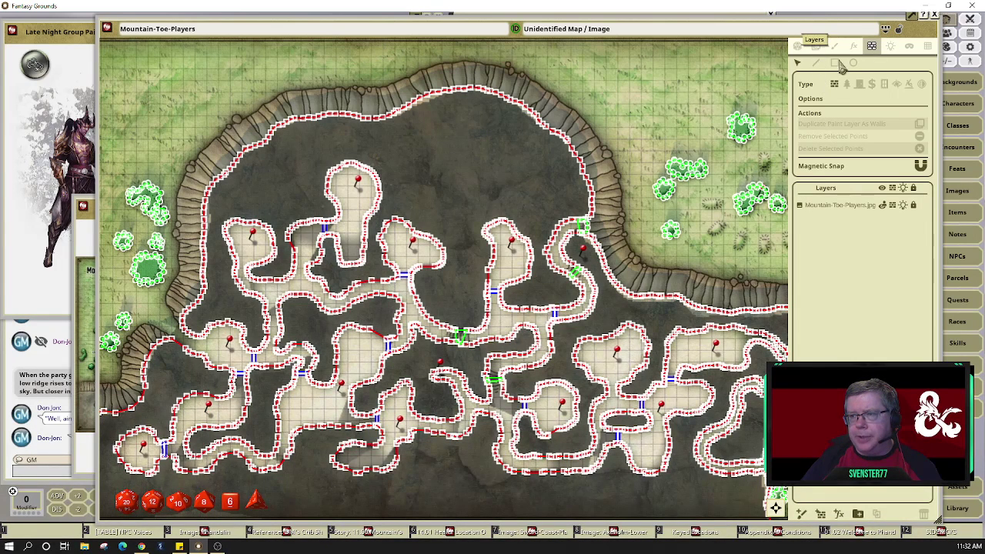
- Return to the map's lights and move those in the northernmost, northwest, and west entrance caves to the cave edges
click(890, 47)
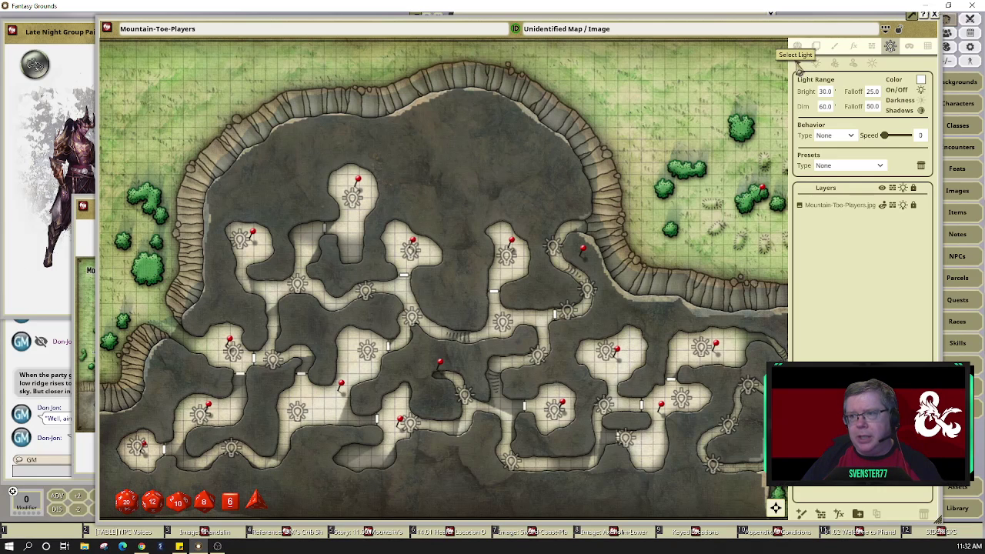
click(352, 199)
drag(354, 207, 355, 185)
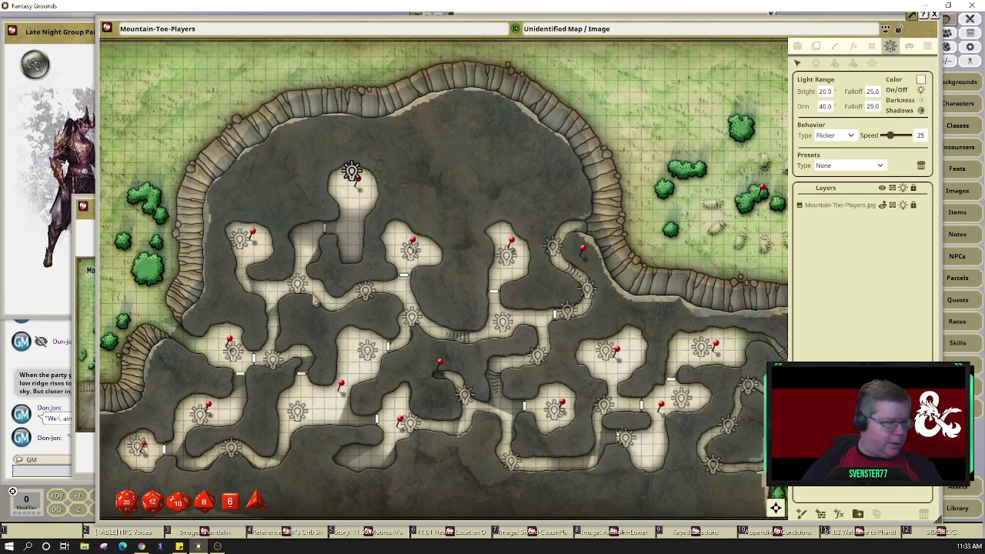
click(240, 237)
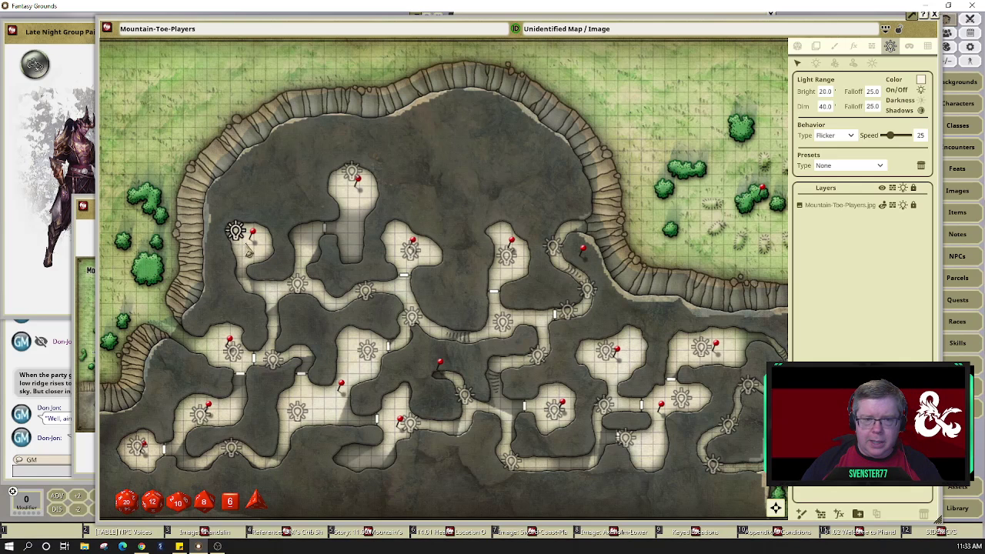
drag(240, 362, 242, 339)
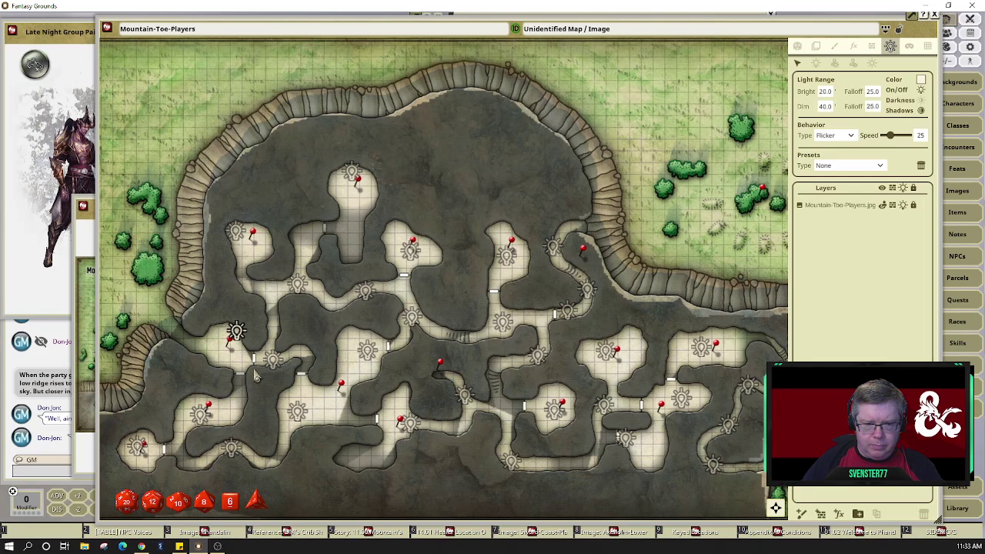
drag(239, 336, 217, 368)
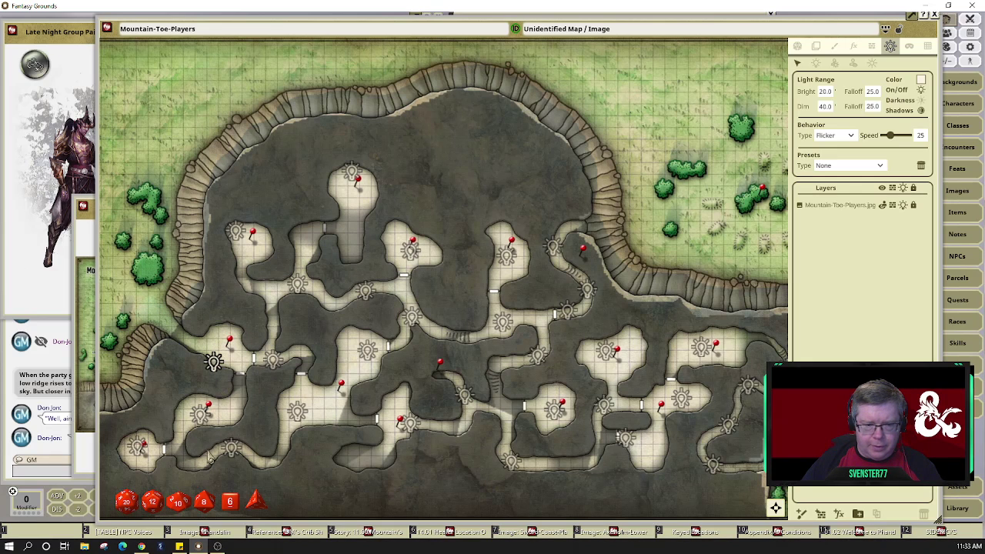
- Move the lights in the four caves along the southwest and south-central part of the mine toward the cave walls
drag(137, 445, 123, 452)
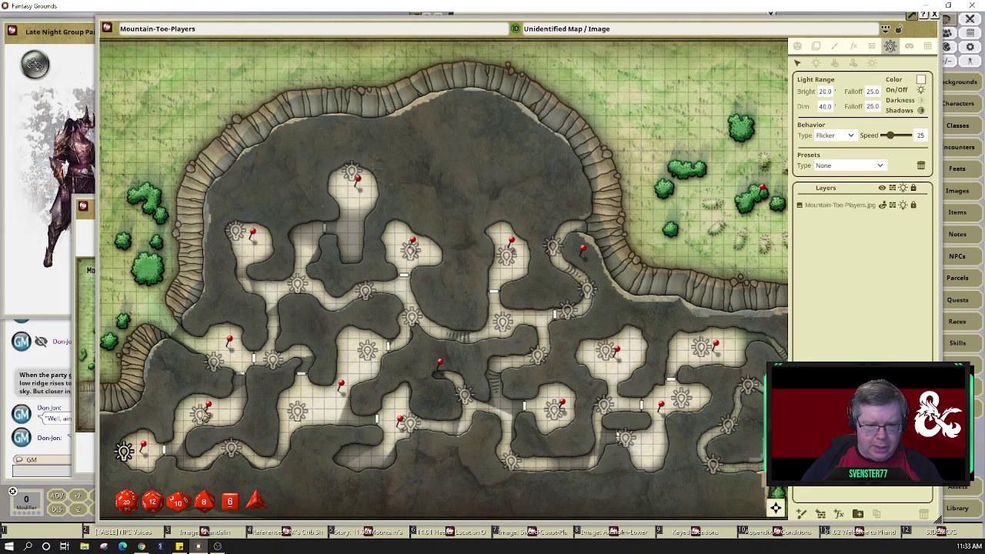
drag(199, 412, 189, 404)
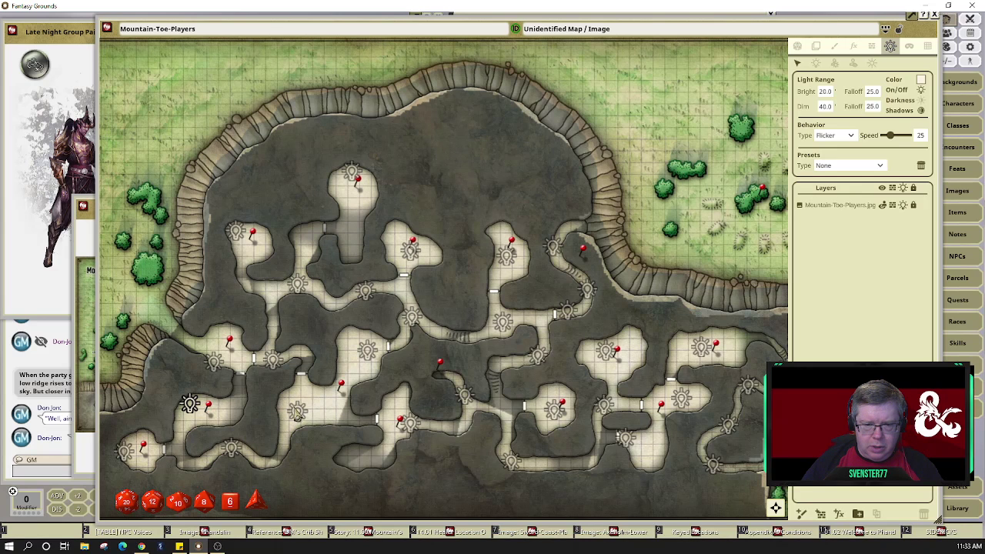
drag(298, 414, 284, 410)
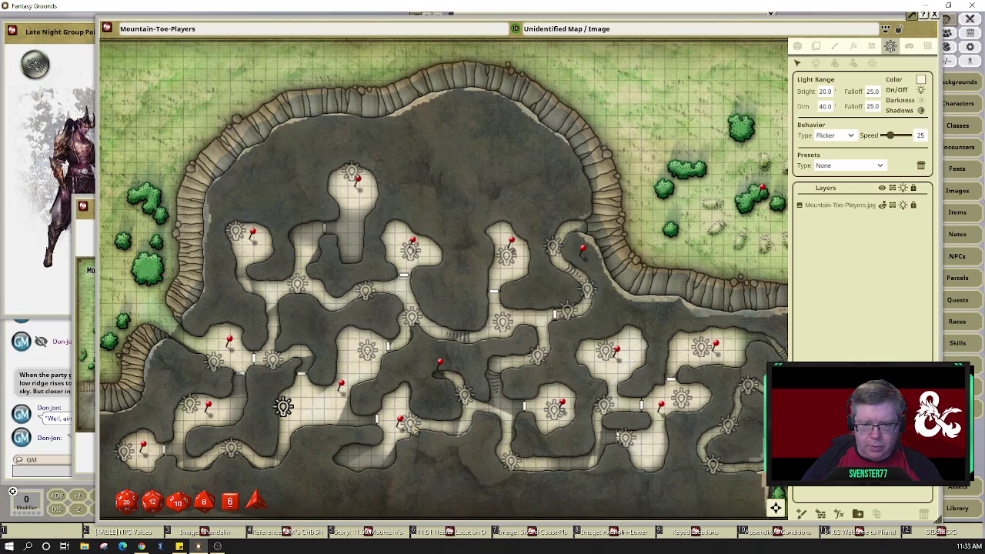
drag(408, 425, 395, 447)
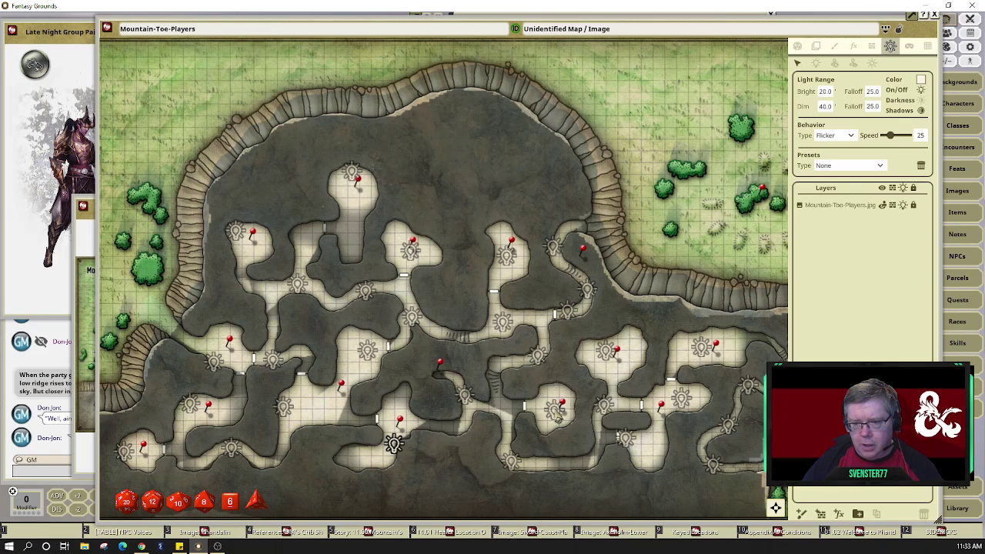
- Move the lights in the five eastern and southeastern caves toward the outer walls of their caves
drag(562, 414, 573, 416)
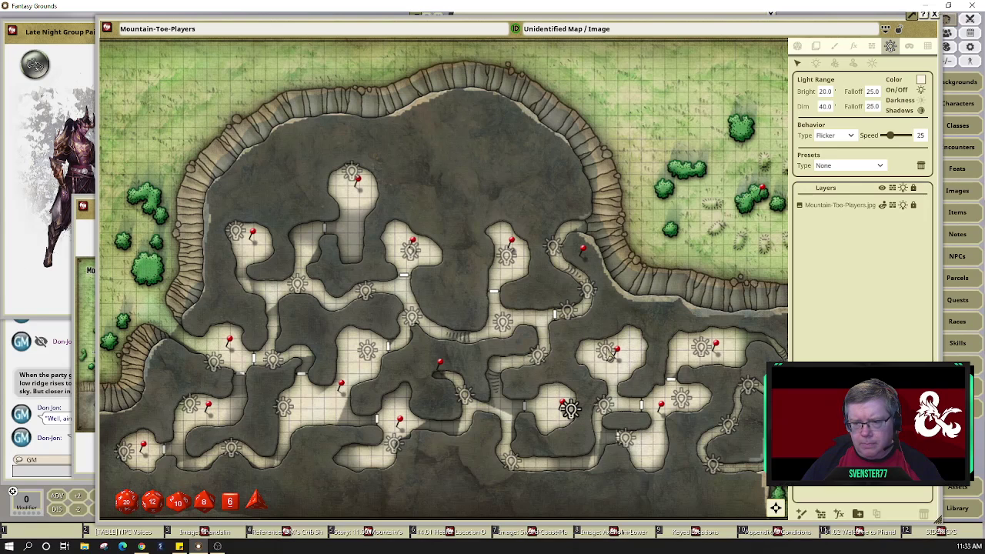
drag(609, 352, 608, 344)
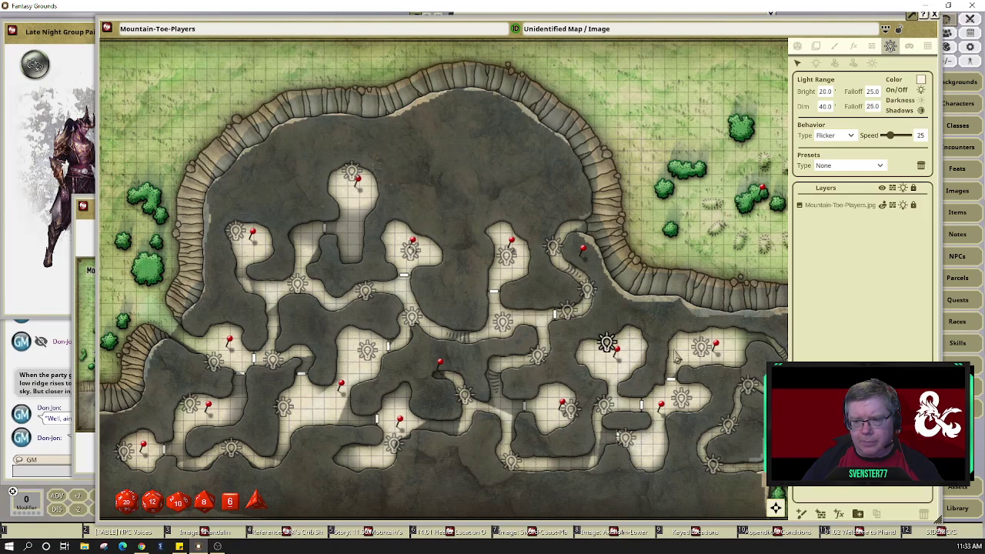
drag(705, 351, 699, 341)
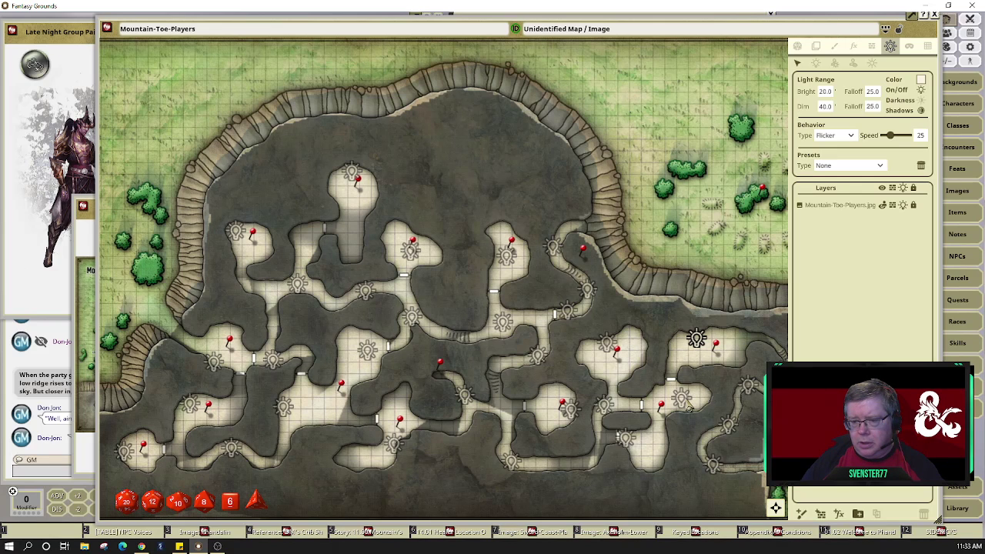
drag(689, 405, 713, 404)
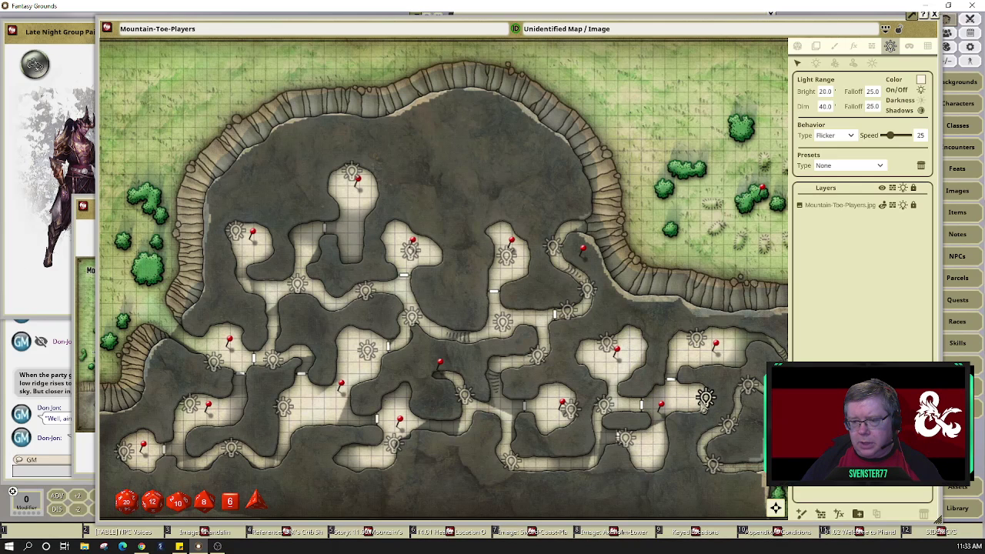
drag(628, 445, 656, 469)
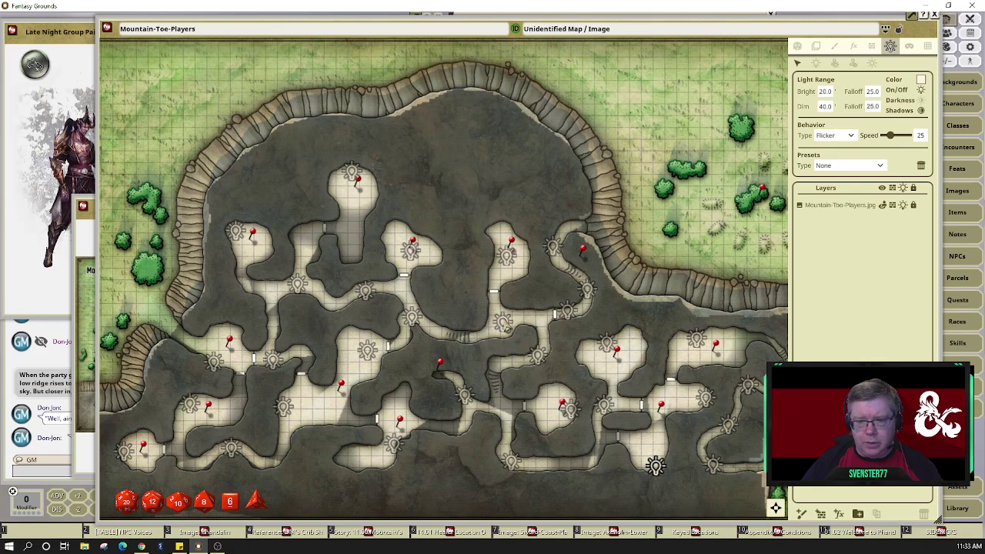
- Shift the light in the central-east passage to its south wall and the two north-central cave lights farther north
drag(503, 320, 507, 336)
click(508, 258)
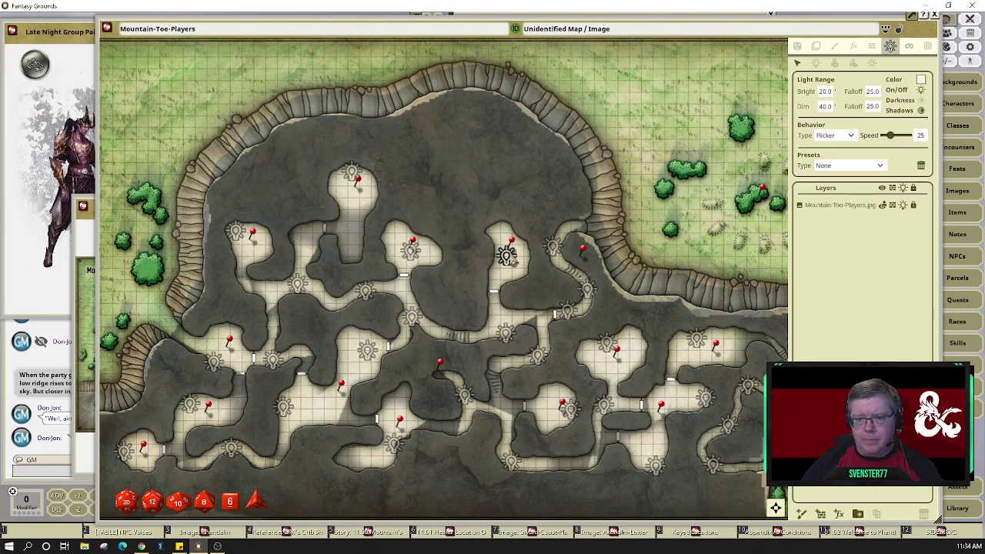
drag(507, 258, 514, 242)
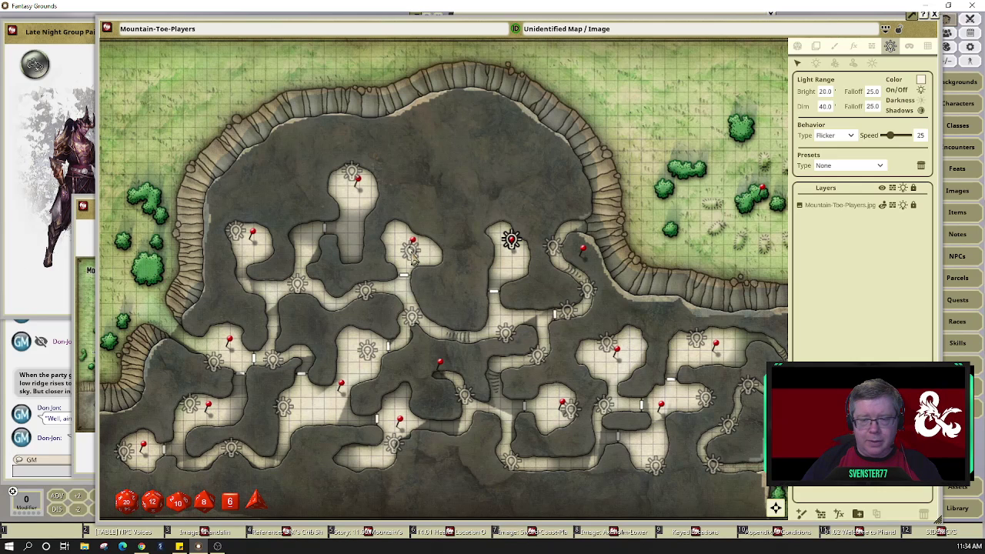
drag(413, 259, 414, 242)
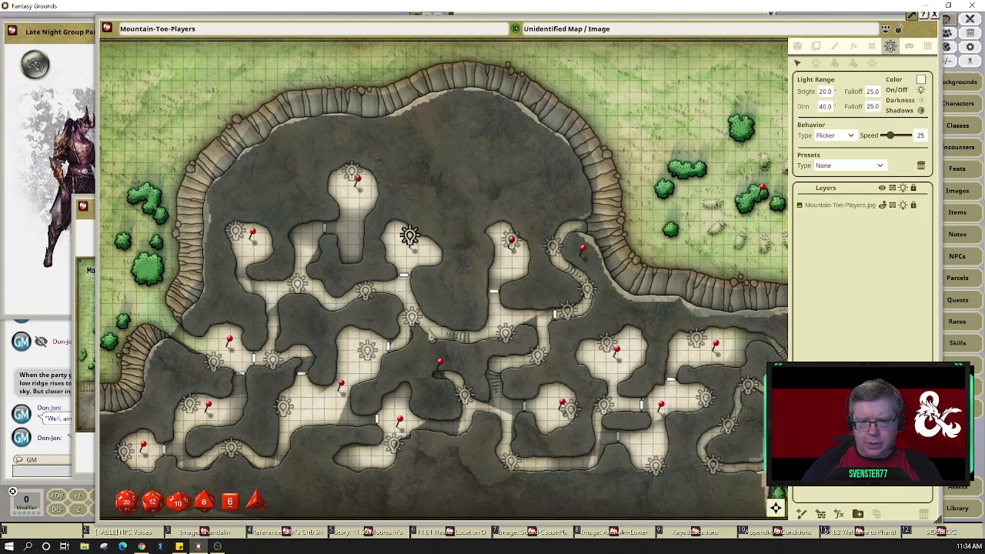
- Shift the western passage junction's light slightly north and the central cave's light to that cave's northwest wall
drag(299, 291, 296, 284)
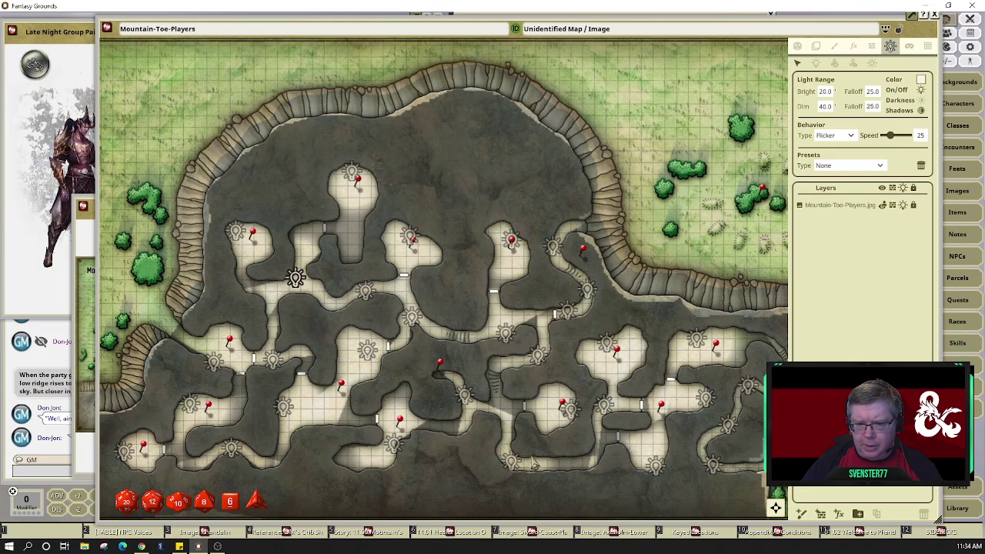
drag(367, 350, 345, 336)
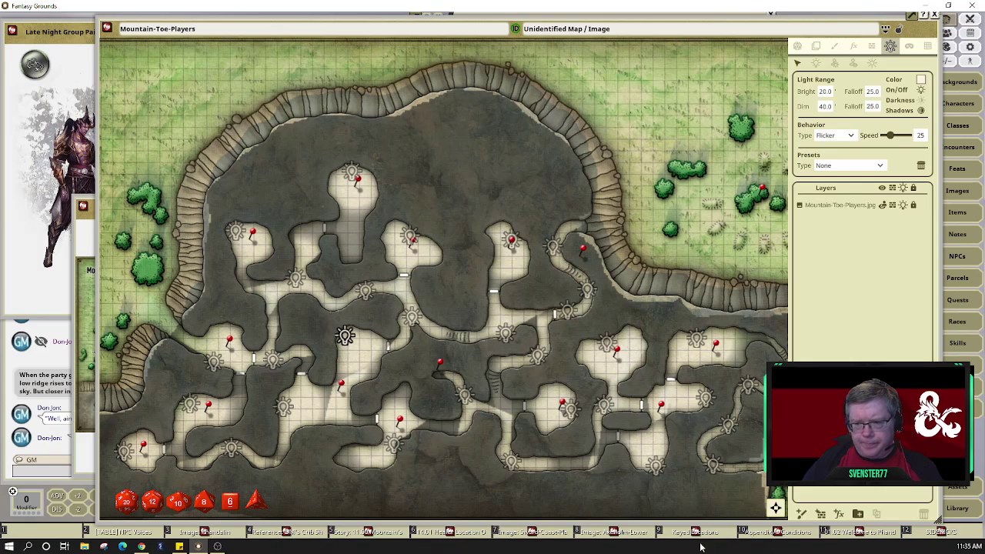
- Delete the middle light in the winding southeastern tunnel and move the lights at its southwest end and upper bend to the tunnel walls
drag(776, 511, 788, 511)
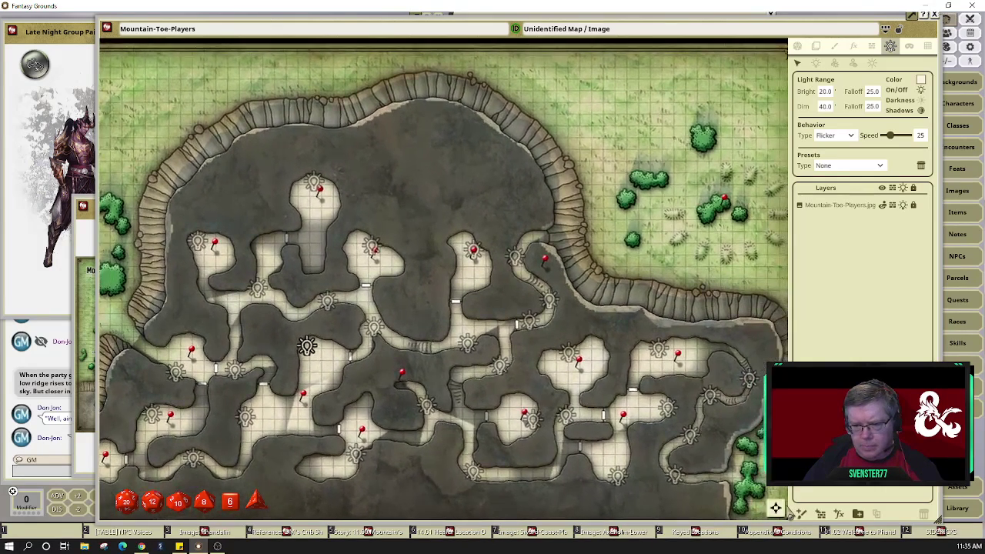
click(691, 436)
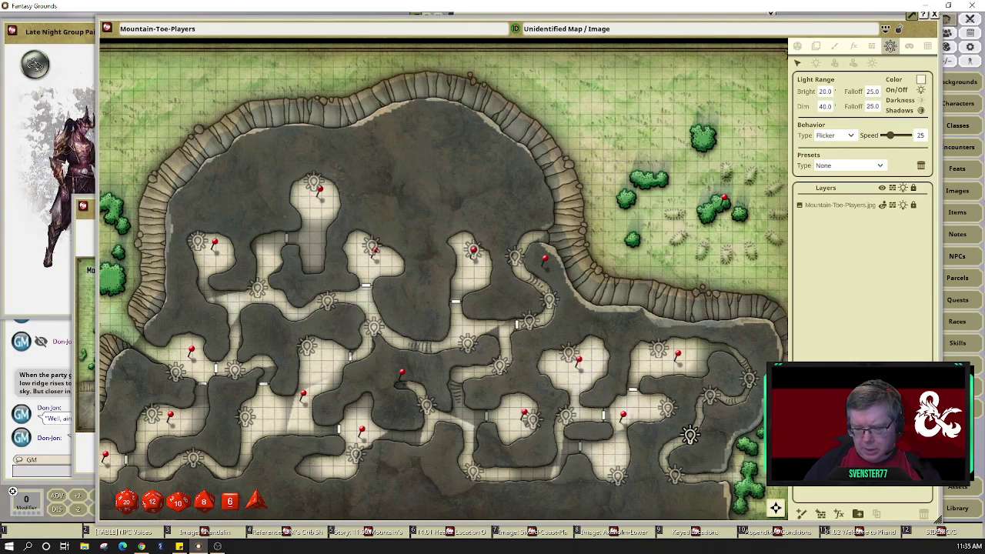
key(Delete)
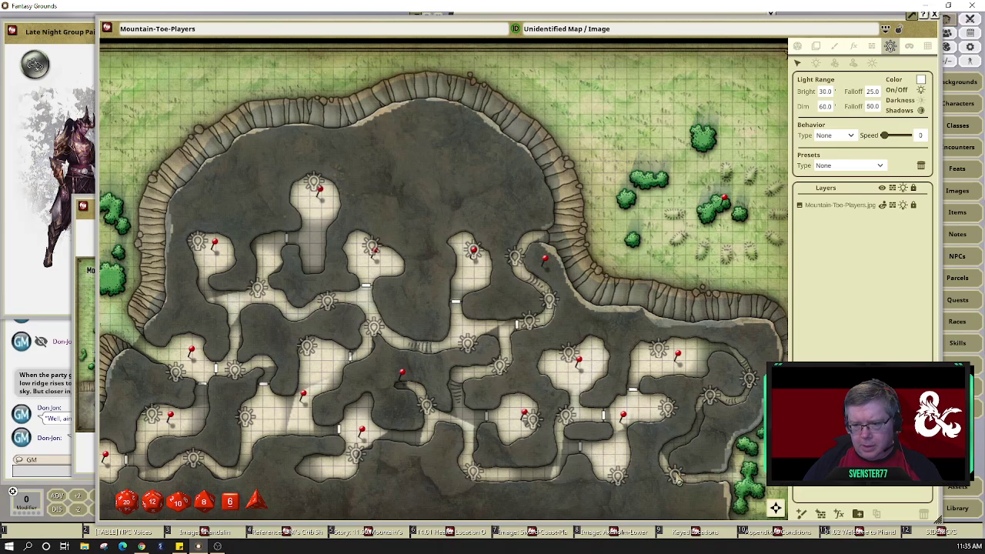
drag(675, 477, 659, 458)
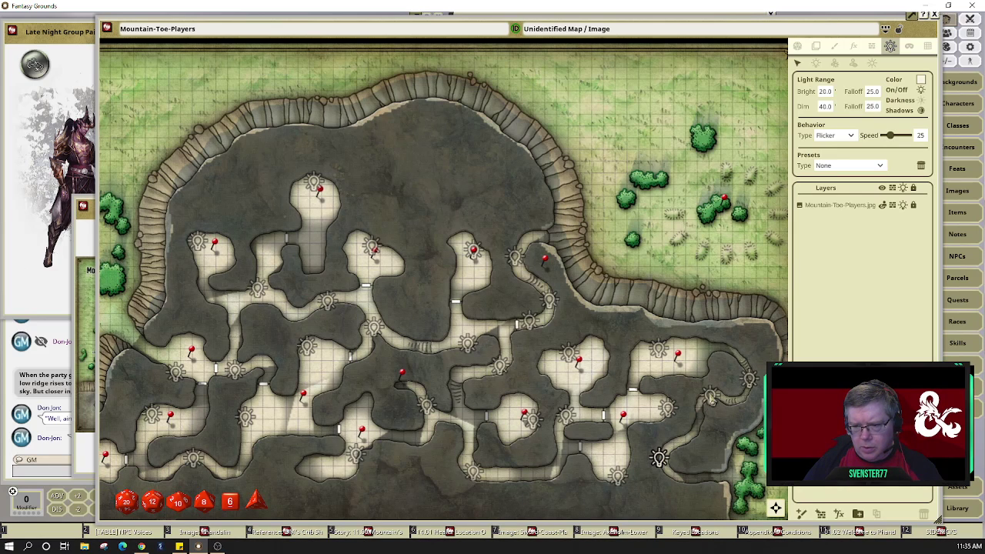
drag(711, 397, 704, 397)
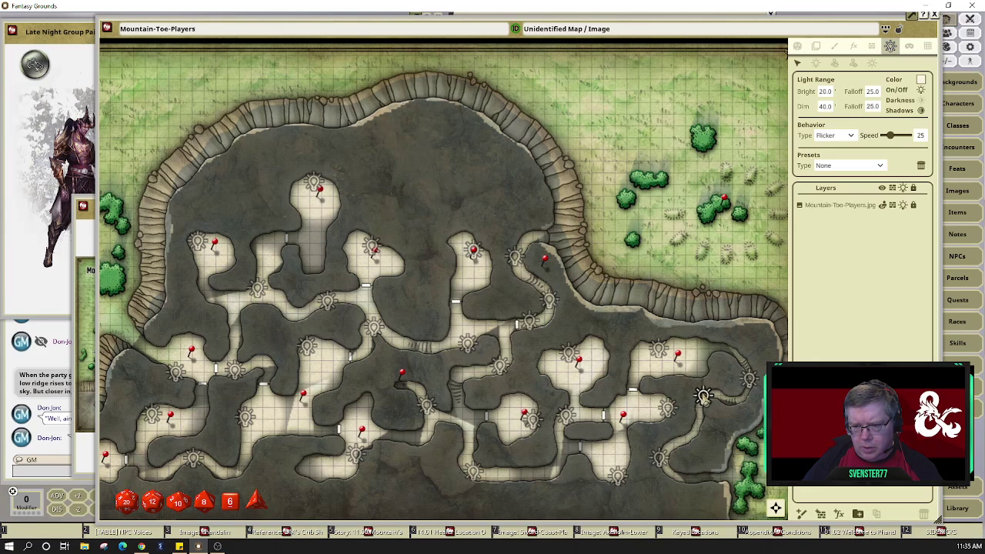
click(751, 383)
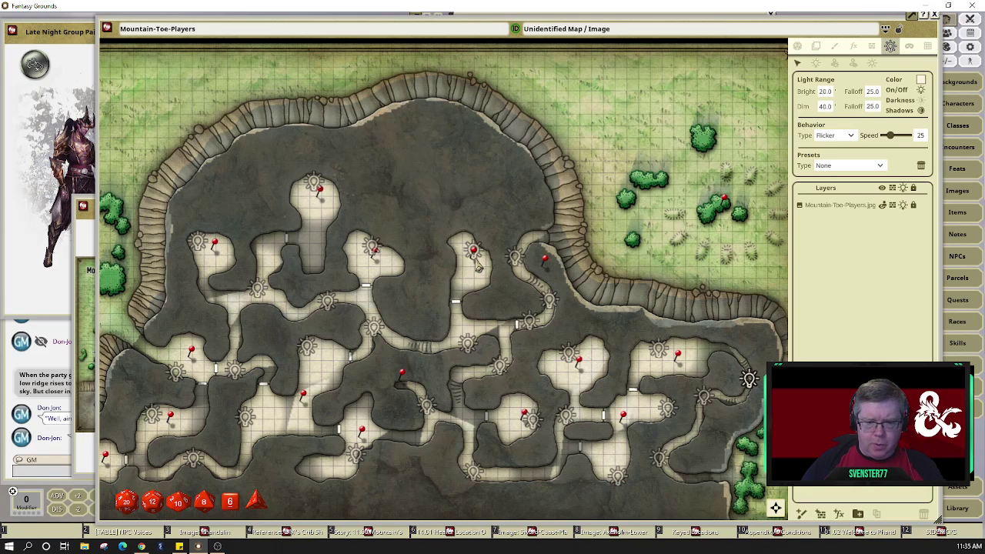
- Try adding a Lantern preset light on the grass northeast of the mine and delete the new Lights layer
click(816, 65)
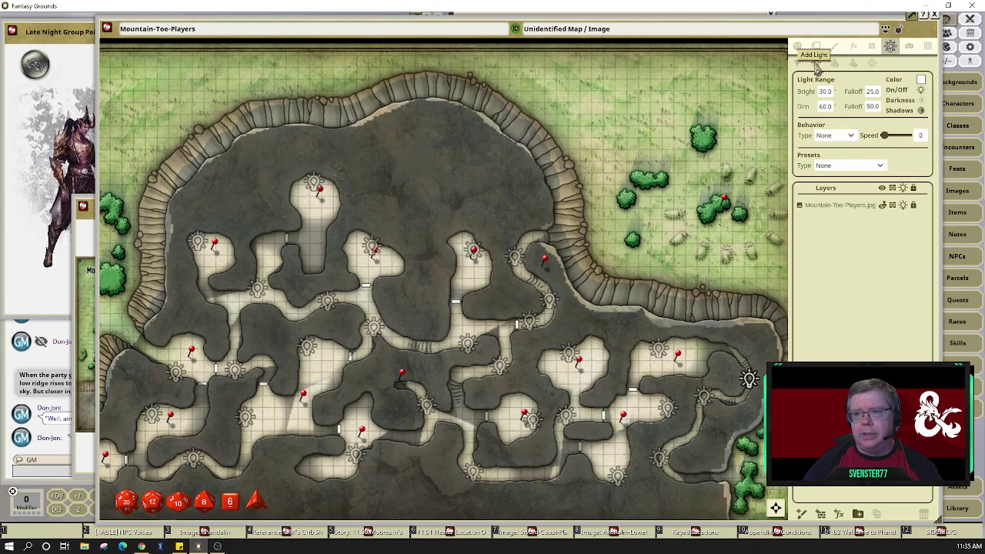
click(879, 165)
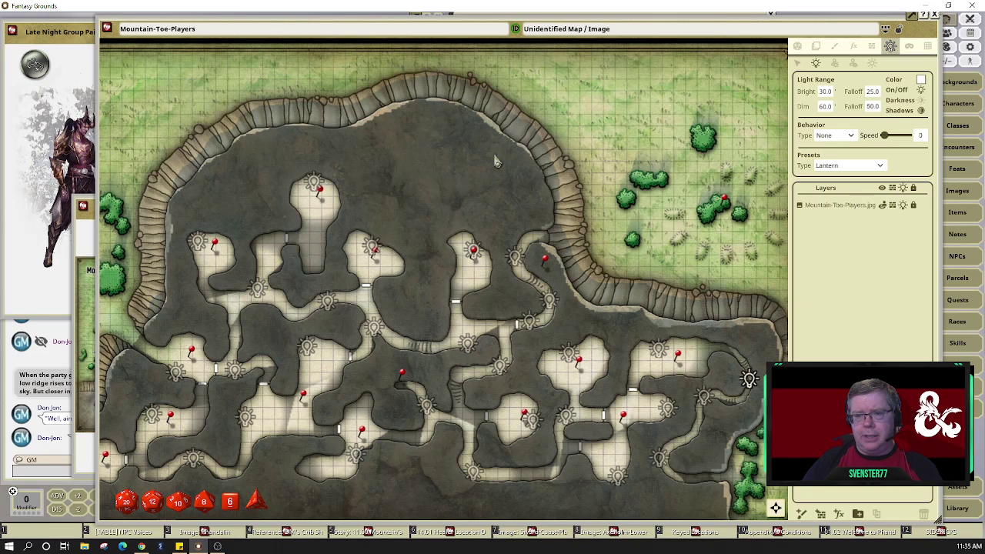
click(619, 116)
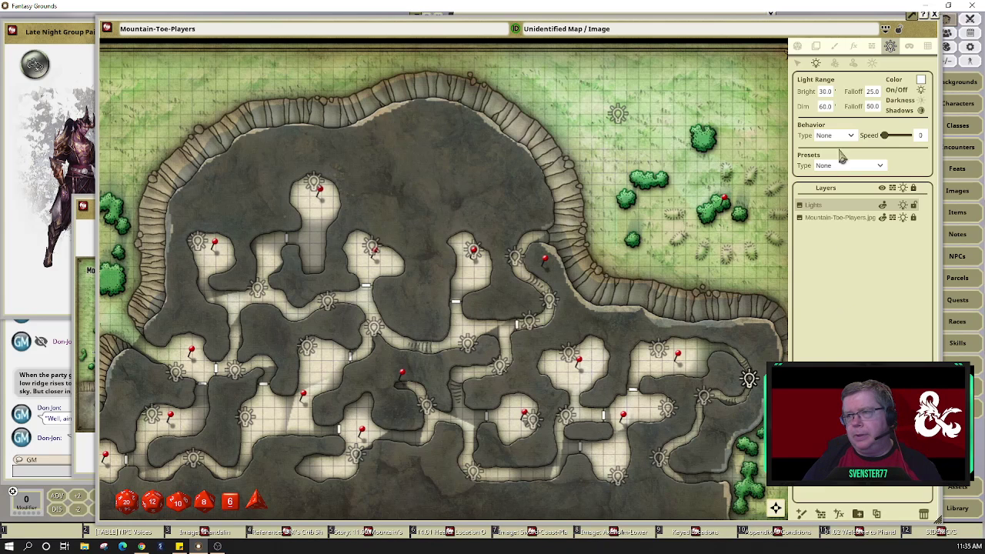
click(798, 63)
click(618, 113)
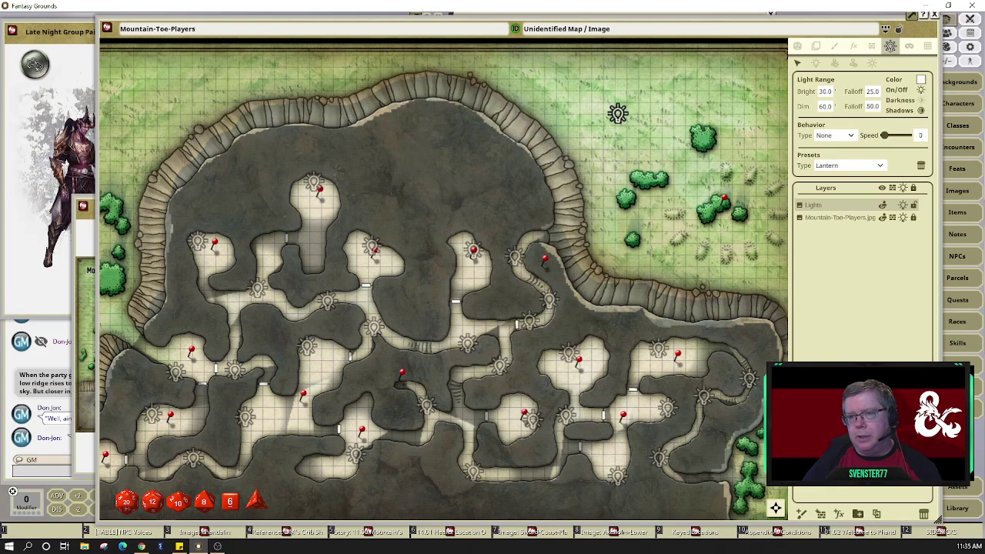
click(923, 514)
- Lock the Mountain-Toe-Players map and minimize it, parking its icon over the upper edge of the group painting
scroll(389, 204, down, 4)
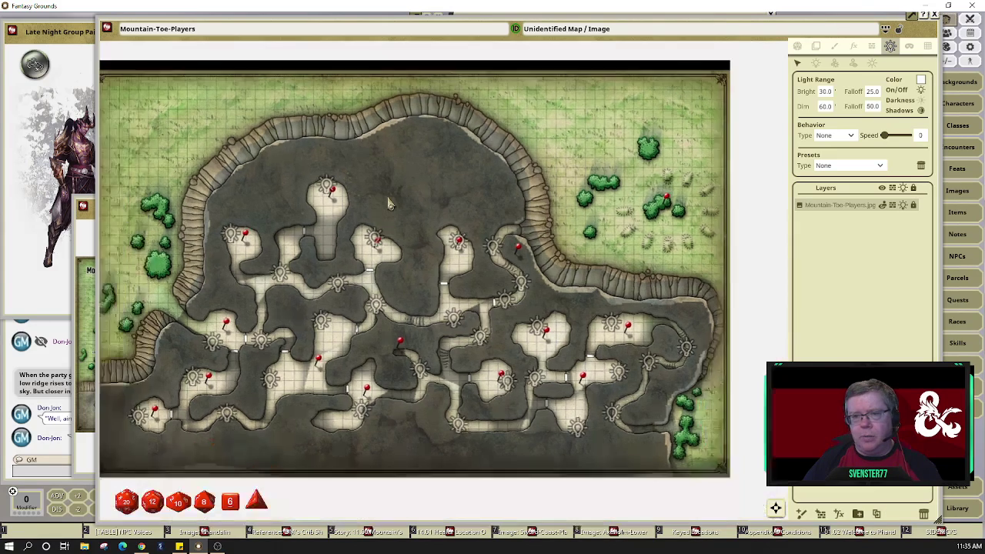
scroll(389, 204, up, 2)
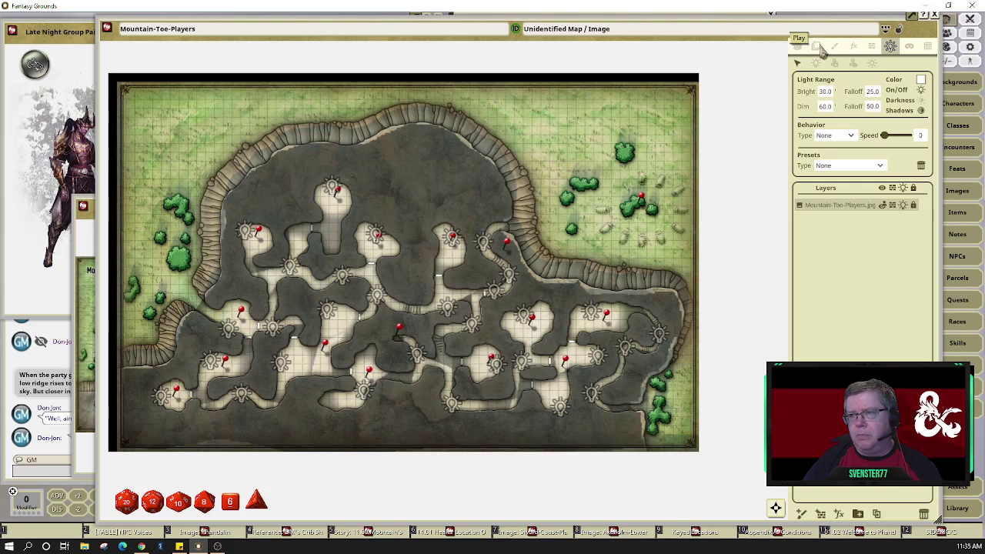
click(897, 30)
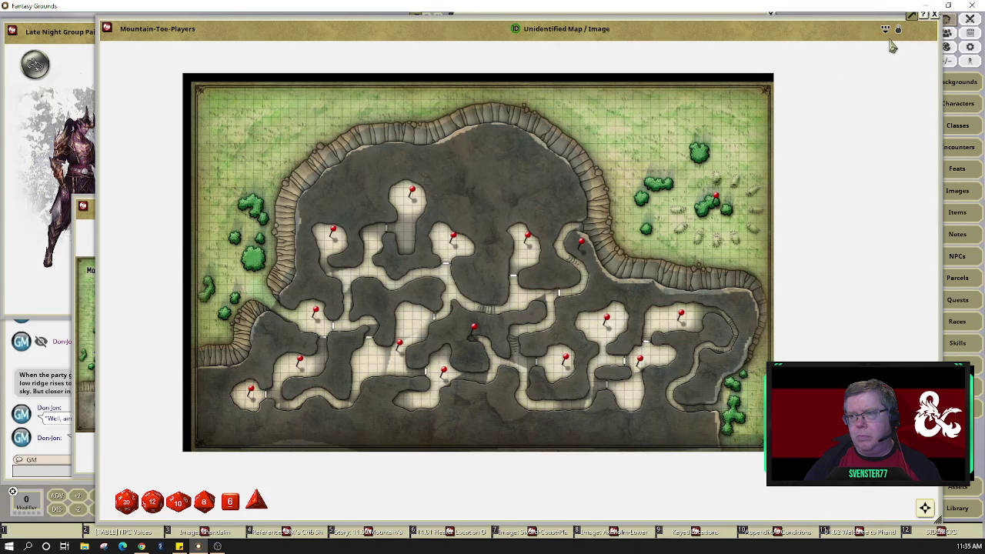
right_click(828, 121)
click(851, 95)
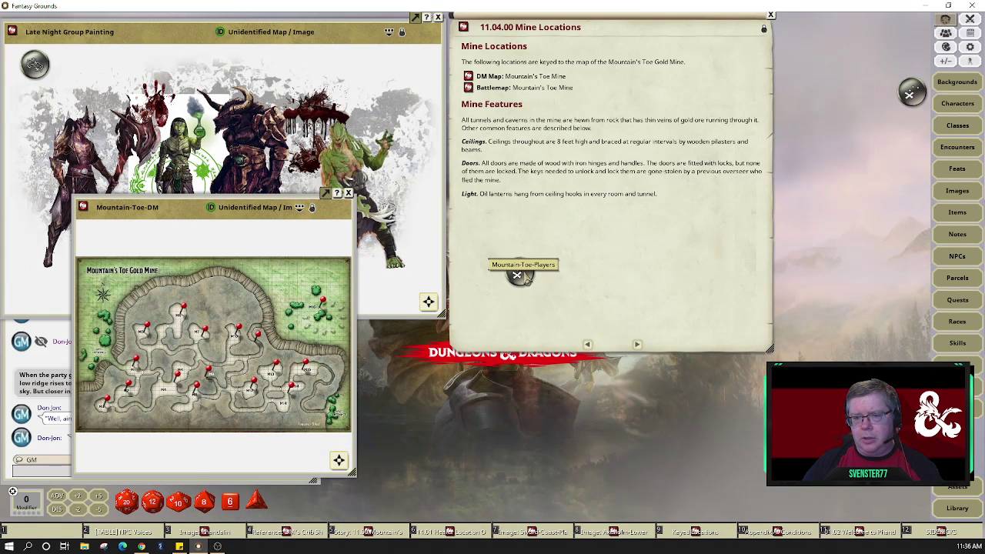
drag(520, 277, 353, 32)
- Shorten the Mountain-Toe-DM window to fit its map, place it below the group painting, and inspect the M16 graveyard area
drag(224, 232, 251, 231)
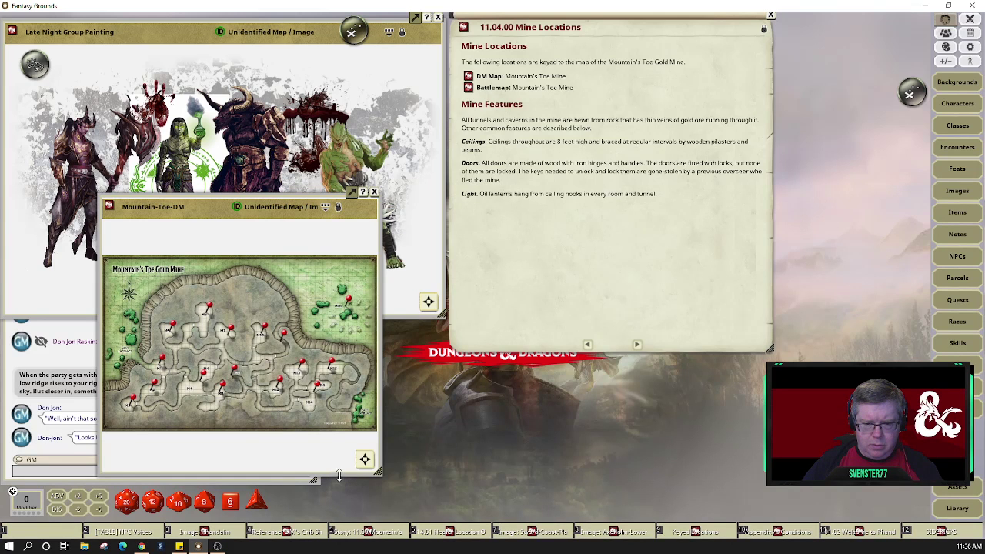
drag(340, 460, 341, 406)
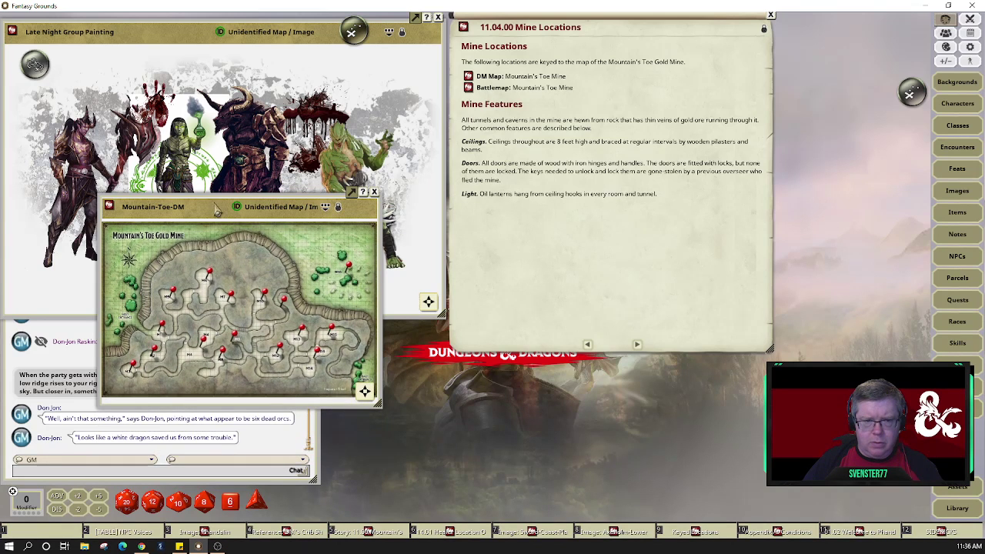
drag(219, 208, 265, 308)
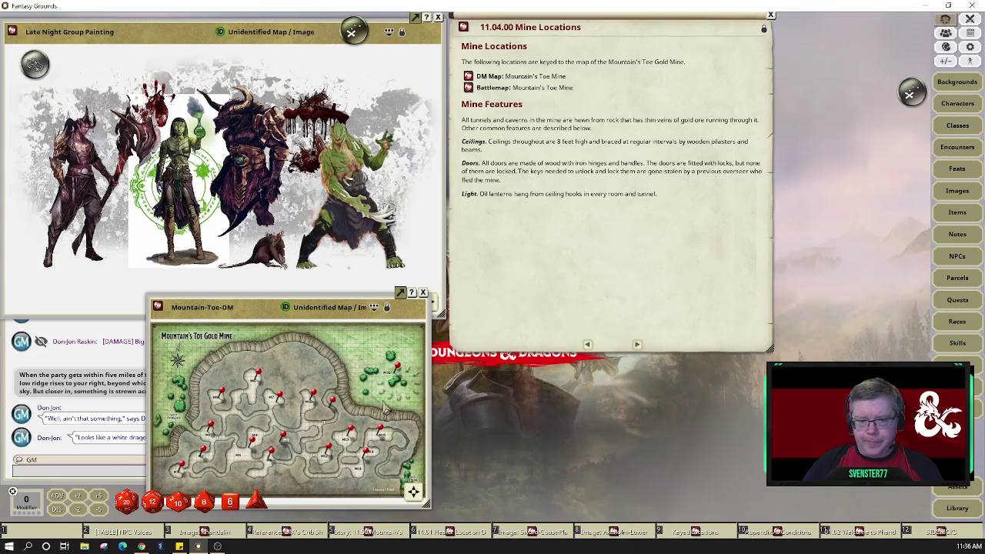
scroll(389, 405, up, 4)
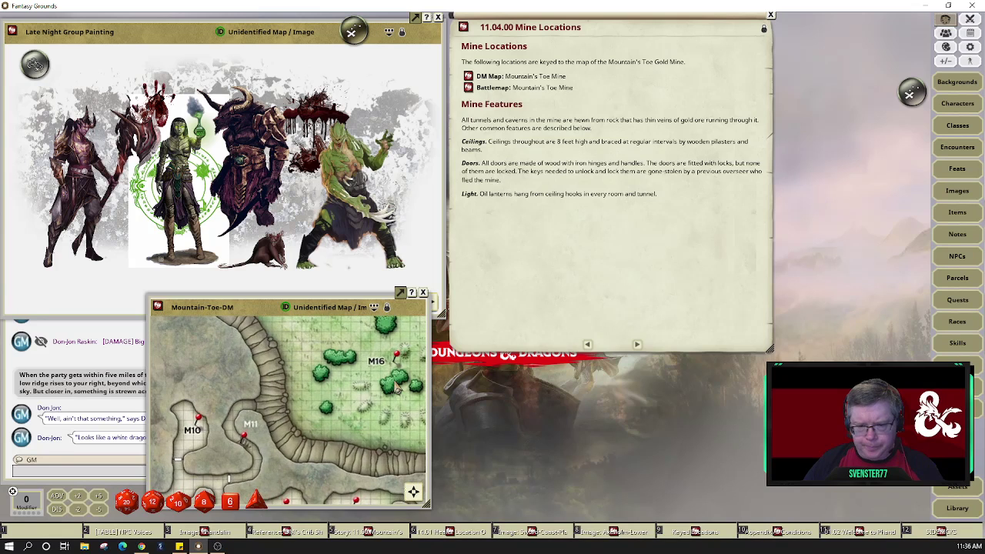
scroll(397, 390, down, 5)
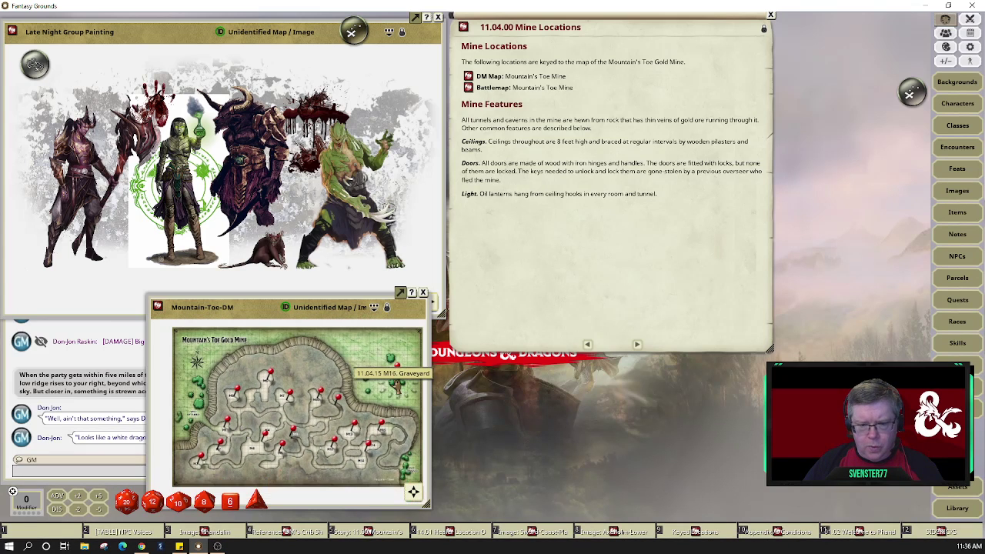
scroll(397, 390, up, 1)
scroll(397, 390, down, 1)
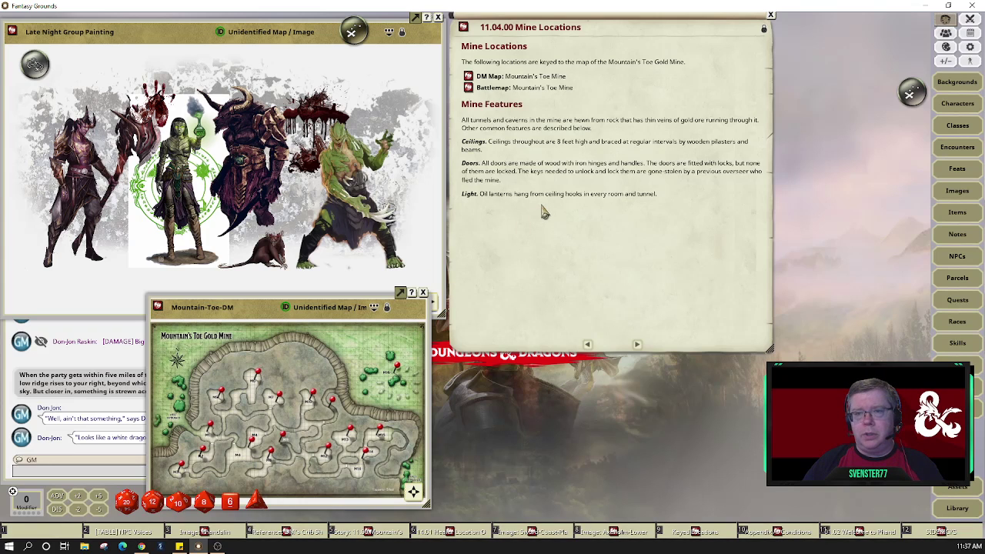
- Review the M1 Guard Post entry, its guard encounter, and the Wererat's lore and statistics
click(638, 345)
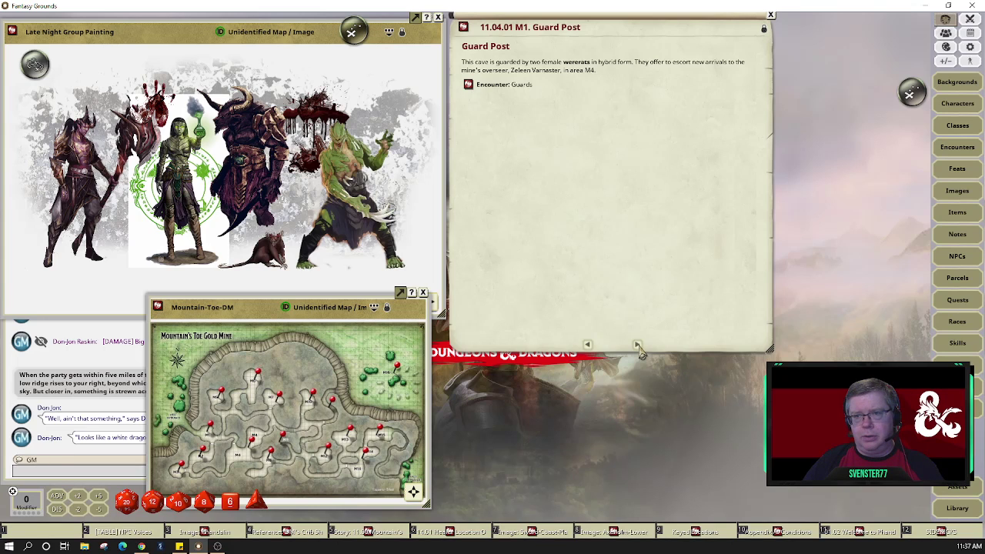
click(471, 86)
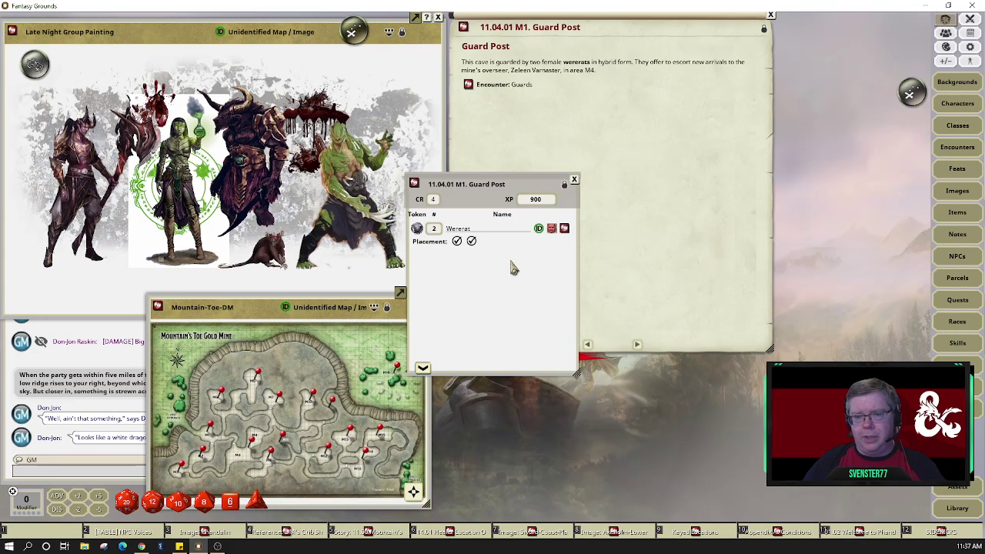
drag(514, 268, 554, 286)
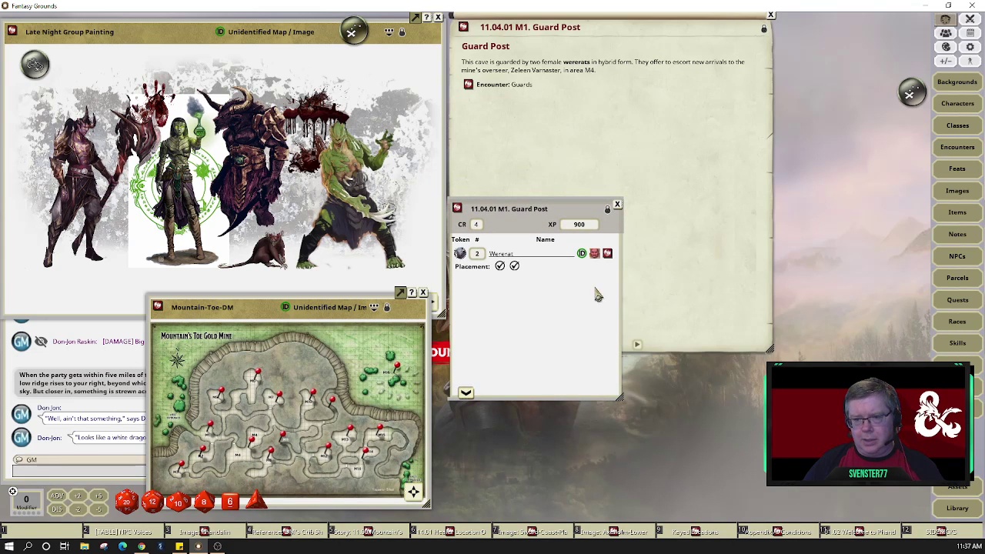
click(607, 254)
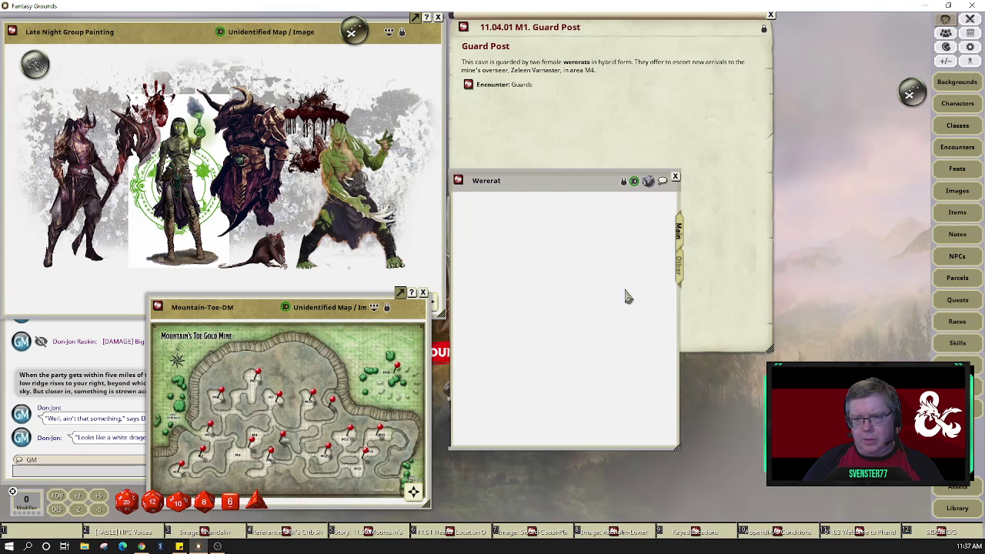
click(678, 271)
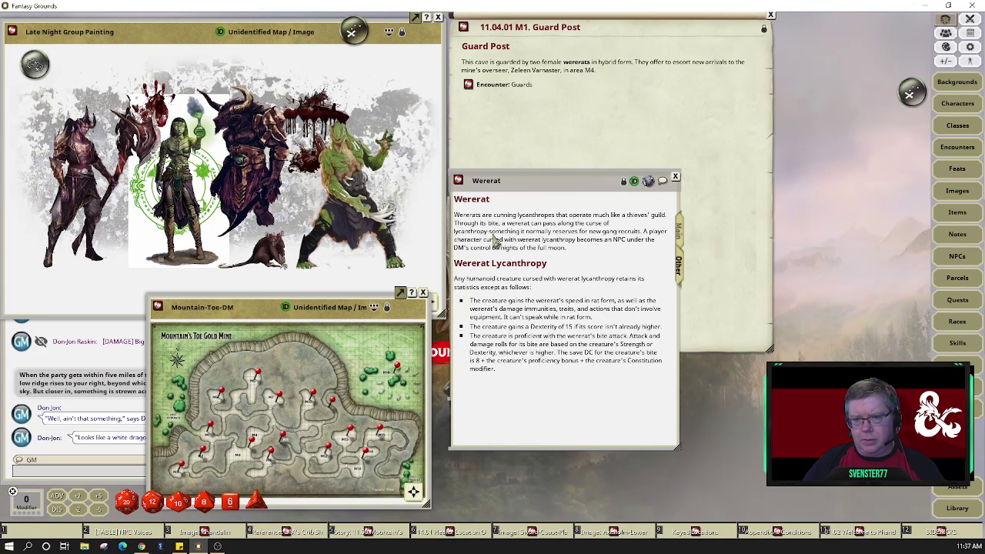
click(680, 231)
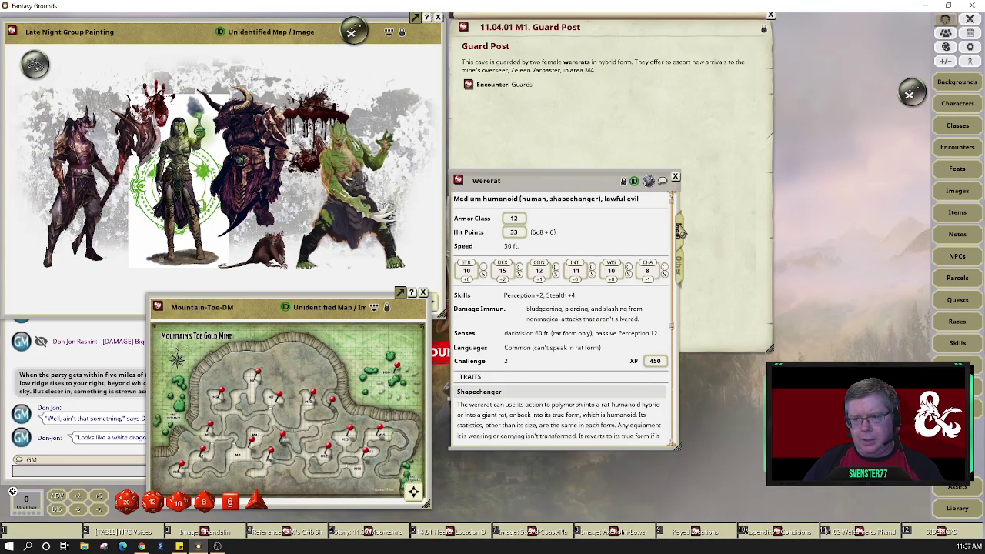
click(677, 179)
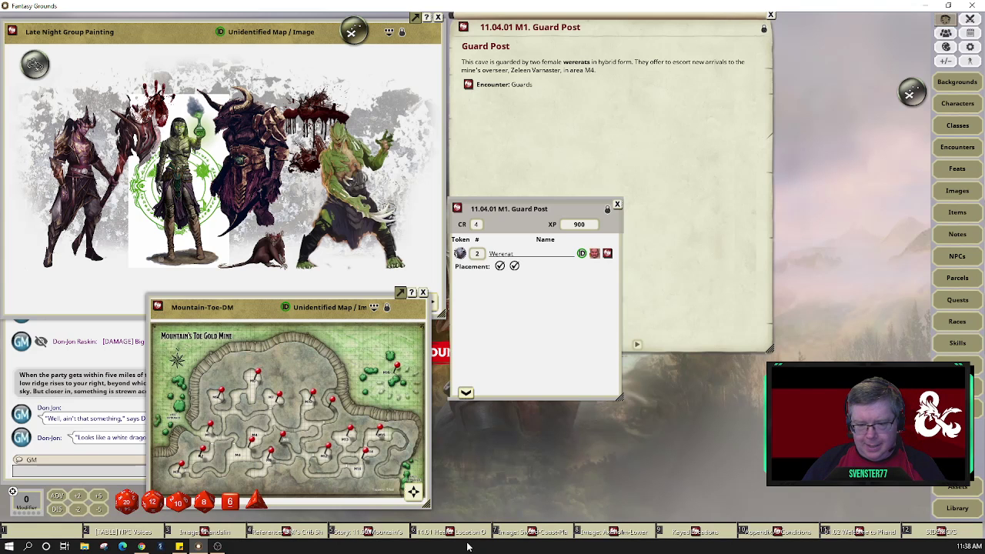
- Restore the minimized Mountain-Toe-Players map and examine it around the M1 Guard Post
click(353, 29)
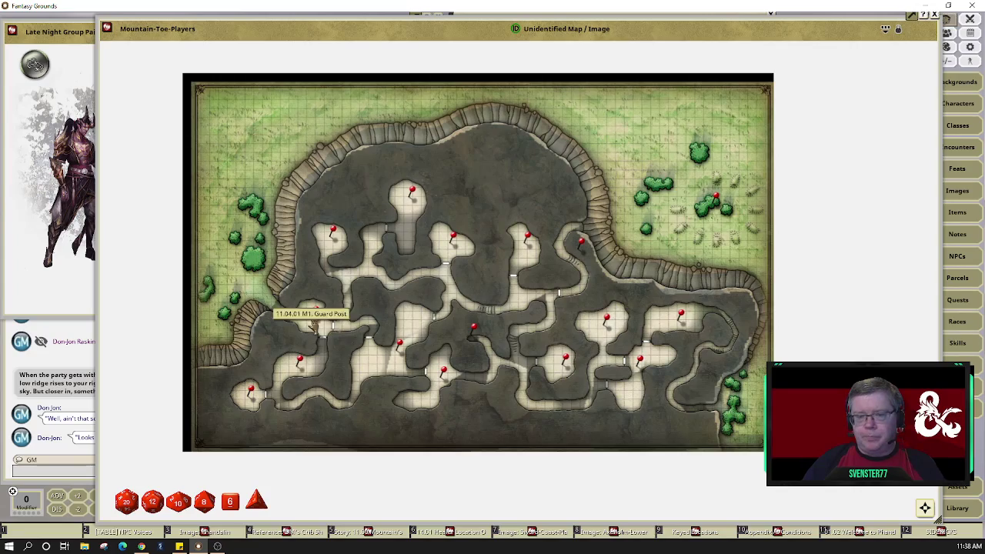
scroll(315, 329, up, 3)
scroll(316, 328, down, 3)
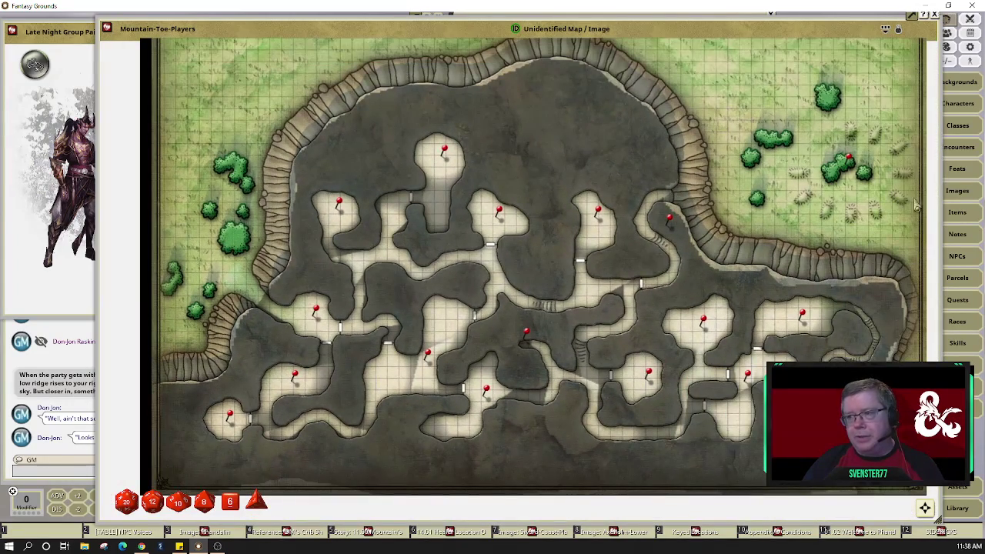
- Search the images in all groups for "were" and open the Wererat picture
click(957, 191)
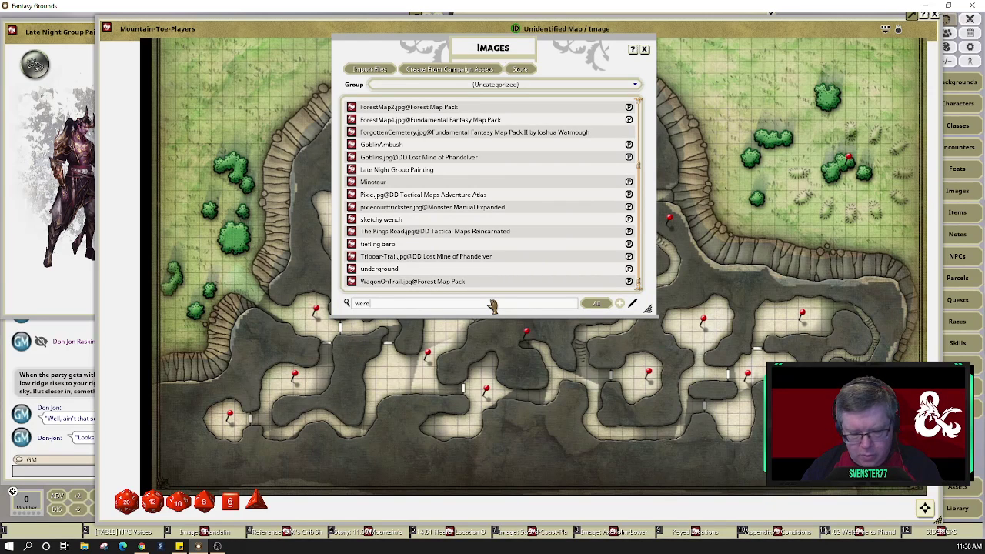
key(Return)
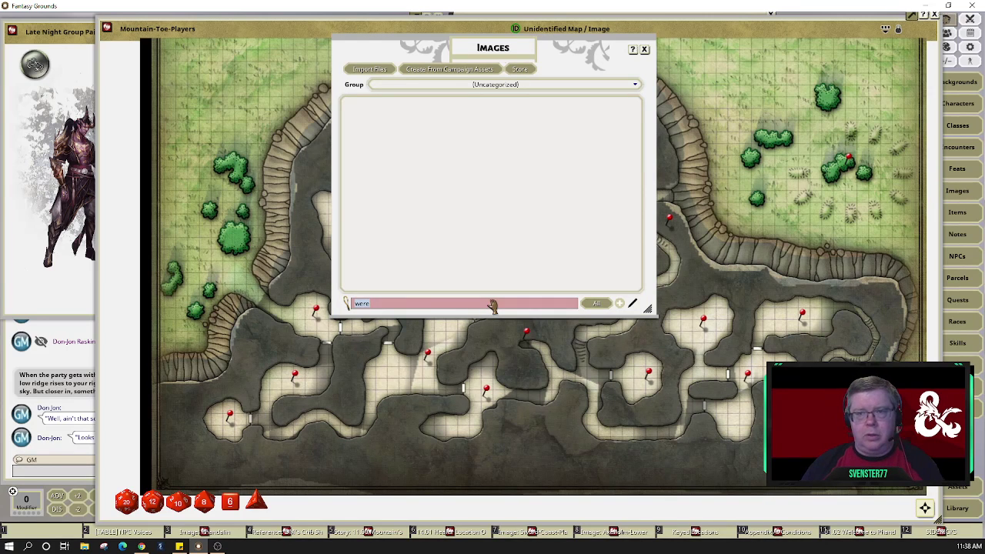
click(624, 87)
click(390, 87)
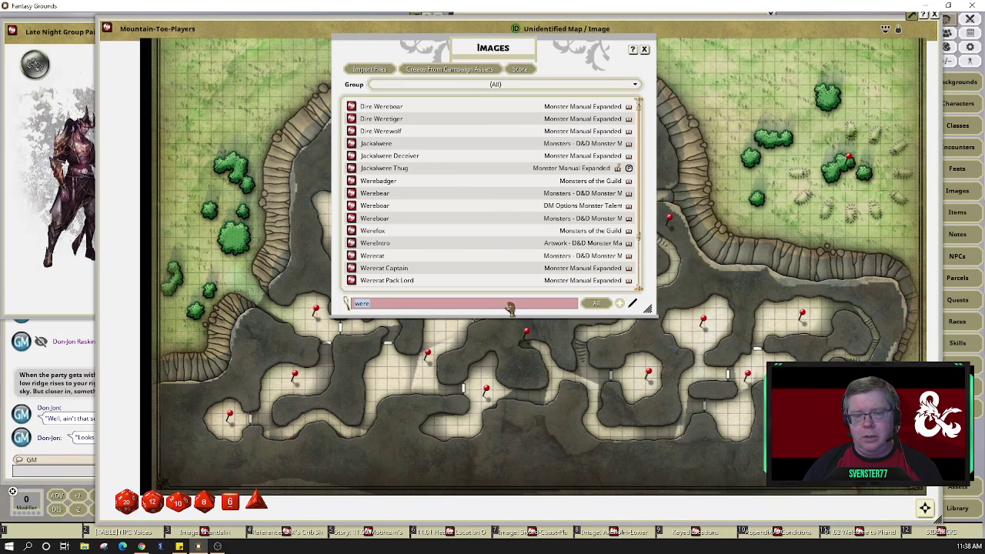
click(351, 256)
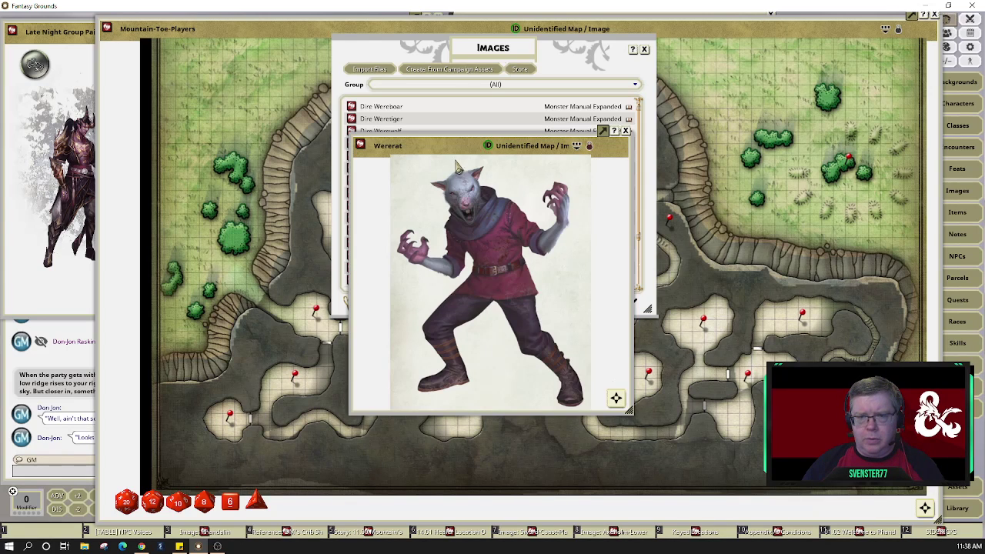
- Move the Wererat picture clear of the image list, then open the Wererat Captain picture and place it on the list's opposite side
drag(460, 152, 853, 147)
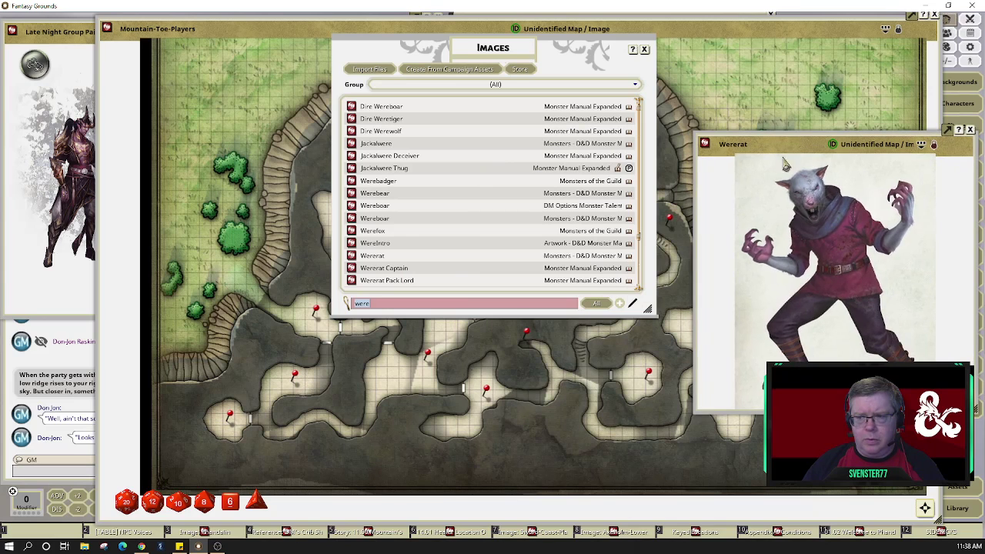
click(353, 269)
drag(469, 157, 123, 119)
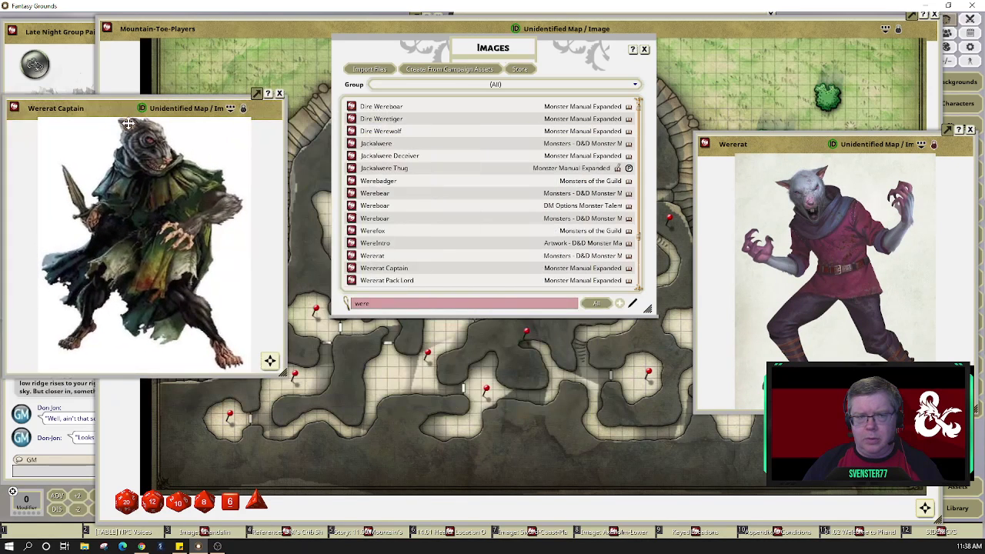
- View the Wererat Pack Lord and Wererat Thug pictures, closing each one, and close the image list
click(351, 280)
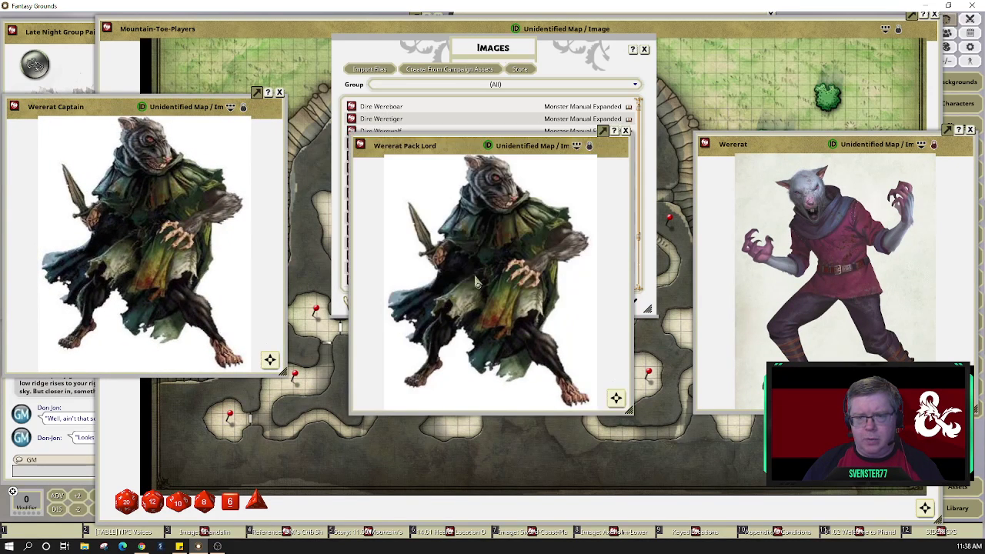
click(625, 131)
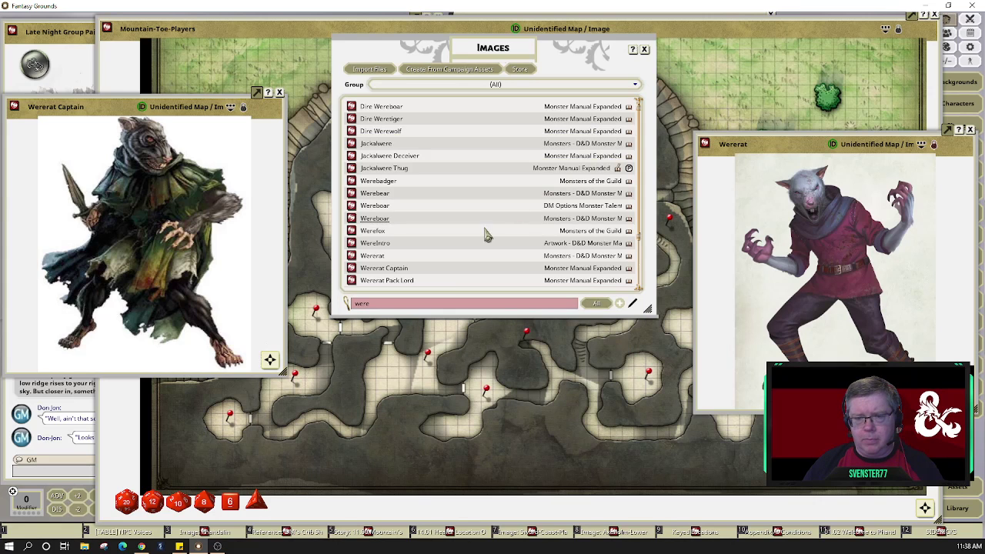
scroll(453, 278, down, 1)
scroll(452, 277, down, 3)
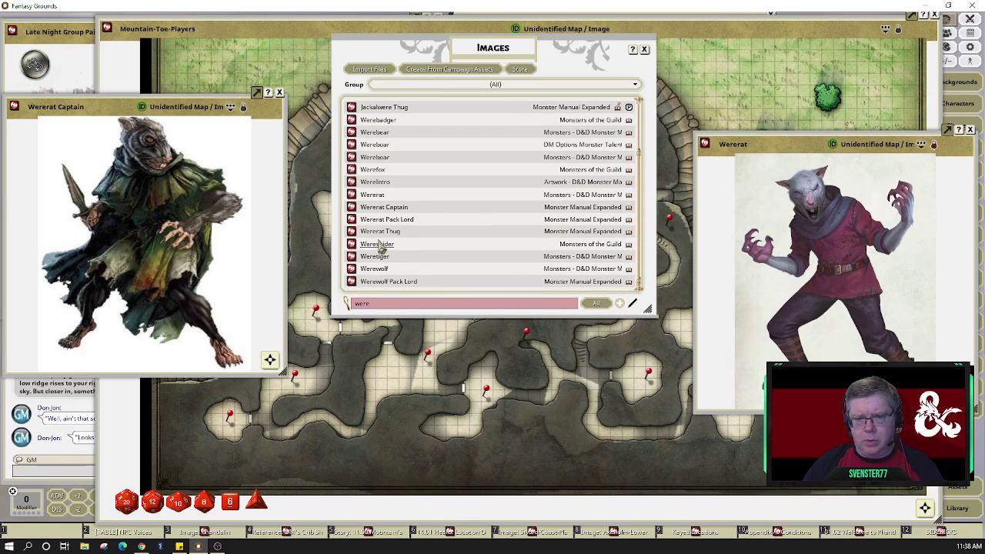
click(353, 232)
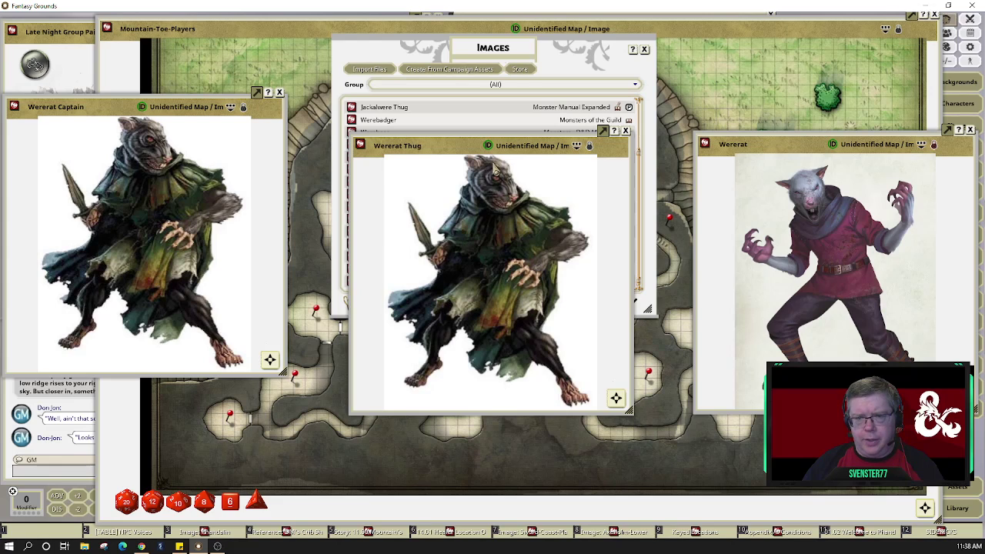
click(627, 133)
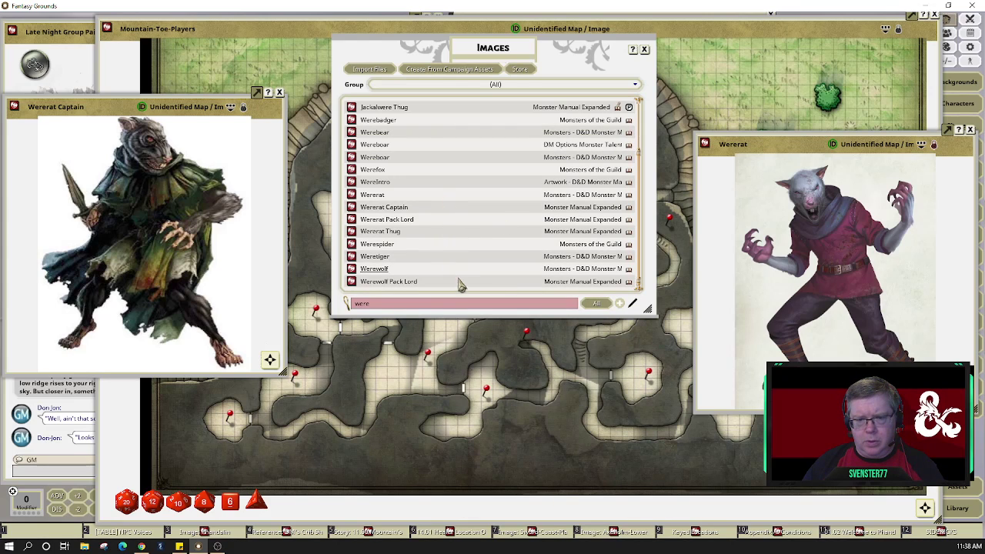
scroll(460, 287, up, 3)
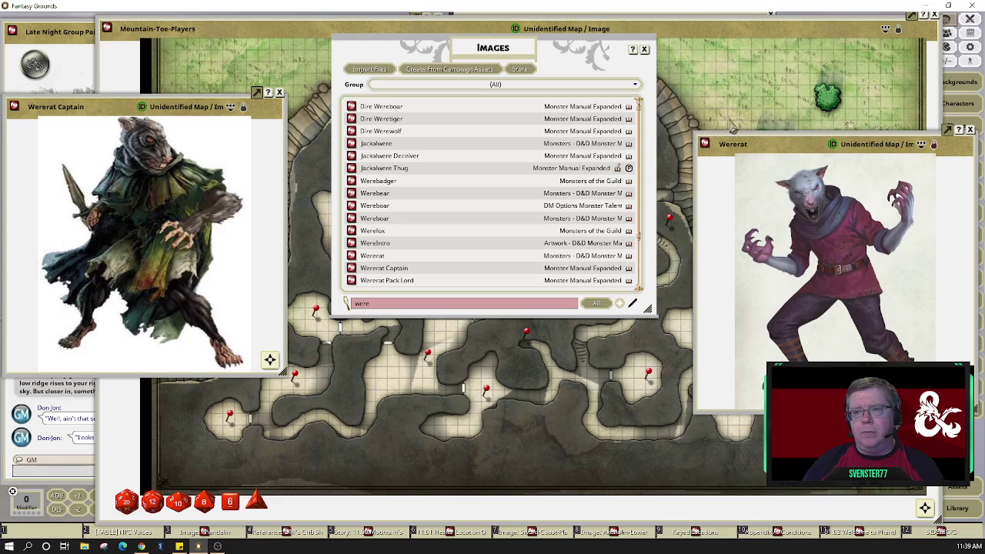
click(643, 50)
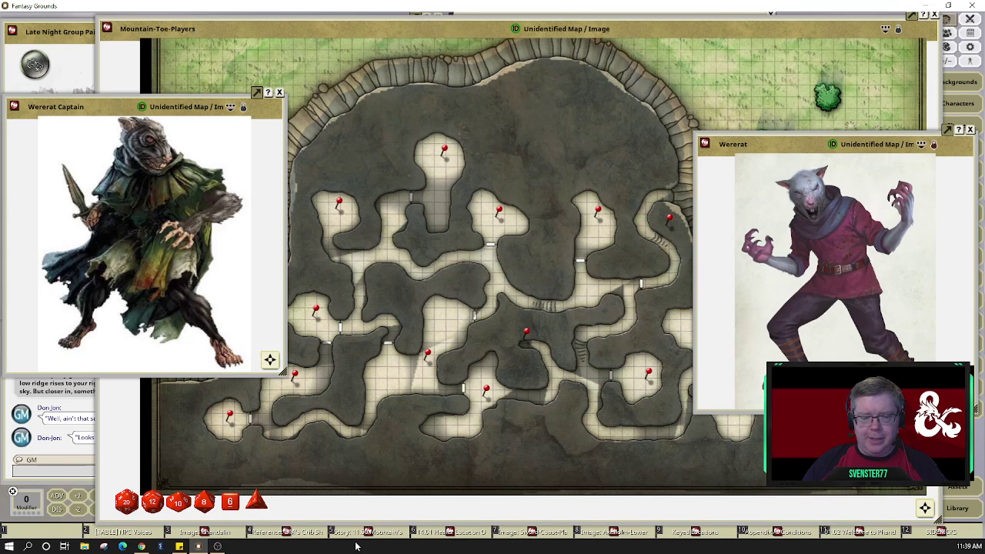
- Switch to Chrome, move its window clear of the screen edge, and replace the Twitch page with a blank tab
mouse_move(142, 547)
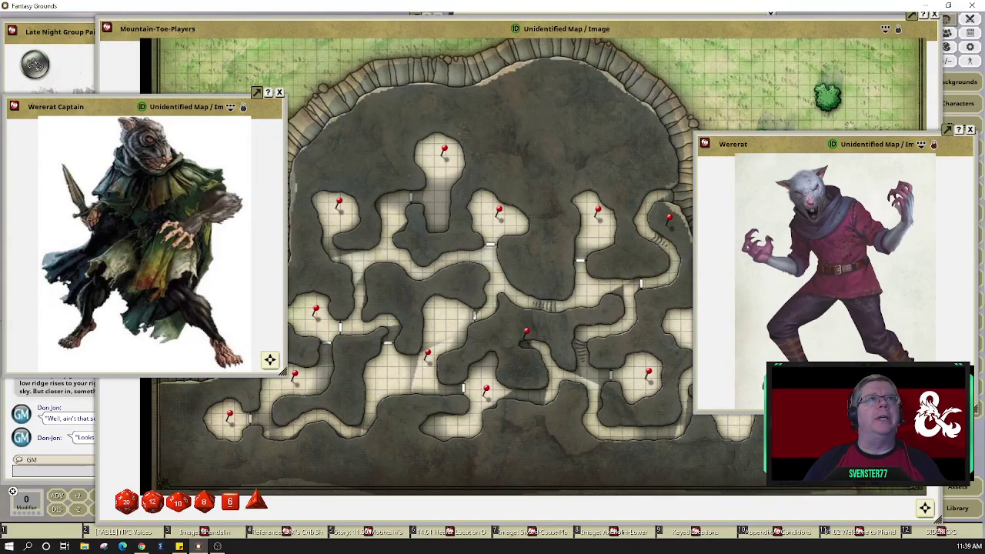
click(141, 546)
drag(230, 21, 372, 37)
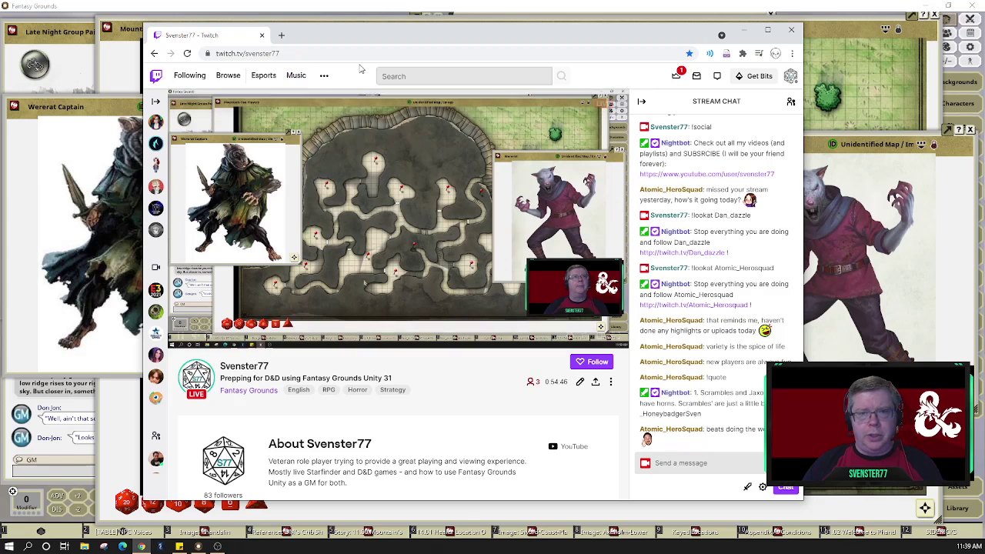
click(345, 54)
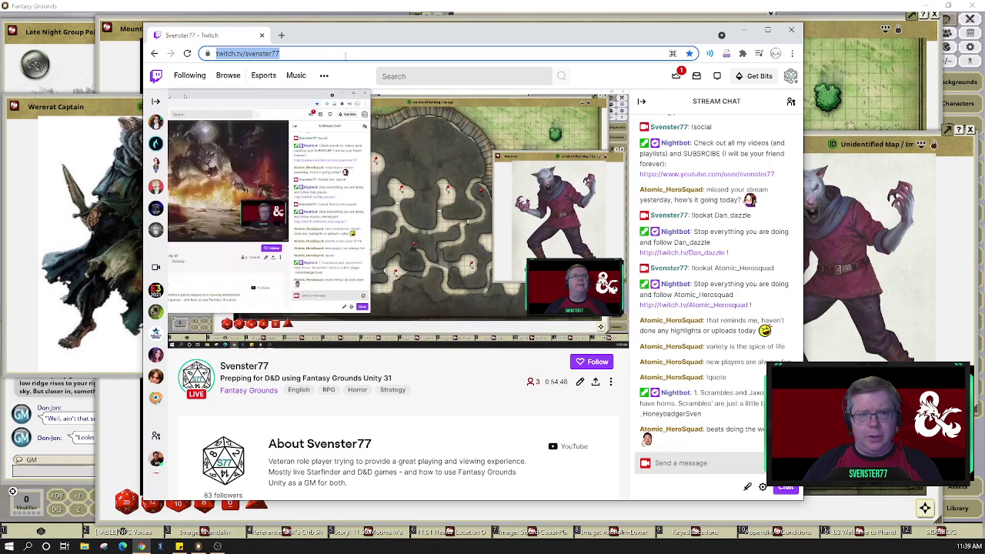
click(281, 35)
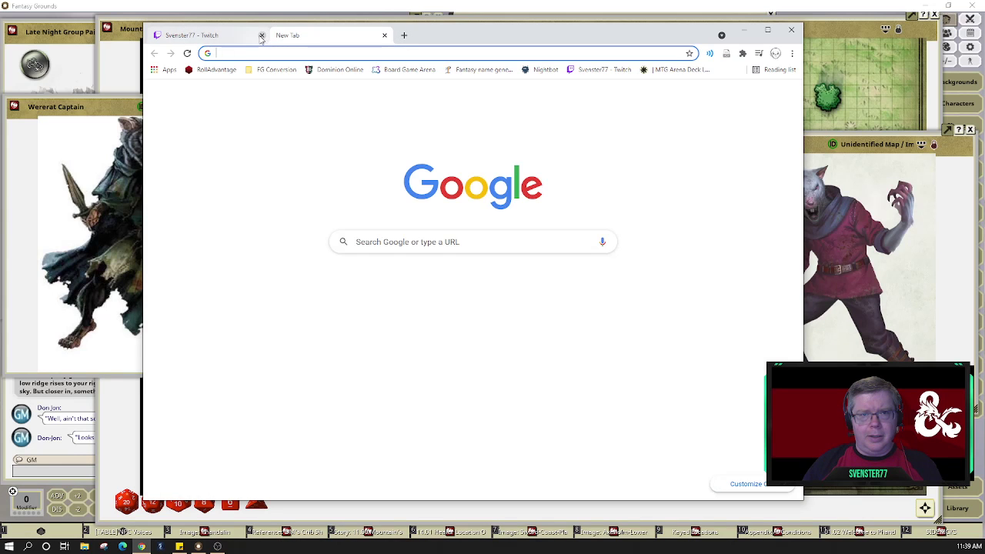
click(262, 35)
- Search Google Images for "wererat female"
click(391, 240)
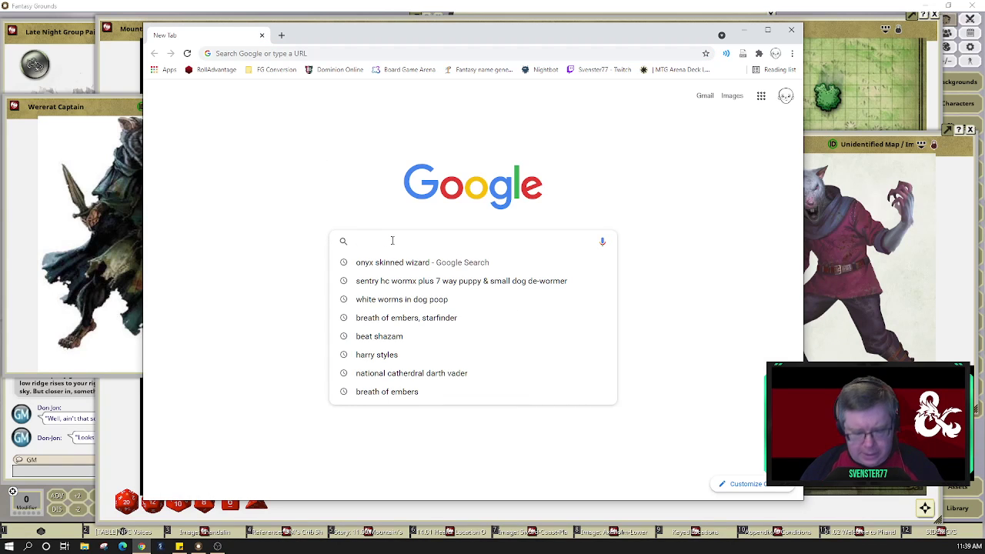
text(were)
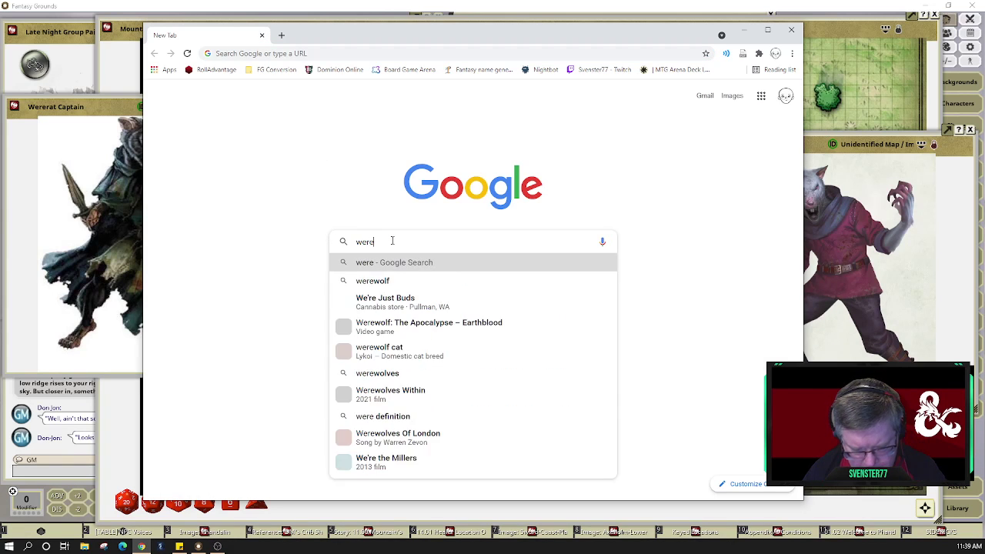
text(rat female)
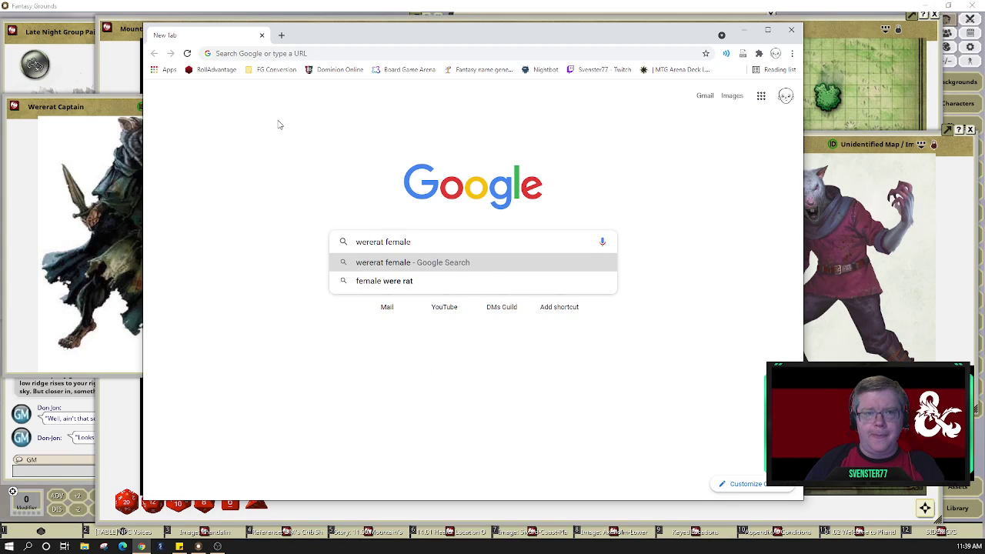
key(Return)
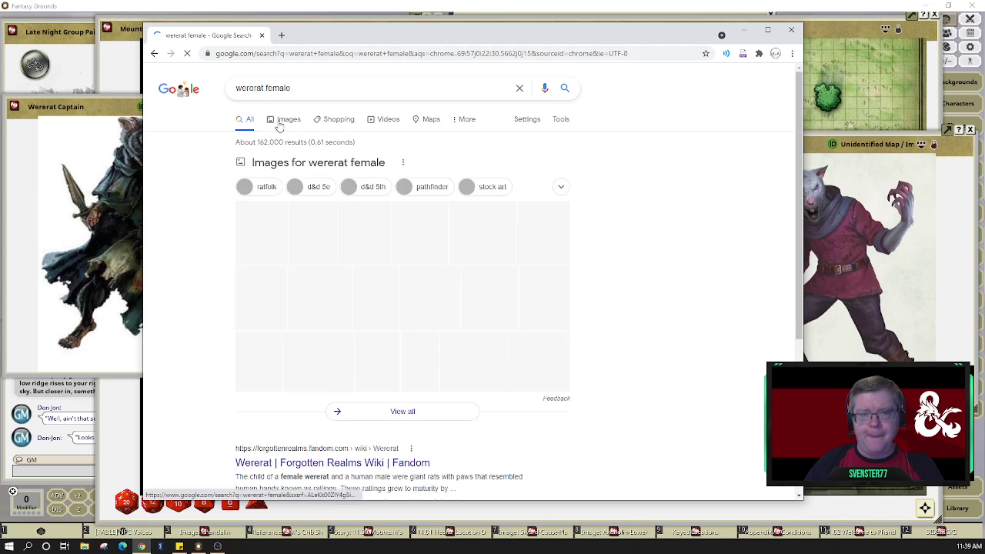
click(284, 119)
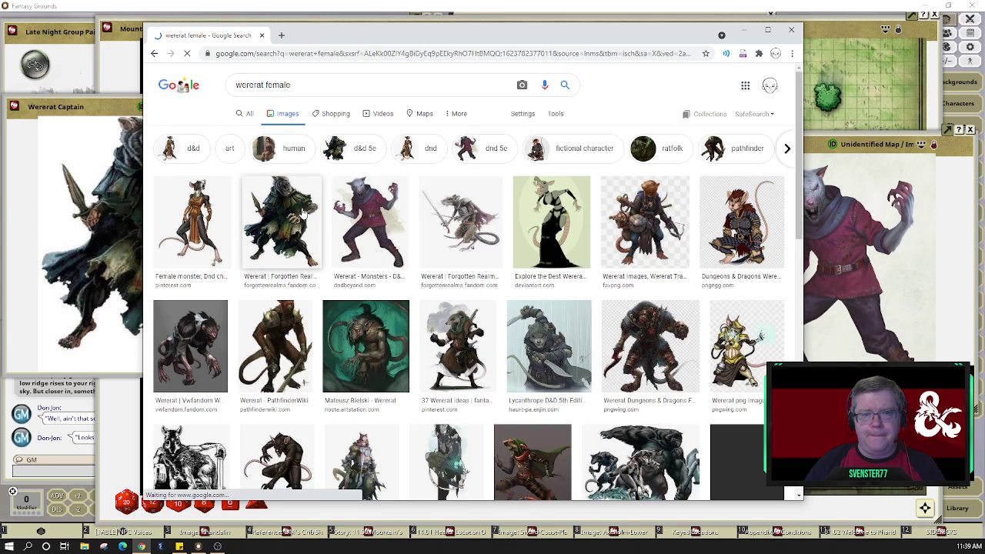
- Preview the Pinterest, DeviantArt and PNGEgg female wererat results and examine the images related to the PNGEgg one
click(198, 240)
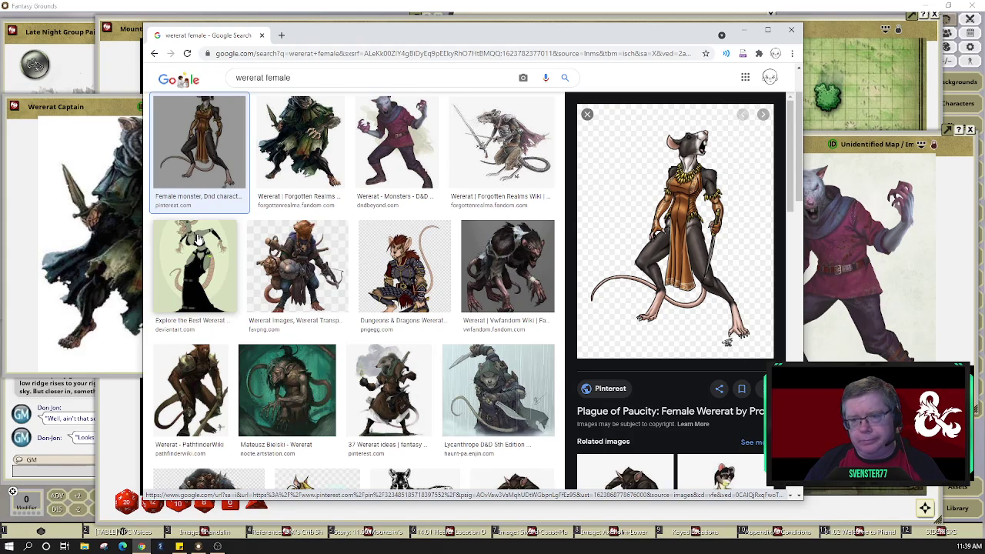
click(196, 273)
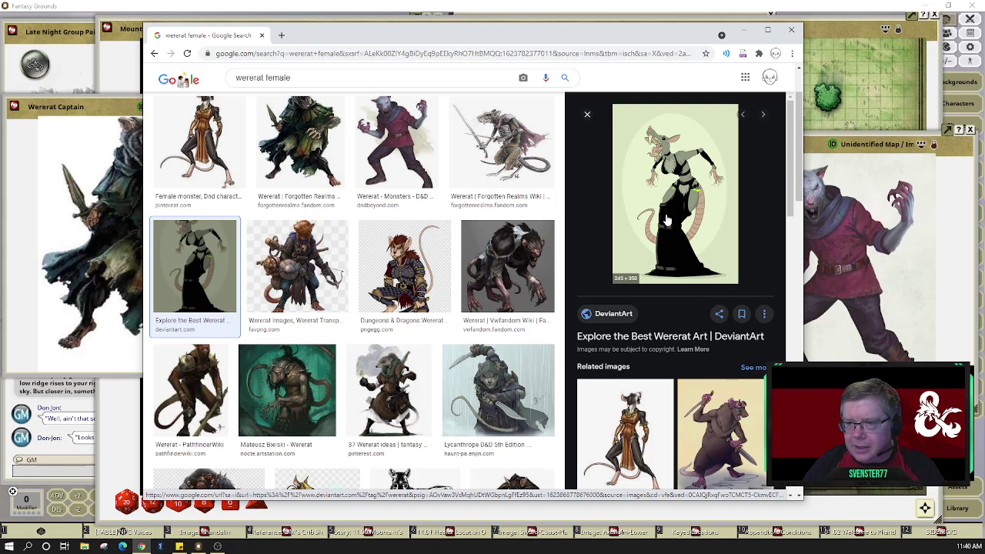
click(417, 266)
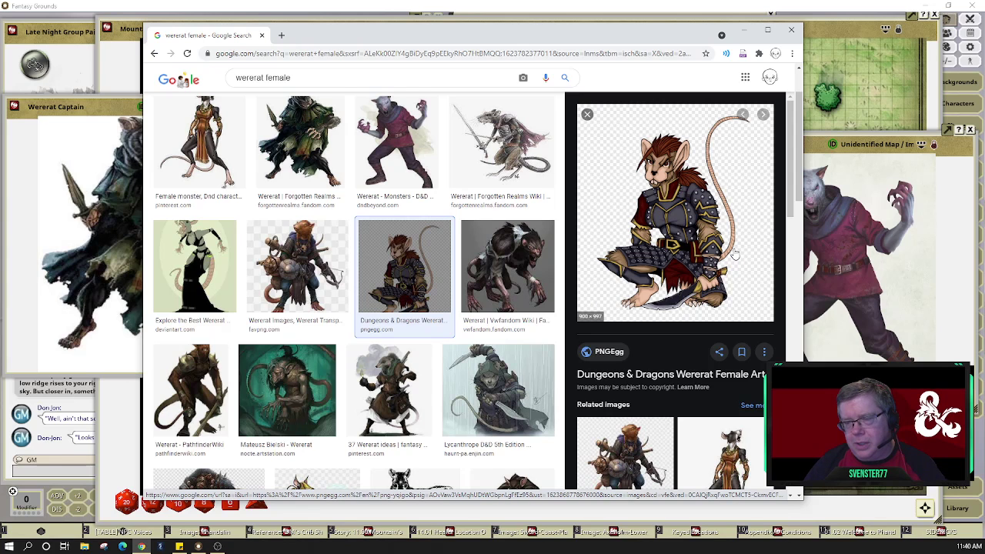
scroll(681, 281, down, 4)
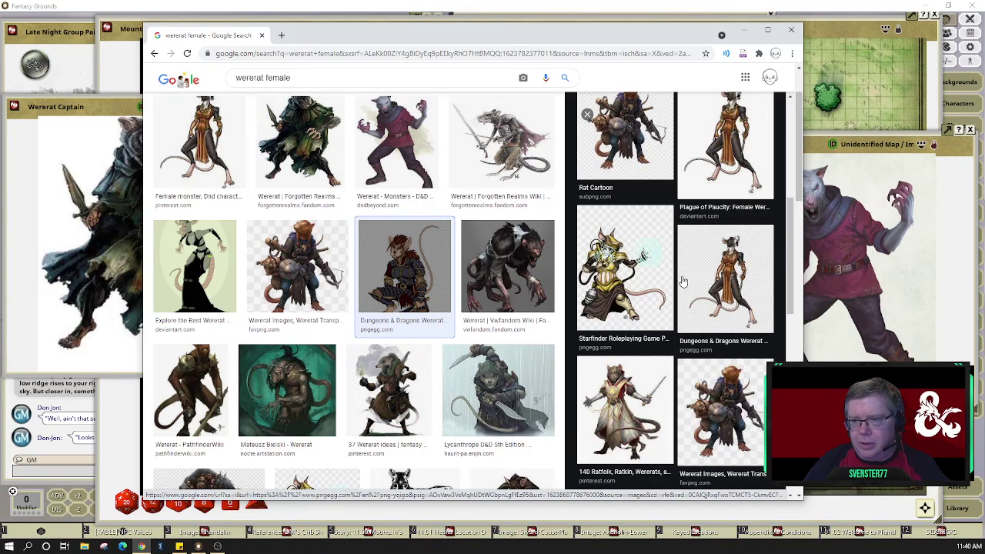
scroll(723, 307, down, 5)
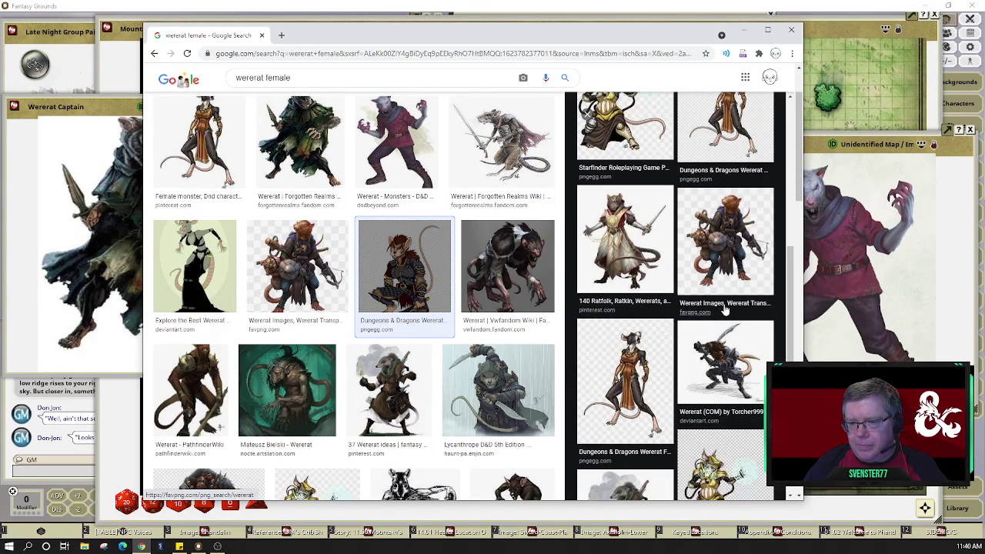
scroll(723, 307, down, 3)
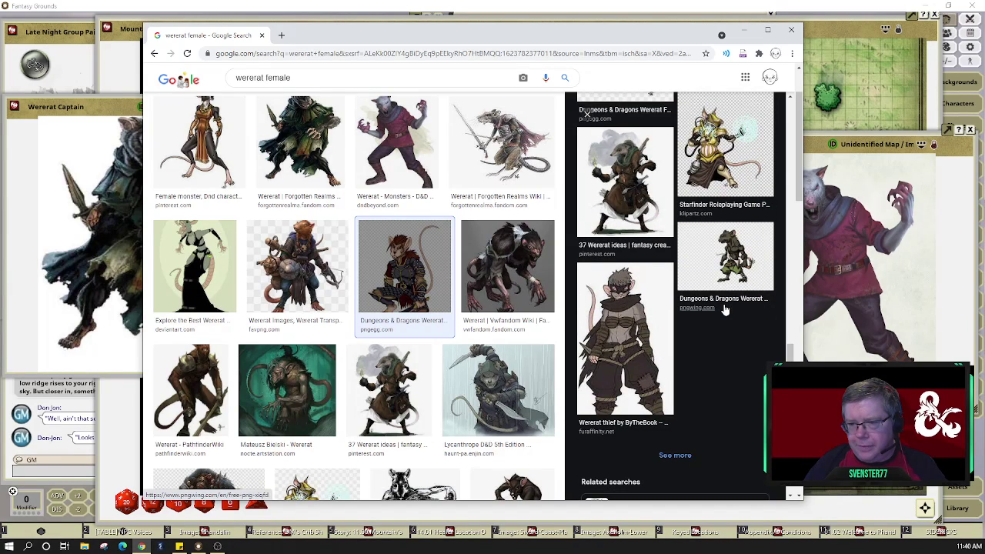
scroll(723, 308, up, 3)
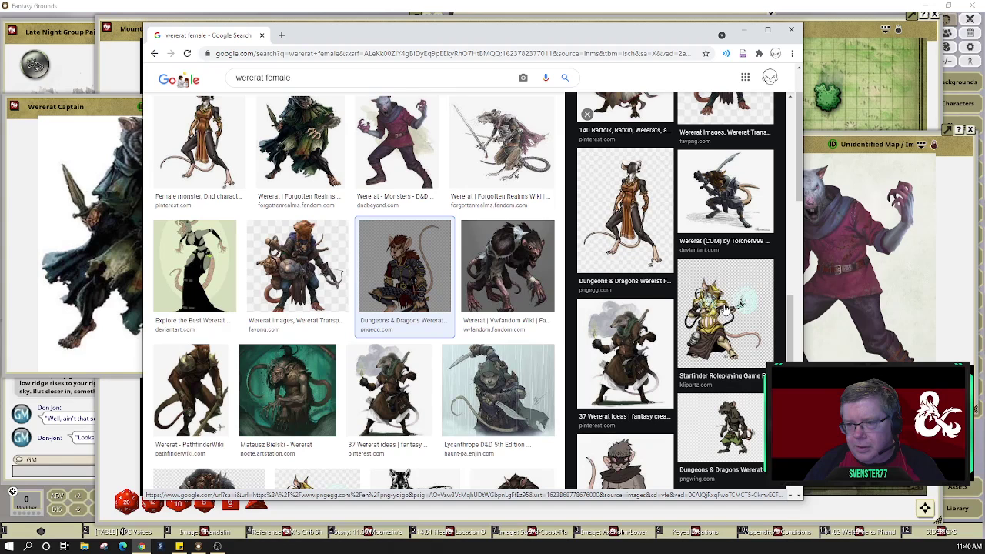
scroll(715, 312, up, 5)
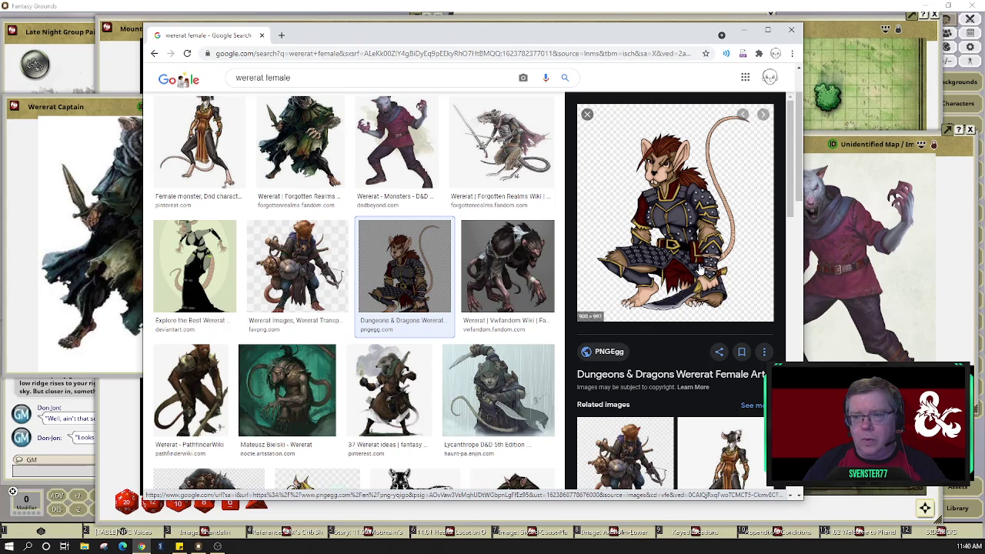
- Open the PNGEgg source page of the armored female wererat, inspect the full picture, and return to the image results
click(691, 225)
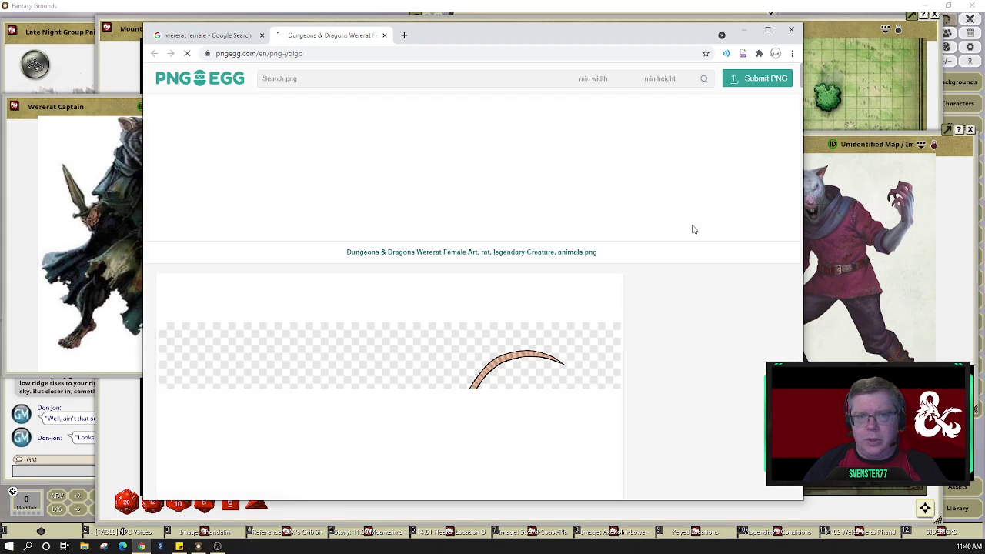
scroll(657, 295, down, 5)
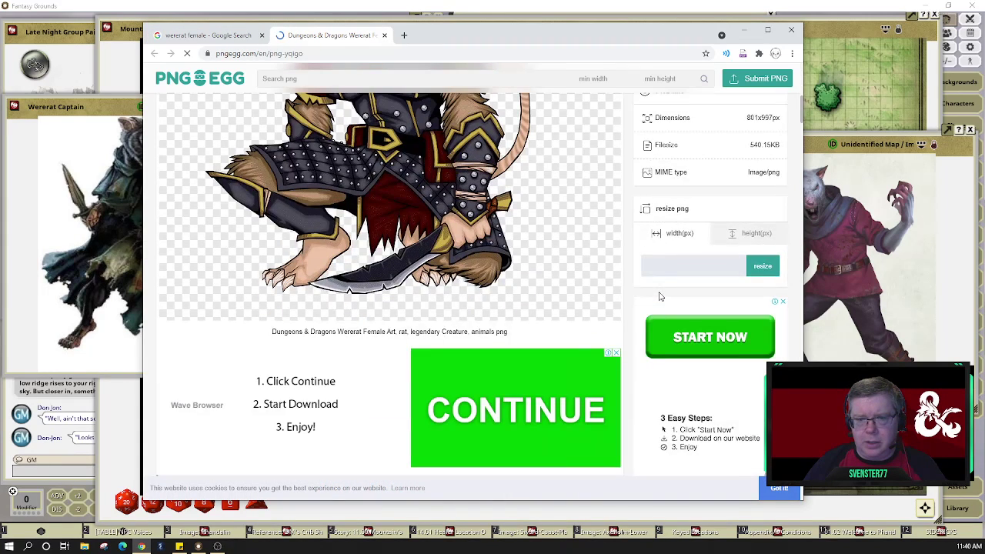
scroll(659, 296, up, 2)
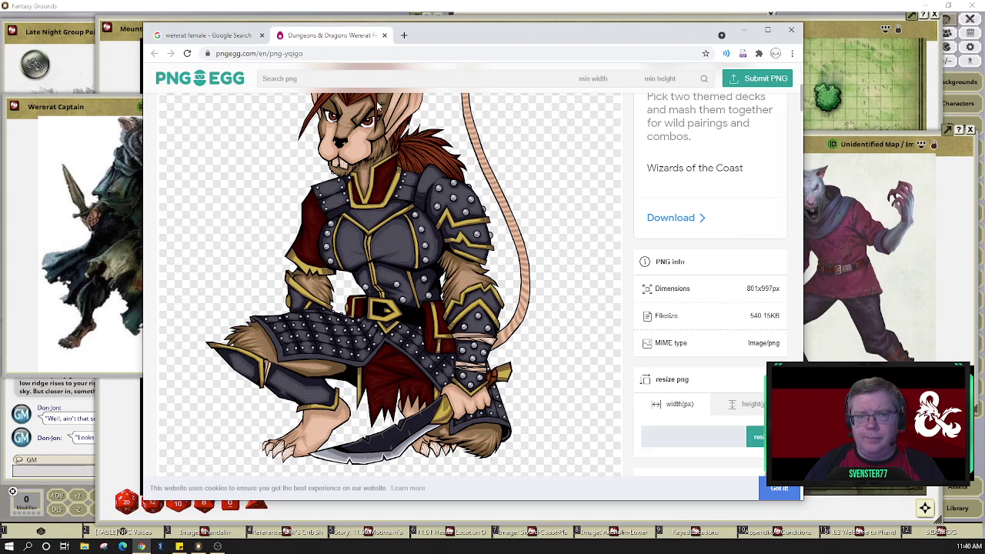
click(384, 36)
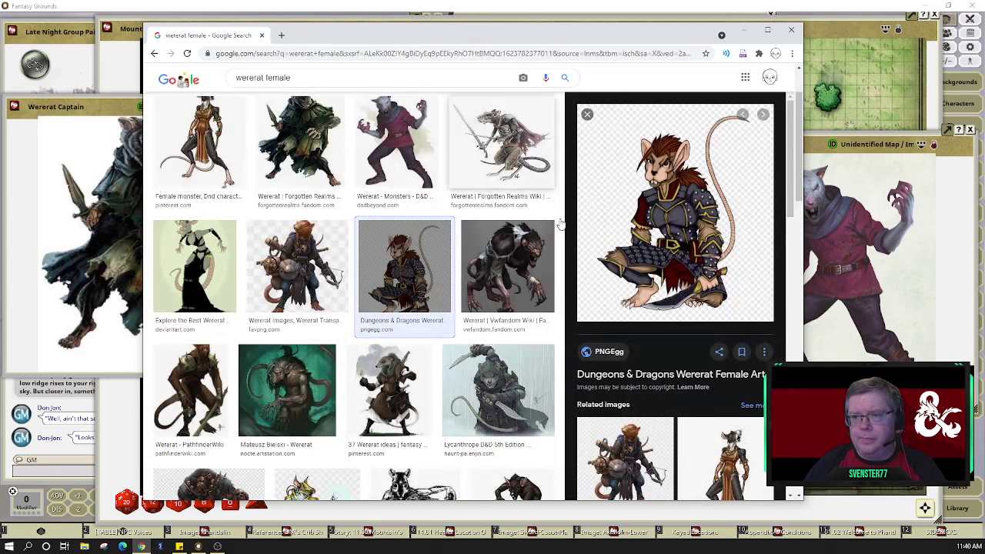
- Save the PNGEgg picture of the armored female wererat as "wererat female" in the Fantasy Grounds images folder
right_click(666, 259)
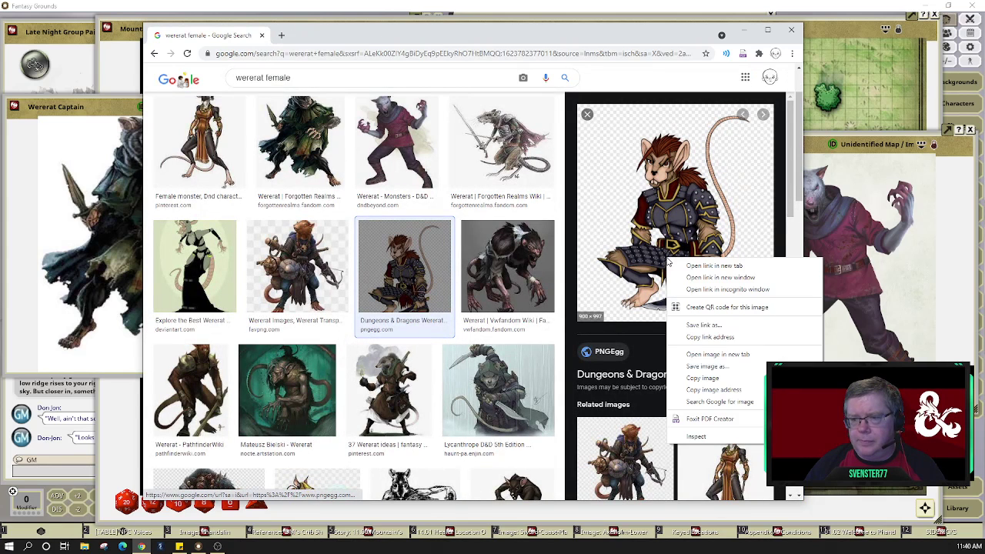
click(702, 367)
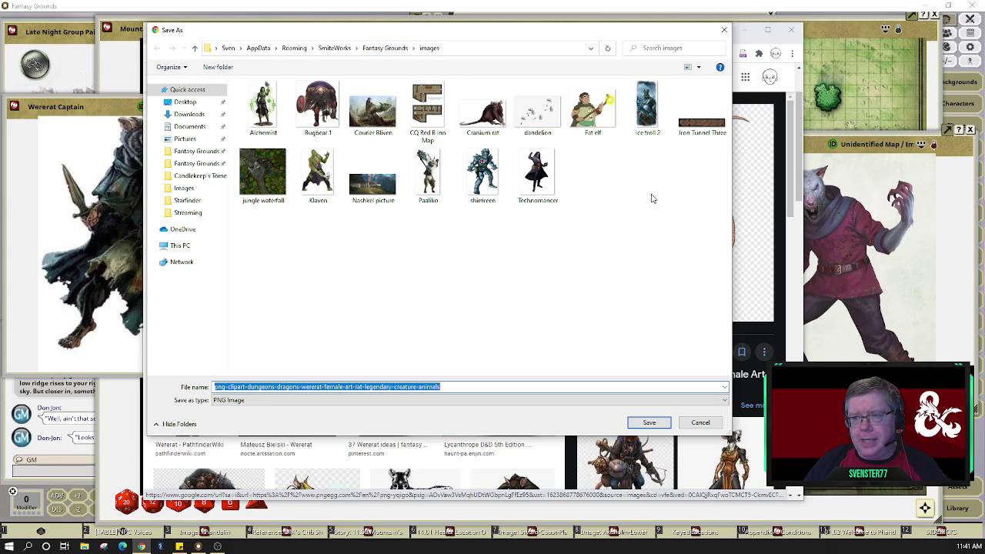
drag(551, 34, 446, 30)
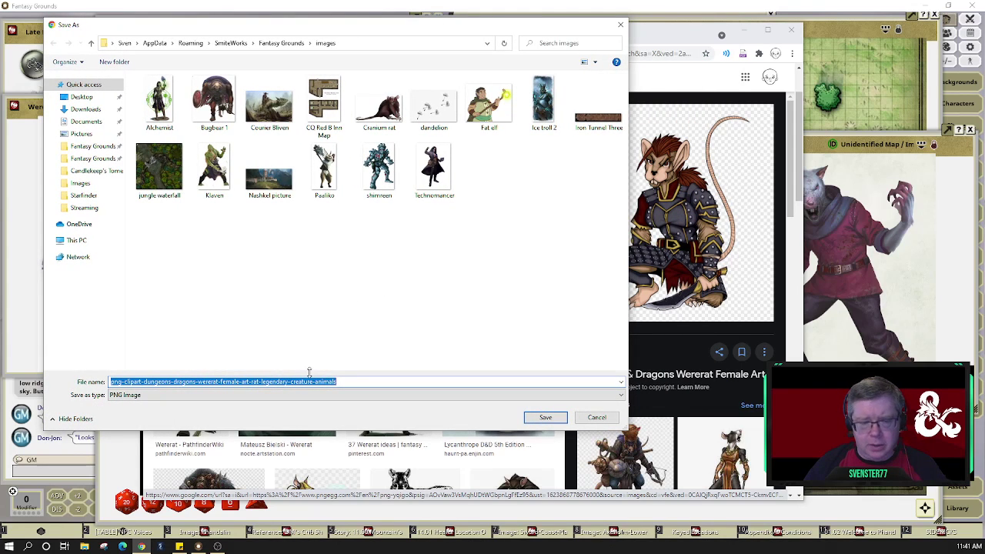
text(were)
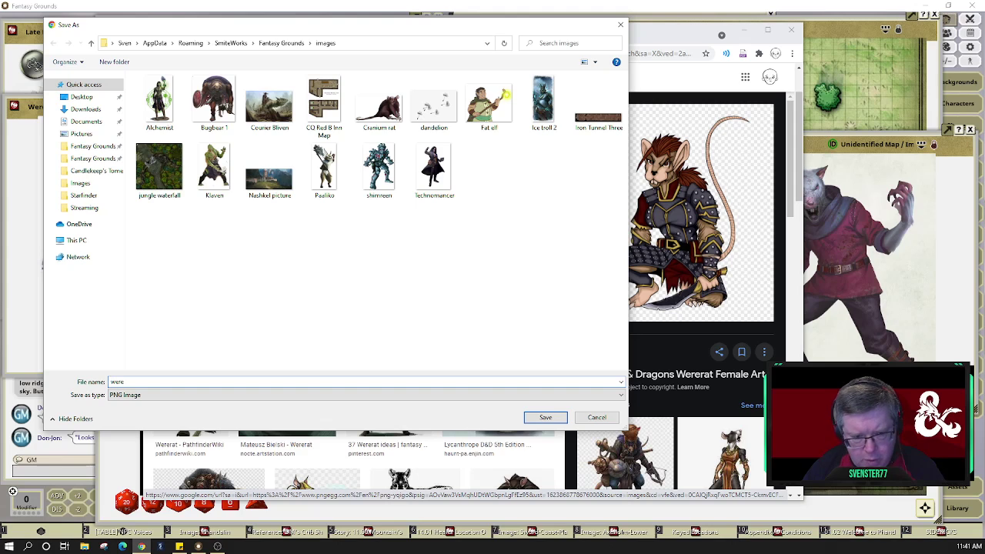
text(rat female)
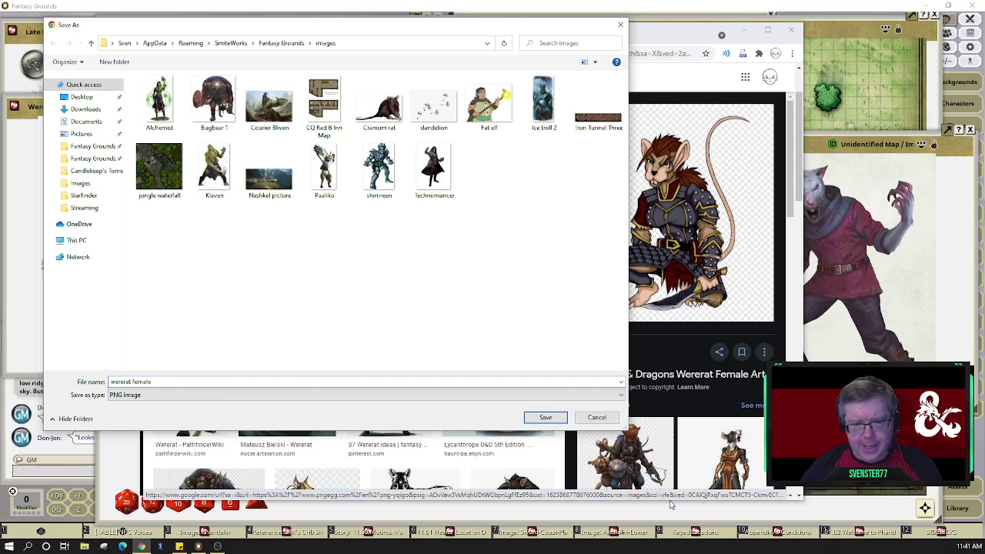
click(549, 419)
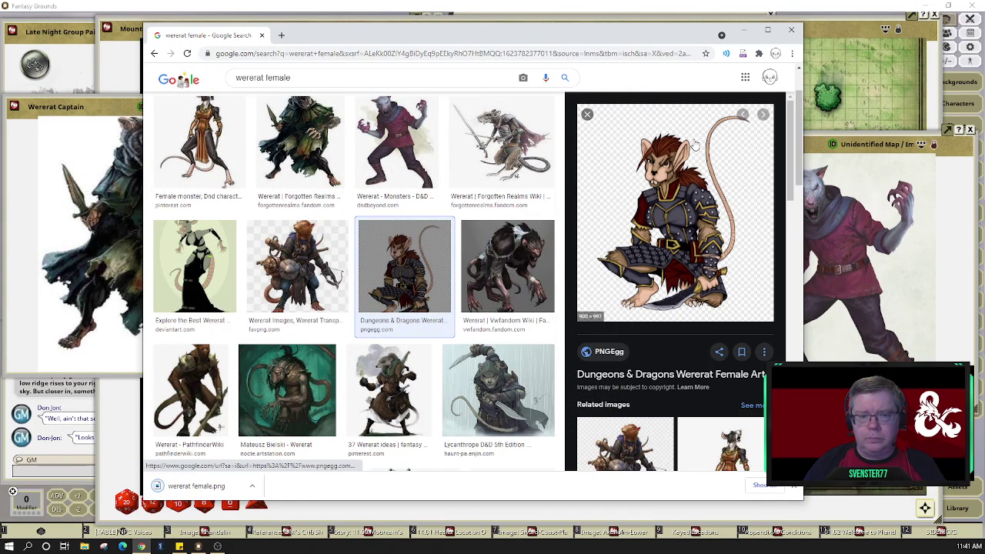
- Preview the FavPNG and PNGWing wererat pictures, open the related Xathym (wererat form) picture from Pinterest, and examine its related images
click(304, 285)
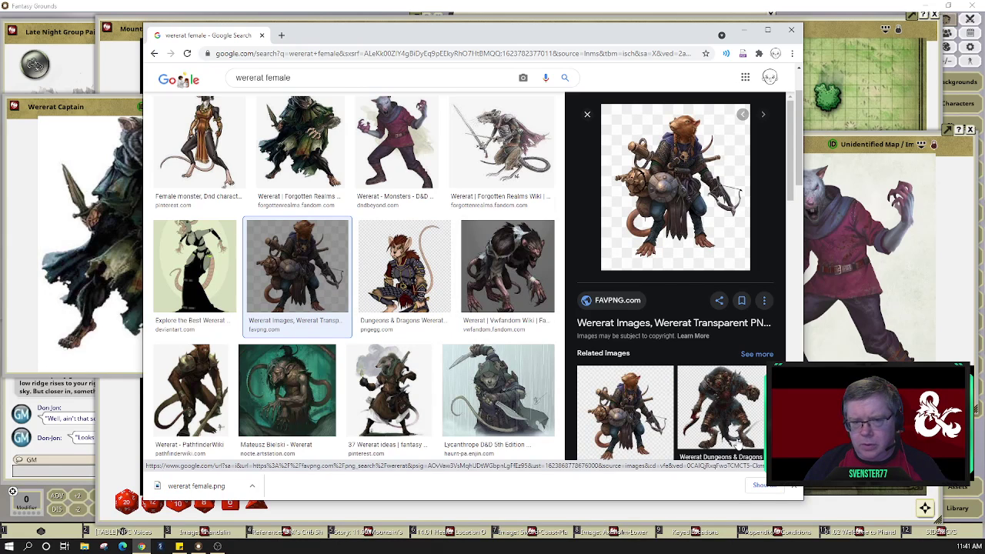
click(725, 413)
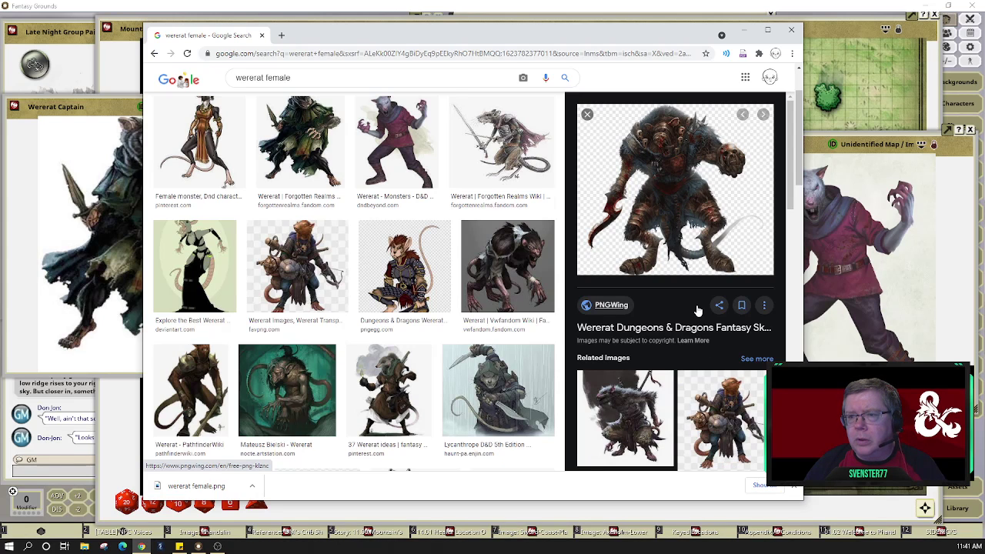
scroll(696, 285, down, 2)
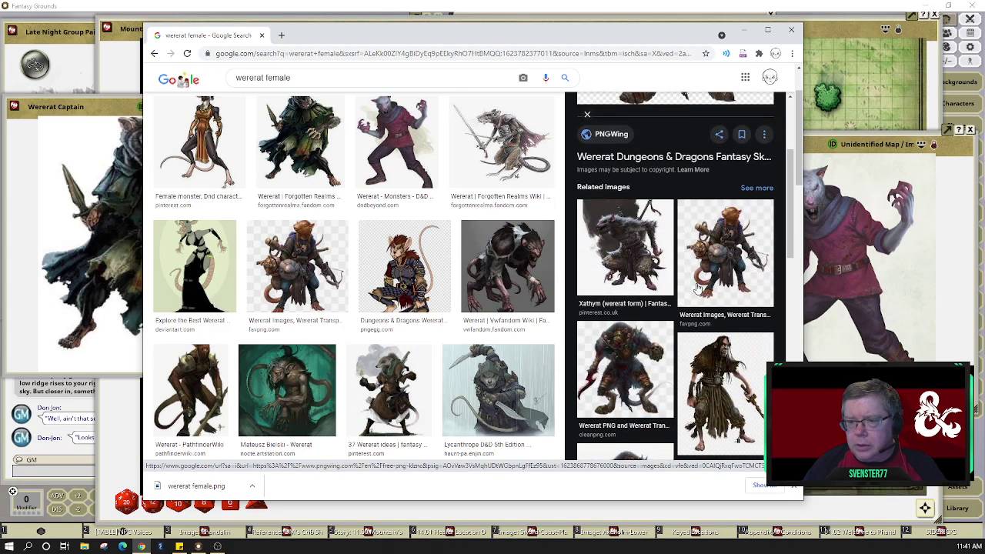
click(643, 258)
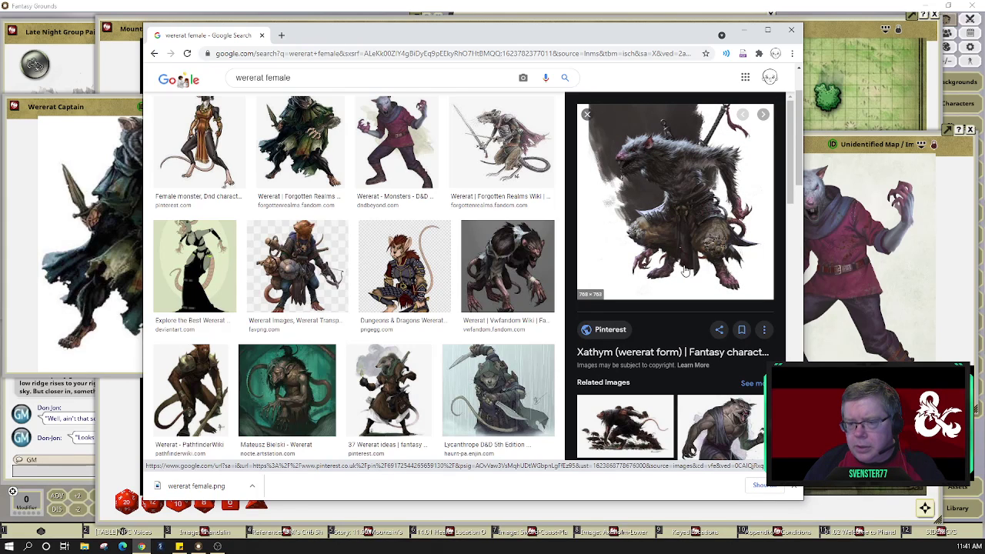
scroll(685, 269, down, 2)
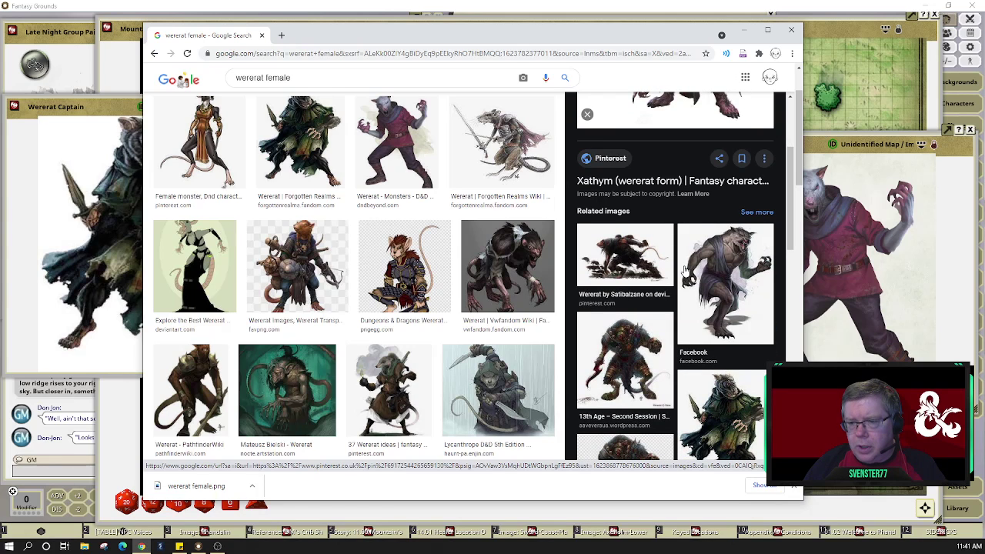
scroll(724, 314, down, 2)
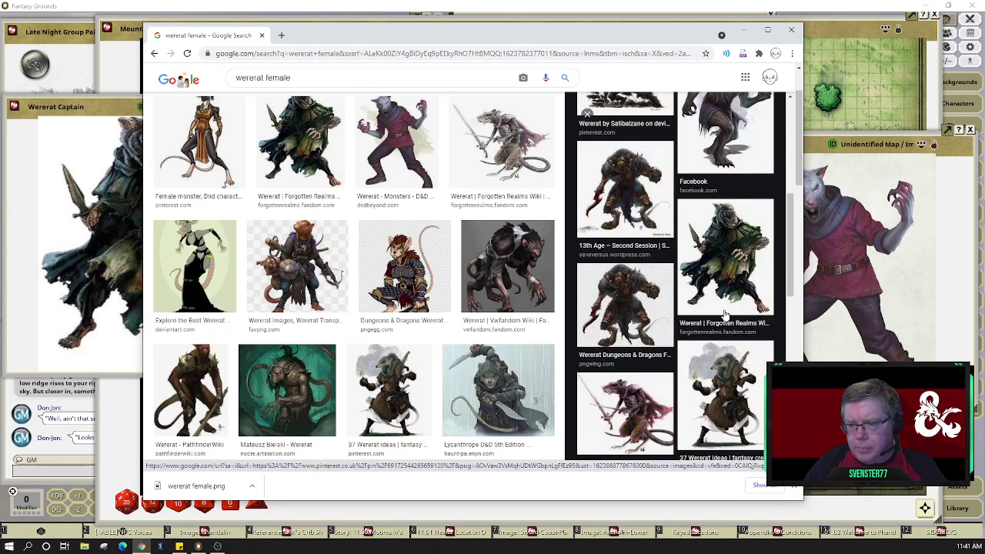
scroll(724, 314, up, 4)
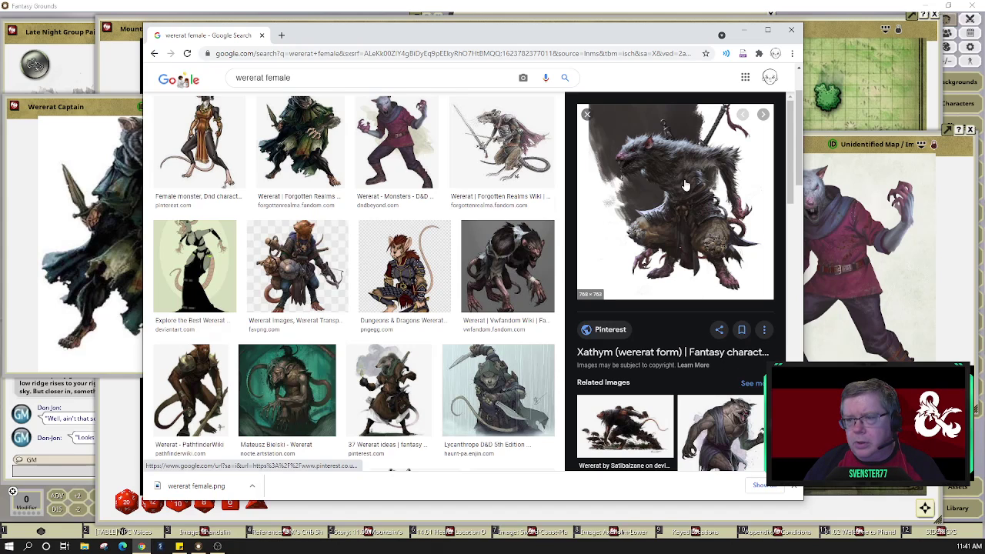
- Save the Xathym (wererat form) picture as "wererat 2" in the Fantasy Grounds images folder
right_click(684, 207)
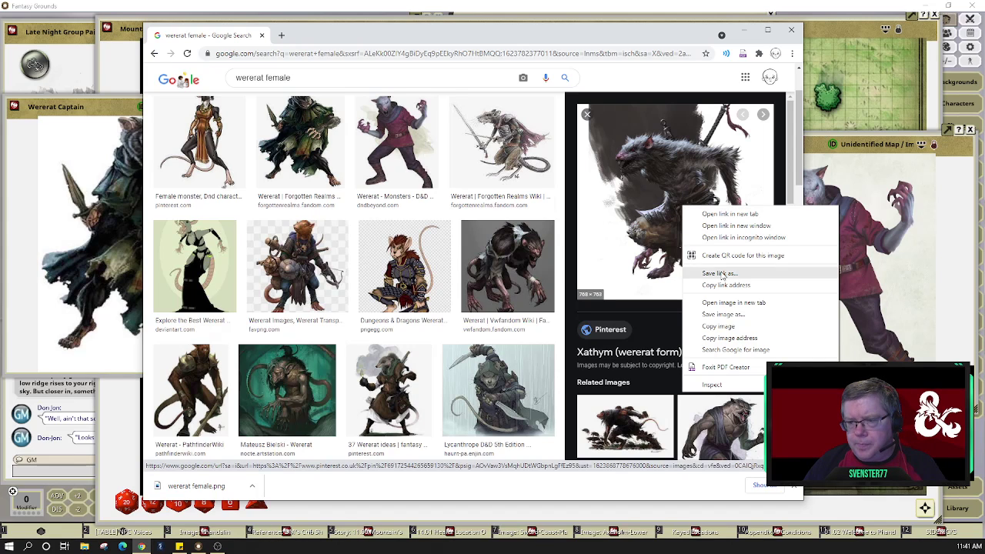
click(723, 315)
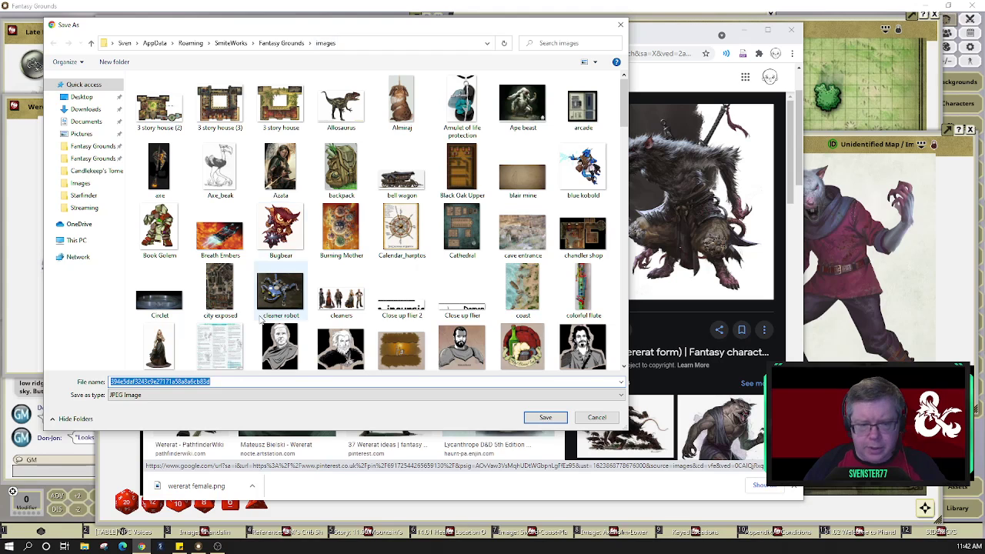
text(wererat)
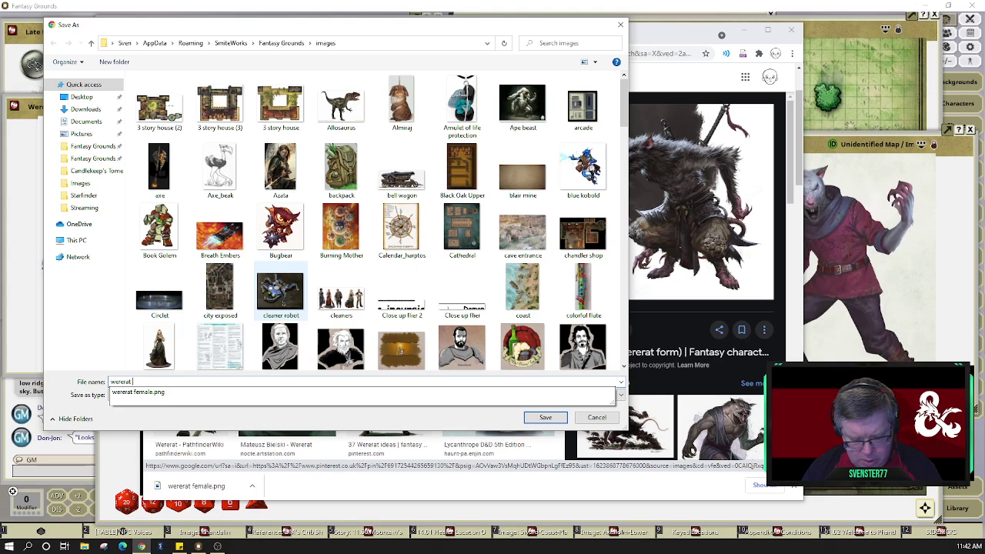
text(2)
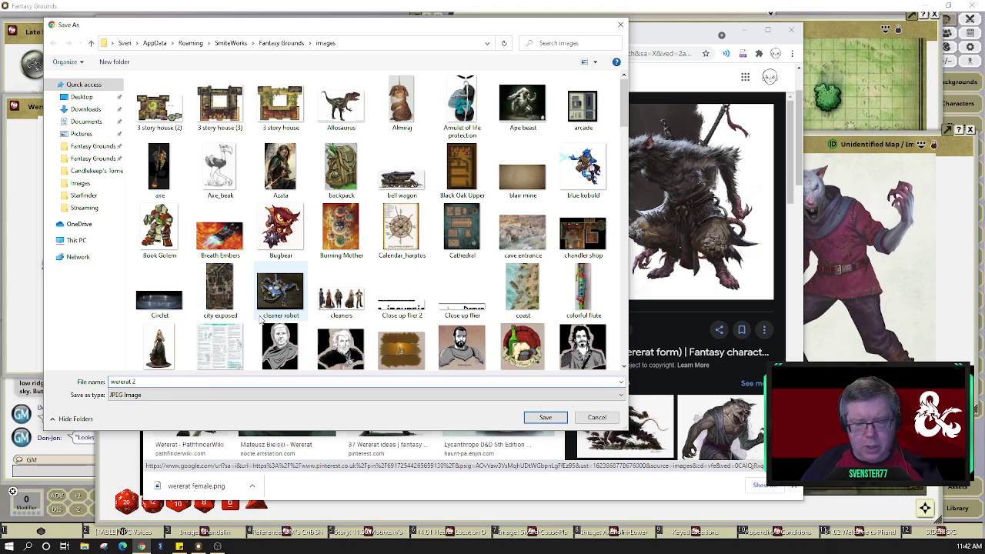
click(544, 417)
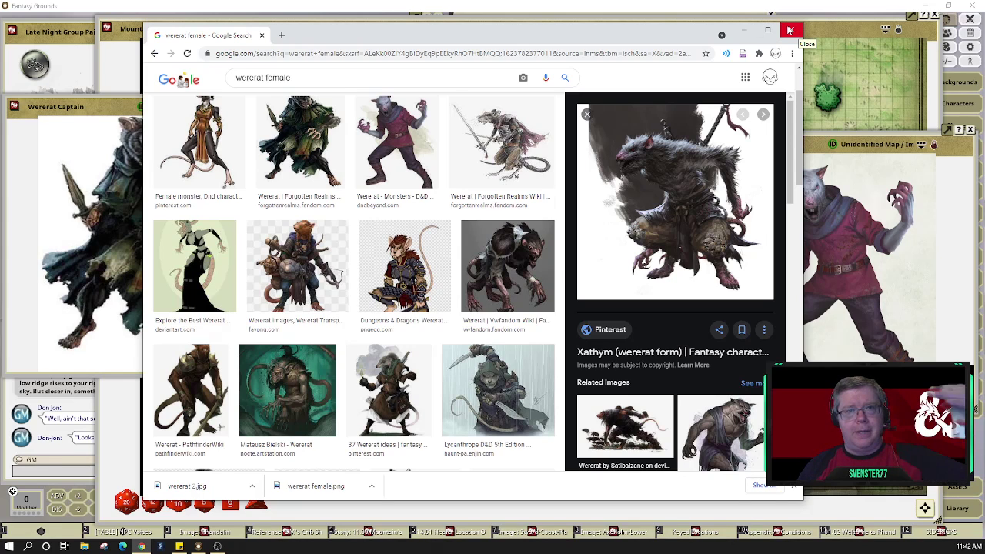
- Browse to the images folder of the Late Night campaign while saving the Xathym picture again, and cancel without saving
right_click(654, 162)
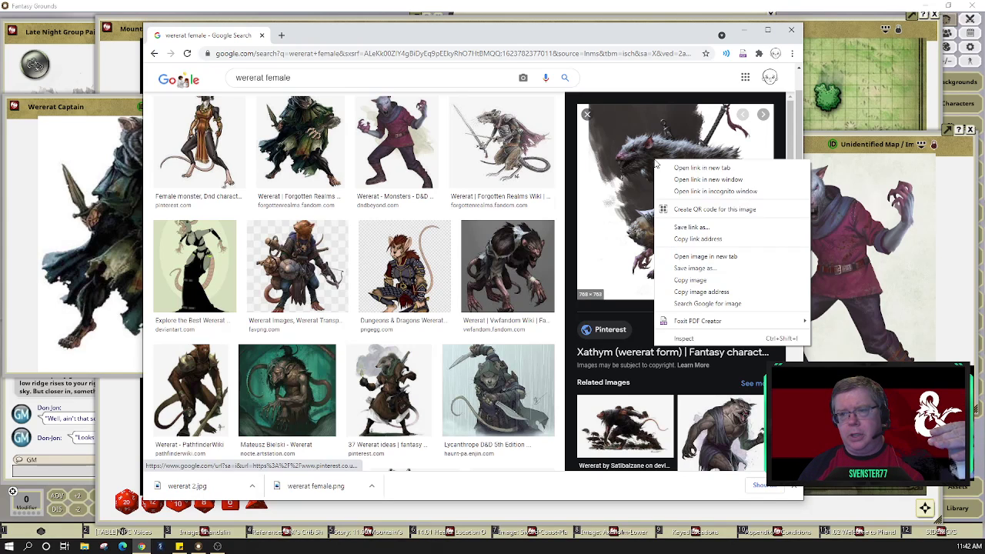
click(692, 278)
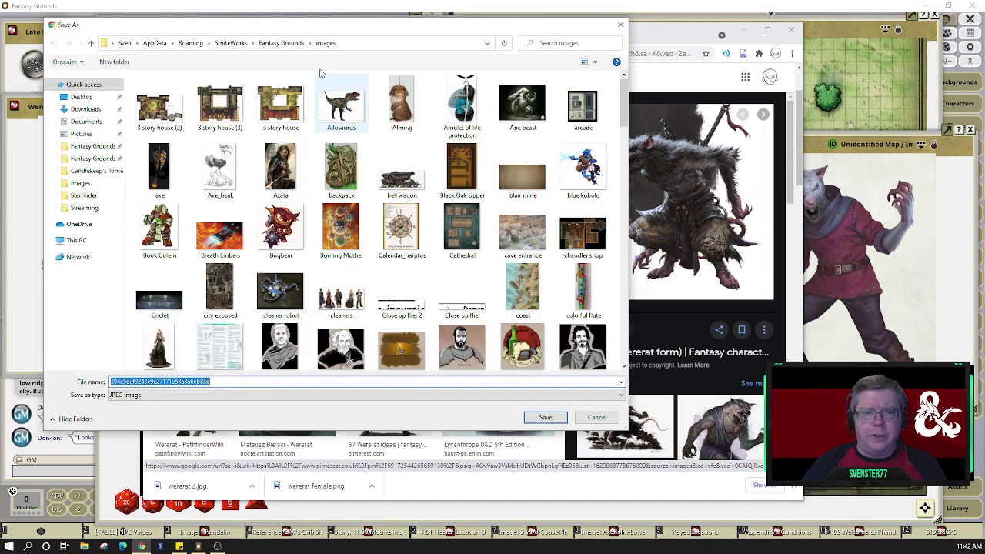
click(281, 43)
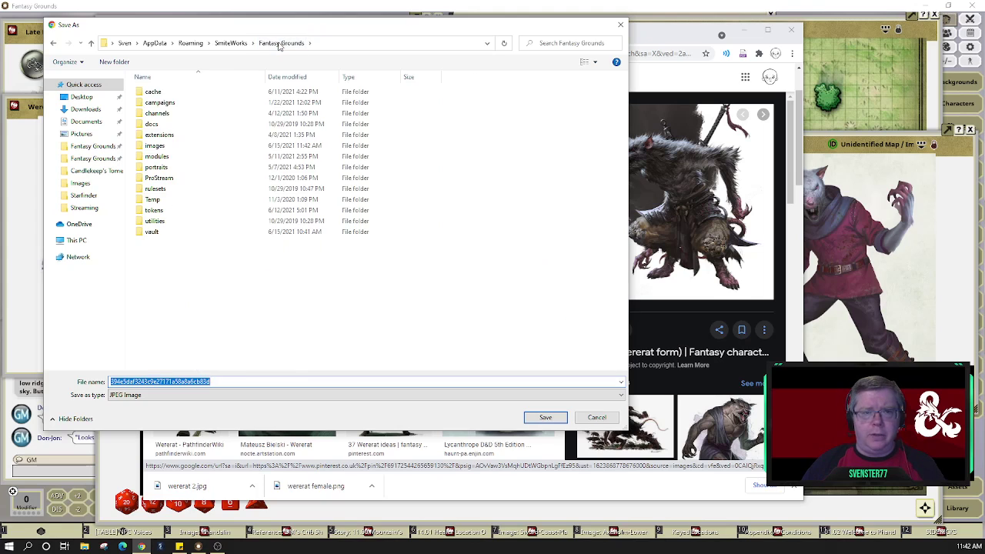
double_click(158, 105)
double_click(160, 113)
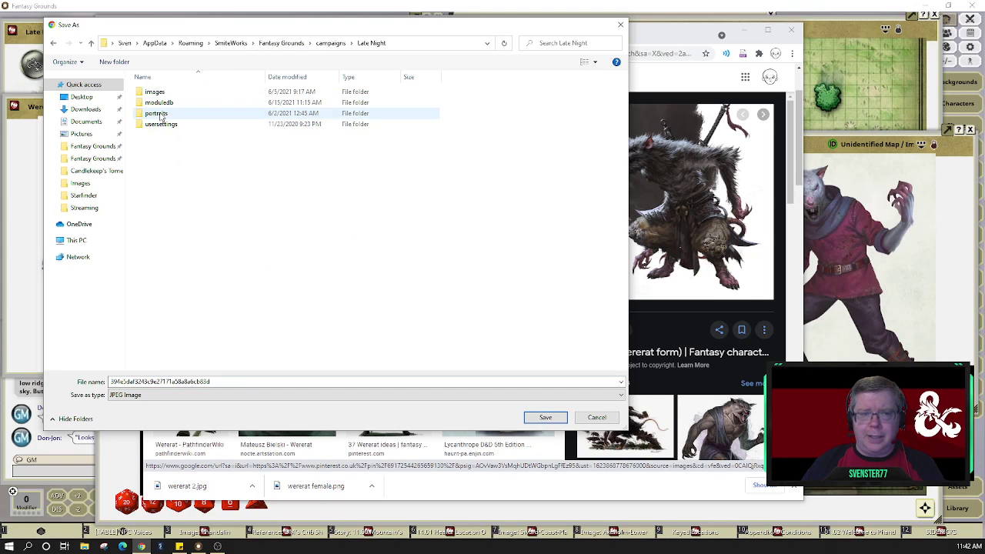
double_click(160, 93)
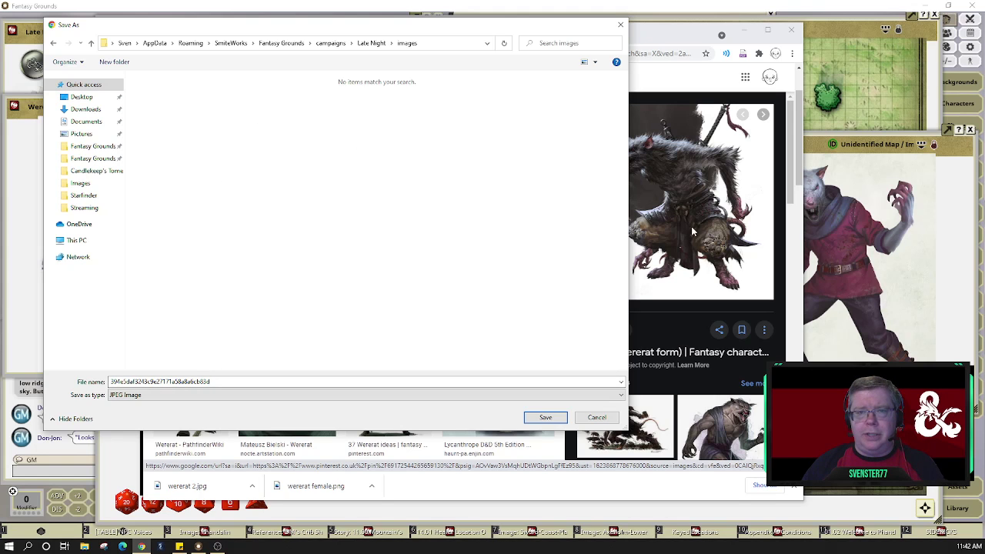
click(620, 25)
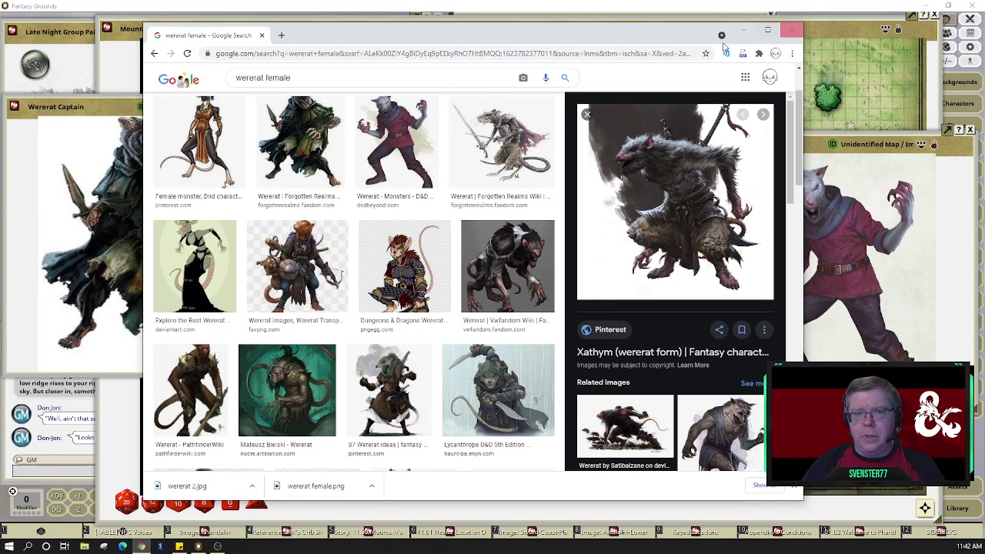
- Return to Fantasy Grounds by minimizing Chrome, and close the Wererat Captain and Wererat images
click(750, 34)
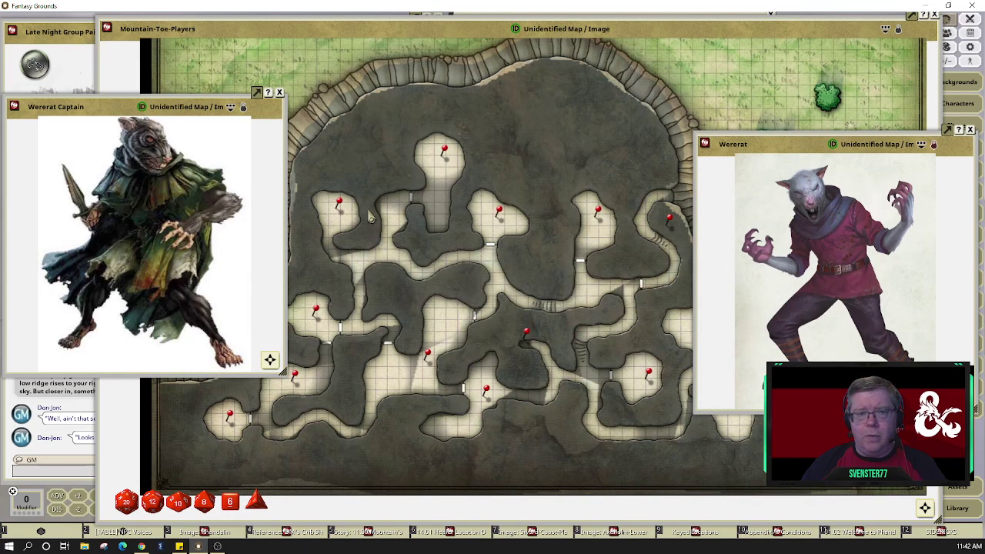
click(279, 93)
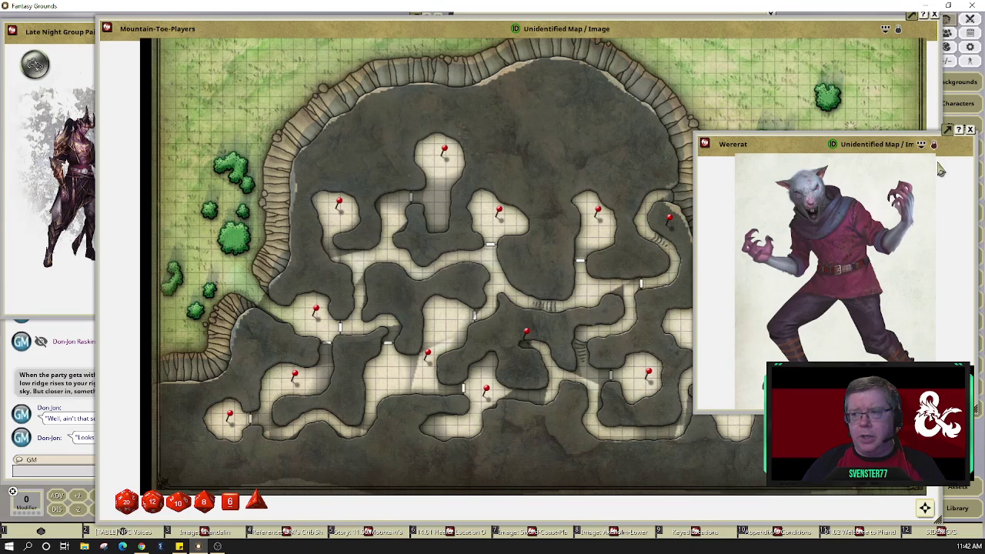
click(971, 129)
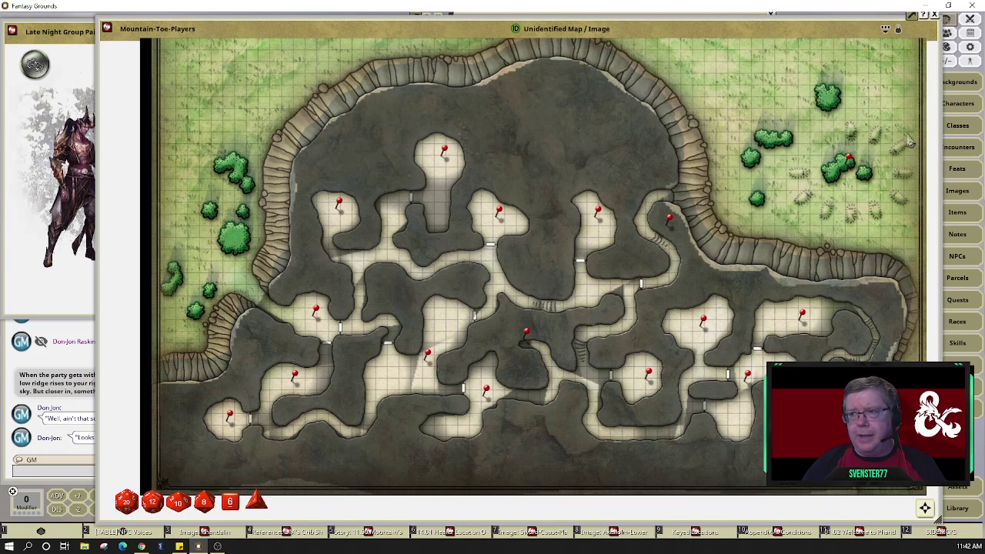
- Open the assets window, and narrow and shift the Mountain-Toe-Players and Mountain-Toe-DM map windows to uncover the chat
click(964, 491)
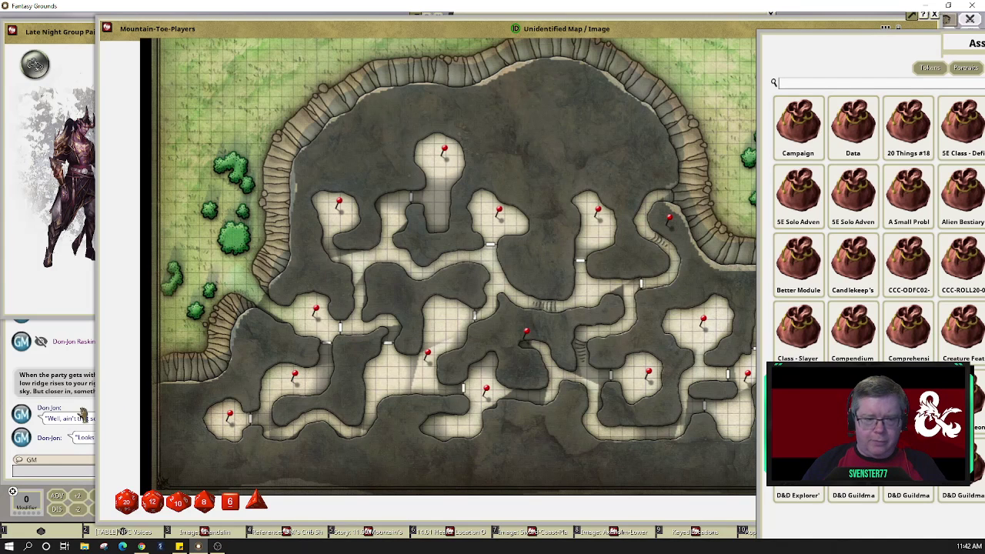
click(100, 336)
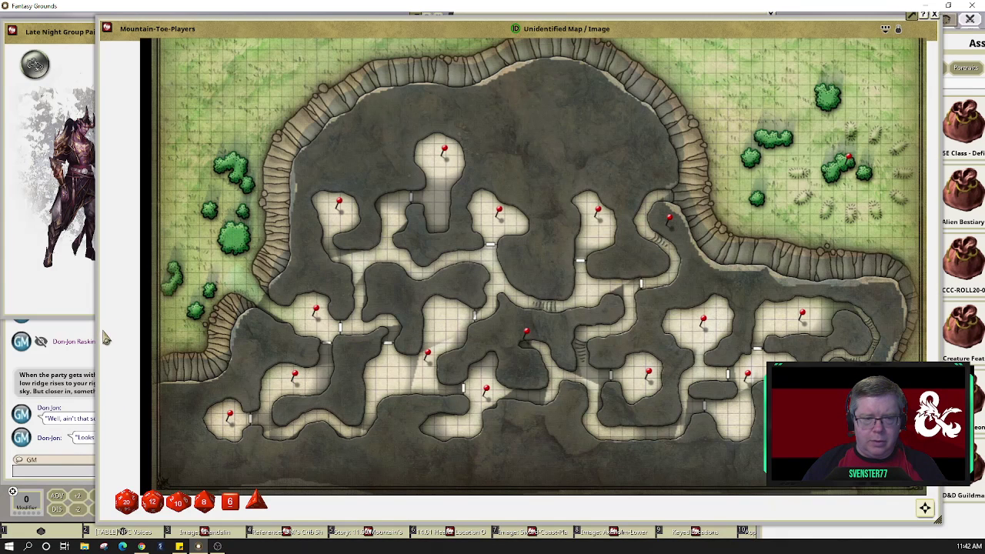
drag(937, 519, 791, 519)
drag(373, 29, 451, 26)
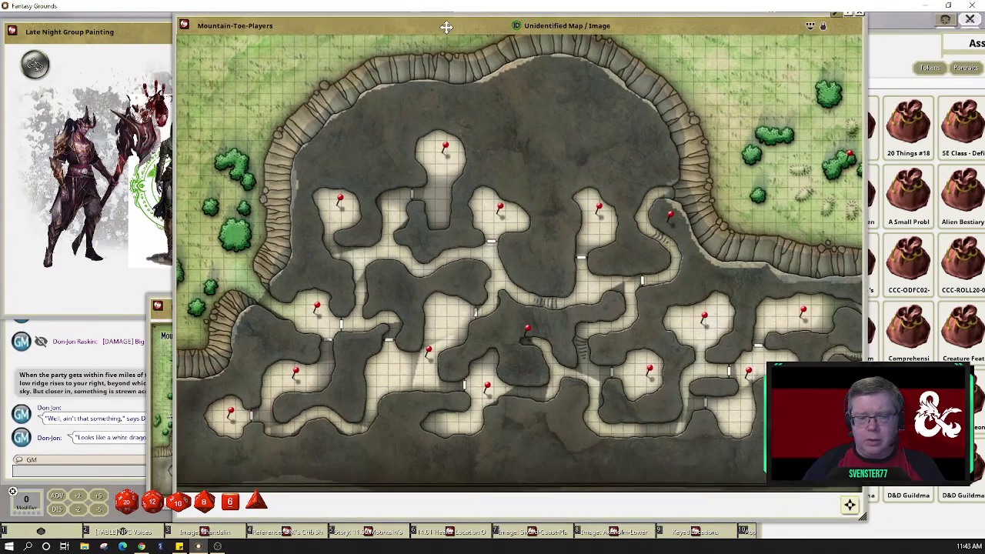
click(162, 343)
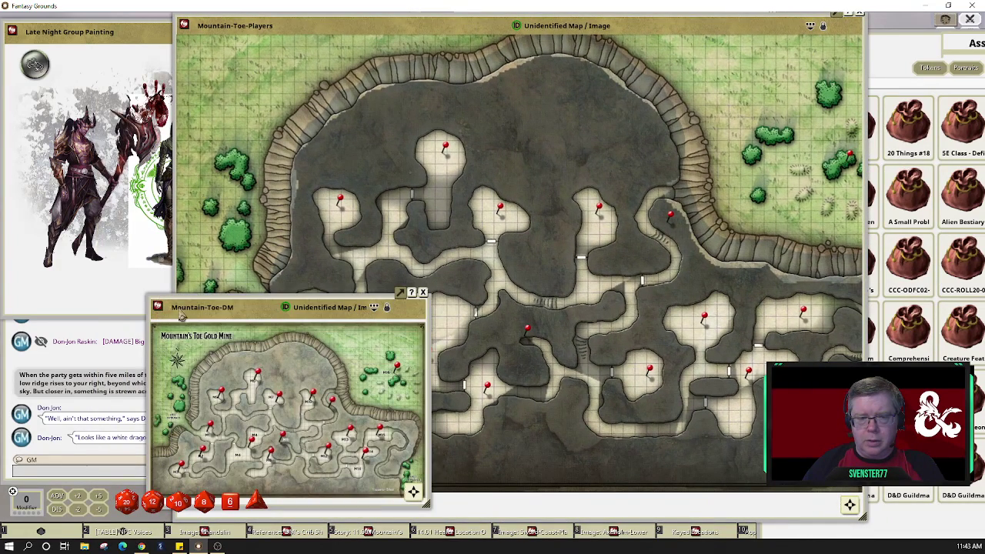
drag(180, 310, 225, 307)
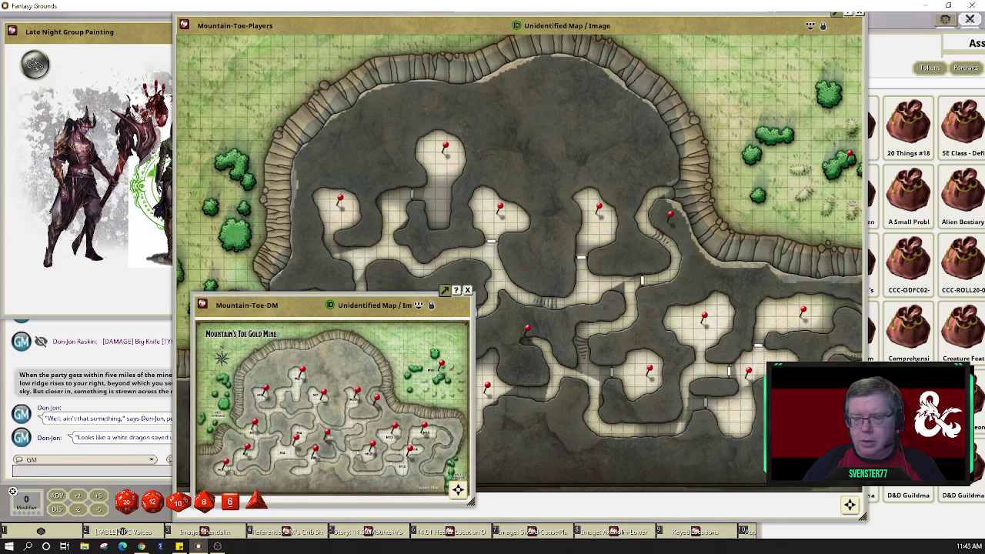
click(777, 513)
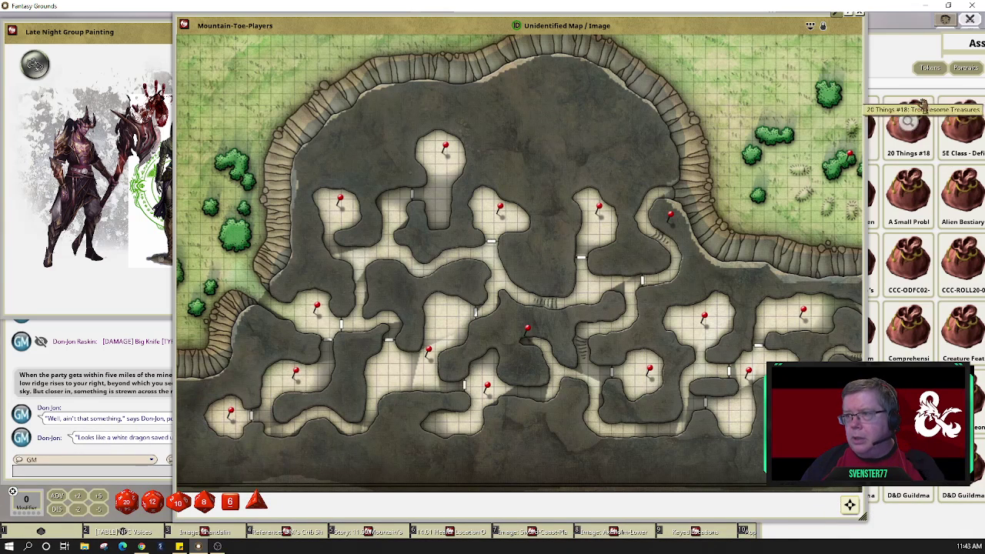
- Move the assets window fully into view over the players' map and refresh the folder assets
drag(913, 55, 532, 2)
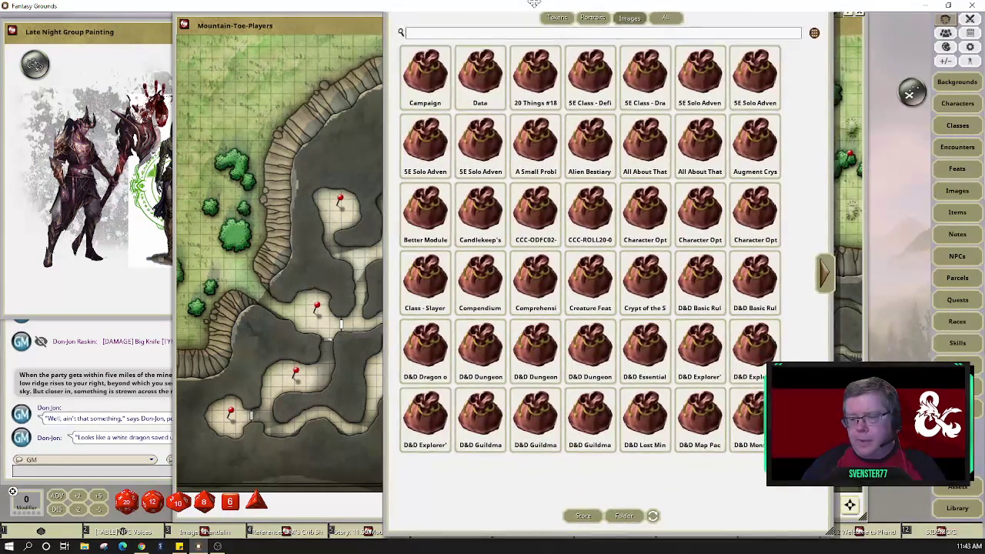
click(654, 518)
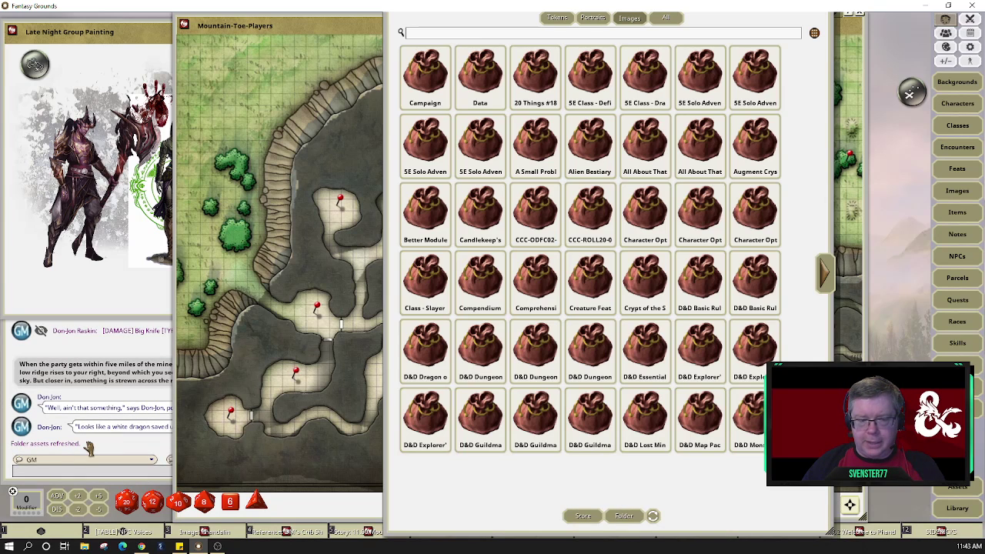
- Look through the Data image folder, search the image assets for wererat, and preview the crouching, red-eyed wererat picture
click(479, 100)
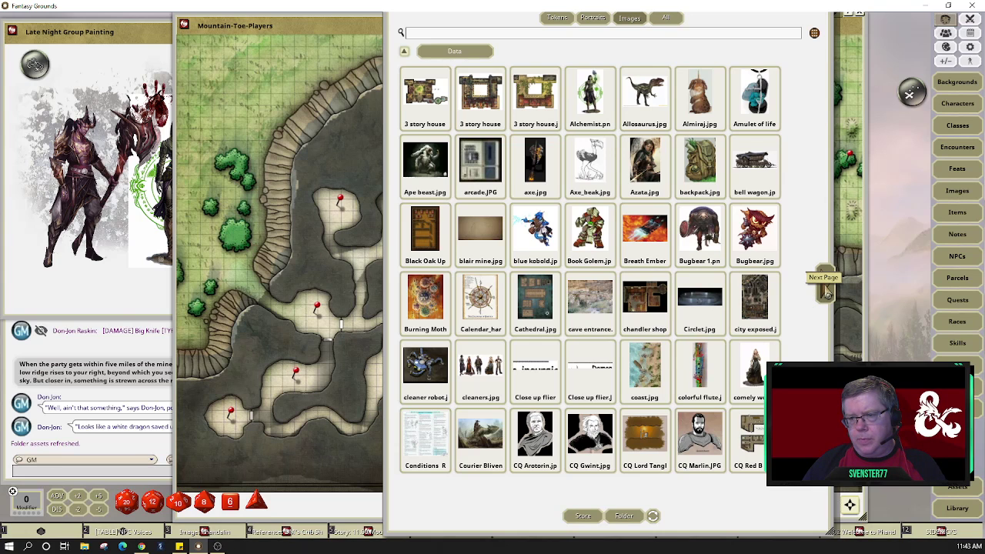
click(825, 290)
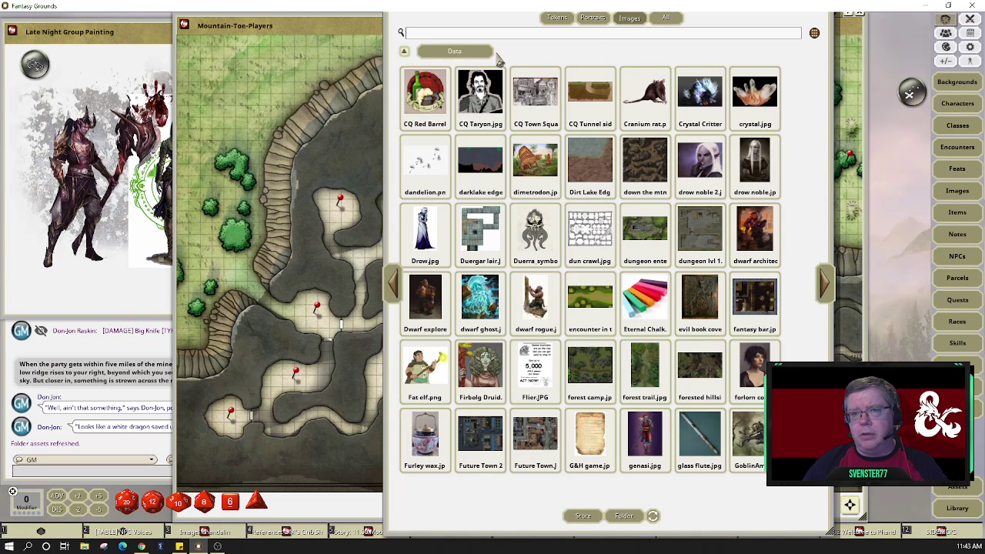
click(406, 52)
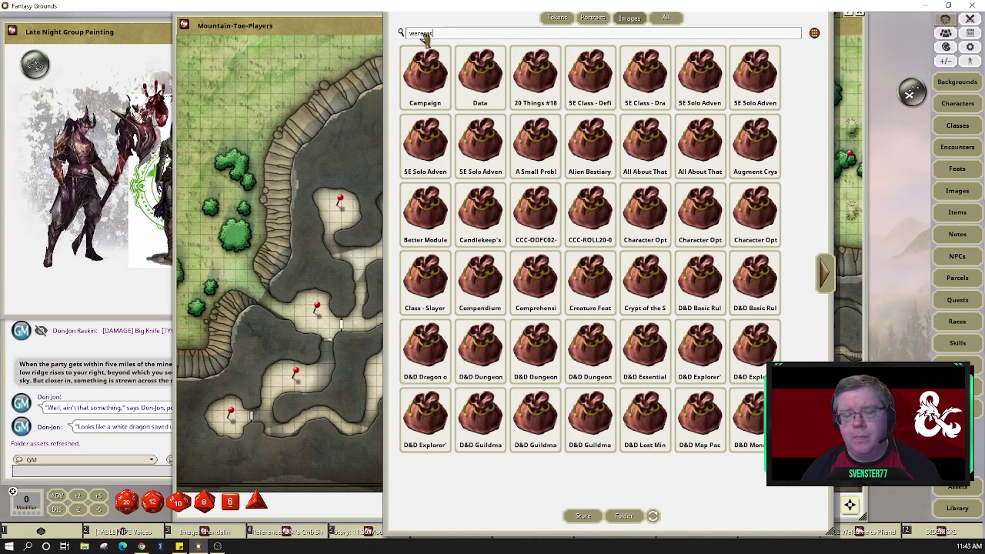
key(Return)
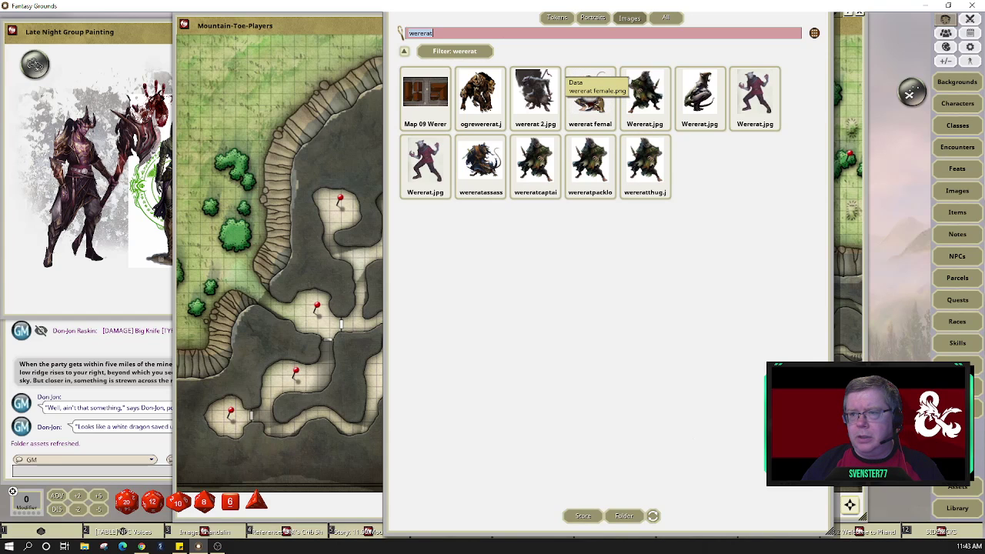
click(698, 98)
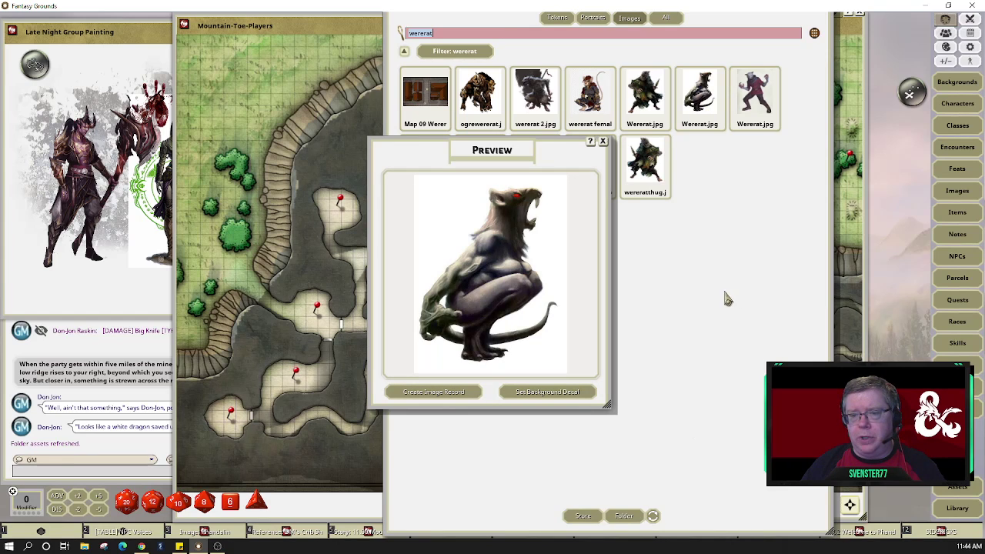
click(605, 143)
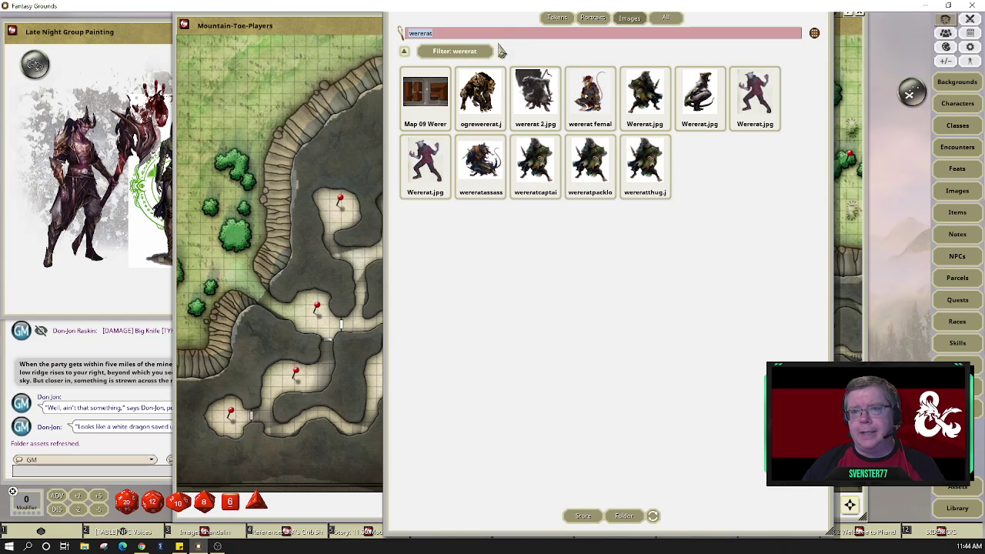
- Create an image record from the wererat female.png asset and close the assets window
drag(503, 24, 606, 38)
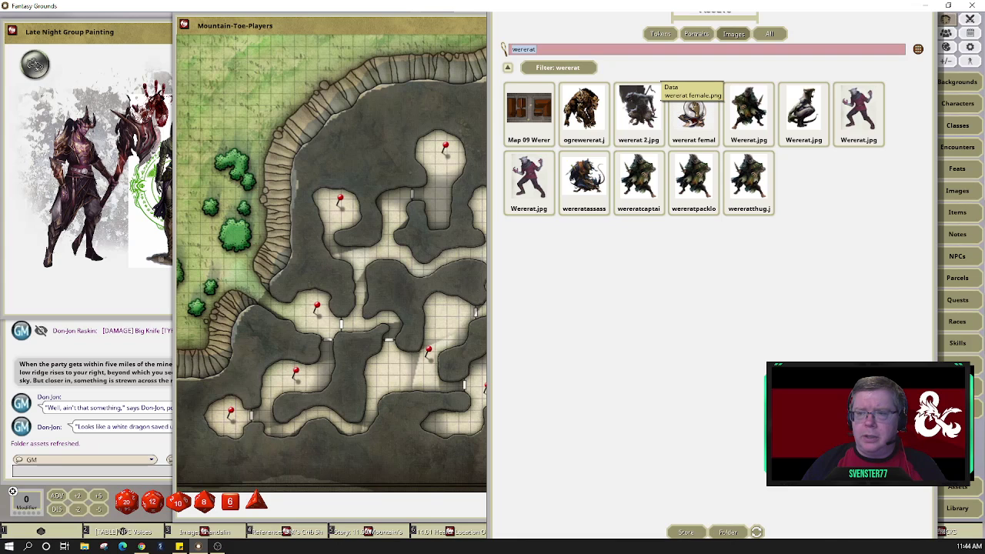
click(693, 112)
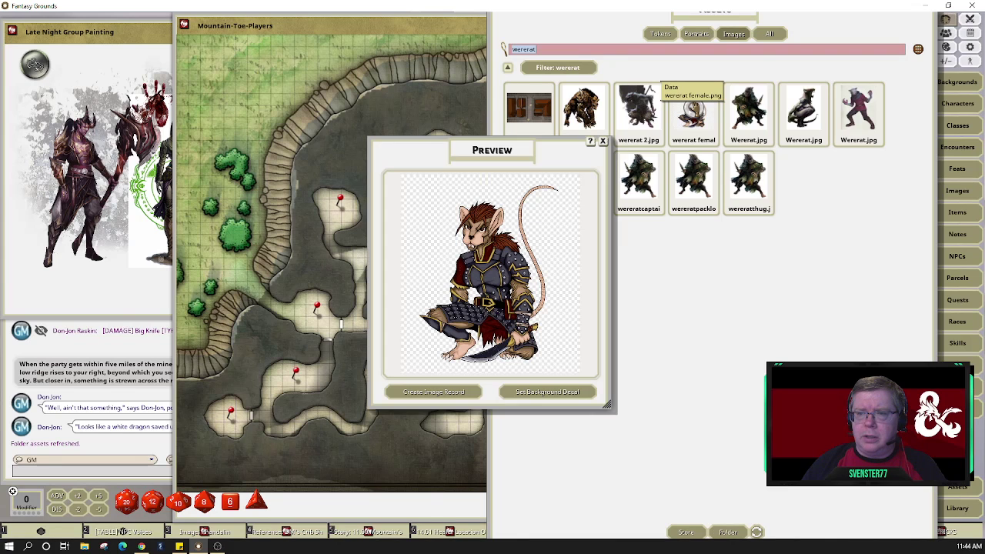
click(443, 396)
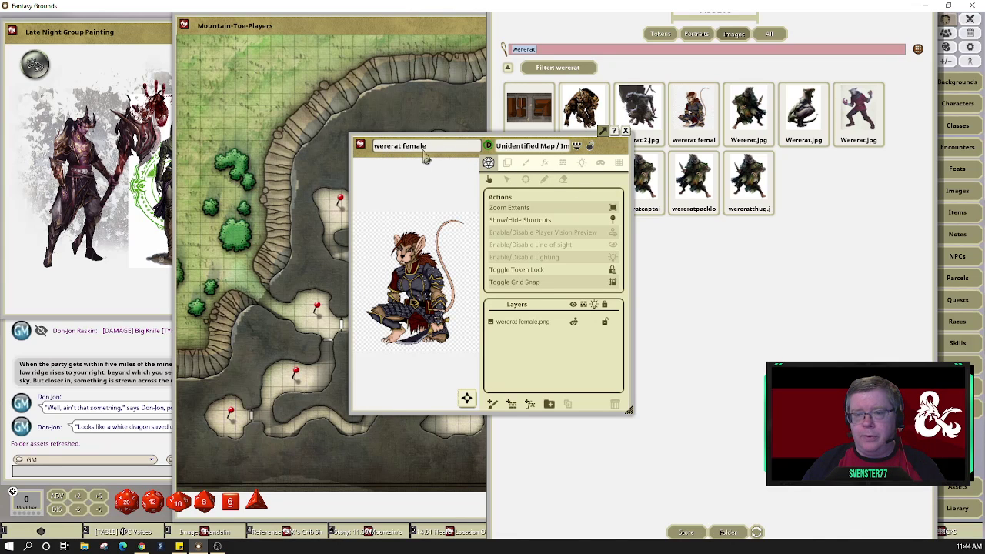
drag(914, 37, 919, 109)
click(931, 74)
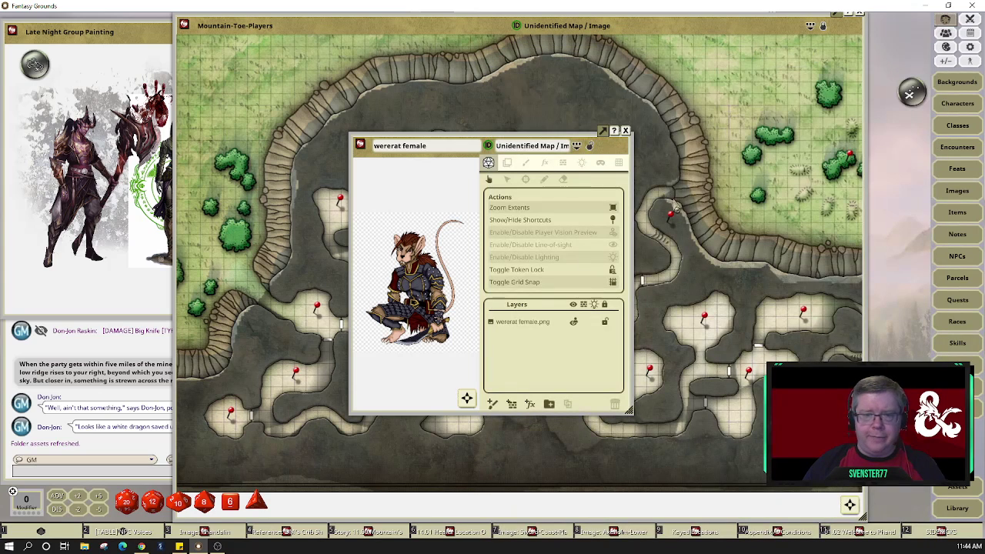
- Lock the wererat female image and pin it just above the guard post cave's pin on the Mountain-Toe-Players map
drag(371, 160, 606, 127)
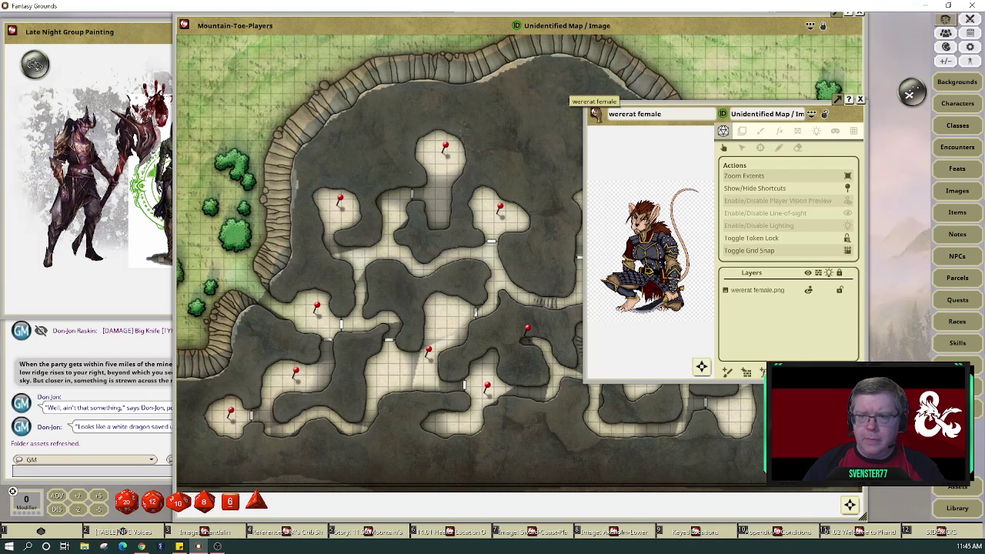
click(308, 291)
drag(290, 290, 178, 271)
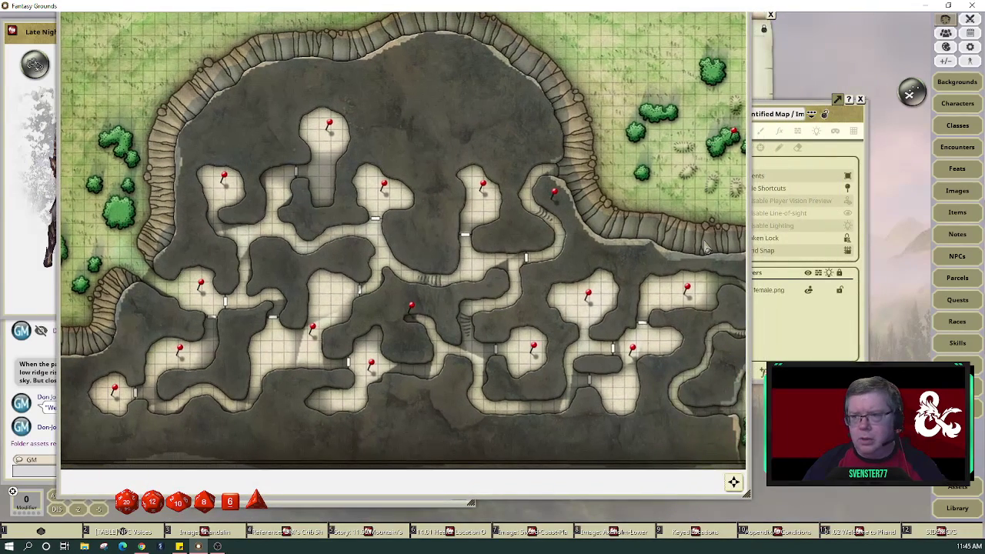
click(838, 158)
click(811, 114)
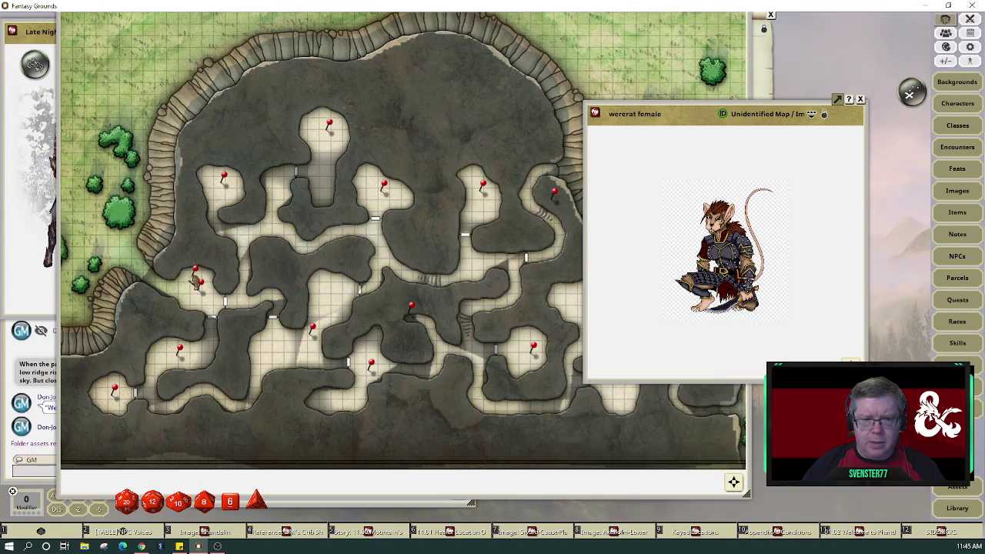
click(197, 277)
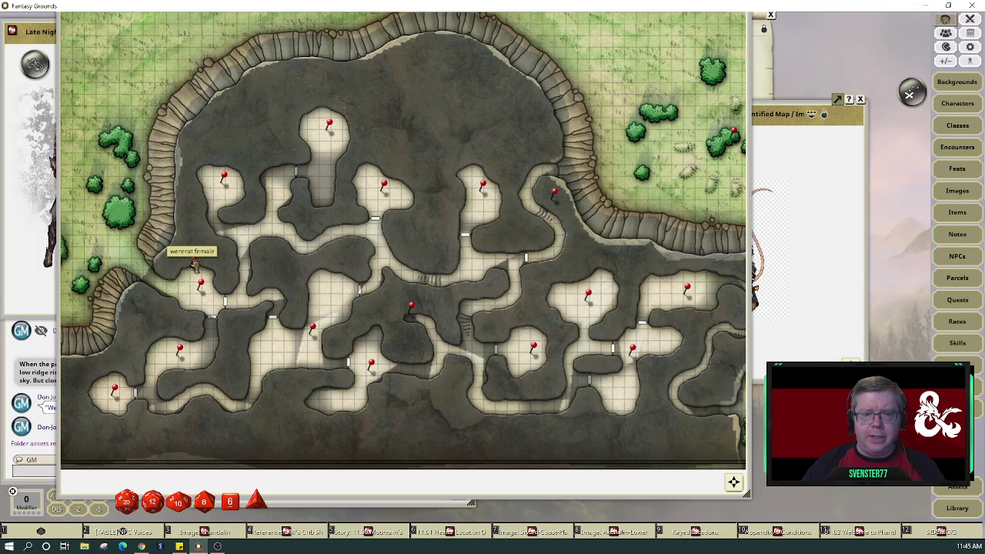
- Open the wererat female image from its map pin, enlarge the picture, and close it
double_click(195, 264)
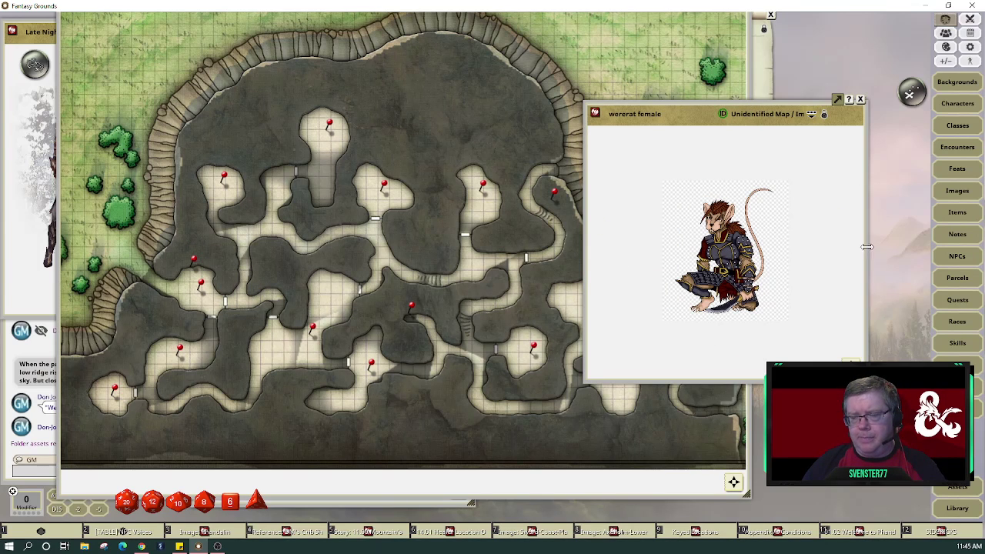
scroll(798, 220, up, 2)
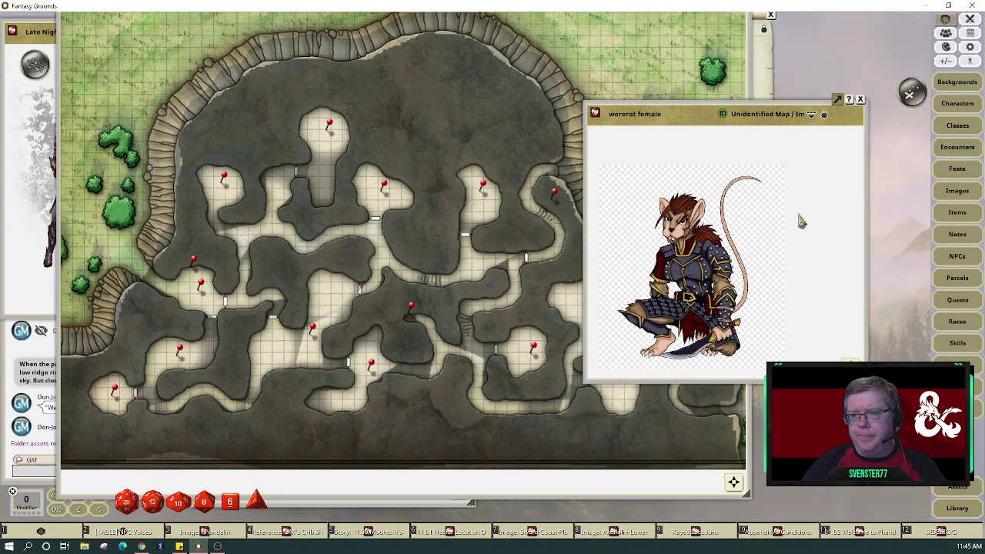
click(860, 99)
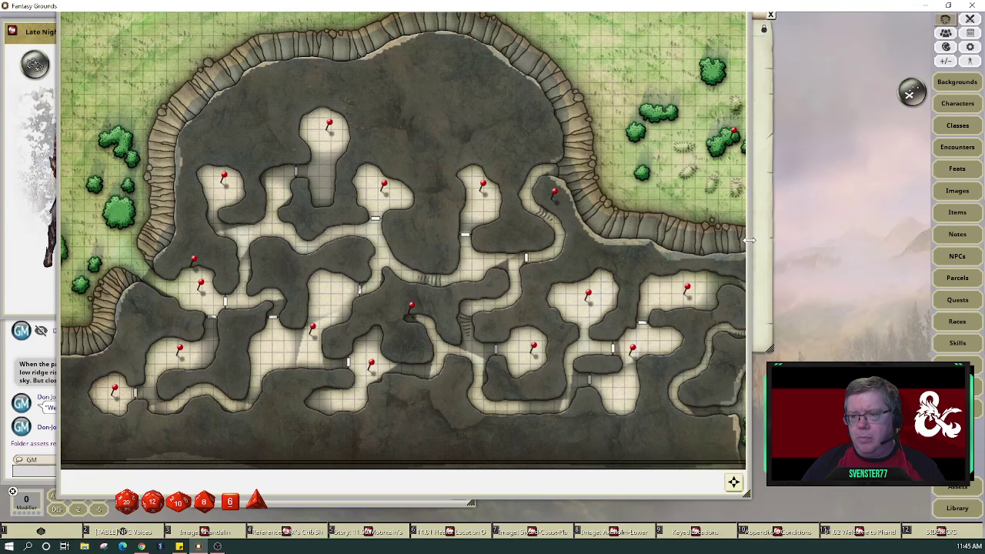
- Narrow the players' map to uncover the M1. Guard Post story, and add an empty line above its Guards encounter link
drag(747, 250, 547, 250)
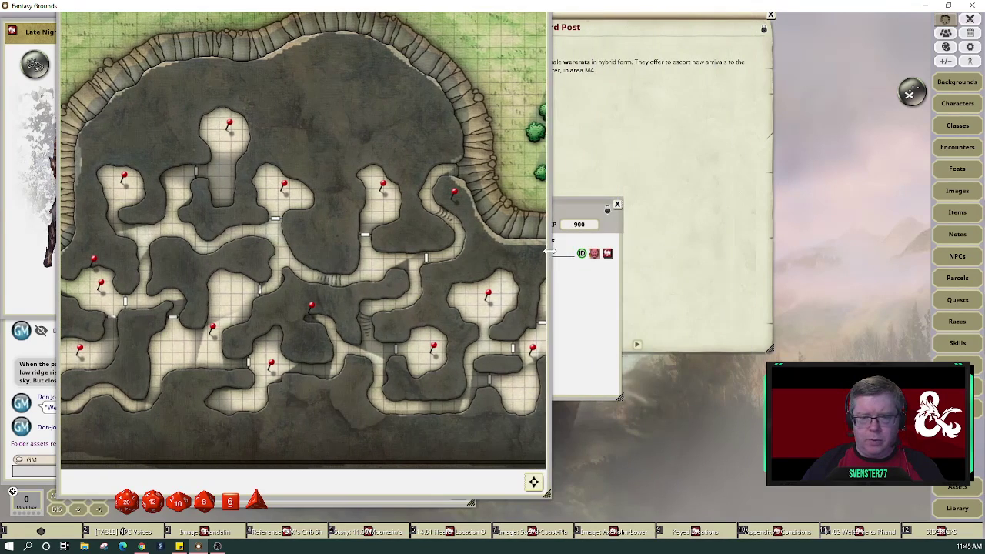
click(699, 183)
drag(699, 182, 788, 250)
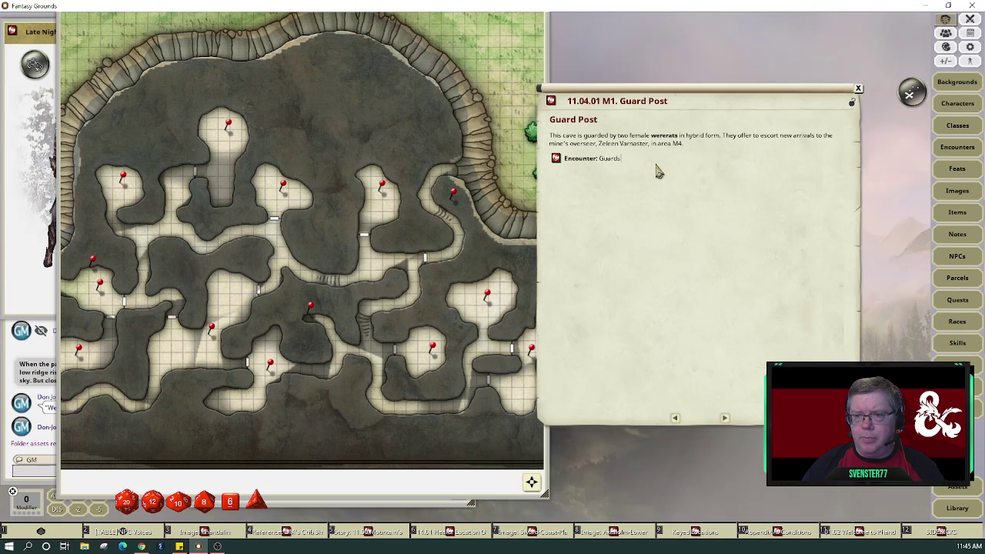
key(Return)
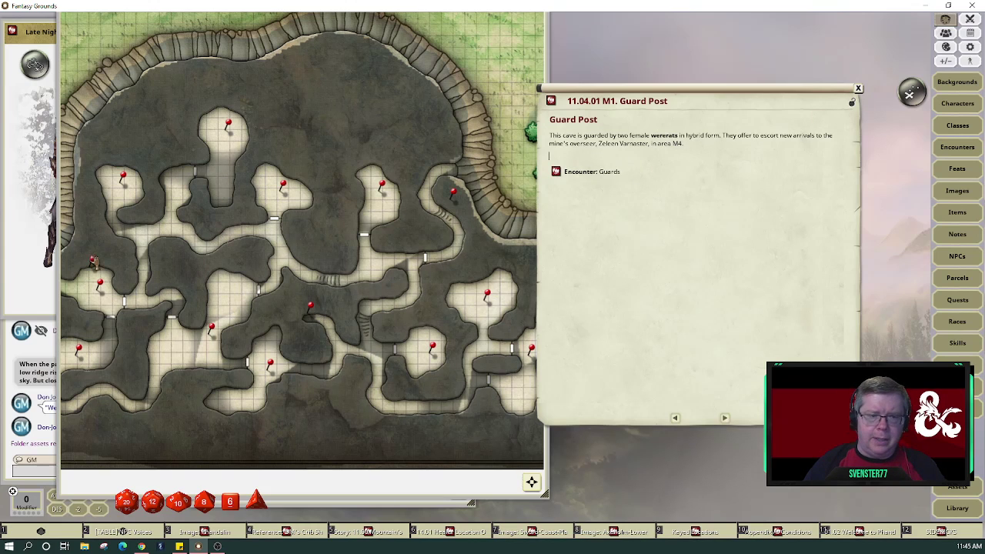
- Link the wererat female image above the Guards encounter in the Guard Post story, and close the image
click(92, 262)
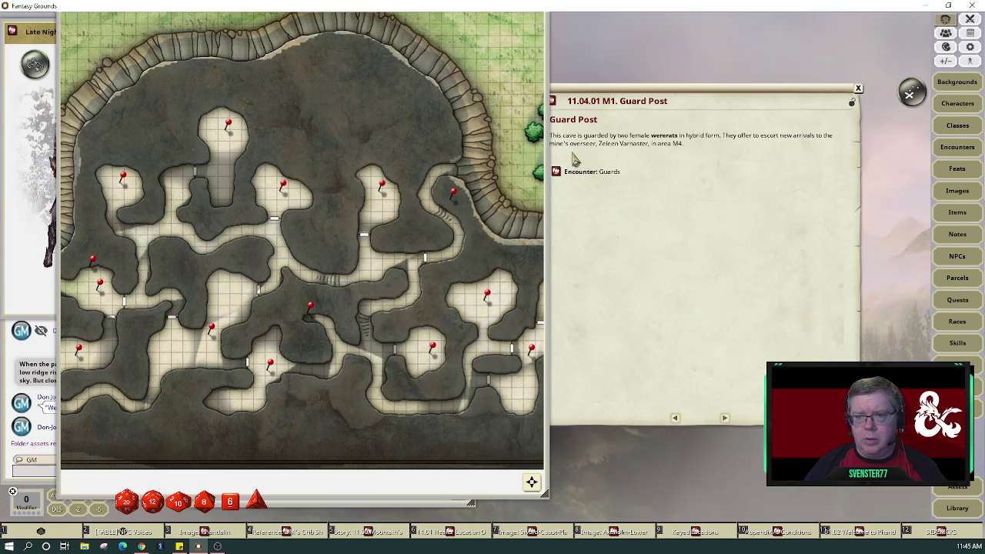
drag(623, 86, 654, 87)
double_click(93, 261)
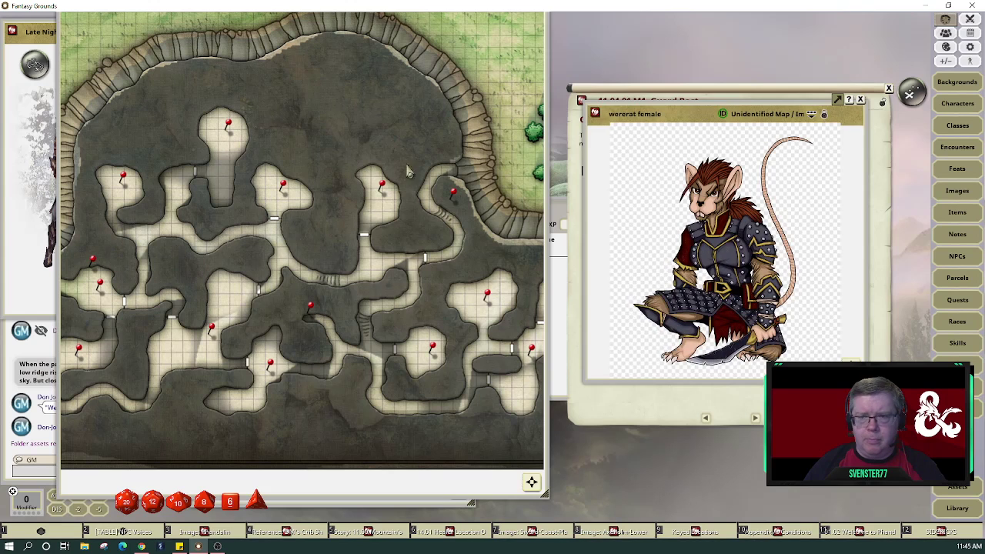
drag(631, 112, 590, 162)
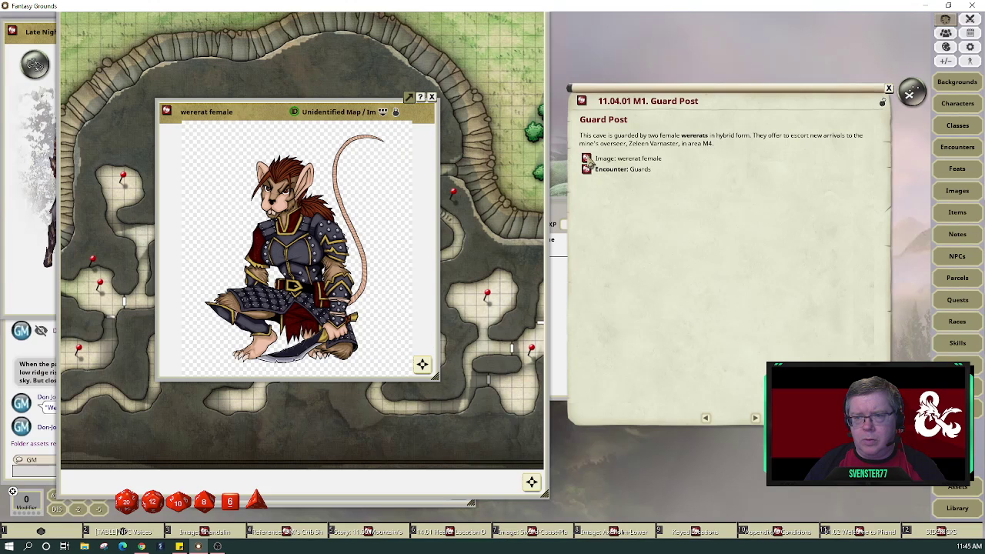
click(432, 99)
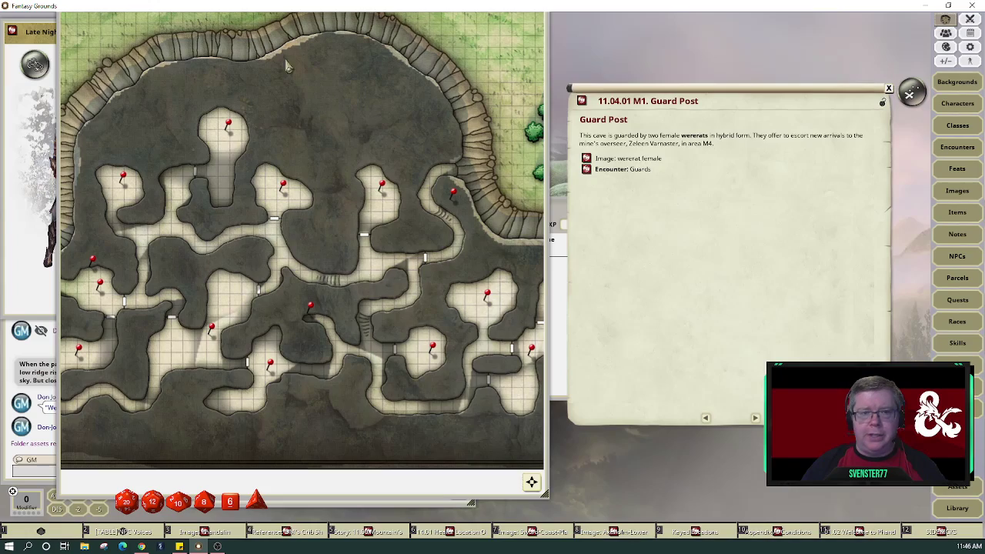
- Spread the Mountain-Toe-Players and Mountain-Toe-DM maps apart, and open the M4. Wererat Den story clear of the players' map
drag(339, 64, 650, 107)
drag(339, 374, 182, 310)
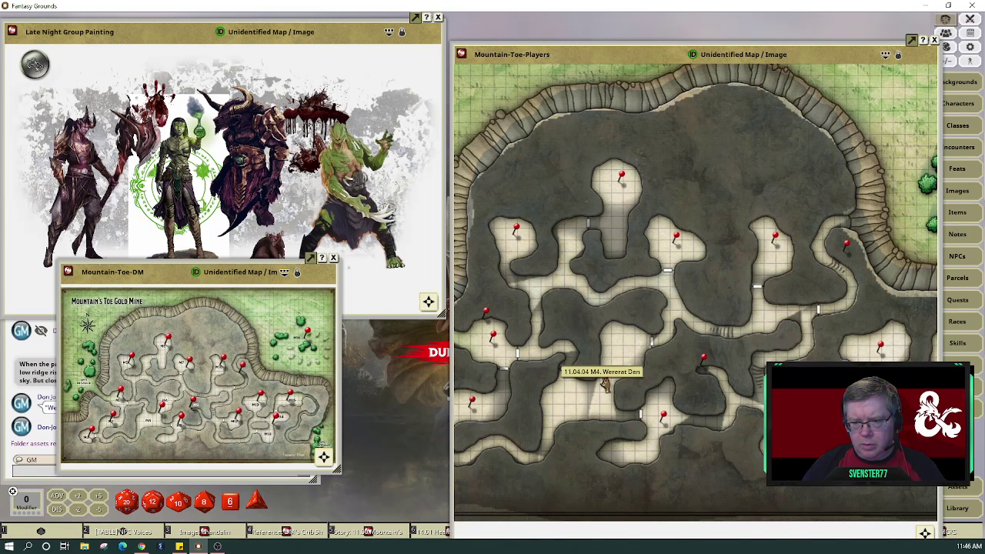
double_click(606, 384)
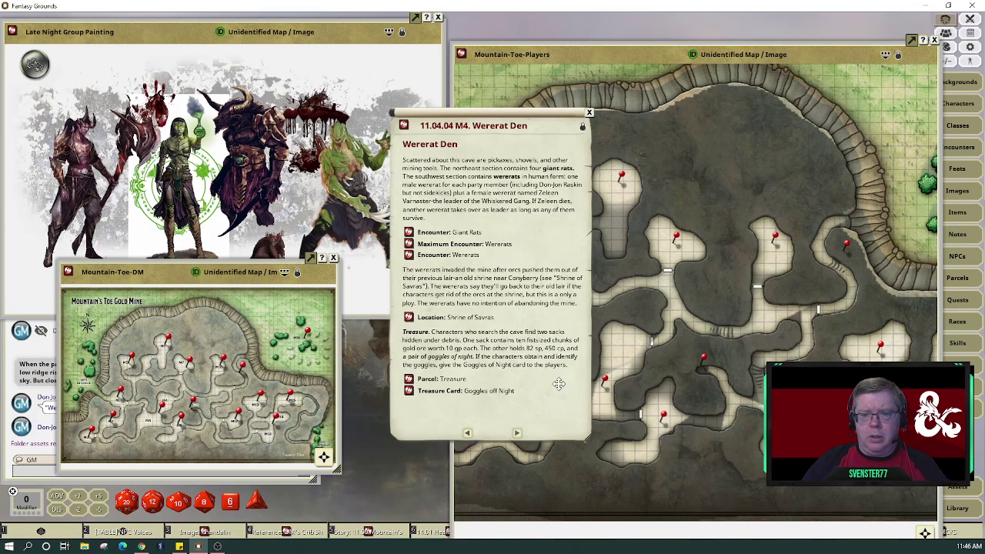
drag(559, 384, 532, 381)
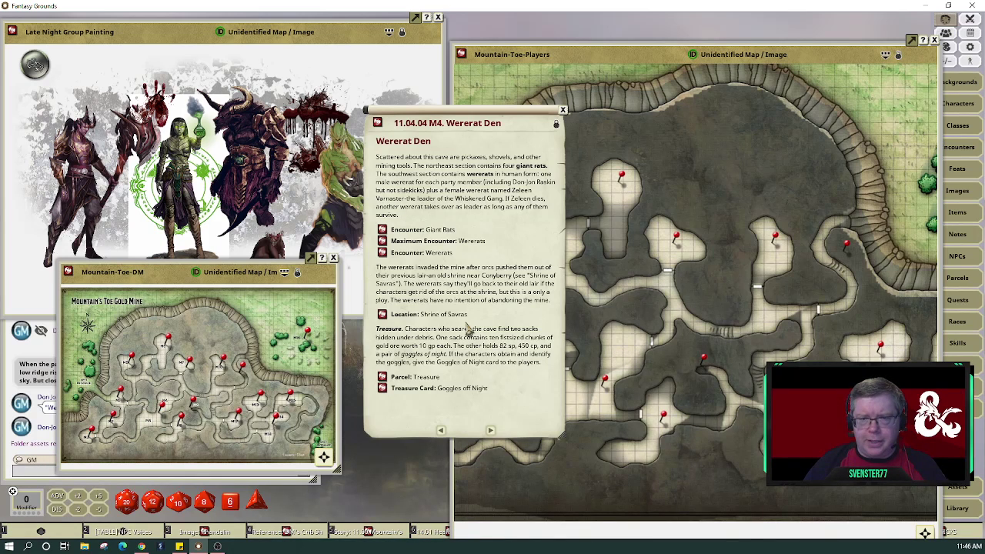
drag(183, 270, 188, 296)
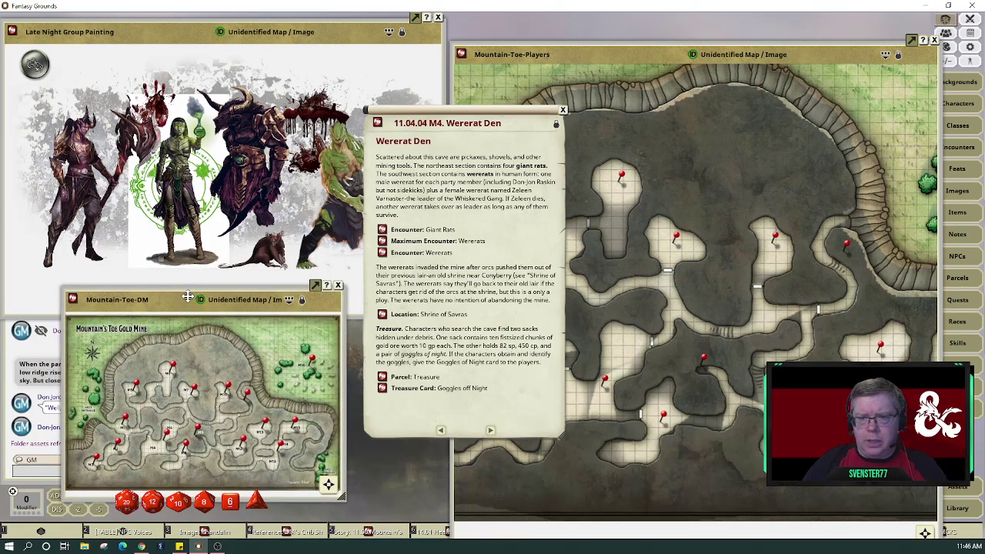
drag(505, 128, 366, 113)
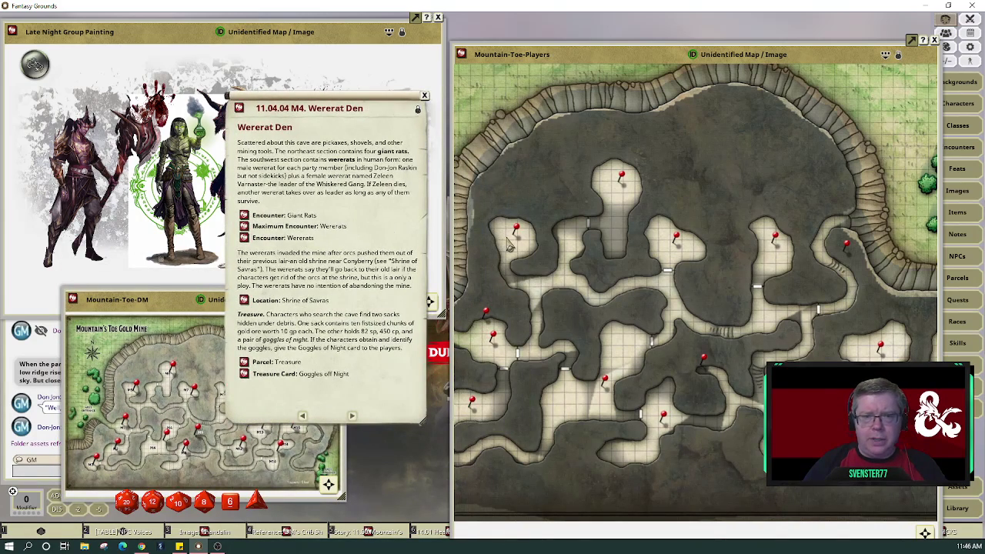
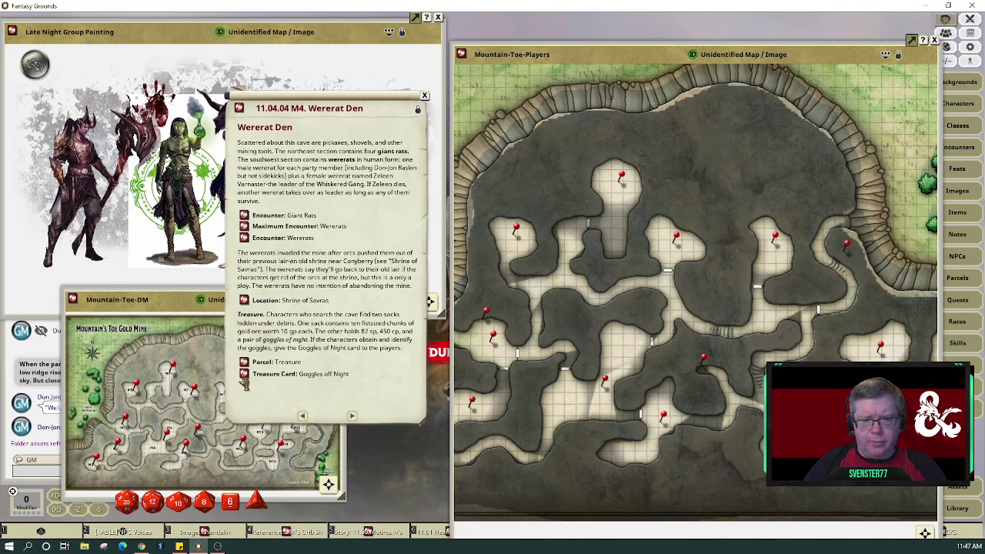
- View the Goggles of Night treasure card linked in the Wererat Den story, and close it
click(244, 375)
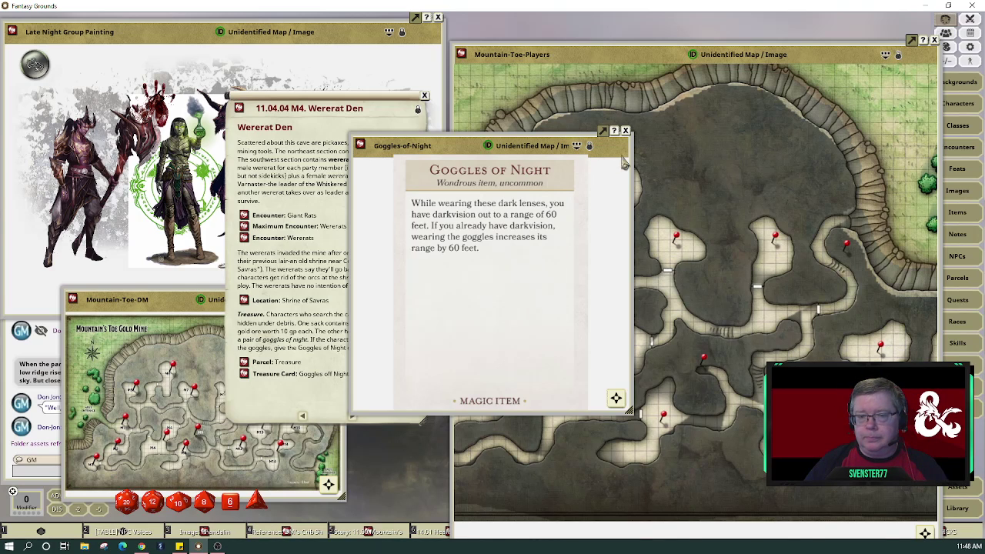
click(625, 130)
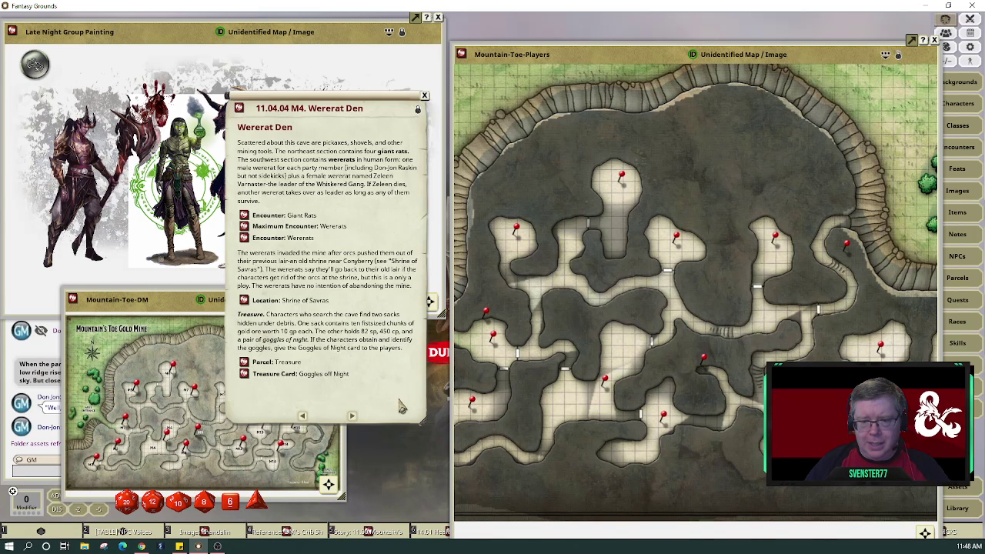
- Widen the Wererat Den story window, and look ahead at the M5. Storeroom entry before returning to M4
drag(424, 422, 481, 409)
drag(402, 388, 366, 388)
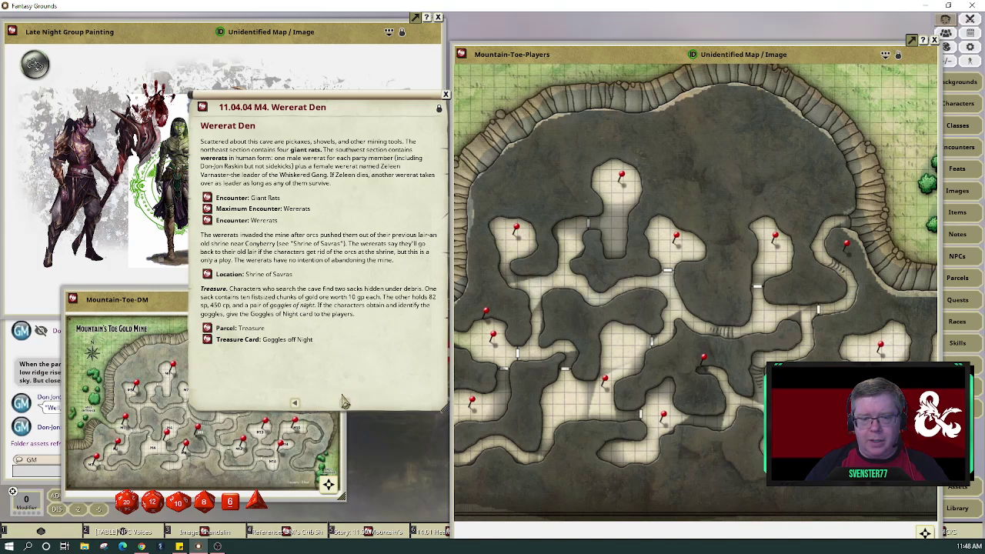
click(345, 402)
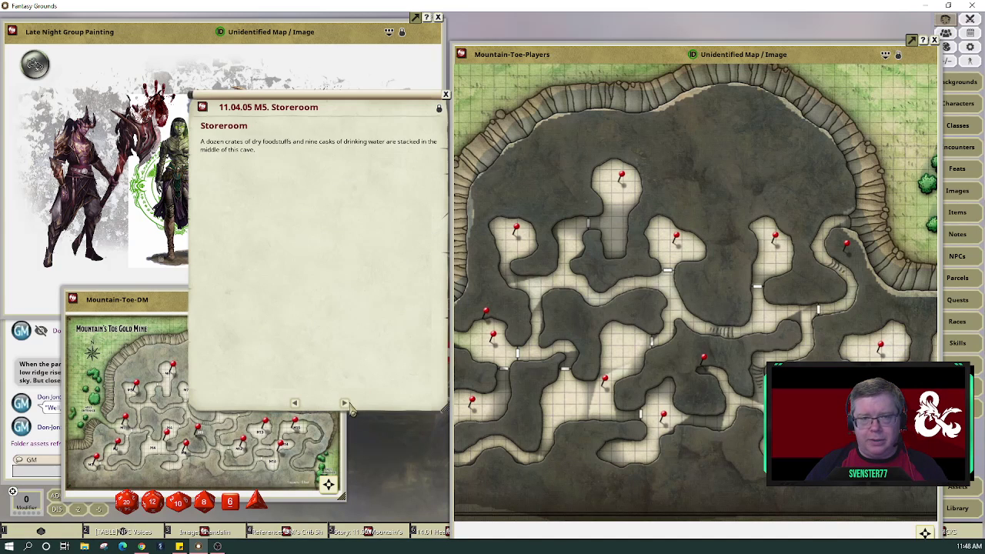
click(294, 402)
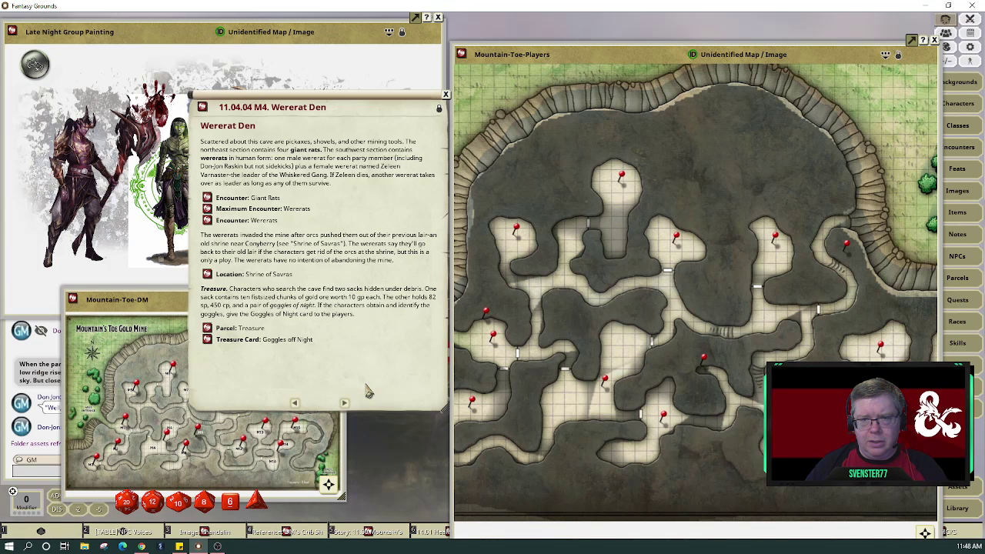
- Move the Wererat Den story clear of the Mountain-Toe-DM map, and page through the area stories from M5. Storeroom to M16. Graveyard
drag(368, 391, 356, 398)
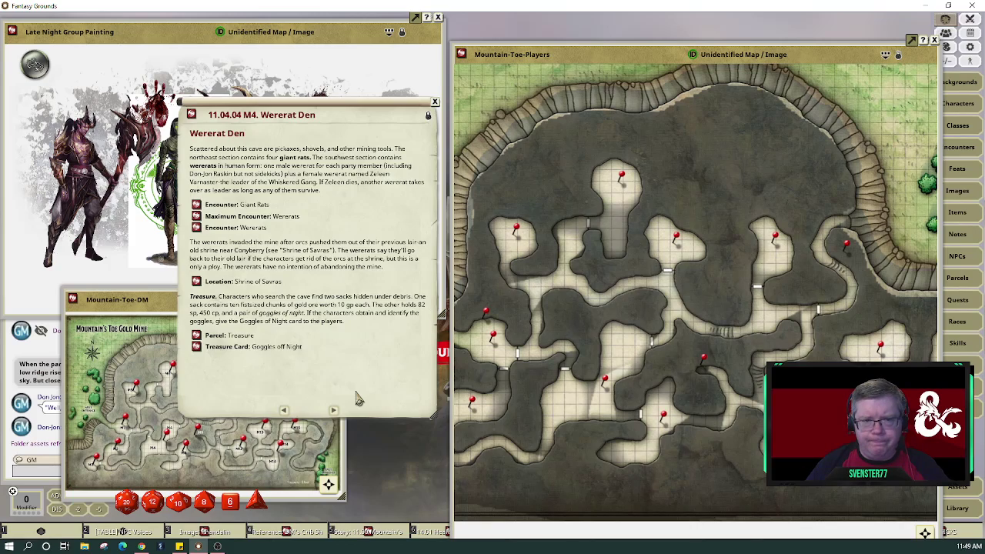
drag(357, 397, 413, 321)
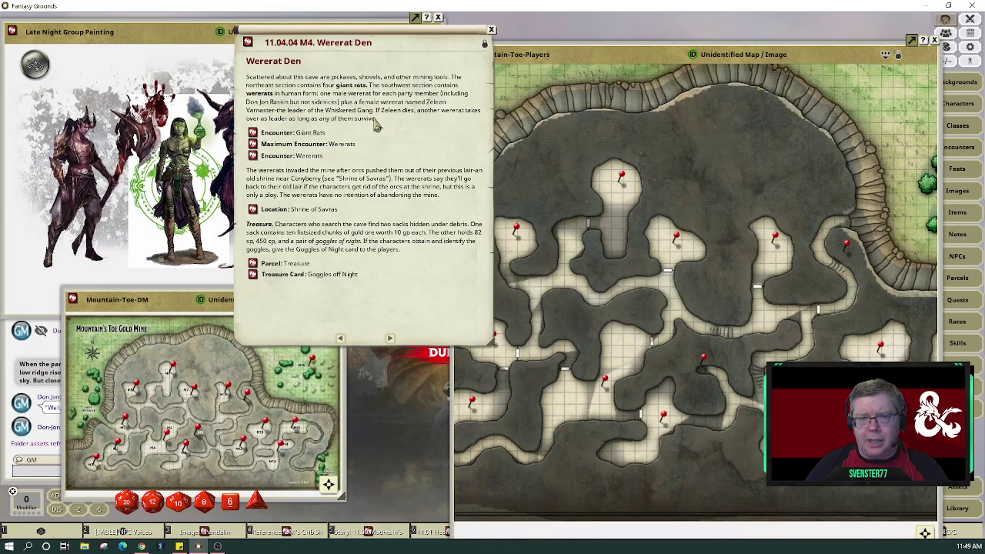
click(389, 337)
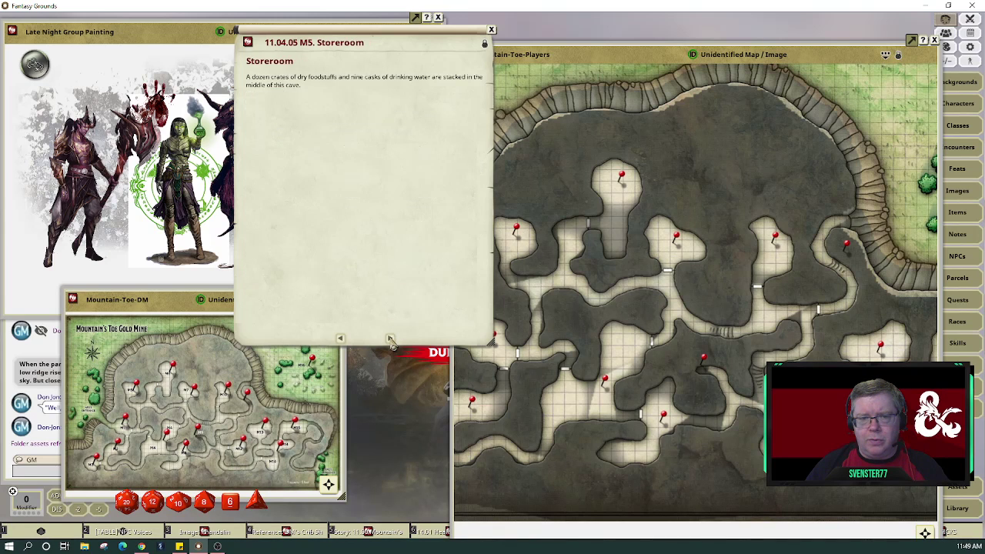
click(390, 338)
click(389, 339)
click(389, 339)
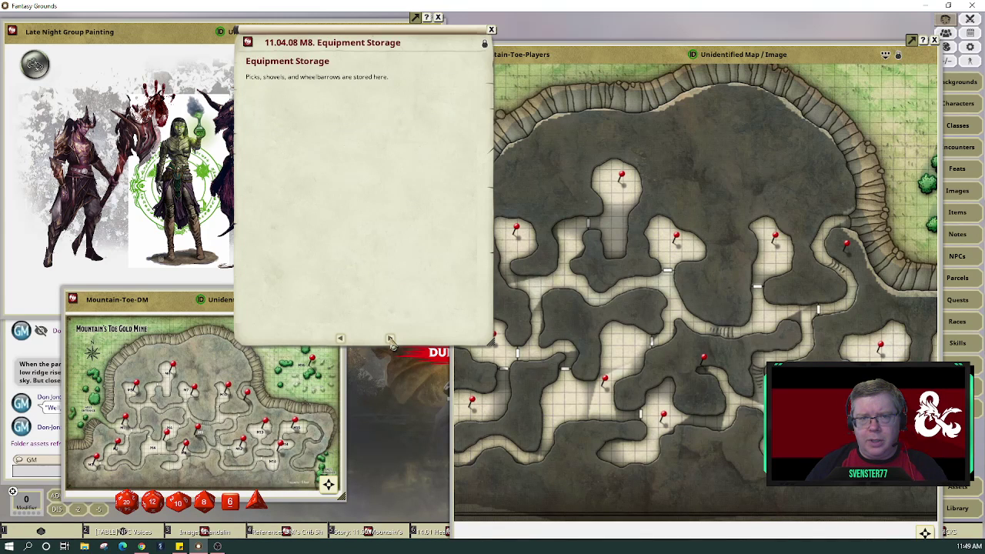
click(389, 338)
click(390, 338)
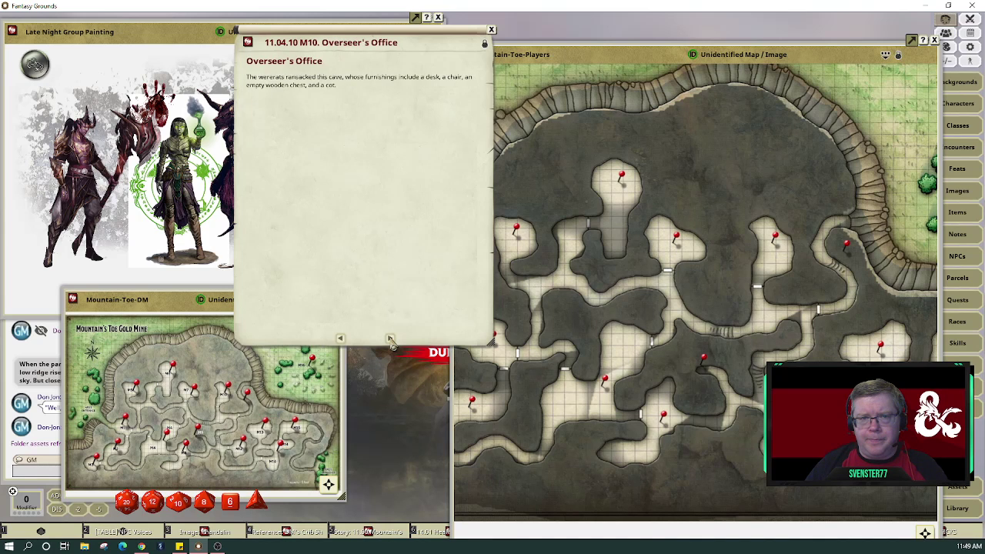
click(390, 339)
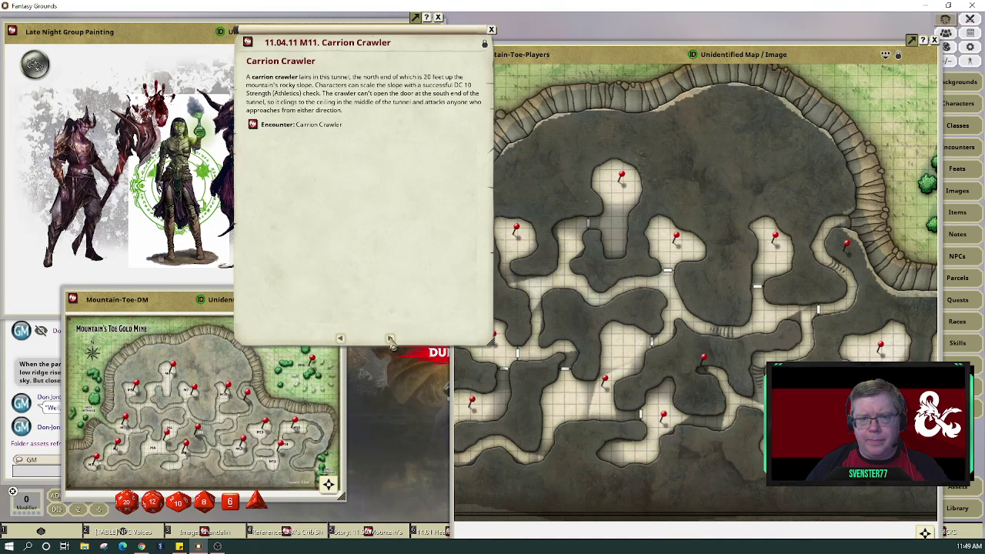
click(390, 338)
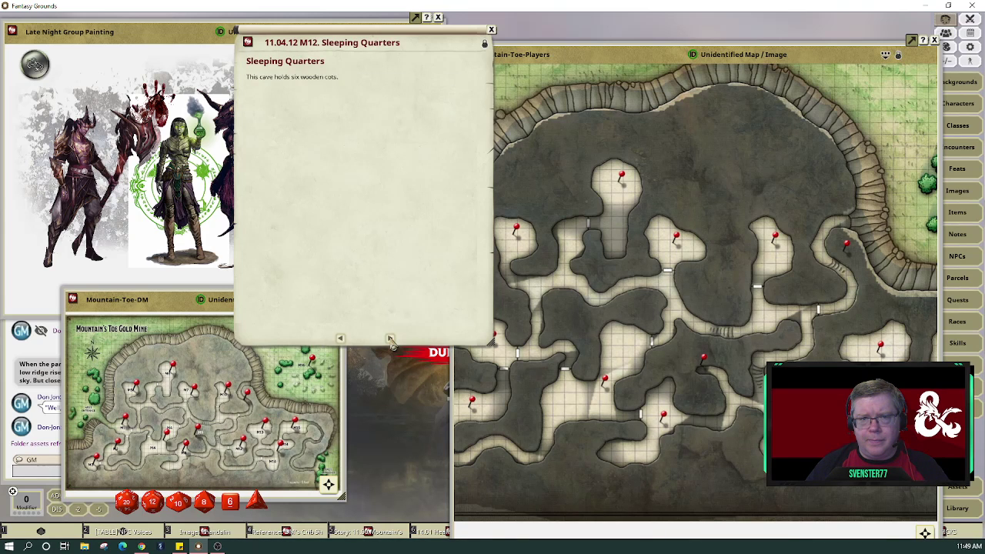
click(390, 339)
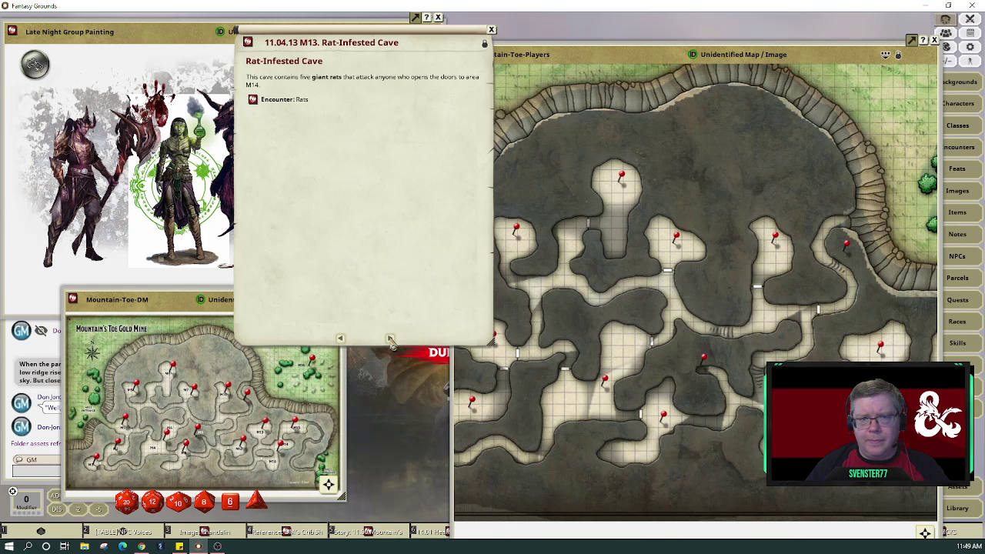
click(390, 339)
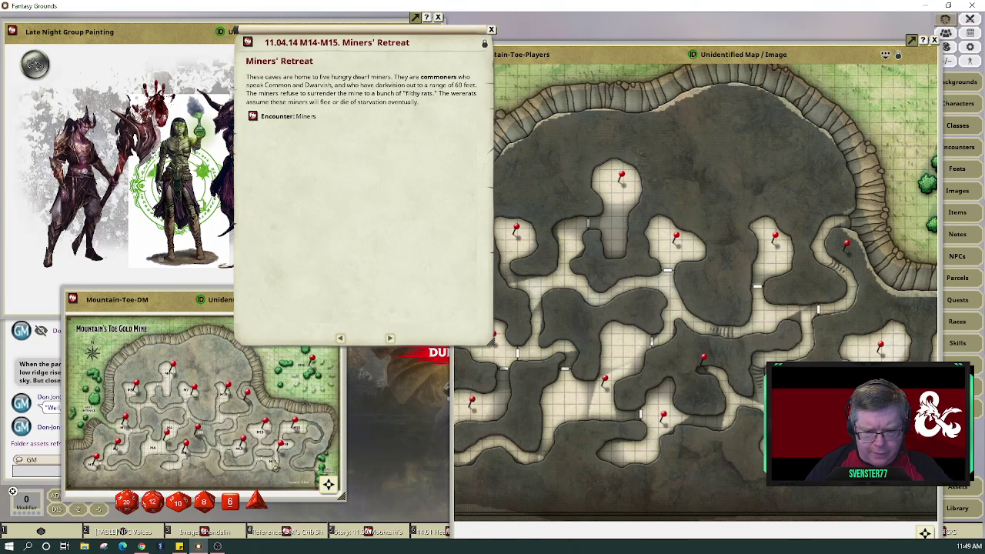
click(392, 342)
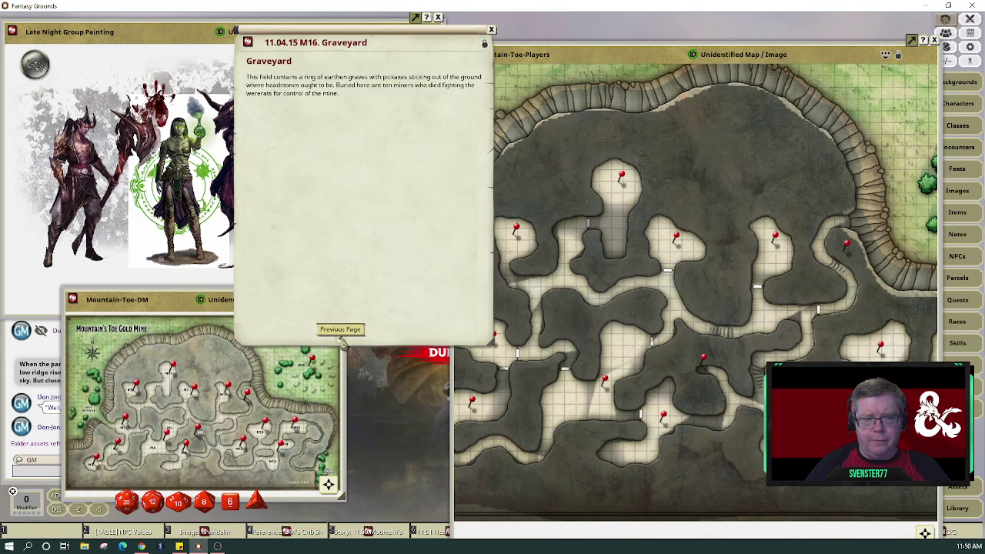
- Page back through the area stories from M16. Graveyard to M4. Wererat Den
click(342, 340)
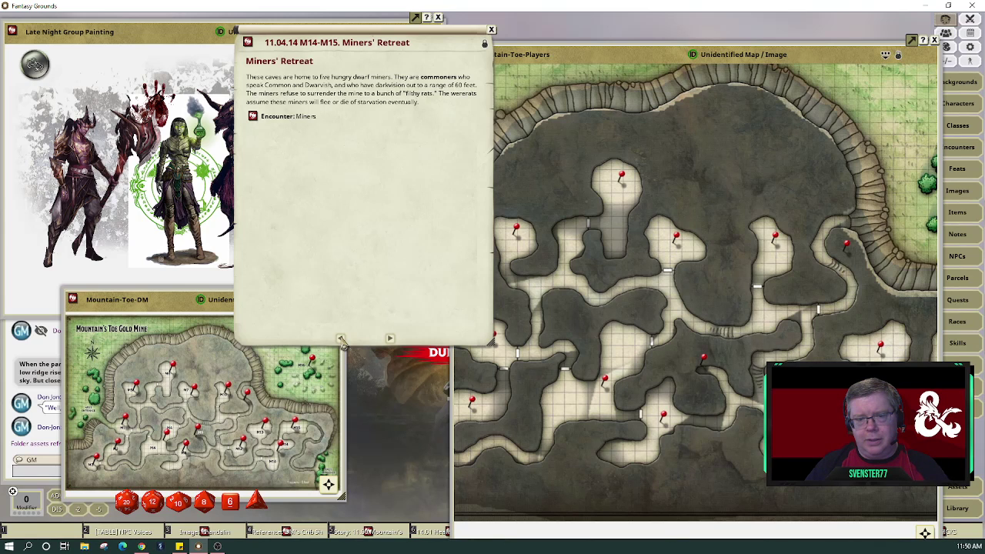
click(341, 338)
click(340, 338)
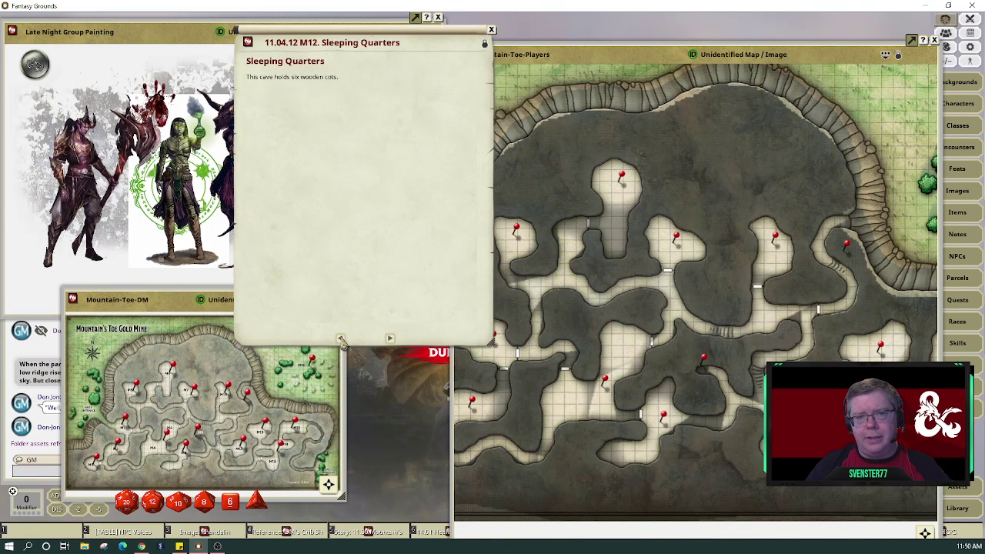
click(341, 338)
click(341, 339)
click(341, 338)
click(341, 338)
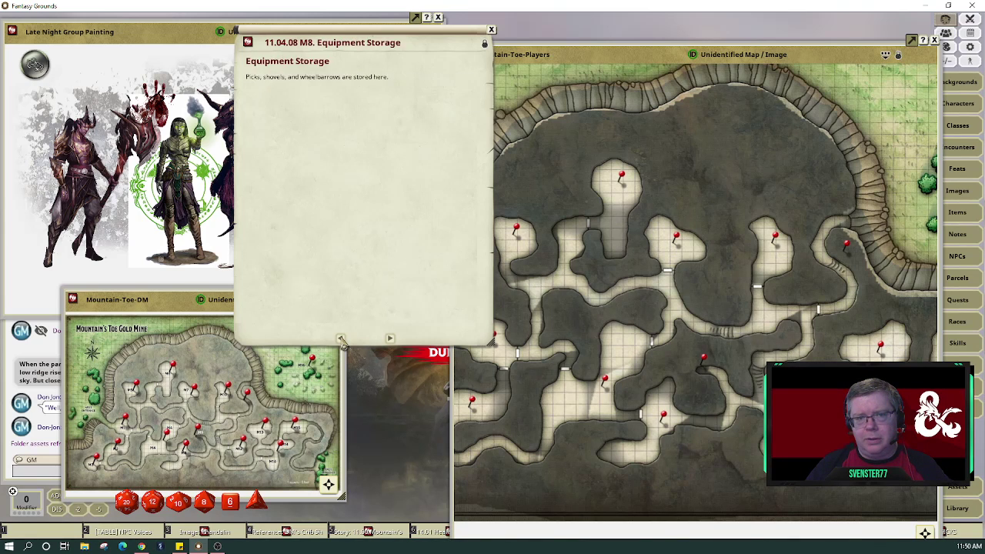
click(341, 338)
click(341, 339)
click(341, 338)
click(341, 339)
click(340, 338)
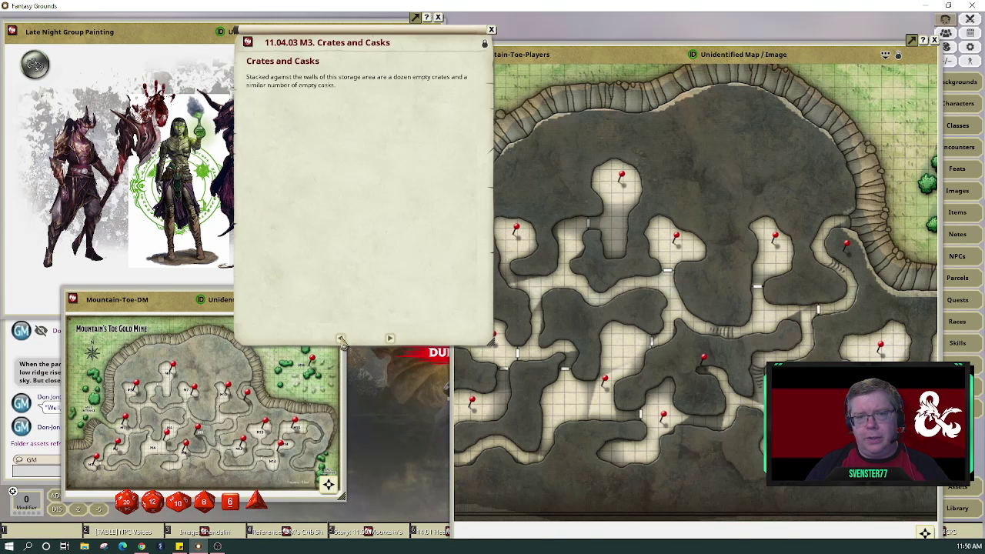
click(390, 339)
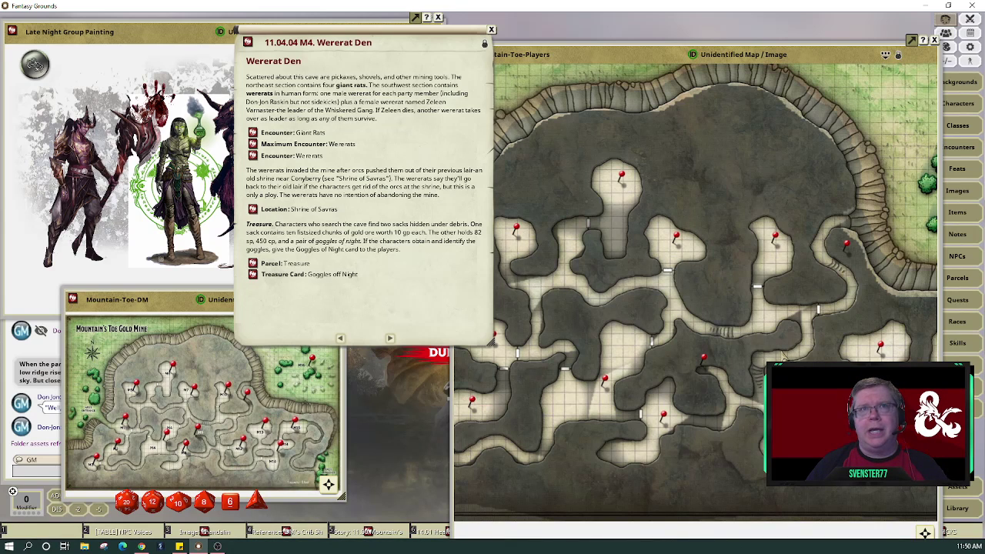
- Page ahead to the M11. Carrion Crawler story, and examine the M11 tunnel on the Mountain-Toe-DM map
click(390, 339)
click(390, 339)
click(390, 339)
click(390, 339)
click(390, 339)
click(390, 339)
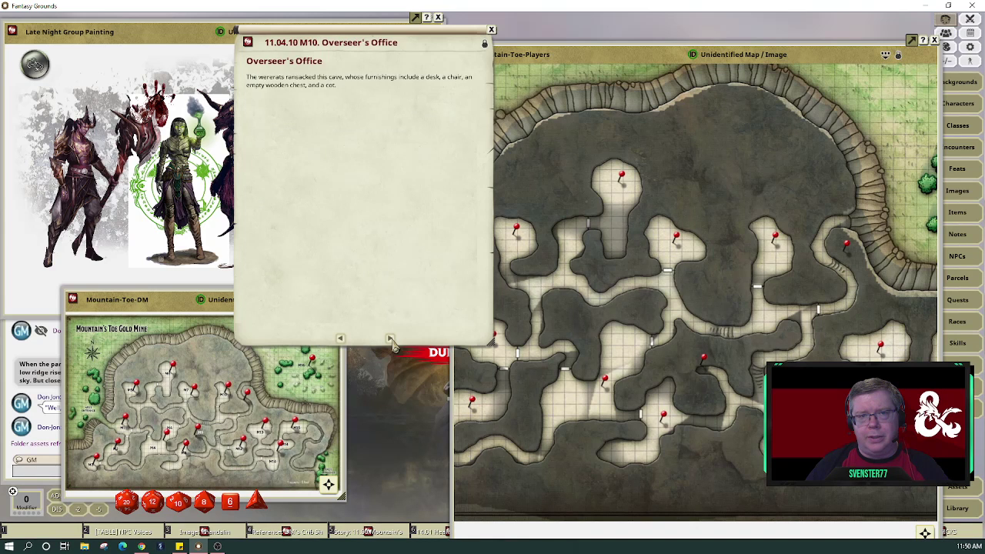
click(390, 339)
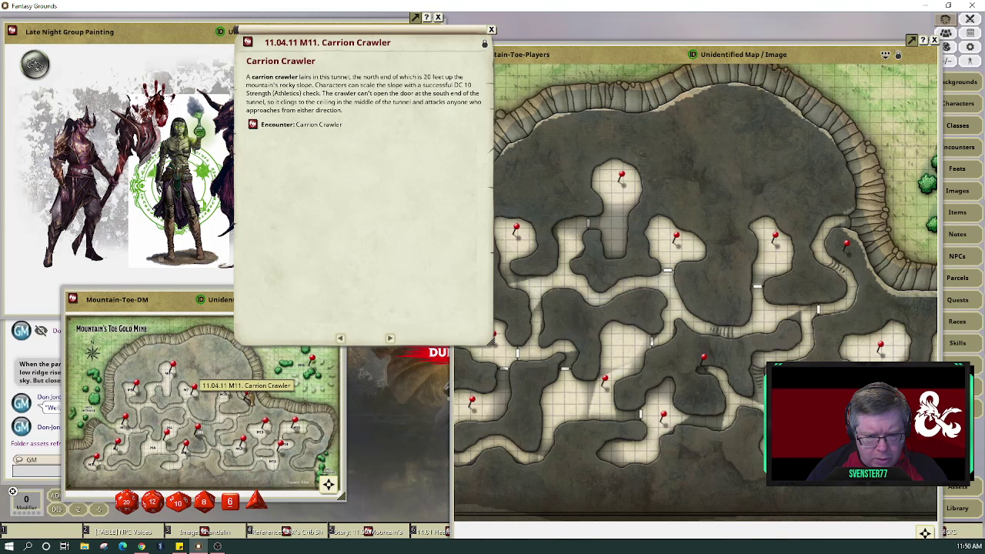
scroll(249, 419, up, 5)
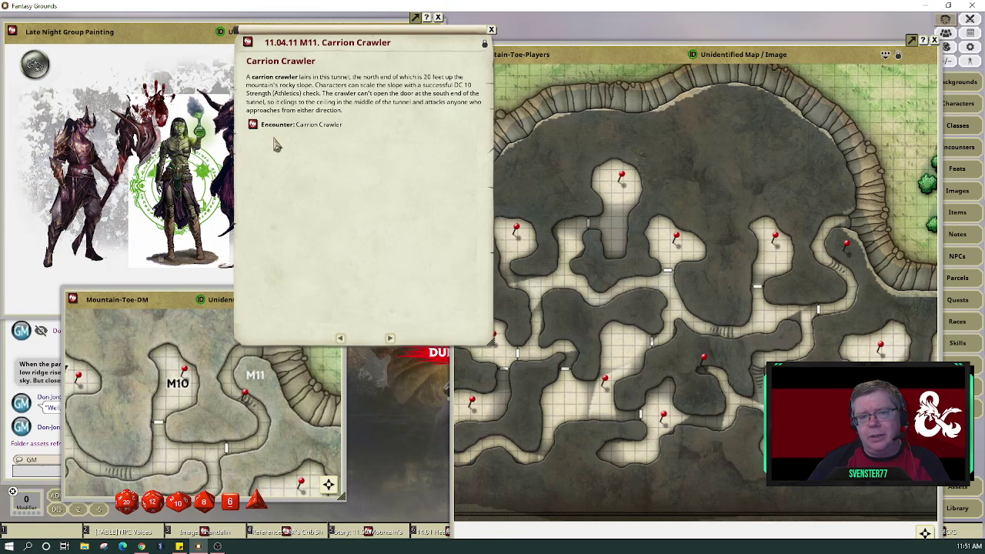
- View the Carrion Crawler creature record from the M11 encounter, with its linked image alongside its statistics
click(252, 124)
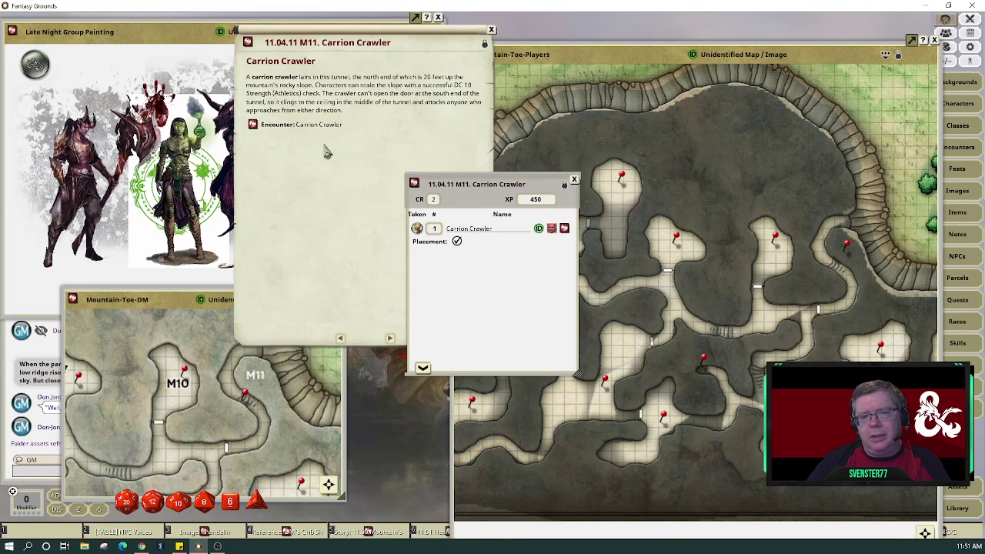
click(564, 230)
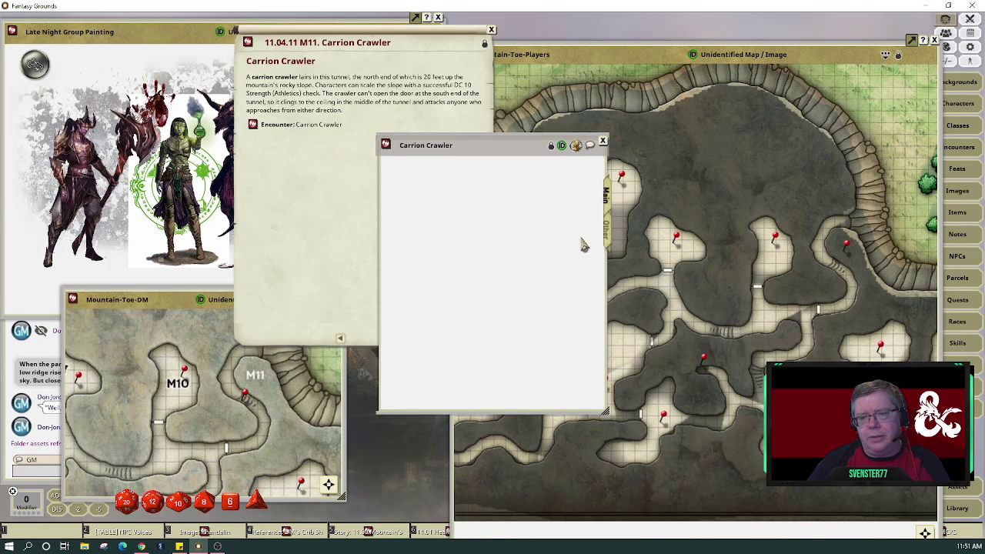
click(606, 232)
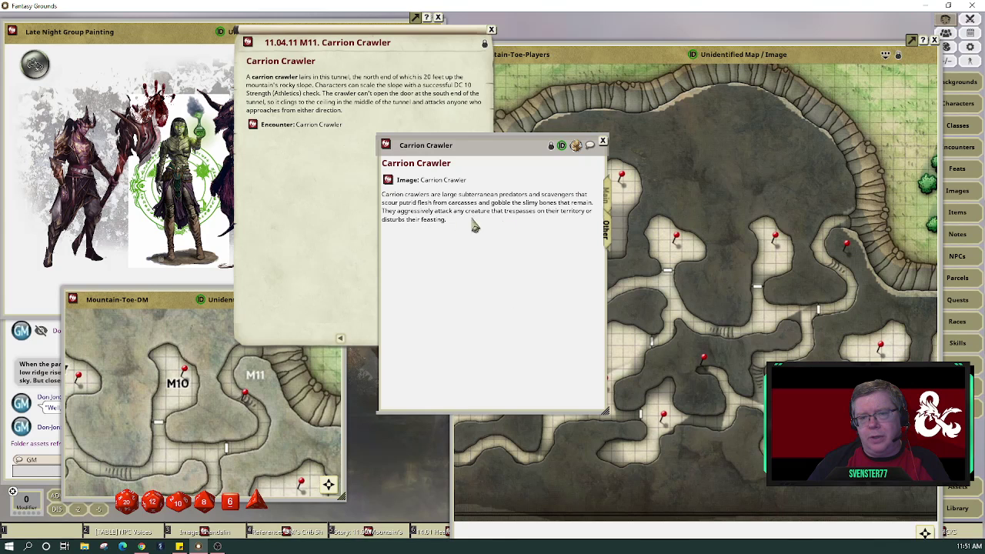
click(390, 180)
drag(542, 145, 308, 112)
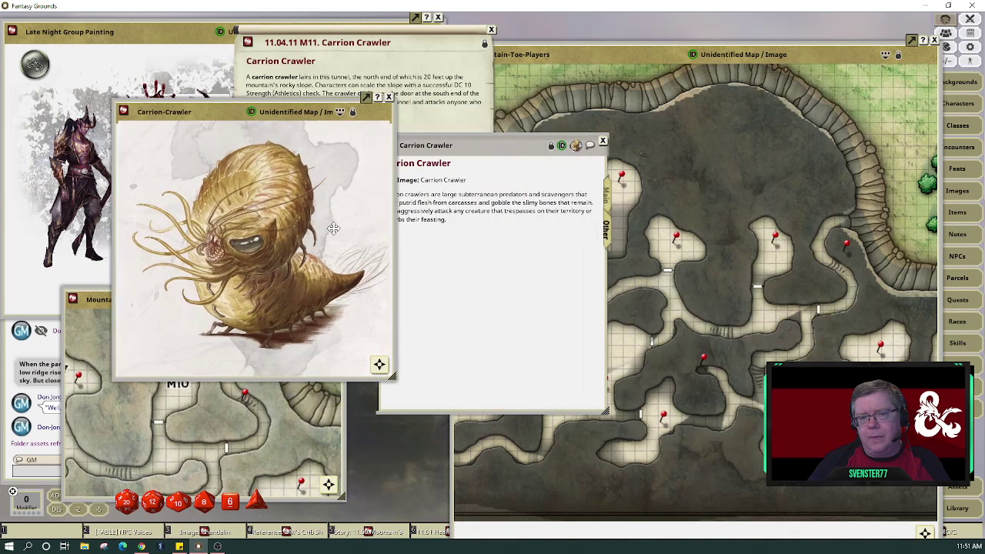
click(608, 200)
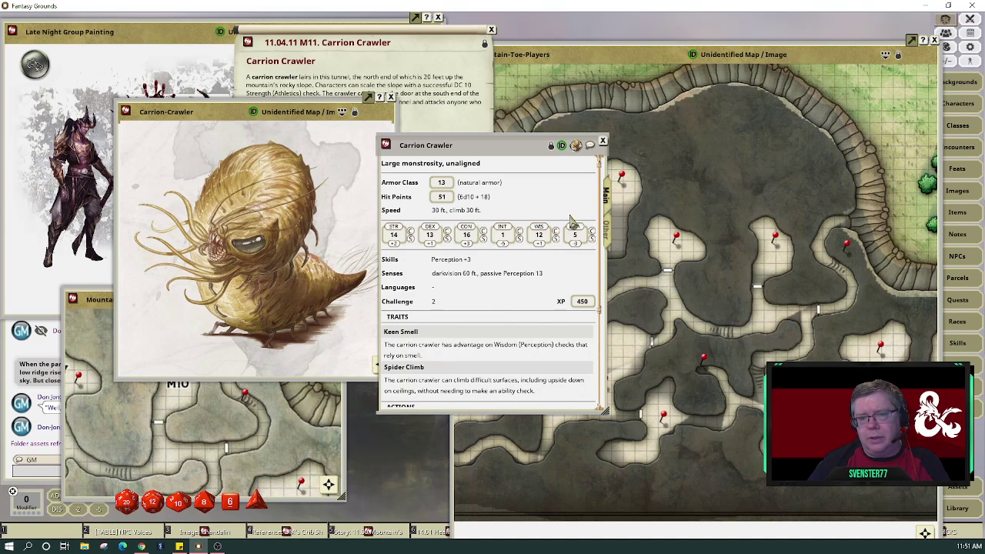
- Close the Carrion Crawler record and encounter, and park its image behind the Mountain-Toe-Players map with the M11 story in front
click(602, 143)
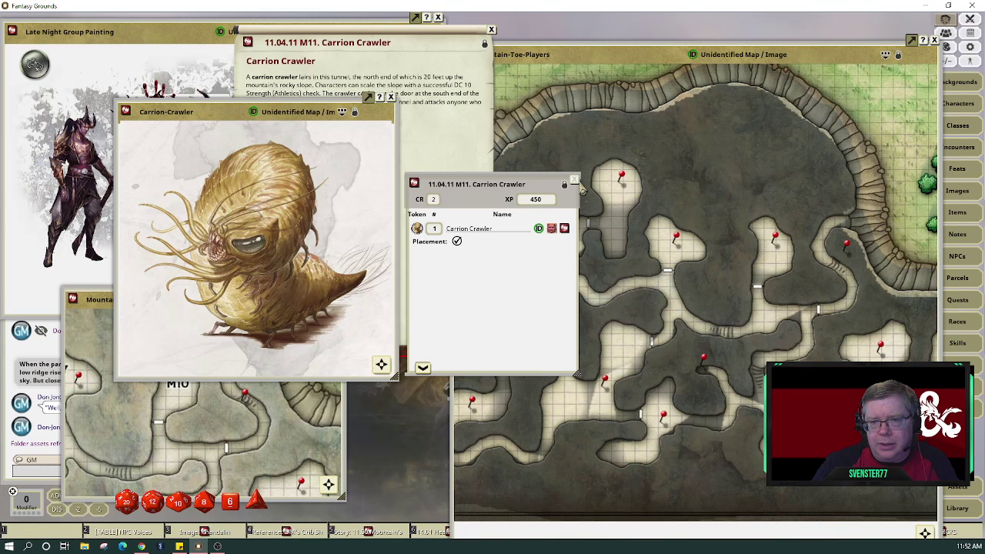
click(574, 180)
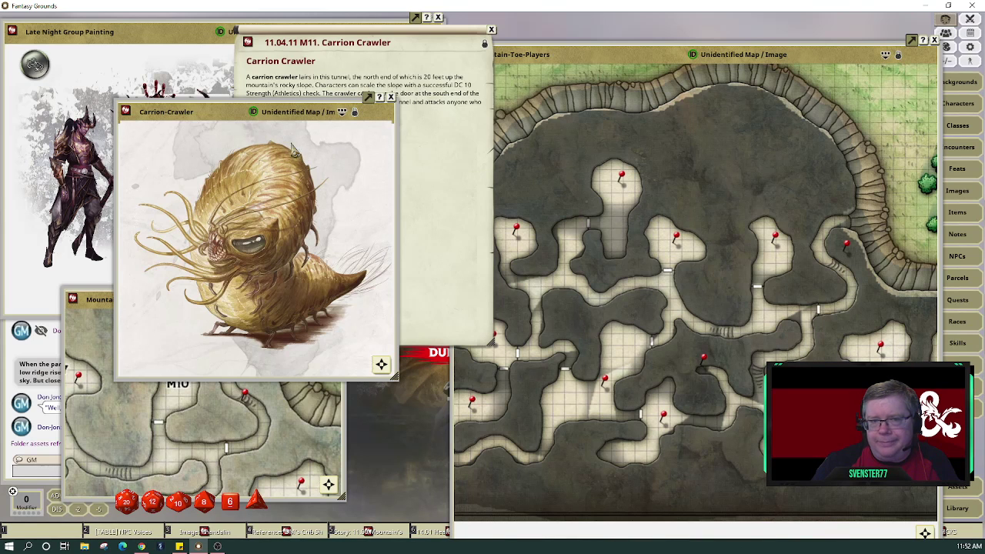
drag(258, 110, 766, 23)
click(578, 160)
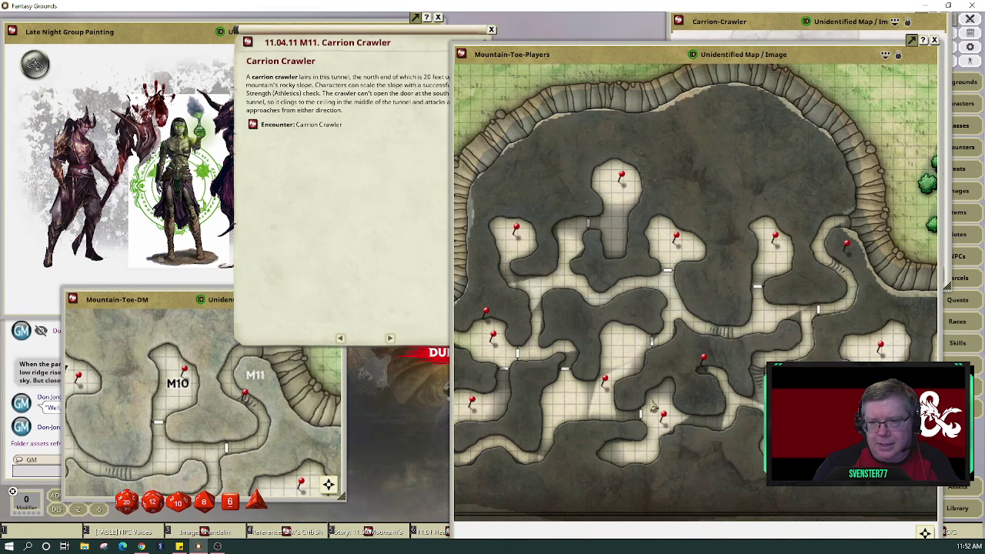
click(377, 268)
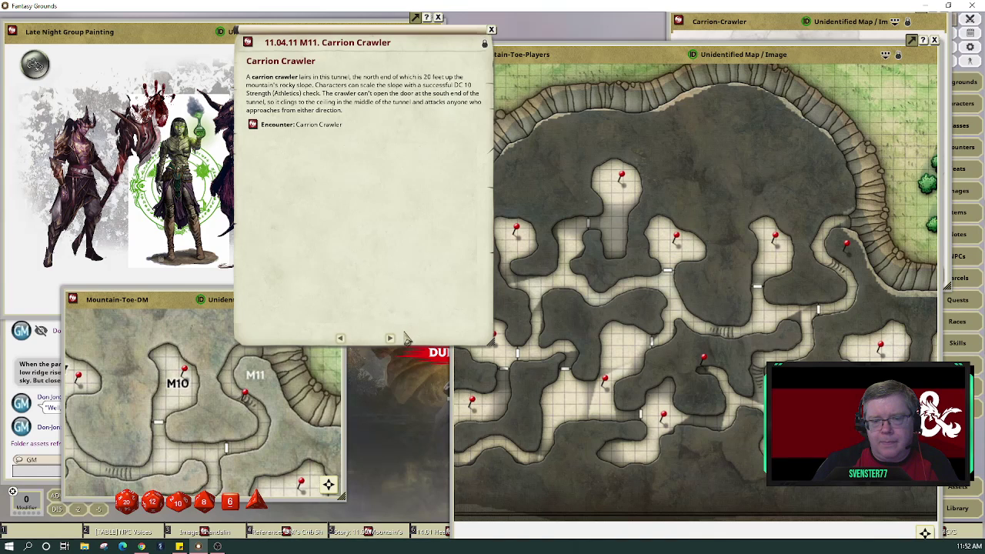
- Return to the M4. Wererat Den story, and place it over the Mountain-Toe-Players map, clear of the Late Night Group Painting image
click(340, 341)
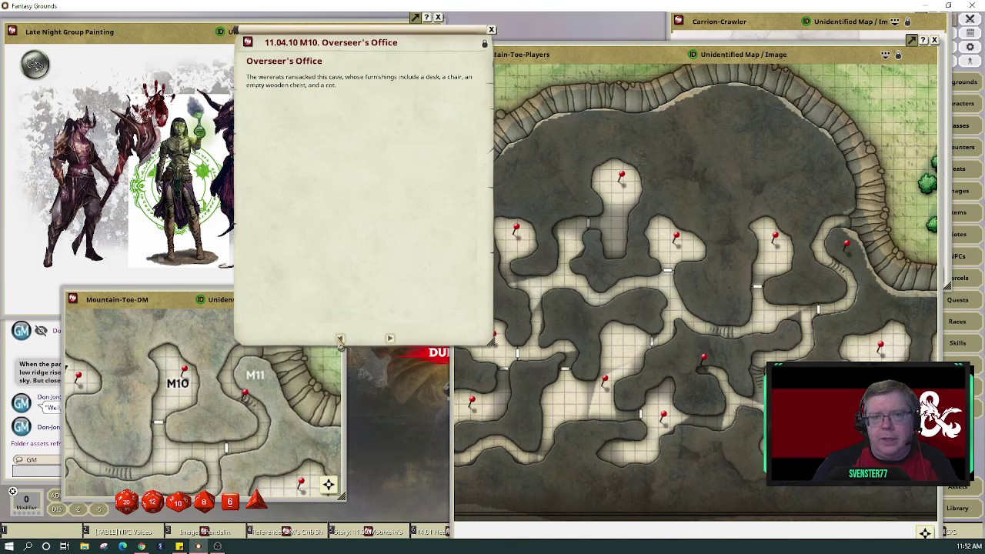
click(340, 341)
click(340, 341)
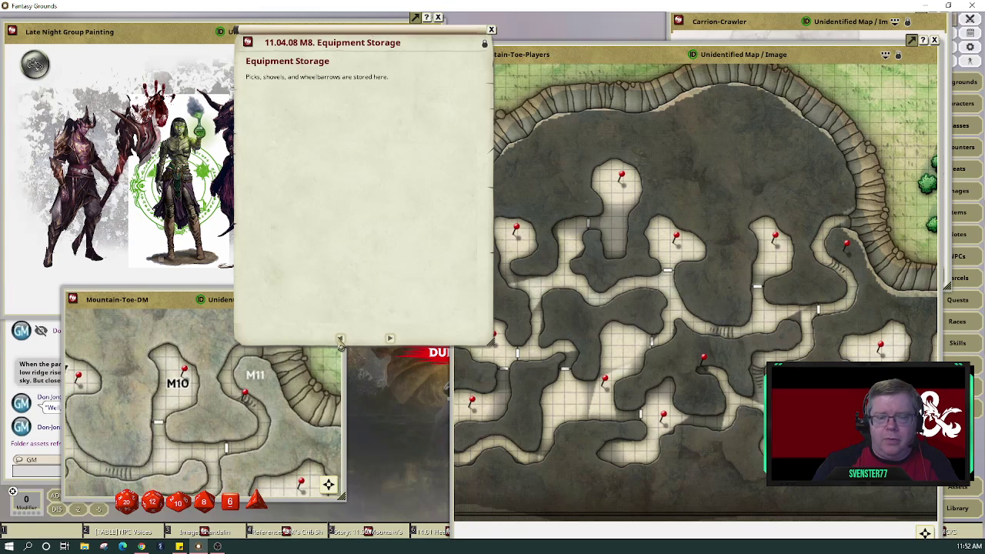
click(340, 341)
click(340, 341)
click(340, 341)
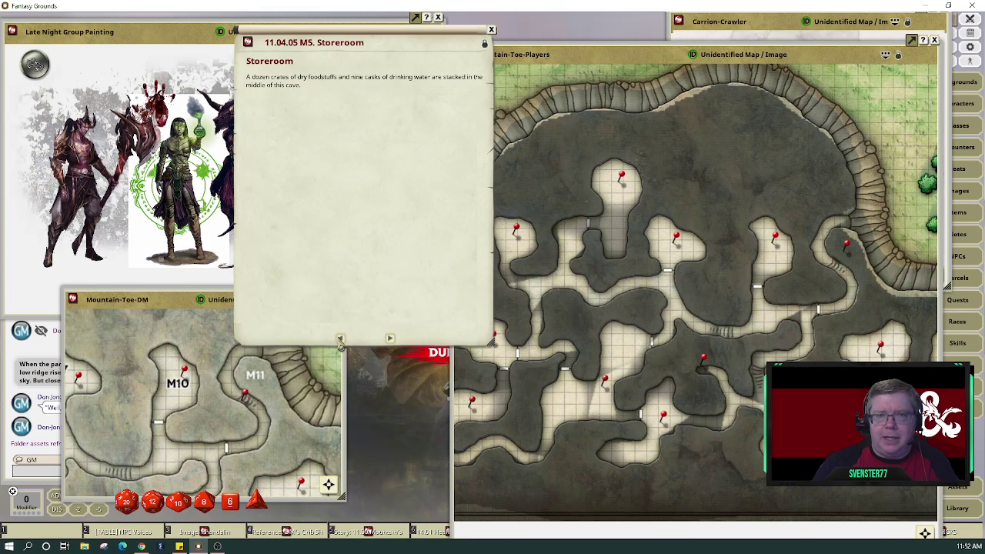
click(340, 341)
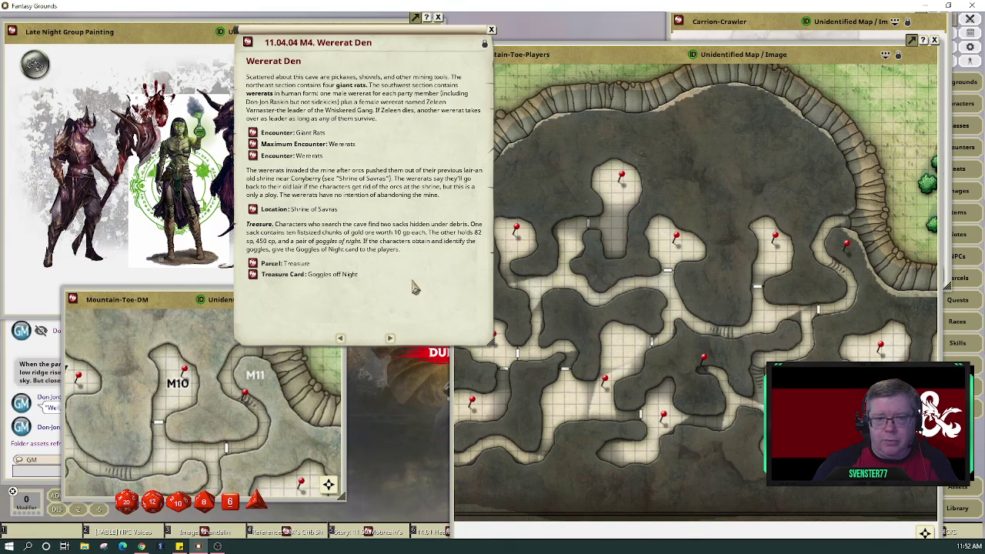
drag(413, 280, 379, 272)
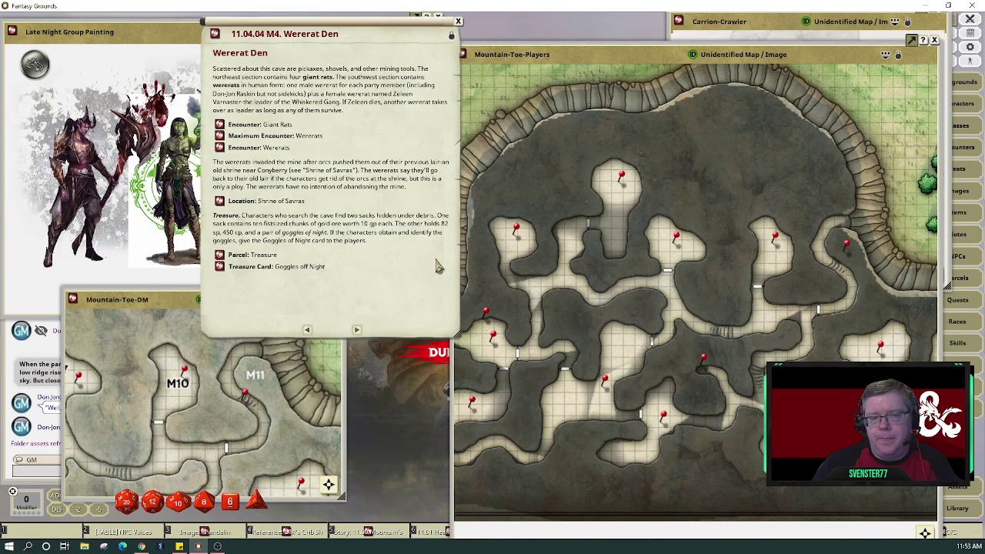
drag(351, 21, 601, 14)
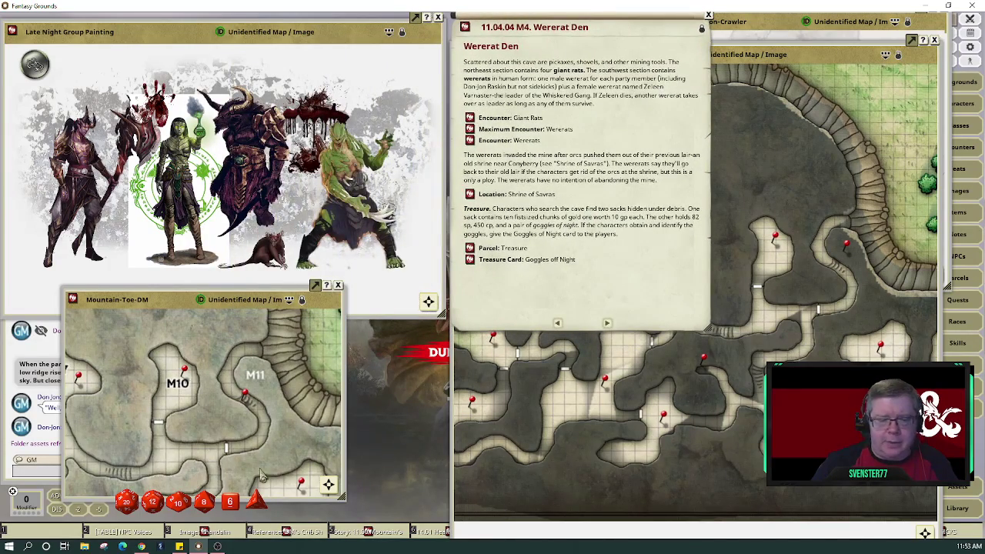
- Switch to Chrome and search Google Images for "zaleen varnaster"
click(143, 547)
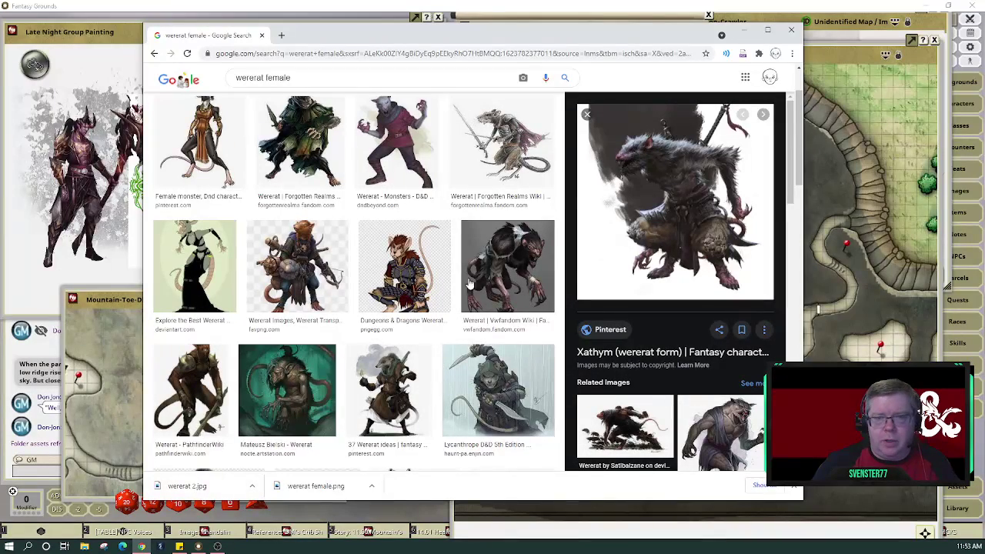
click(325, 79)
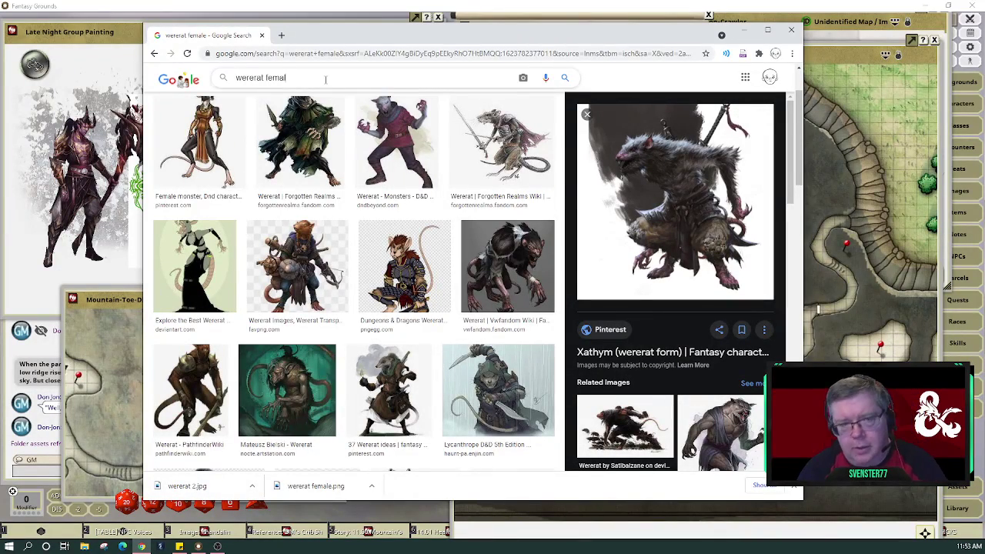
key(BackSpace)
key(BackSpace)
key(BackSpace)
key(BackSpace)
key(BackSpace)
key(BackSpace)
key(BackSpace)
key(BackSpace)
key(BackSpace)
key(BackSpace)
key(BackSpace)
key(BackSpace)
key(BackSpace)
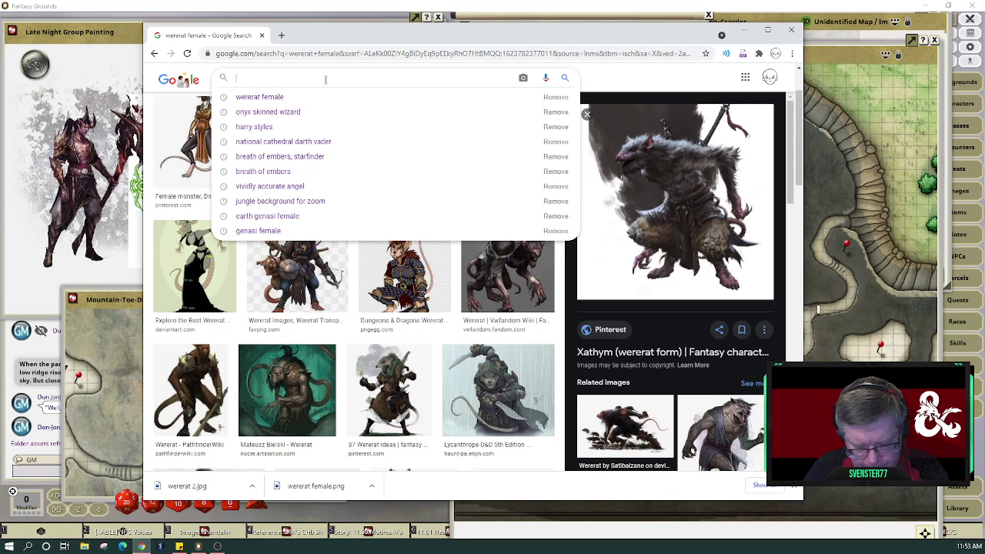
text(zaleen)
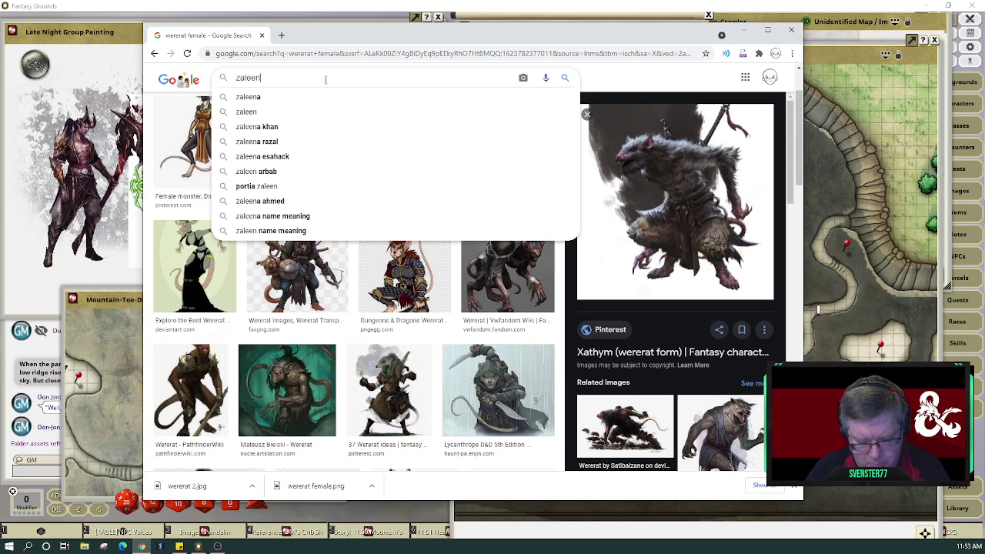
text( varnaster)
key(Return)
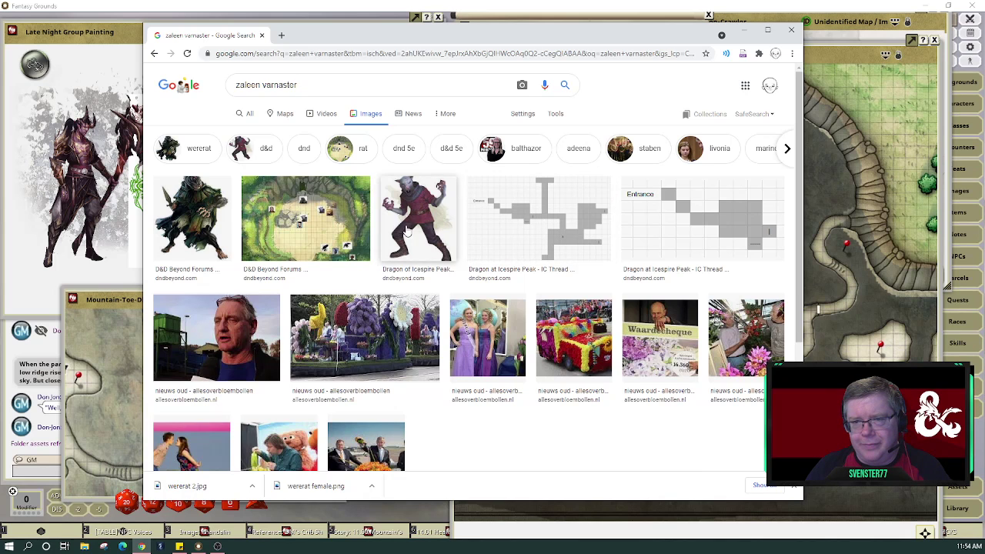
- Search Google Images for "female ruffian", and refine the search to "female ruffian fantasy"
click(312, 228)
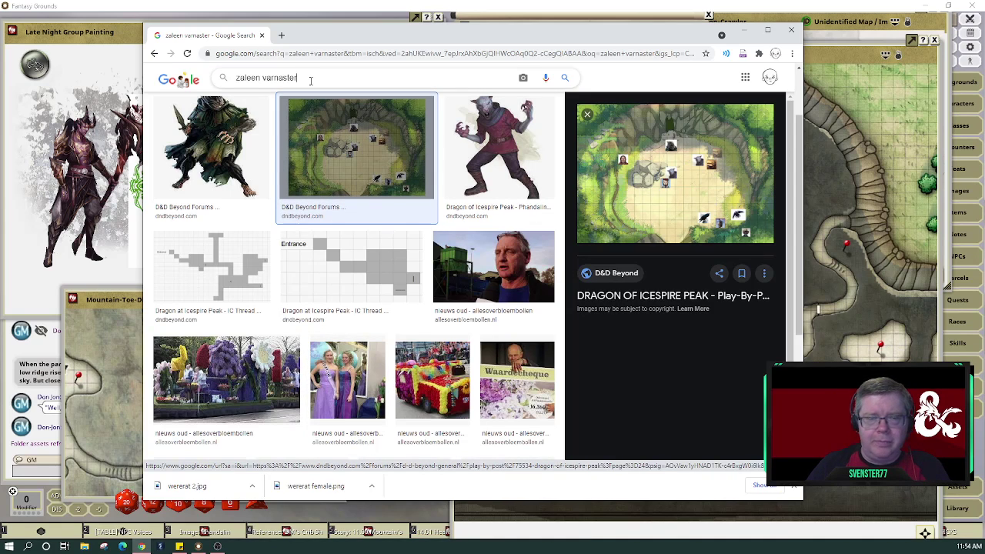
key(BackSpace)
key(BackSpace)
key(BackSpace)
key(BackSpace)
key(BackSpace)
key(BackSpace)
key(BackSpace)
key(BackSpace)
key(BackSpace)
key(BackSpace)
key(BackSpace)
key(BackSpace)
key(BackSpace)
key(BackSpace)
key(BackSpace)
key(BackSpace)
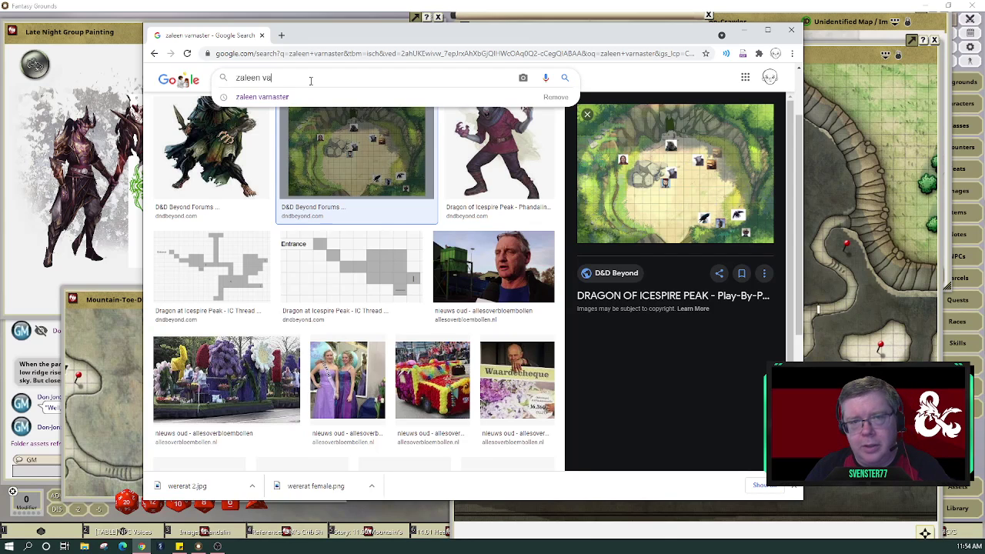
text(fema)
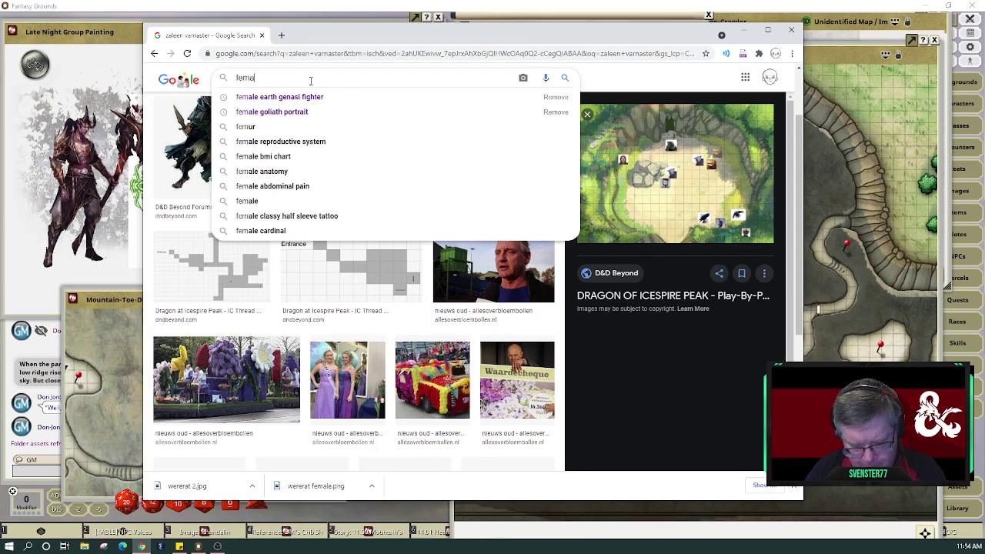
text(le r)
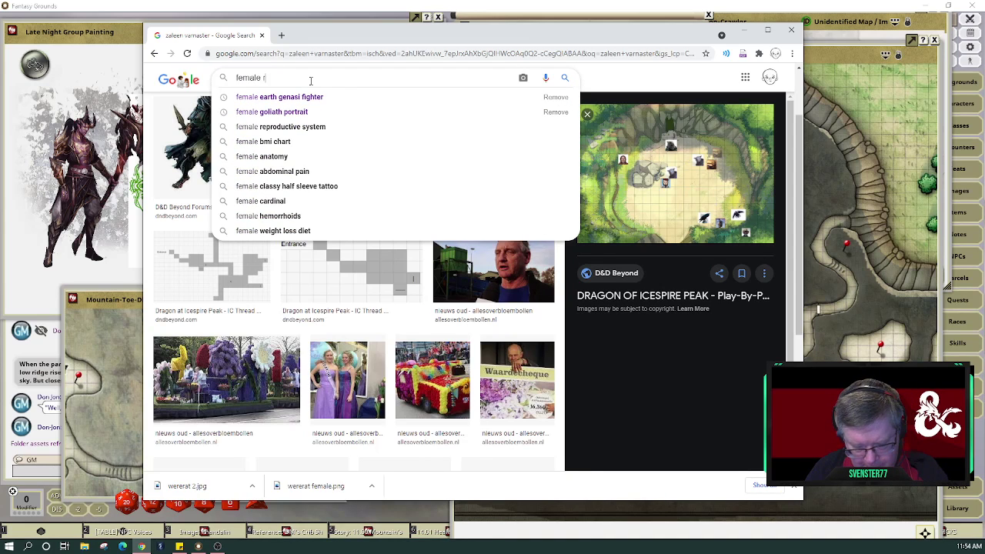
text(uffian)
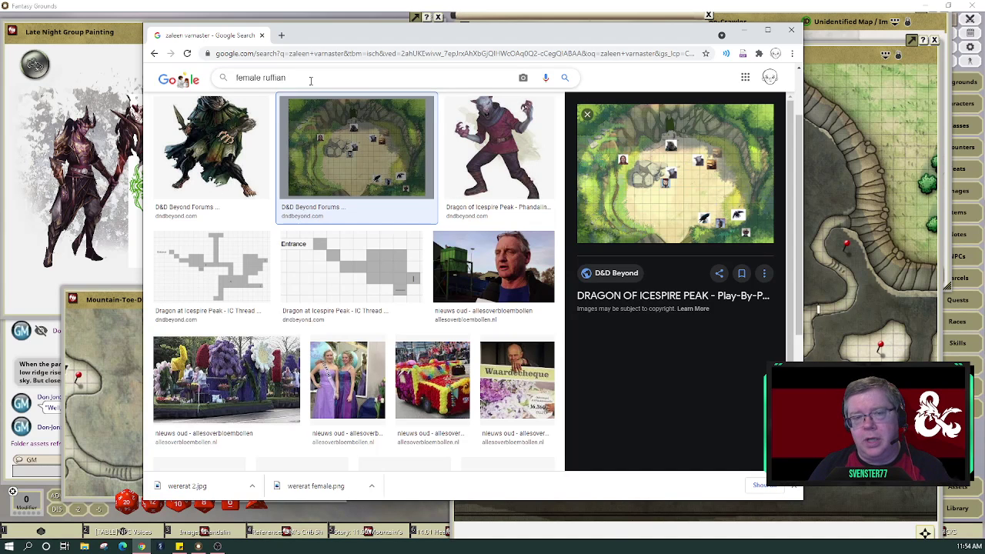
key(Return)
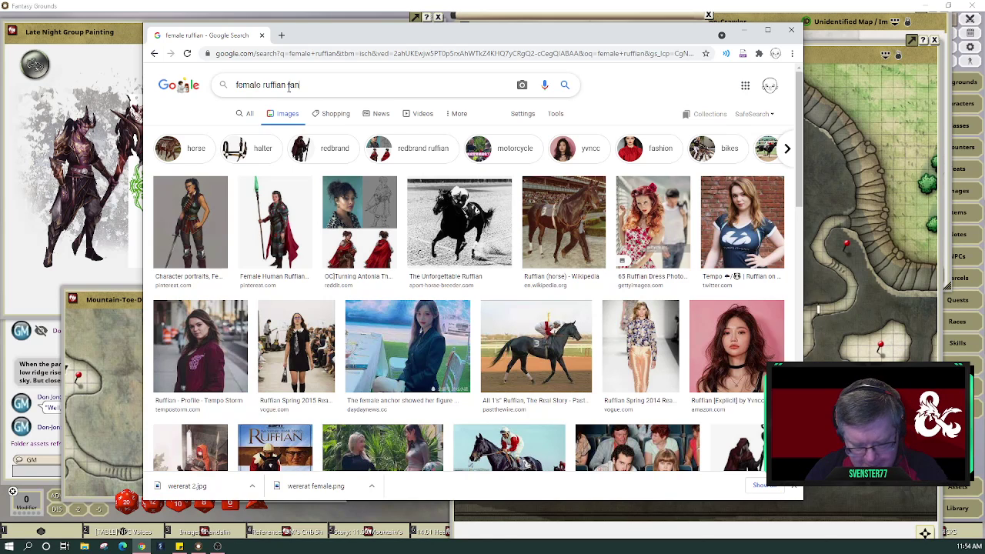
key(Return)
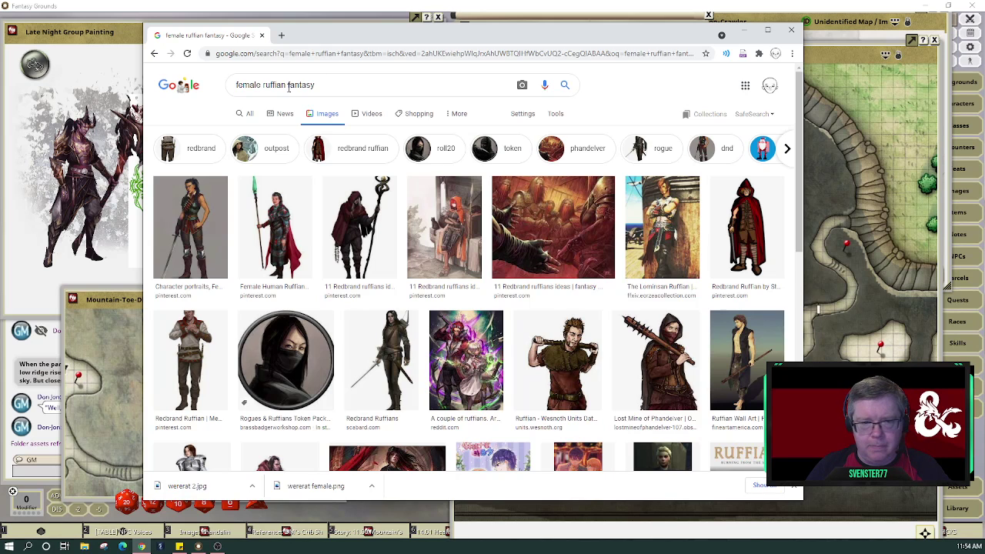
- Browse the female ruffian fantasy results, previewing the swordswoman portrait from Pinterest and the Scrimshaw Ruffian image from Wowhead
click(185, 217)
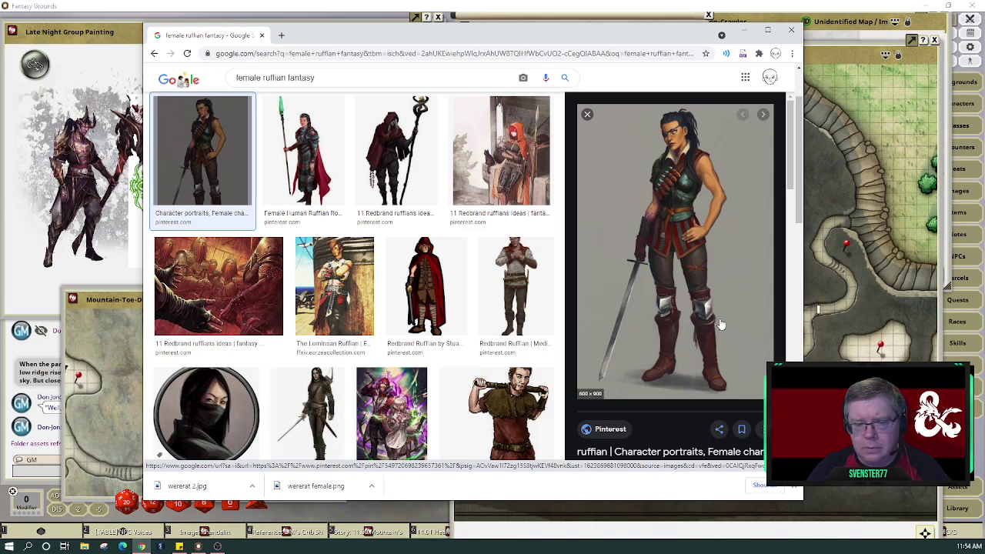
scroll(416, 287, down, 2)
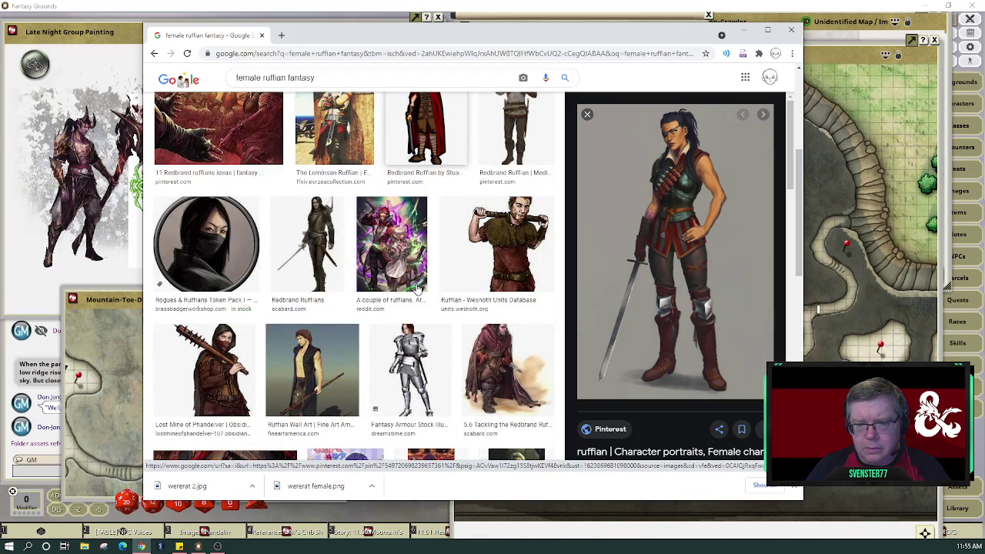
scroll(402, 319, down, 7)
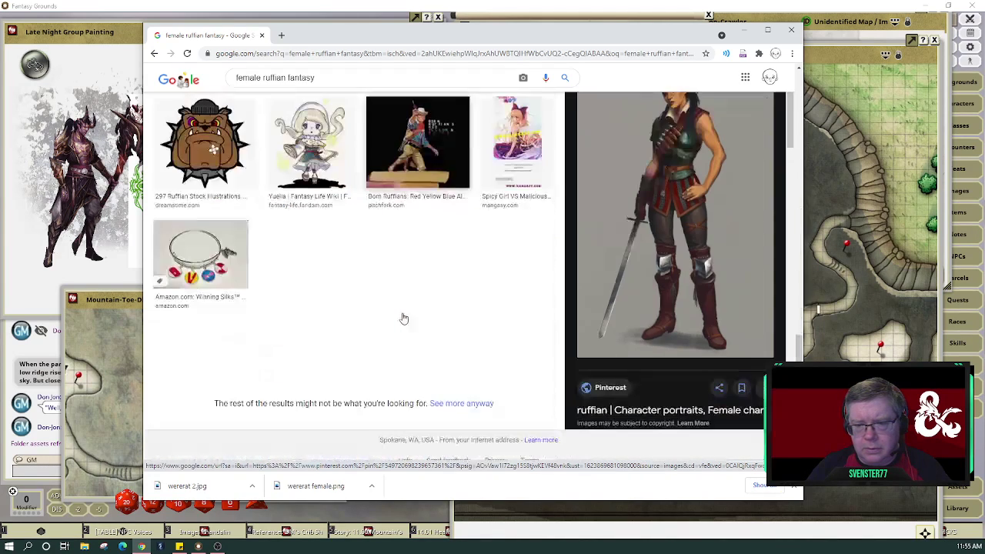
scroll(402, 318, up, 2)
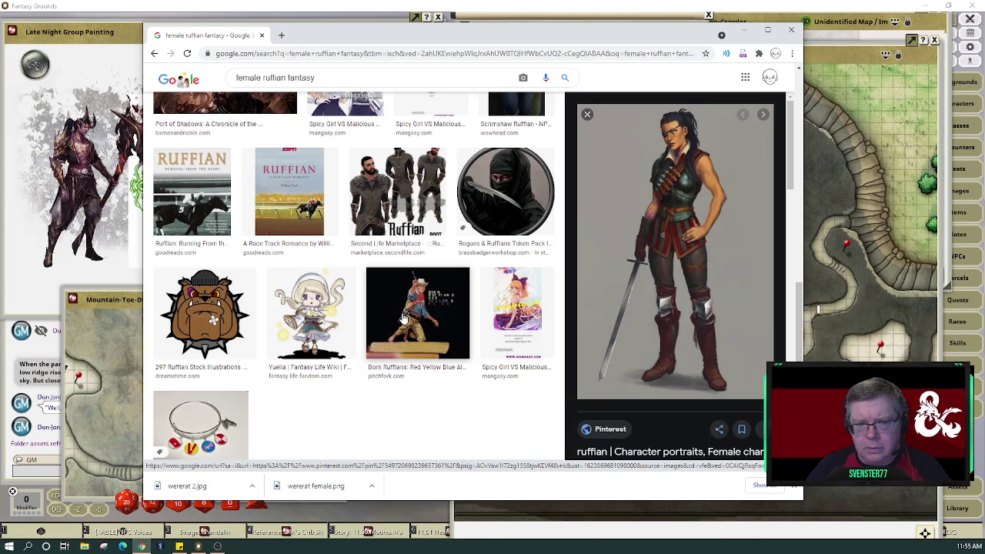
scroll(402, 319, up, 2)
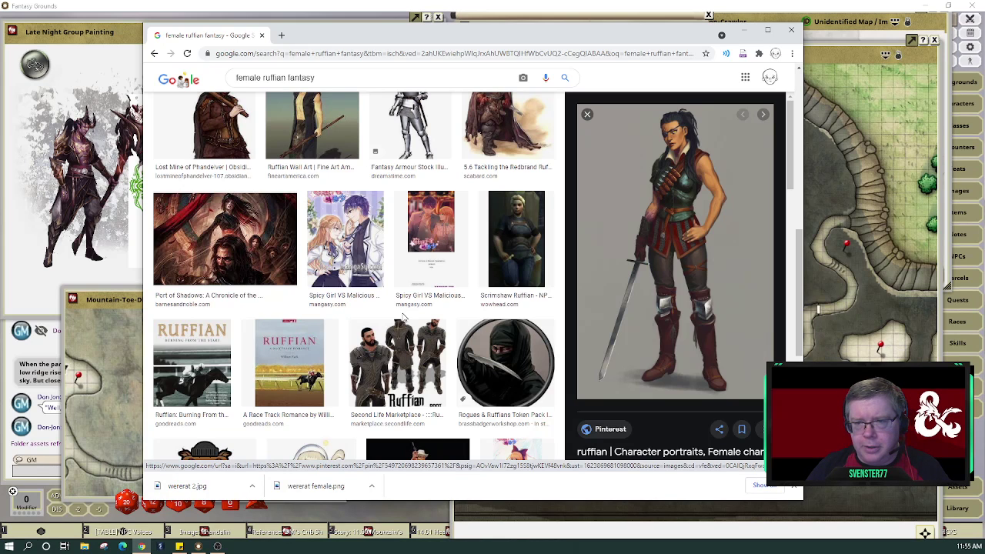
scroll(403, 318, up, 2)
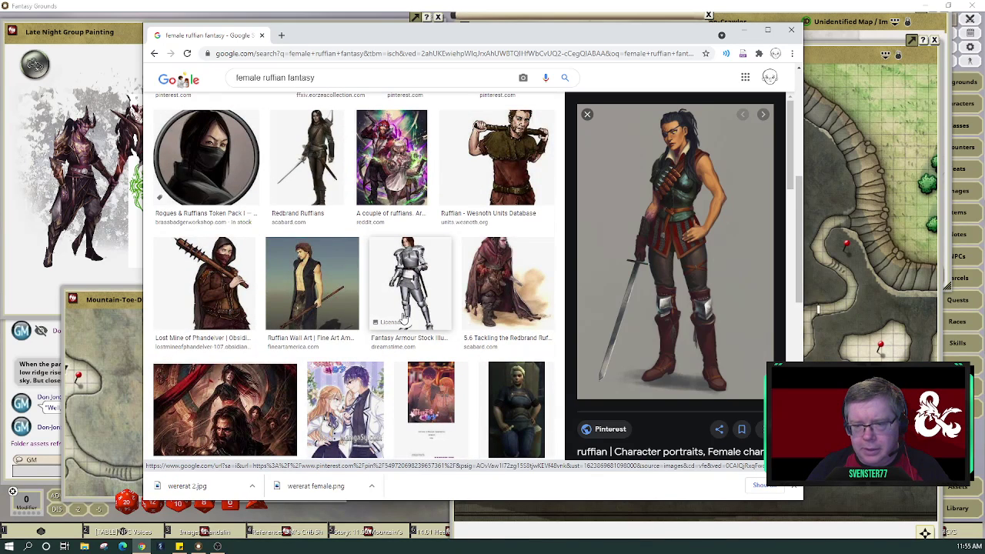
scroll(402, 318, down, 2)
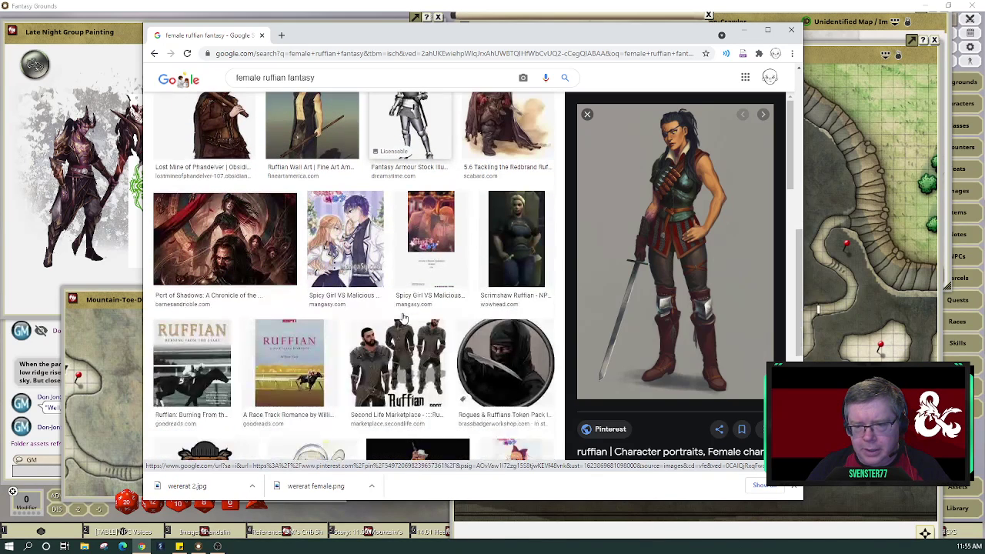
click(518, 241)
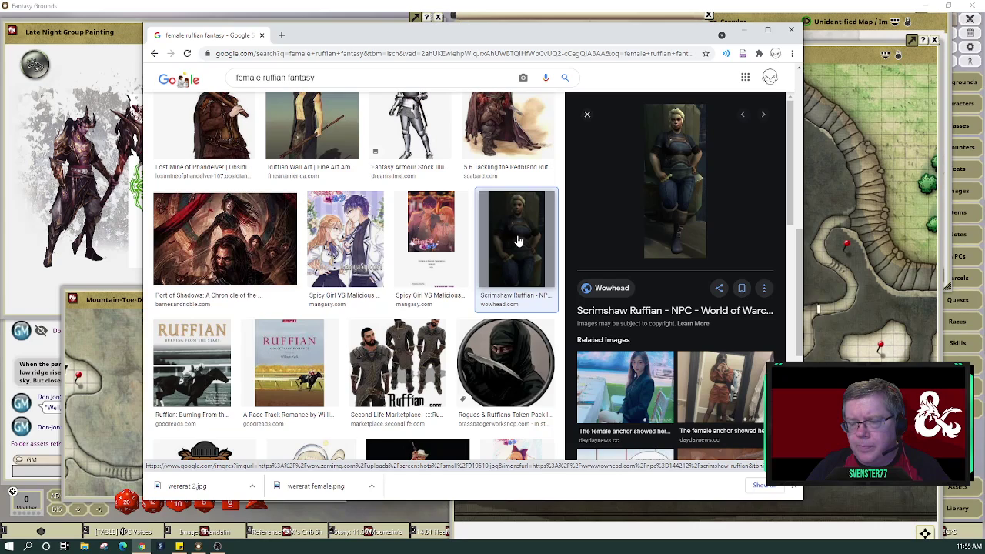
scroll(515, 241, up, 6)
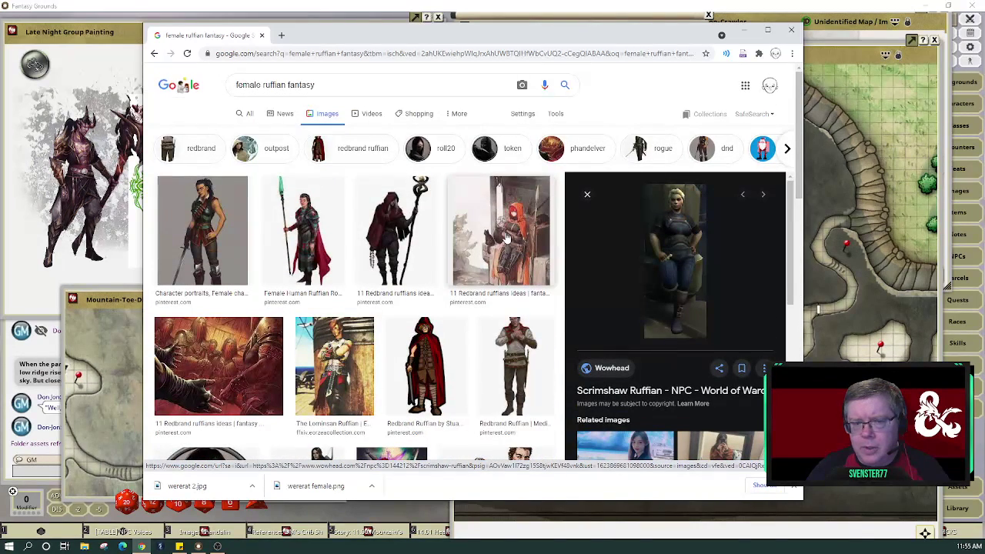
- Compare the swordswoman portrait with the Scrimshaw Ruffian image again, and check the Scrimshaw Ruffian's Wowhead page before closing it
click(199, 223)
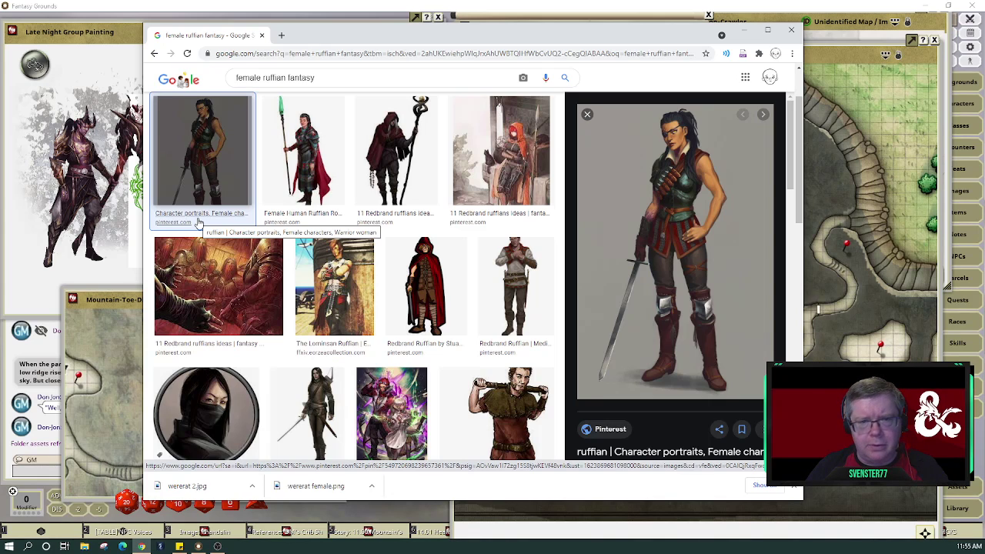
scroll(504, 346, down, 5)
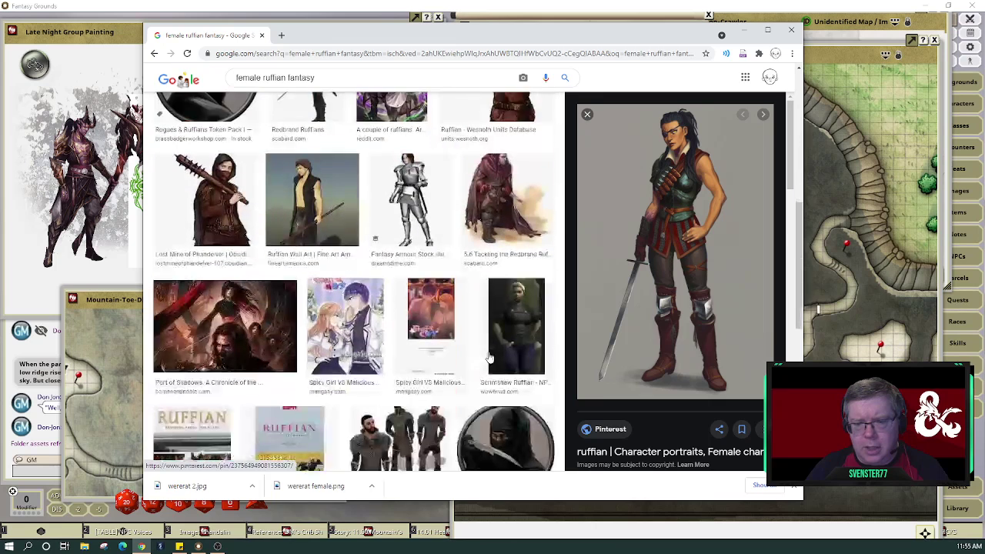
click(511, 340)
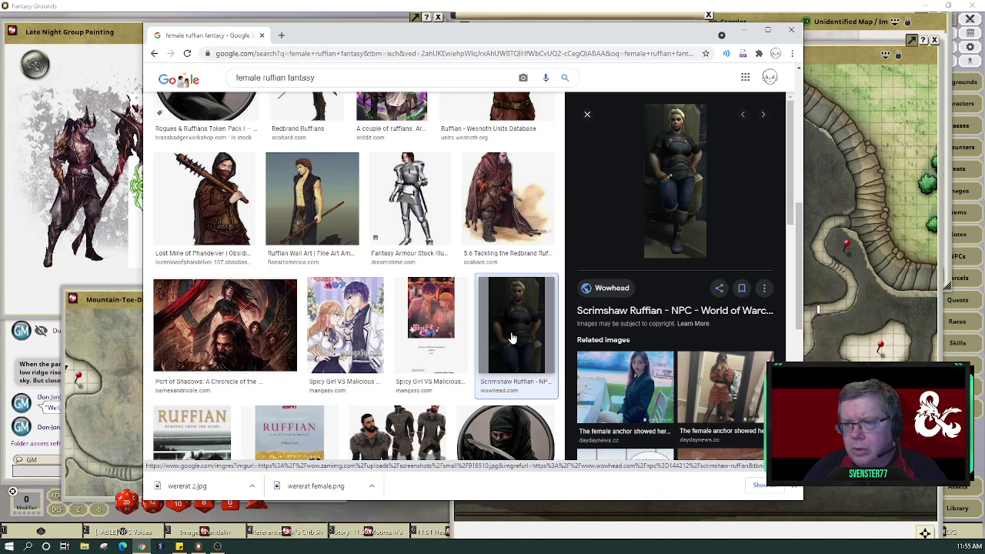
click(683, 194)
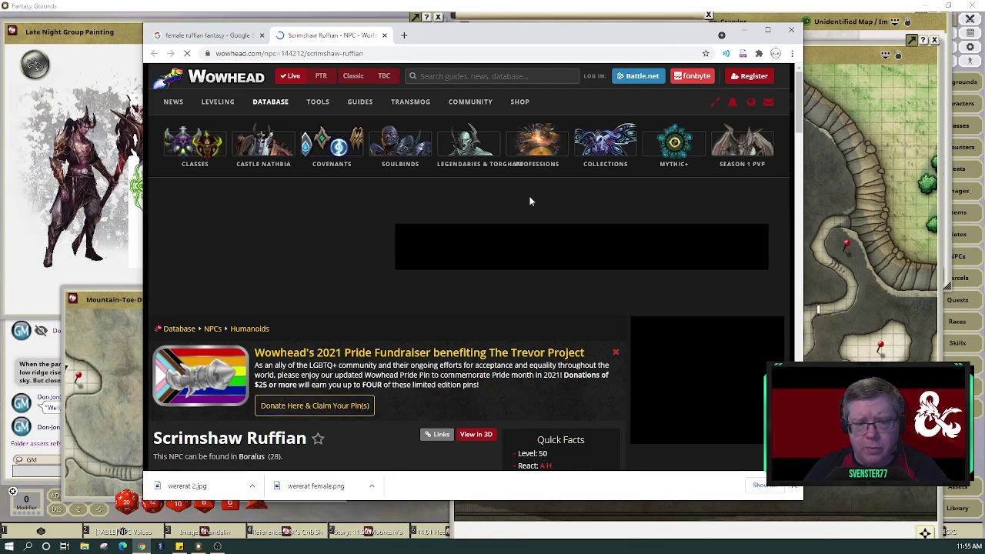
scroll(521, 271, down, 5)
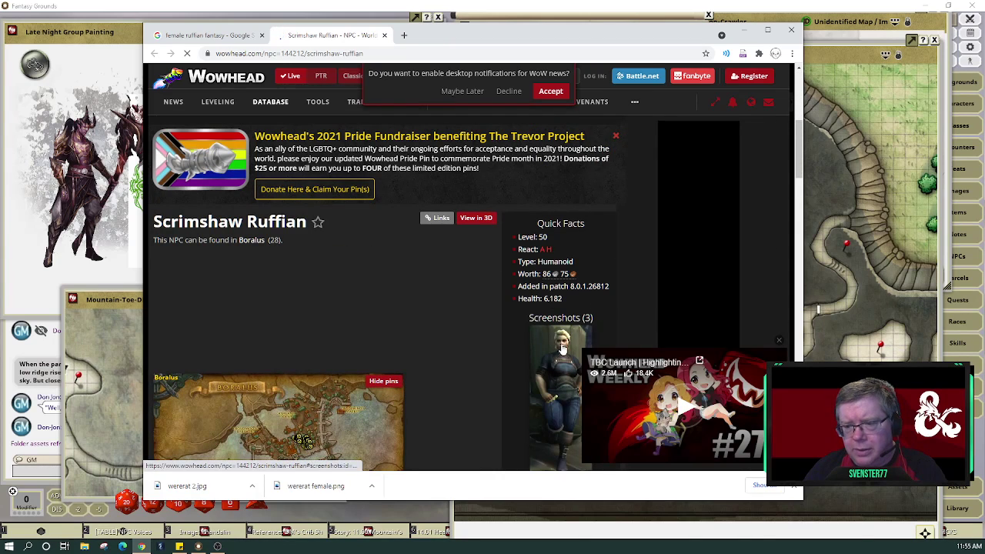
click(384, 35)
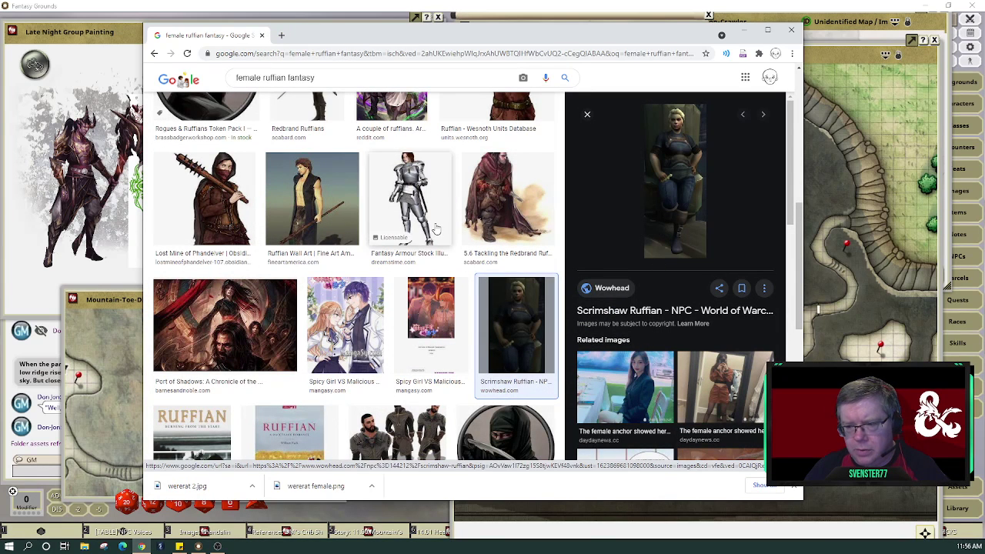
- Save the swordswoman portrait as "feamle ruffian" in the Fantasy Grounds images folder, and return to Fantasy Grounds
scroll(435, 228, up, 5)
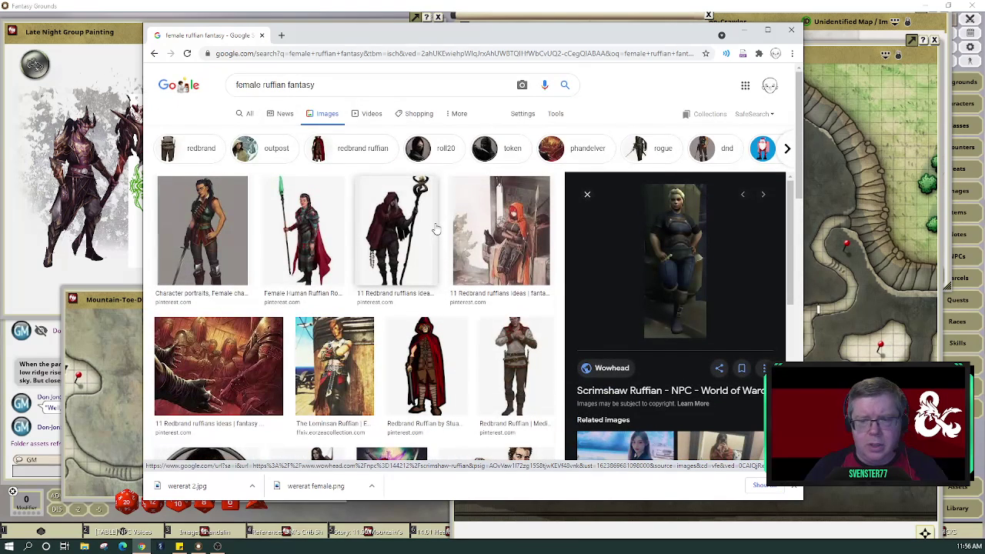
click(206, 214)
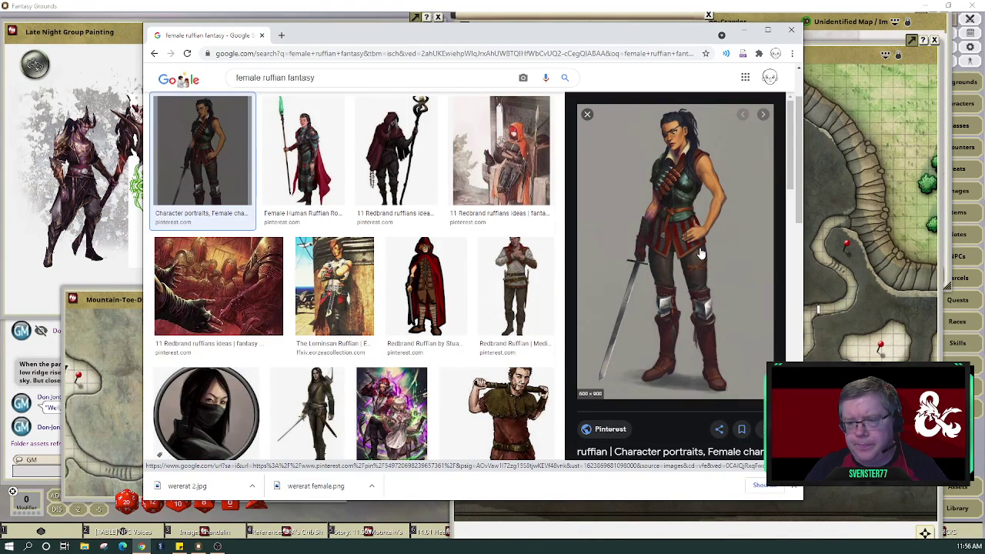
right_click(700, 251)
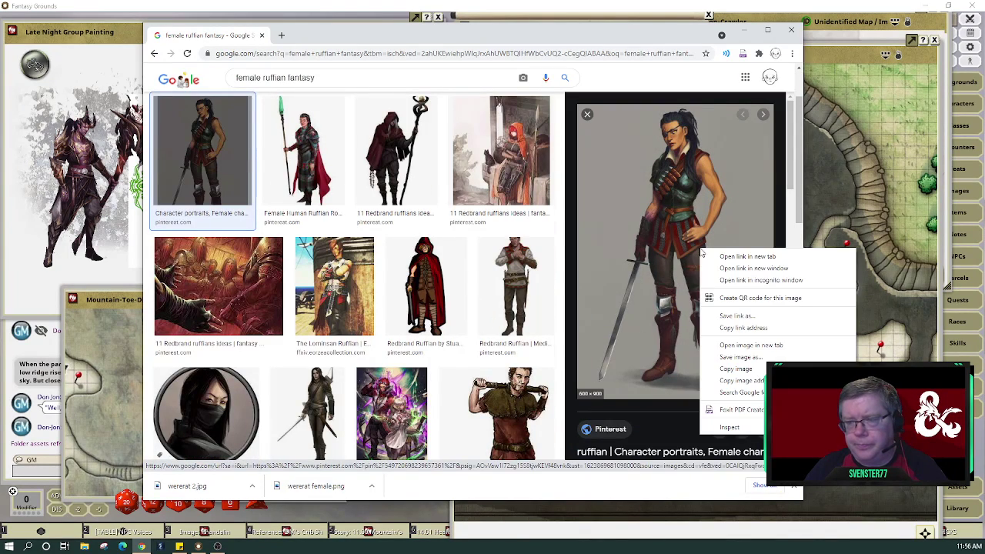
click(739, 359)
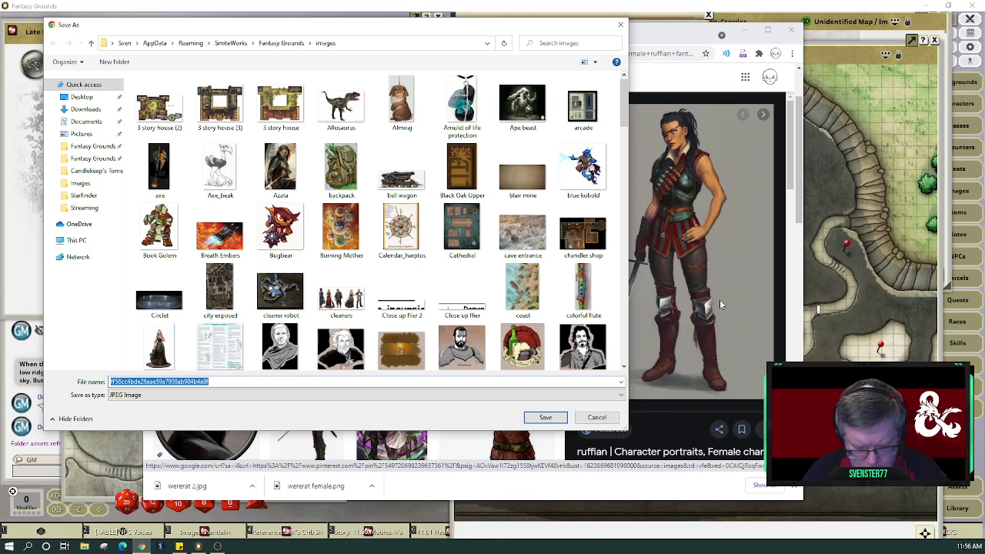
text(feamle r)
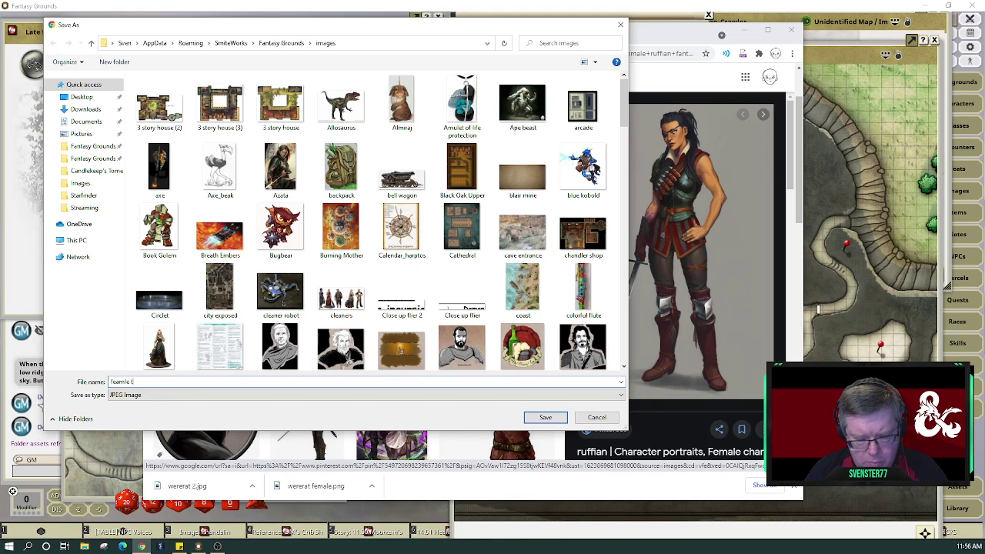
text(uffian)
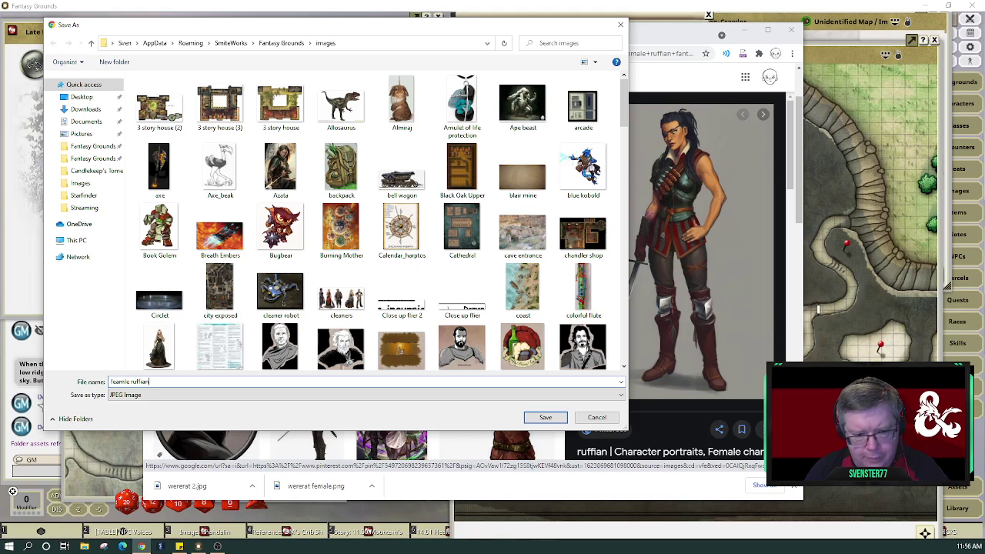
click(545, 417)
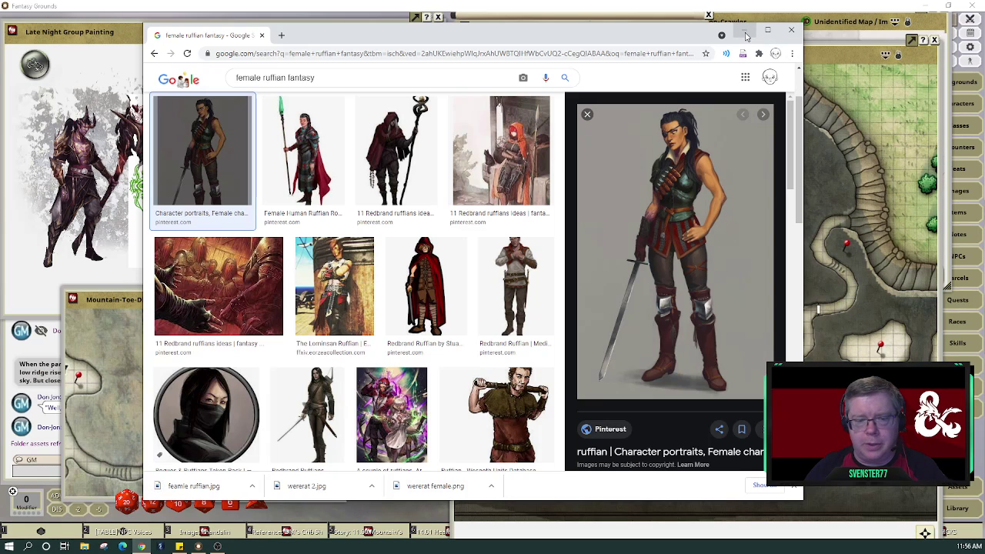
click(746, 36)
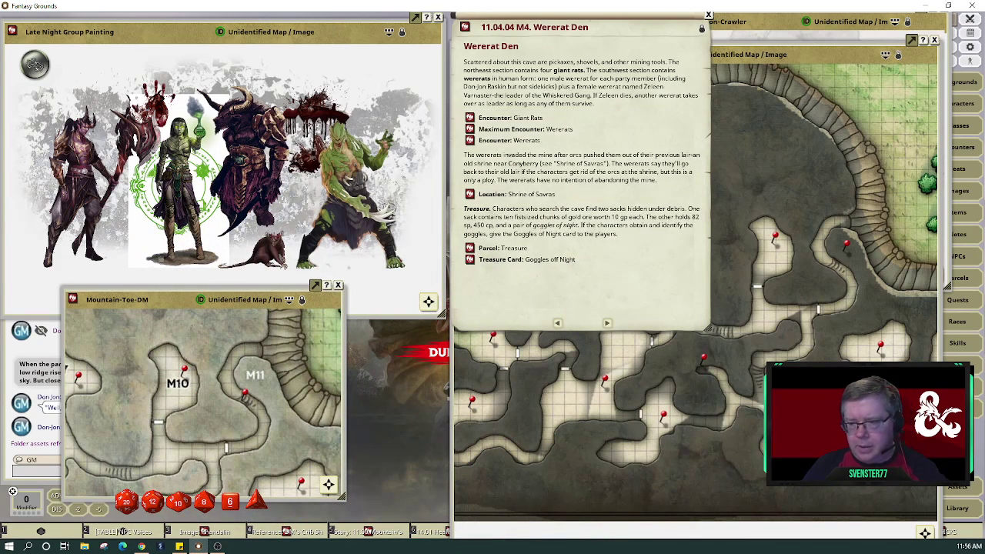
- Refresh the folder assets and search all asset types for "ruffian"
click(968, 487)
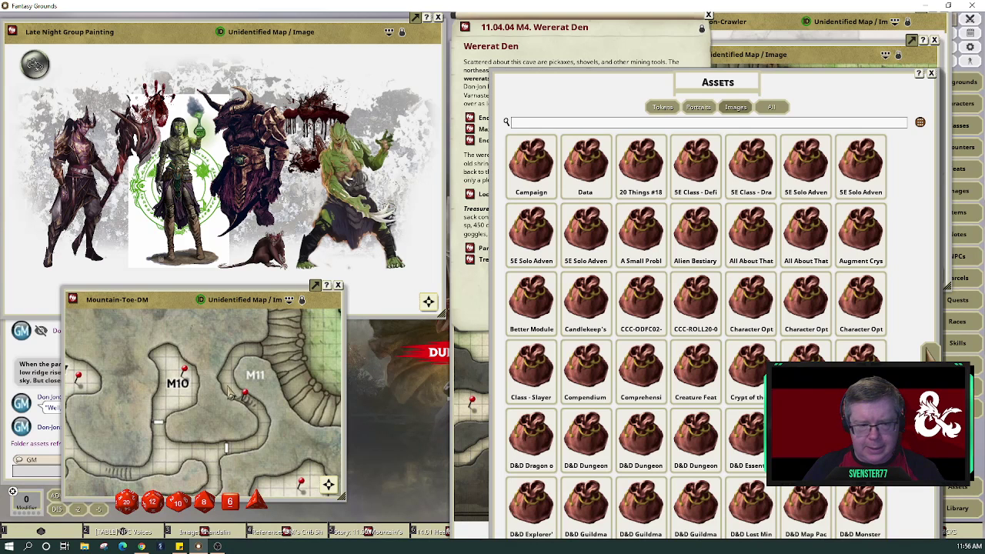
drag(162, 300, 285, 134)
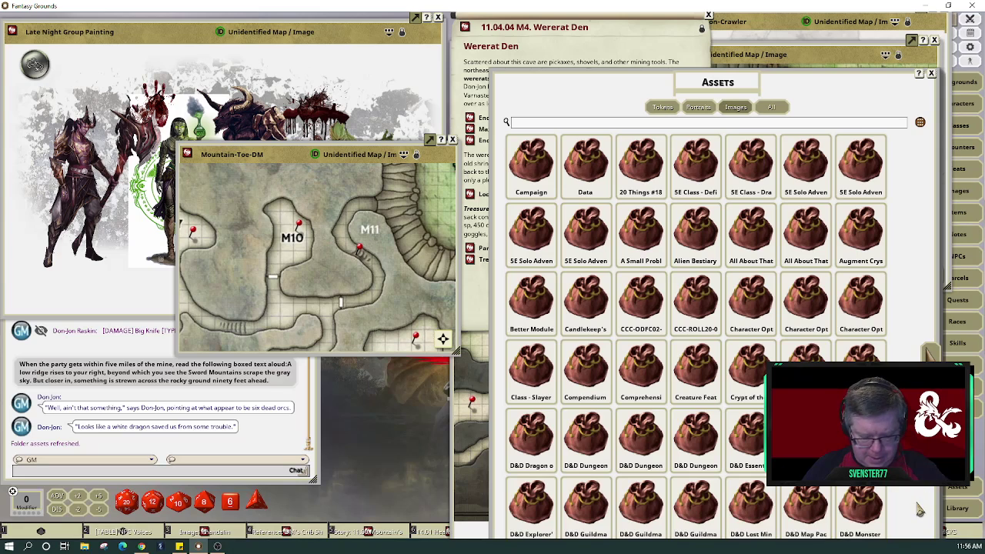
drag(918, 499, 897, 332)
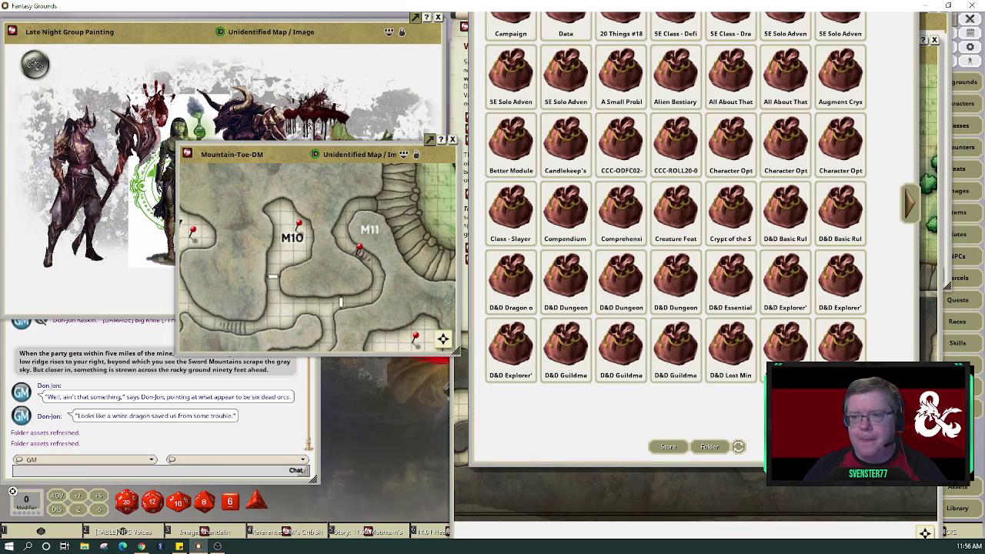
drag(729, 412, 720, 531)
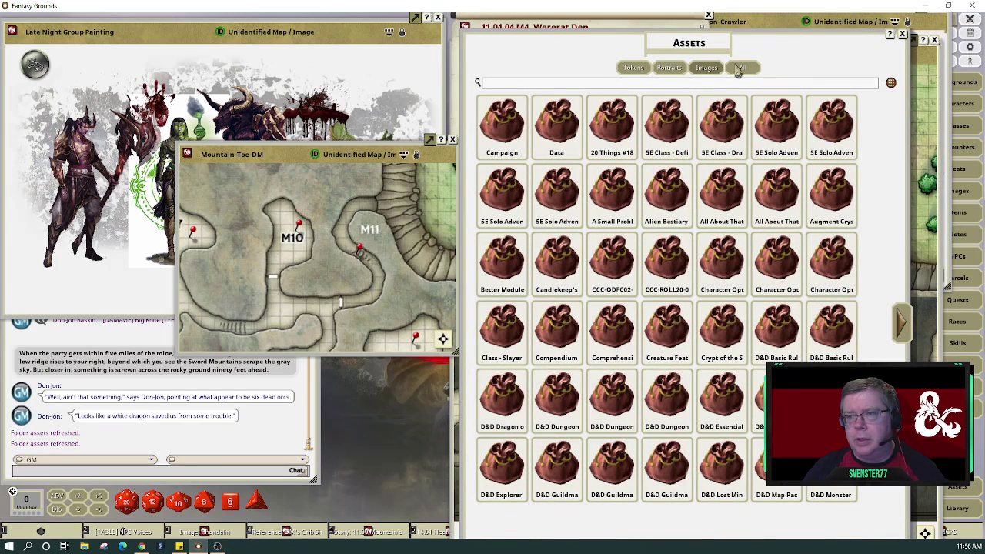
click(710, 72)
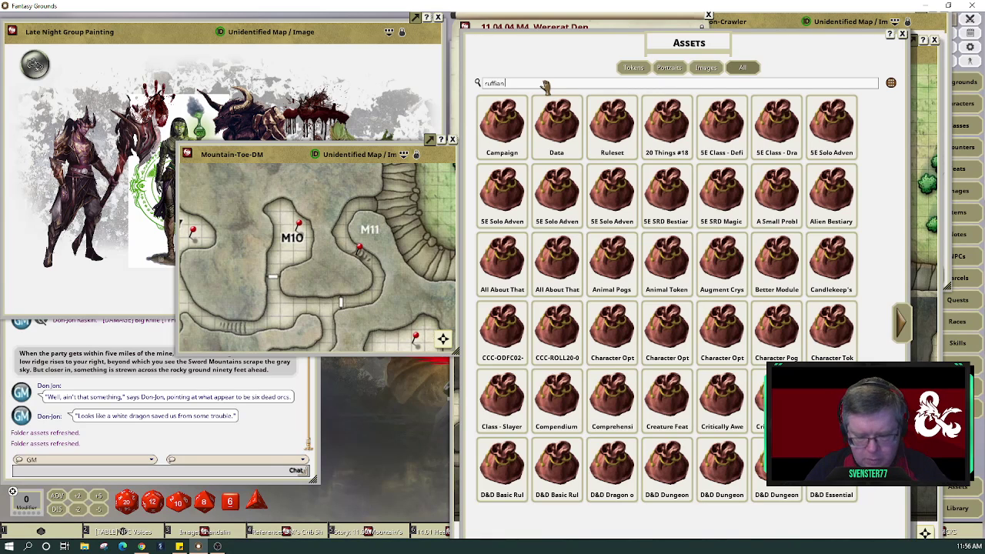
key(Return)
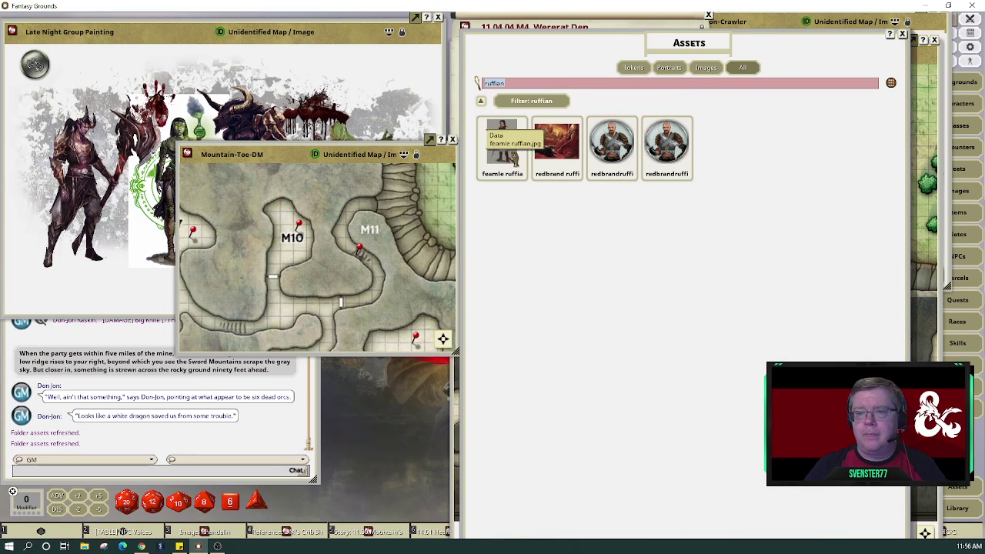
- Create an image record from the "feamle ruffian" asset, lock it, and resize and place its window over the Wererat Den story
click(504, 154)
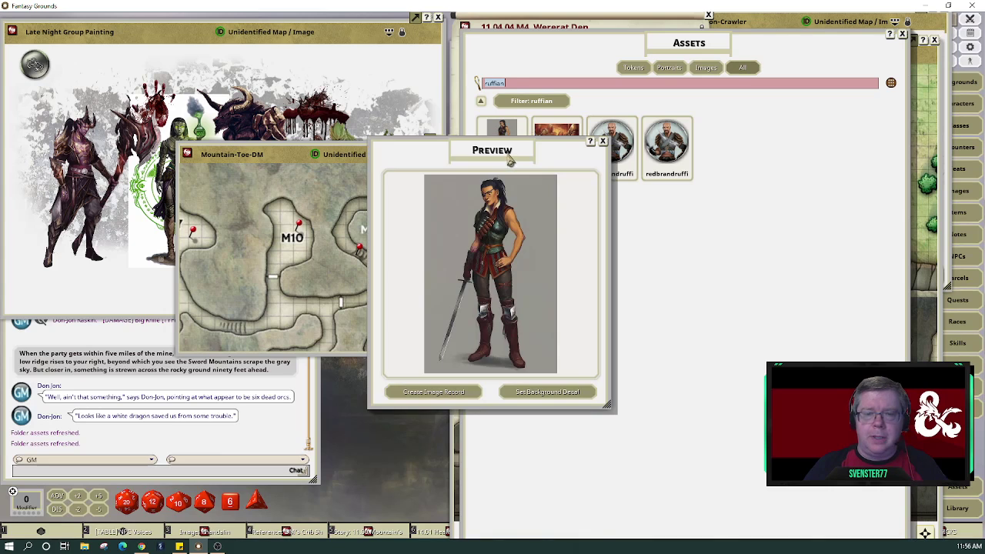
click(442, 394)
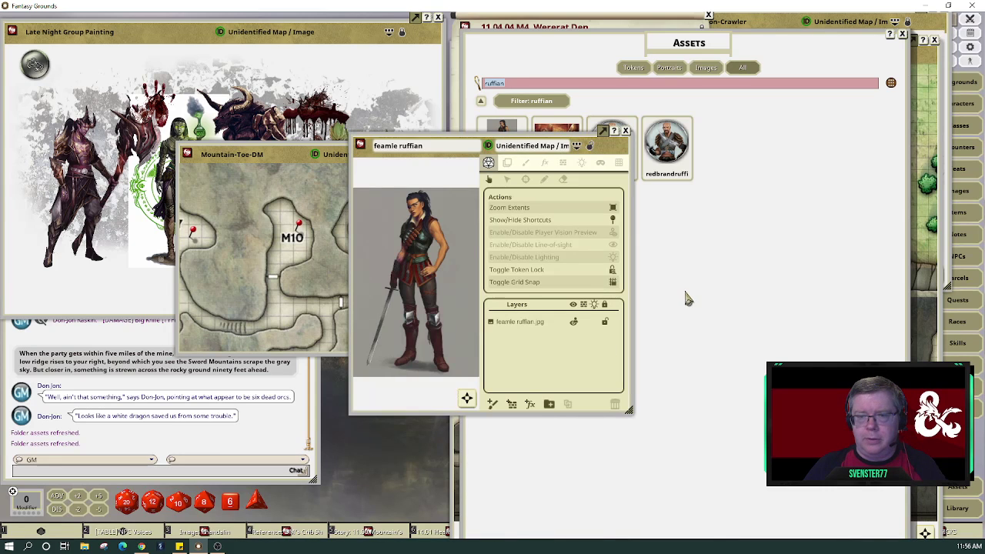
click(901, 35)
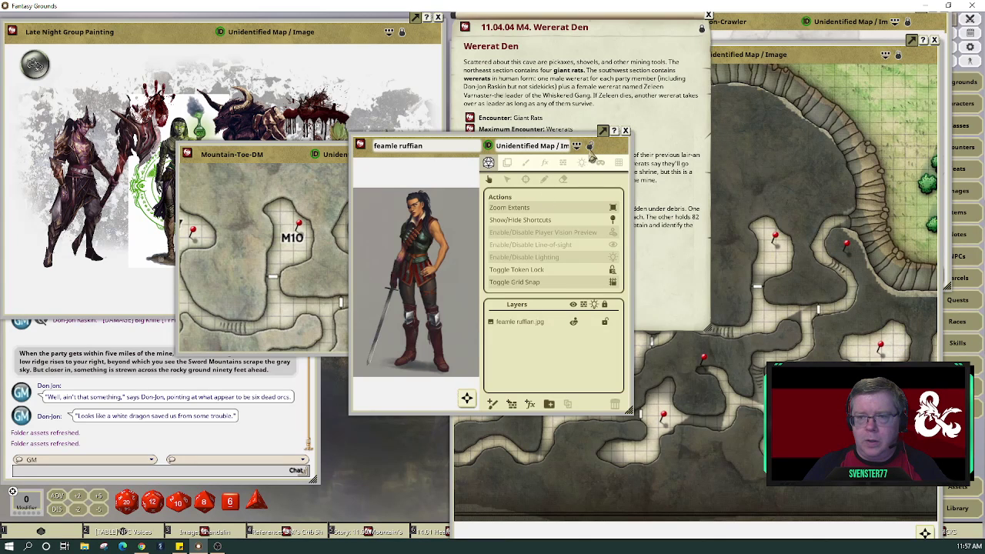
click(590, 146)
scroll(536, 260, up, 2)
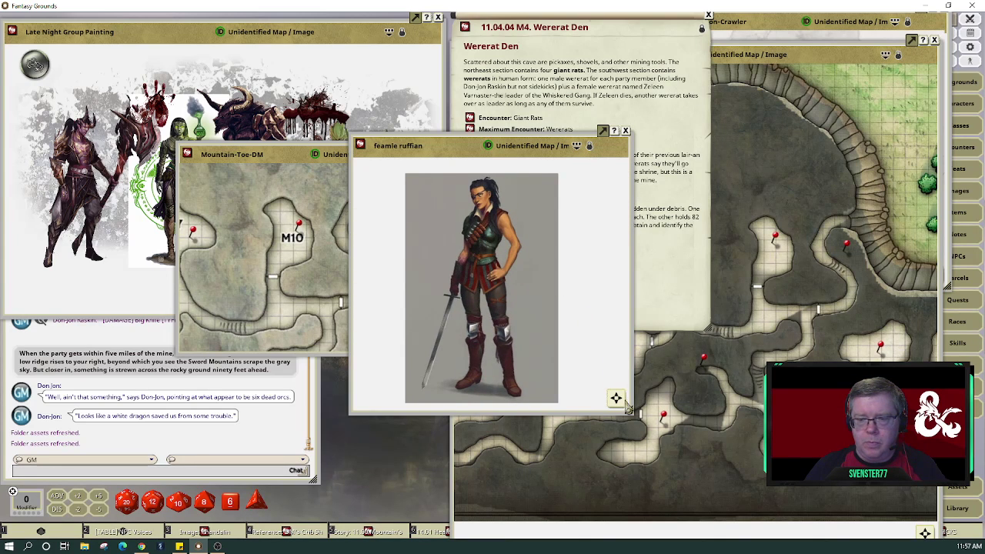
drag(632, 410, 579, 403)
drag(562, 363, 718, 398)
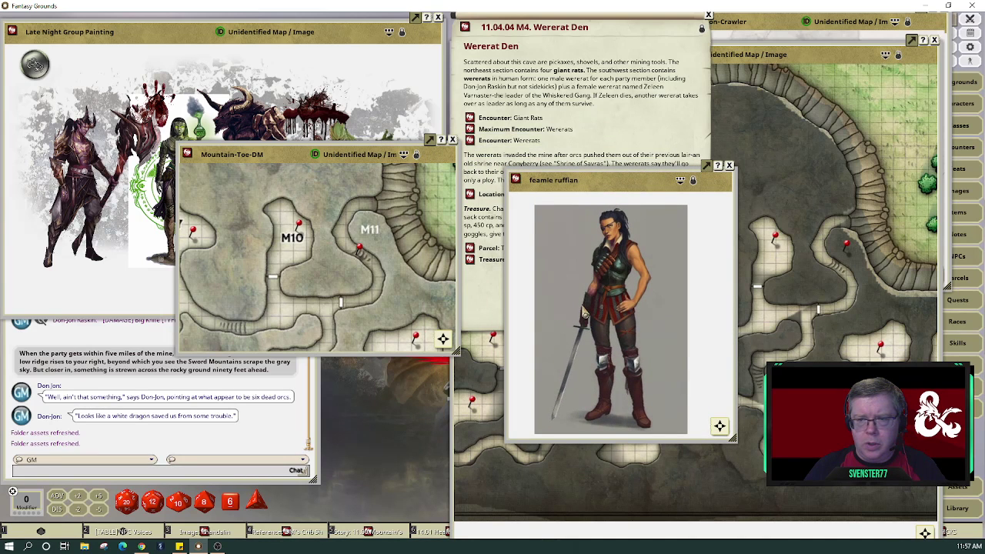
- Unlock the swordswoman image record, correct its name to "female ruffian", and lock it again
click(693, 181)
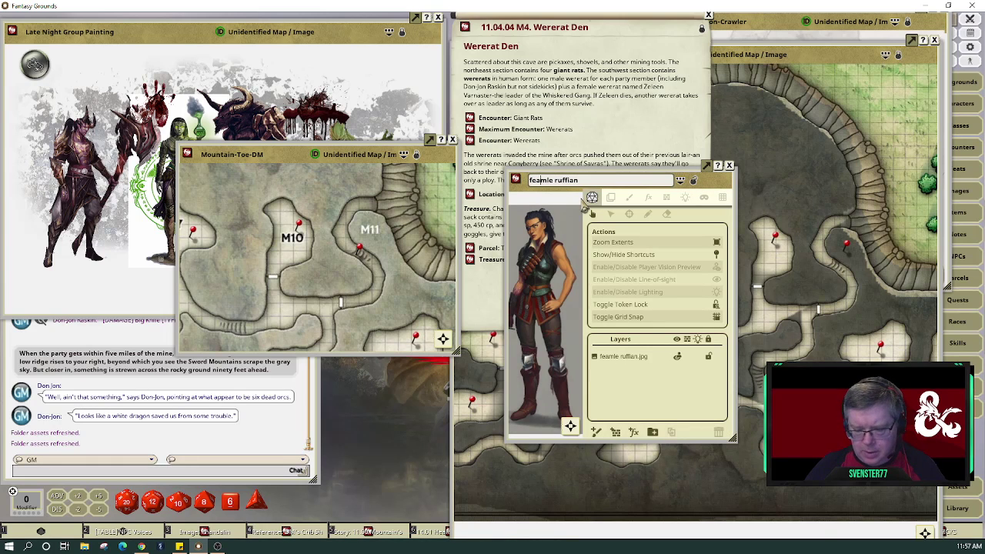
key(BackSpace)
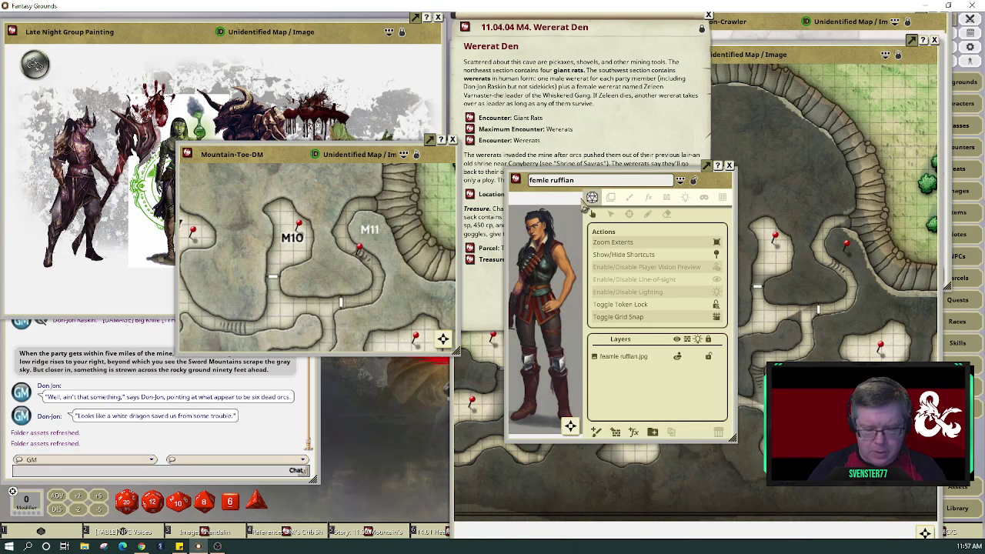
text(a)
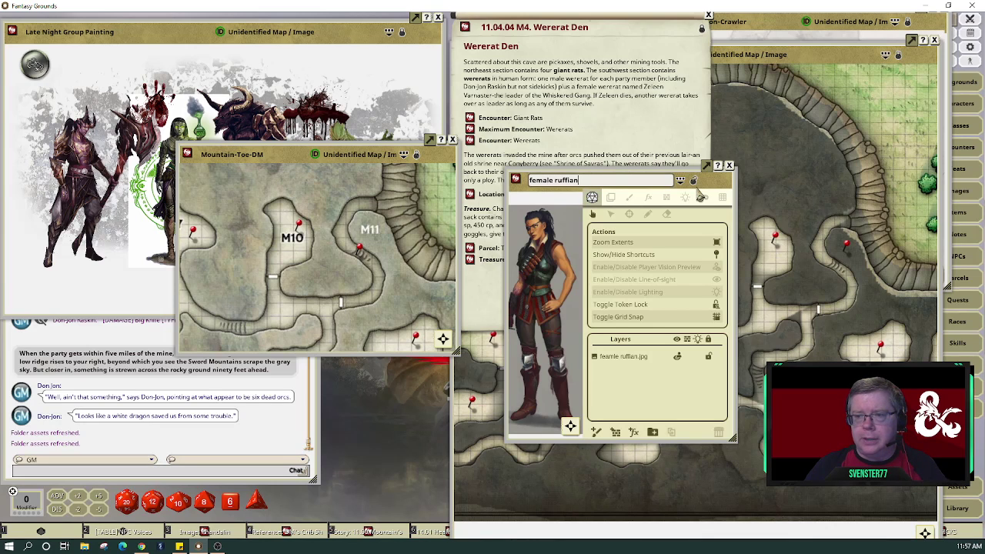
click(699, 191)
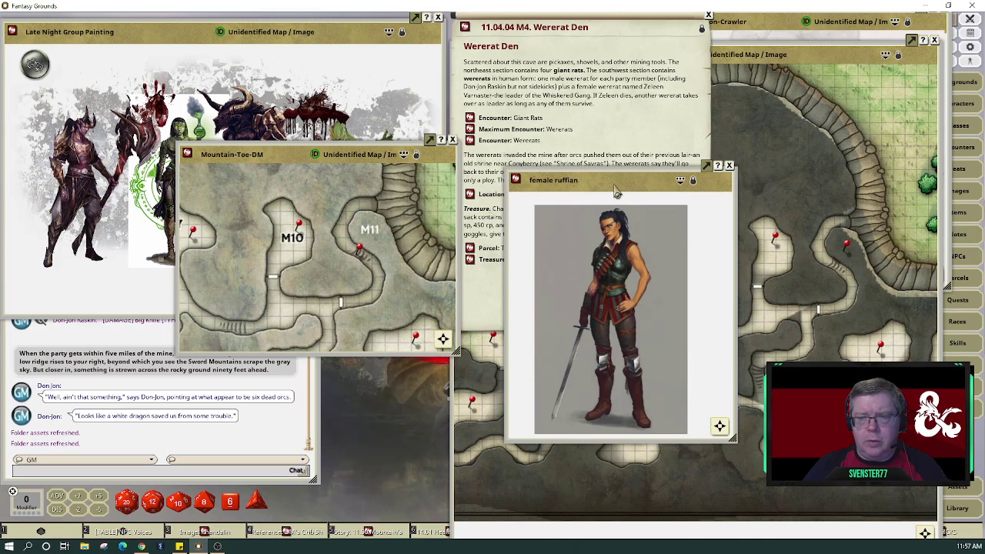
- Give the female ruffian image the unidentified name "Zeleen", lock the record, and mark it as unidentified
drag(616, 192, 306, 160)
click(384, 149)
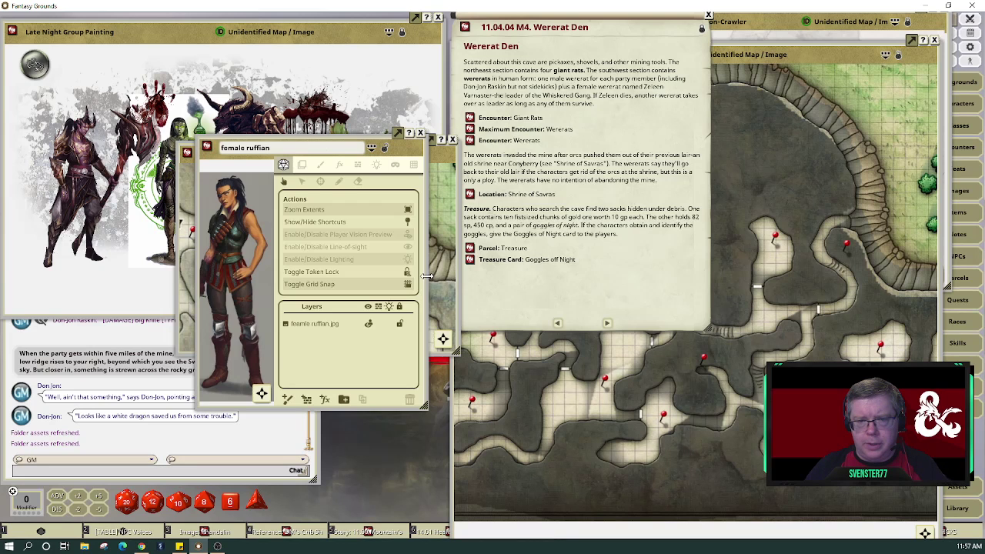
drag(426, 274, 601, 268)
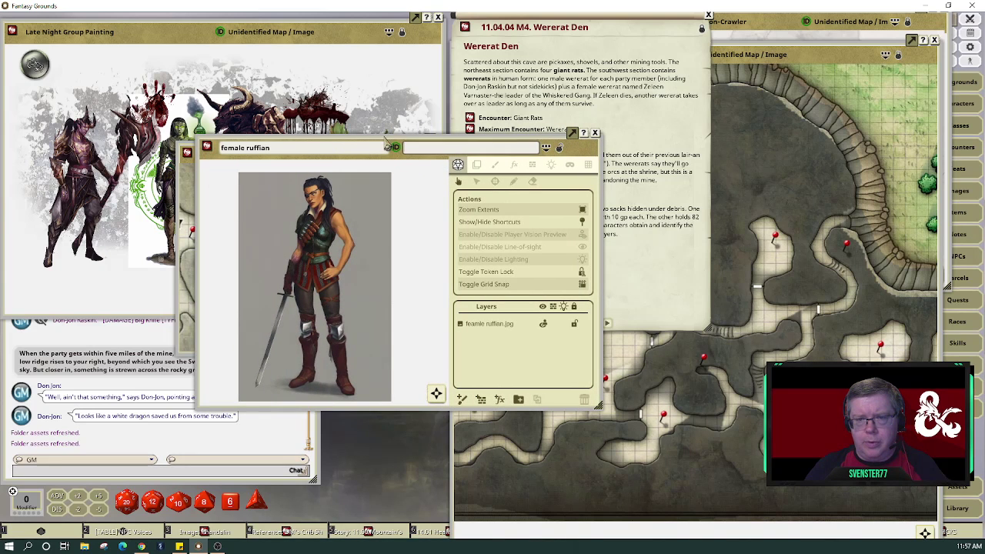
drag(384, 138, 224, 136)
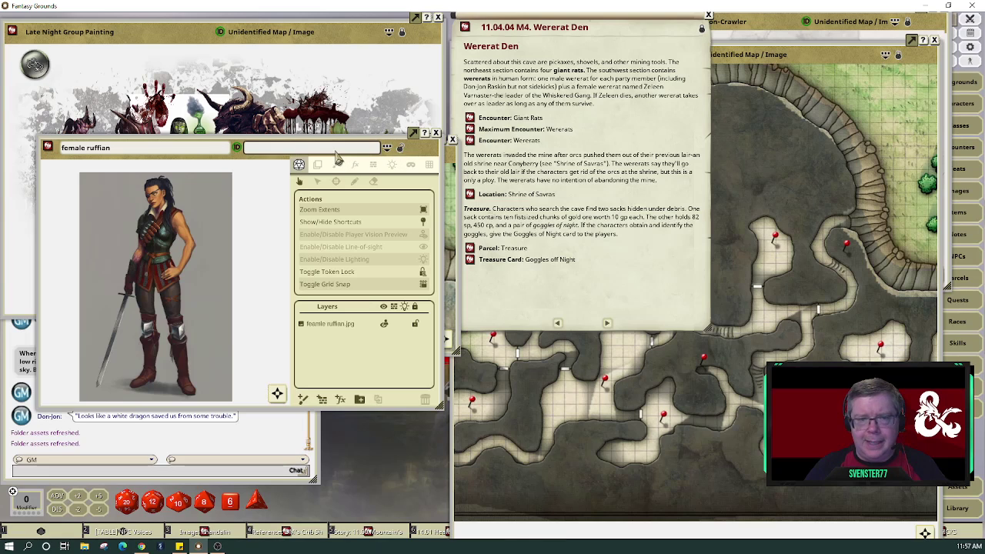
text(Ze)
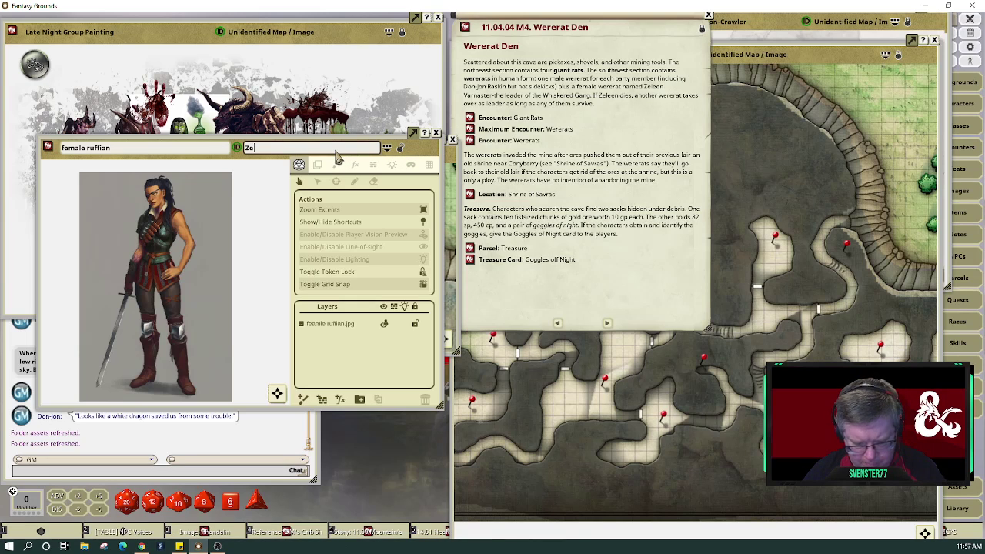
text(leenm)
key(BackSpace)
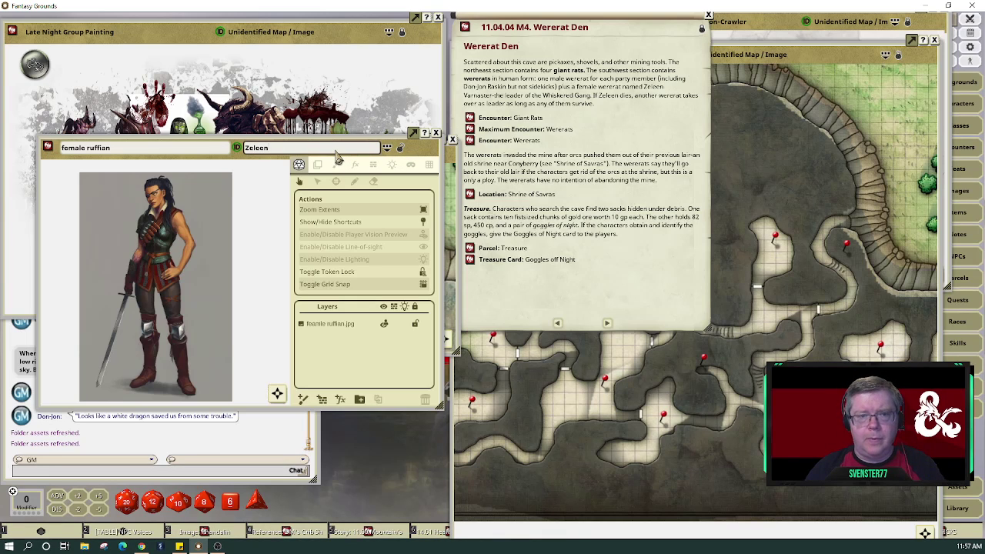
click(388, 149)
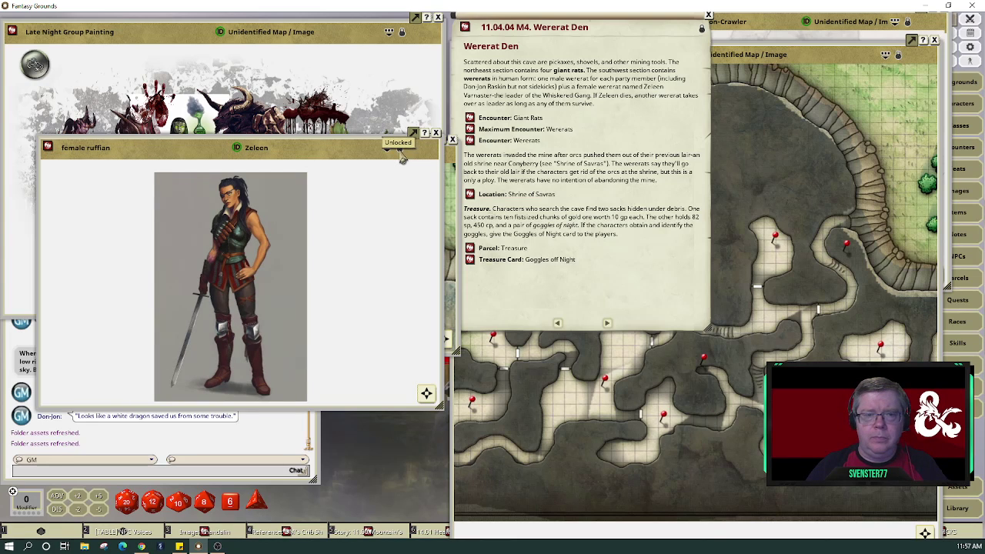
click(238, 148)
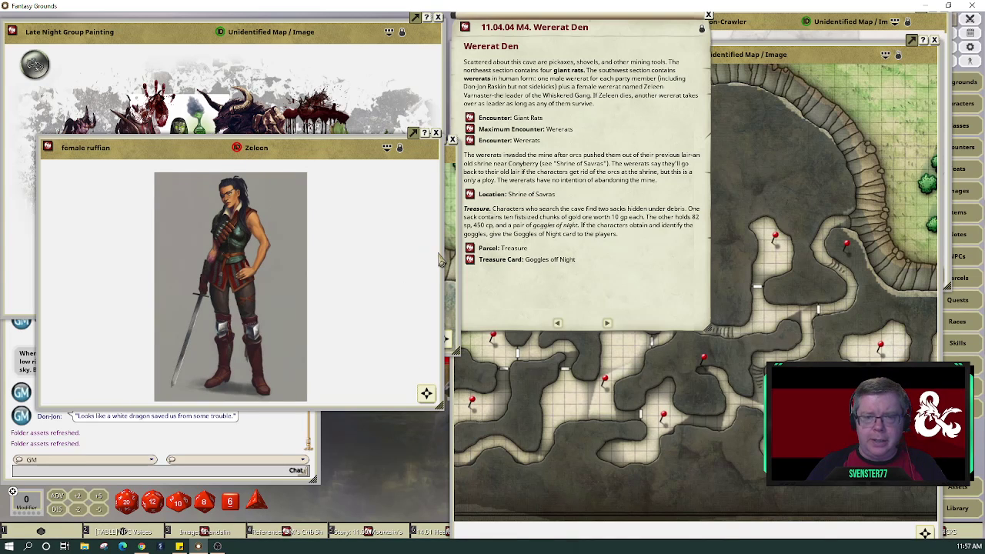
- Narrow the female ruffian image window and place it beside the Wererat Den story text
drag(440, 254, 280, 254)
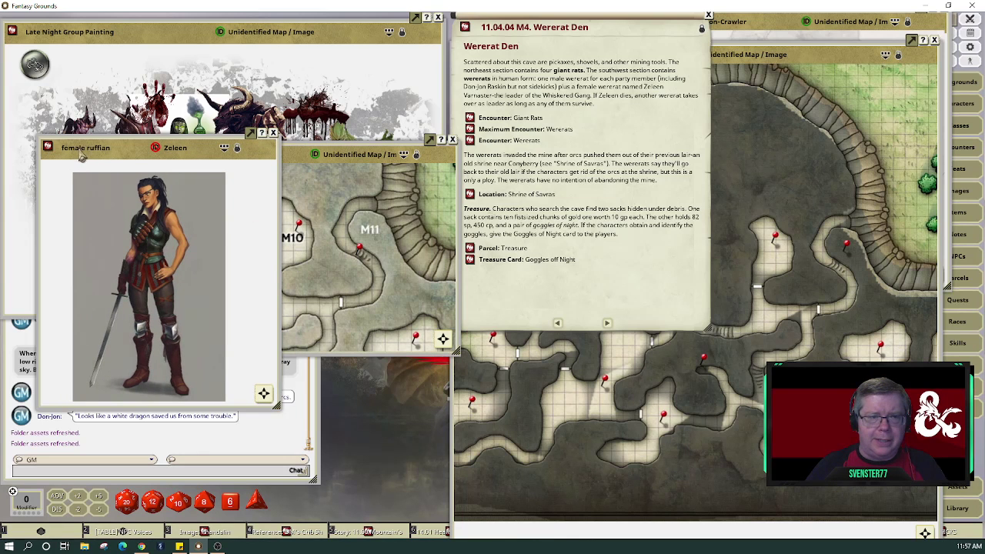
drag(136, 144, 629, 217)
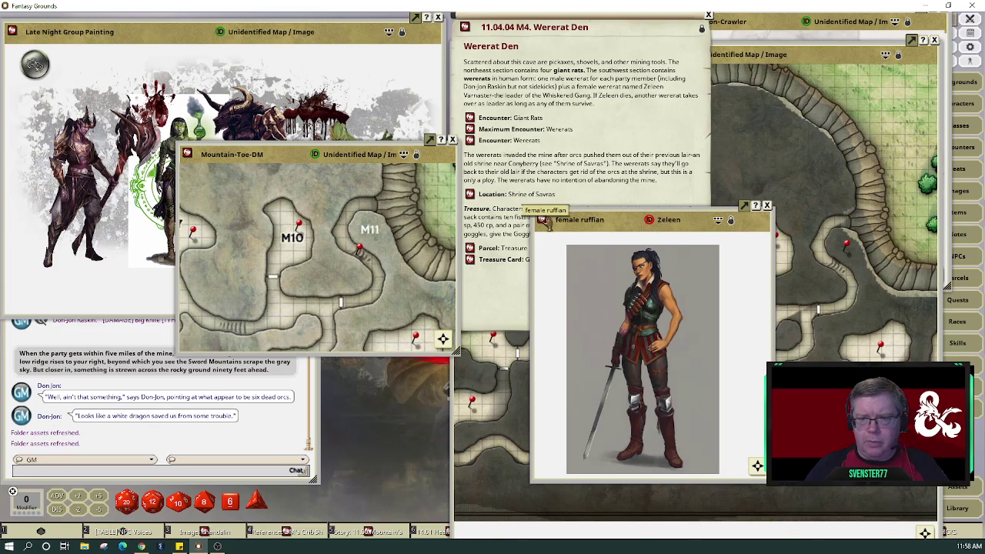
- Review the Giant Rats encounter from the Wererat Den story and its Giant Rat description, and move the encounter aside
click(588, 142)
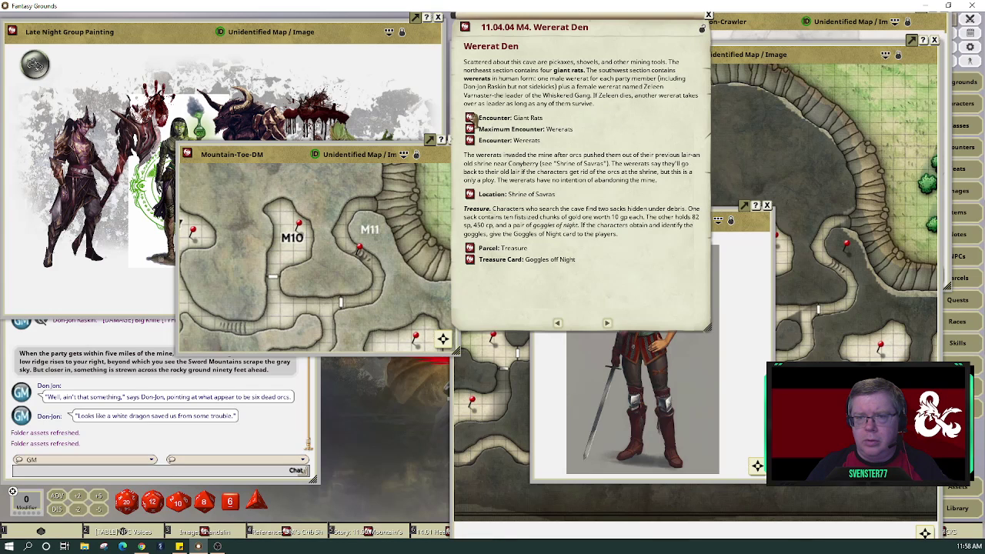
click(470, 117)
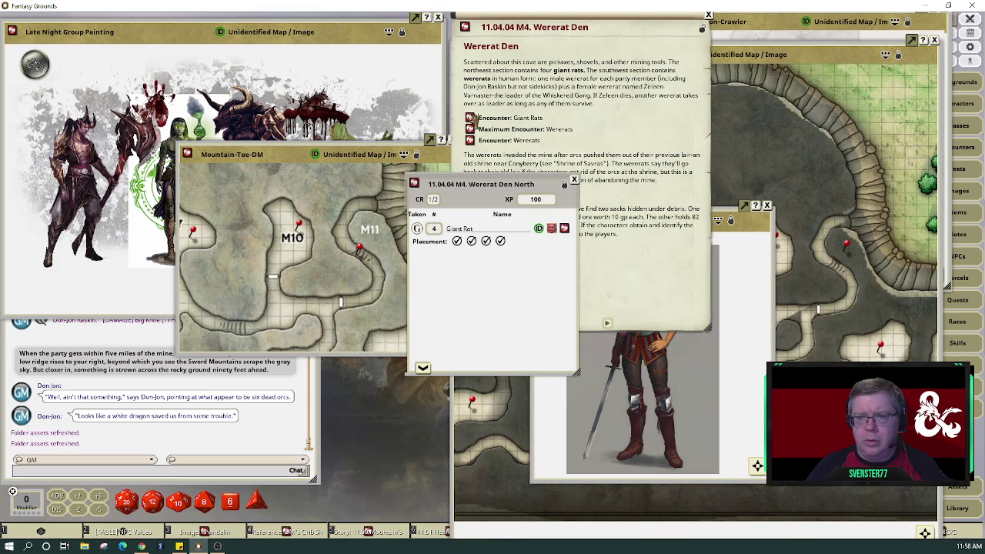
click(565, 230)
click(607, 232)
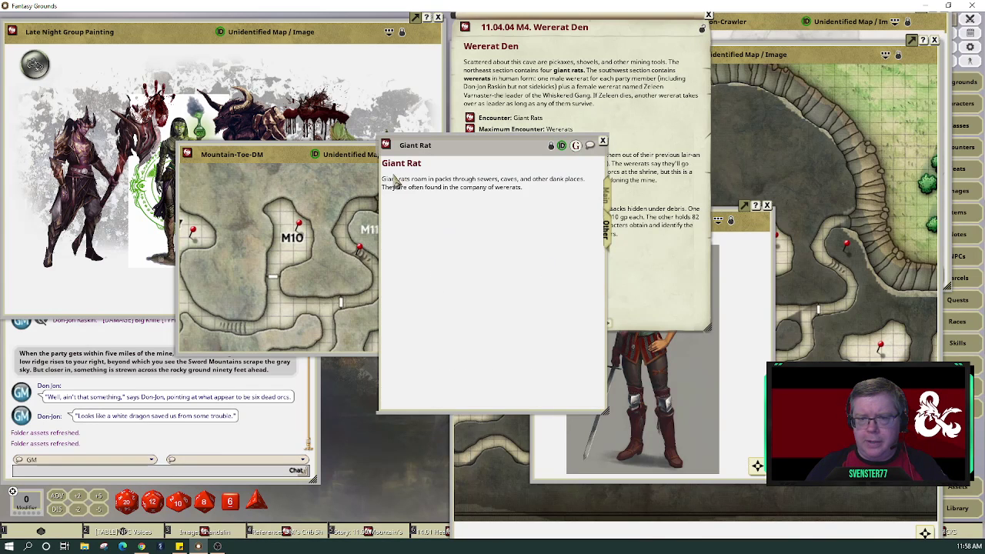
click(602, 142)
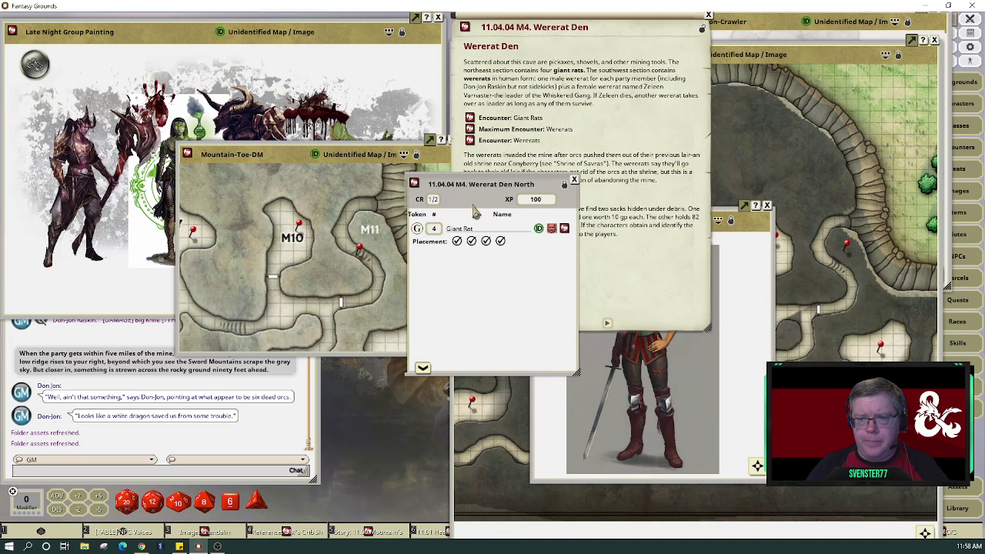
drag(477, 189, 257, 234)
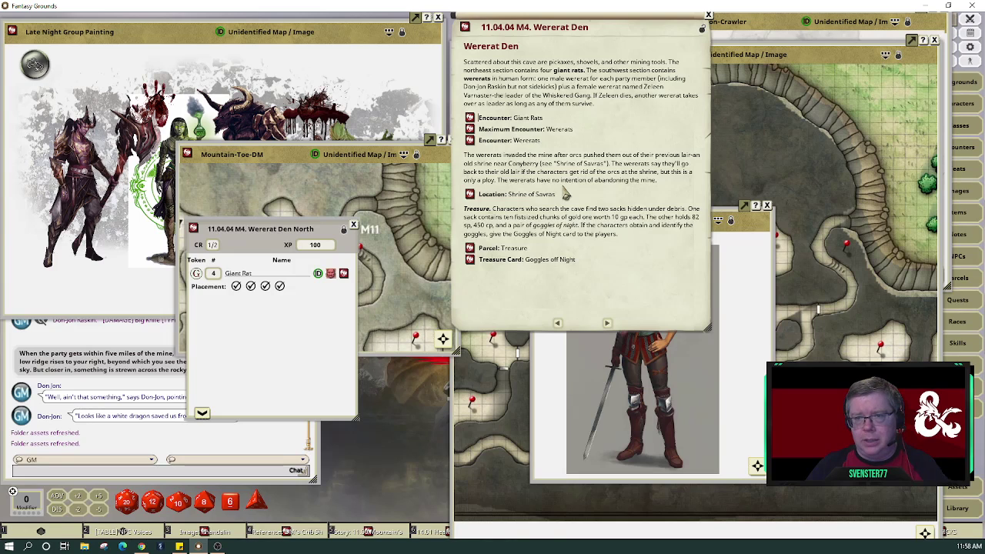
- Add blank lines after the Wererat Den story's opening paragraph and insert a link to the Zeleen image there
click(764, 307)
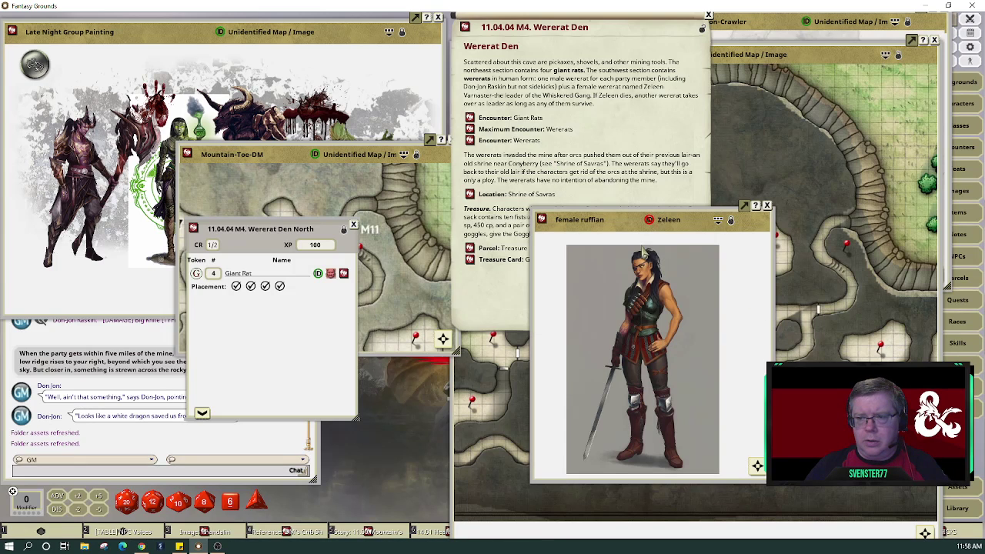
click(582, 154)
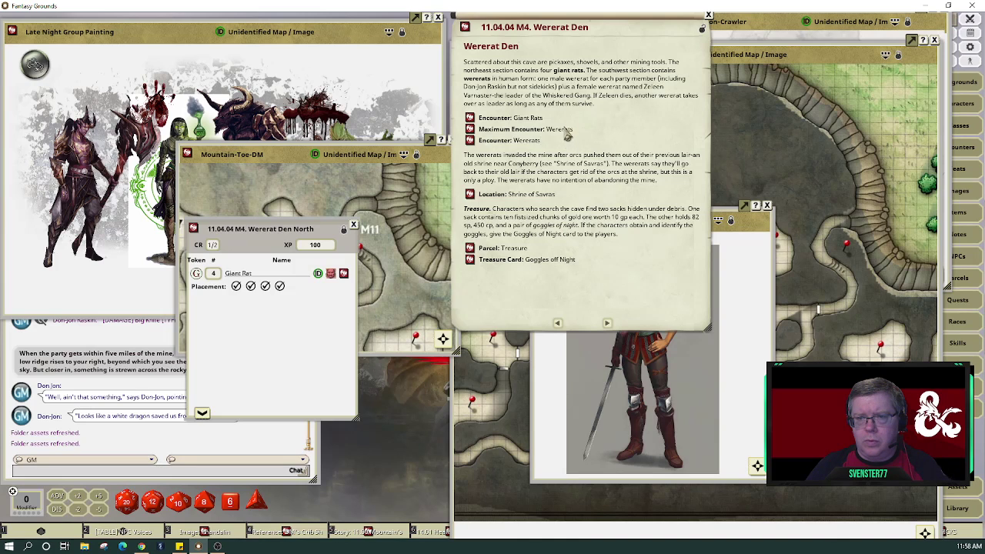
click(596, 108)
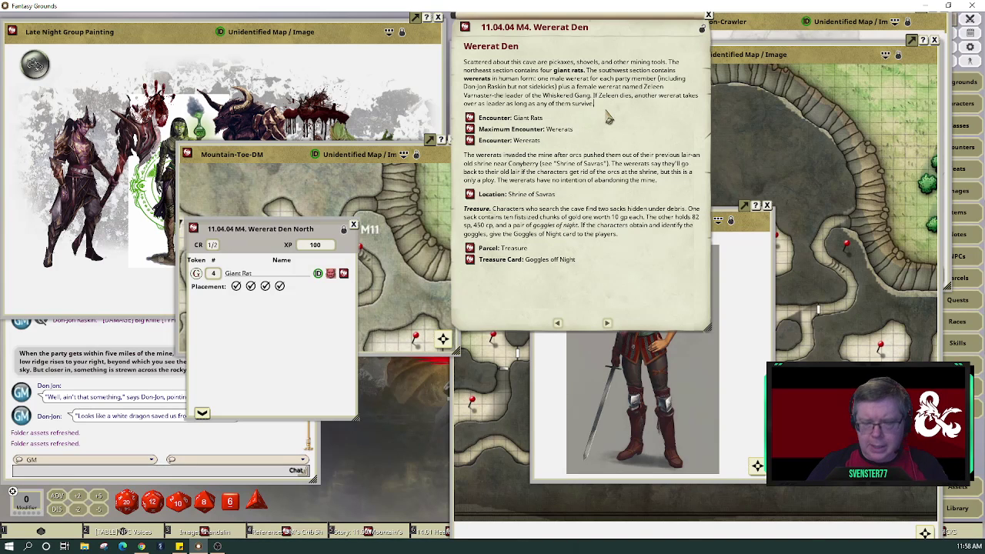
key(Return)
key(Return)
key(Return)
click(737, 251)
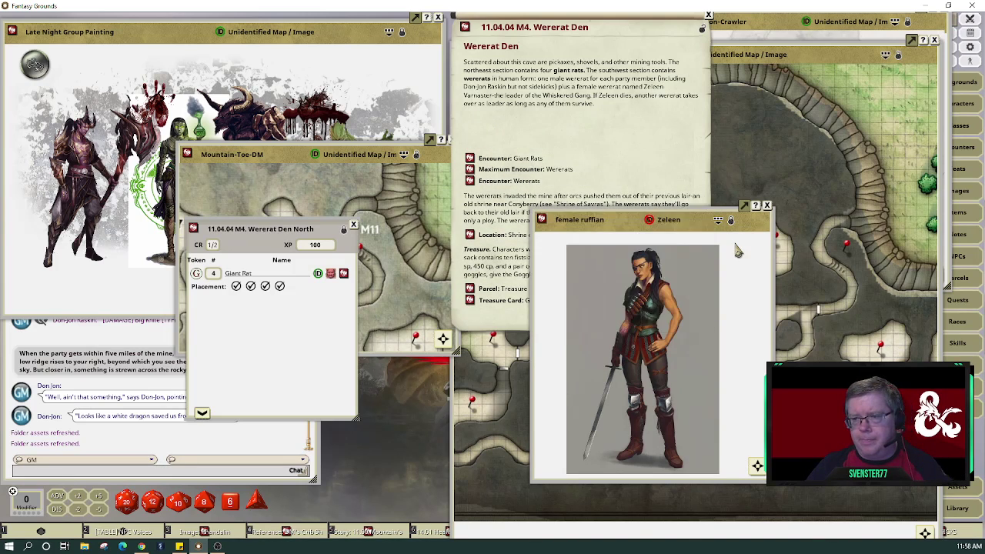
drag(541, 222, 475, 120)
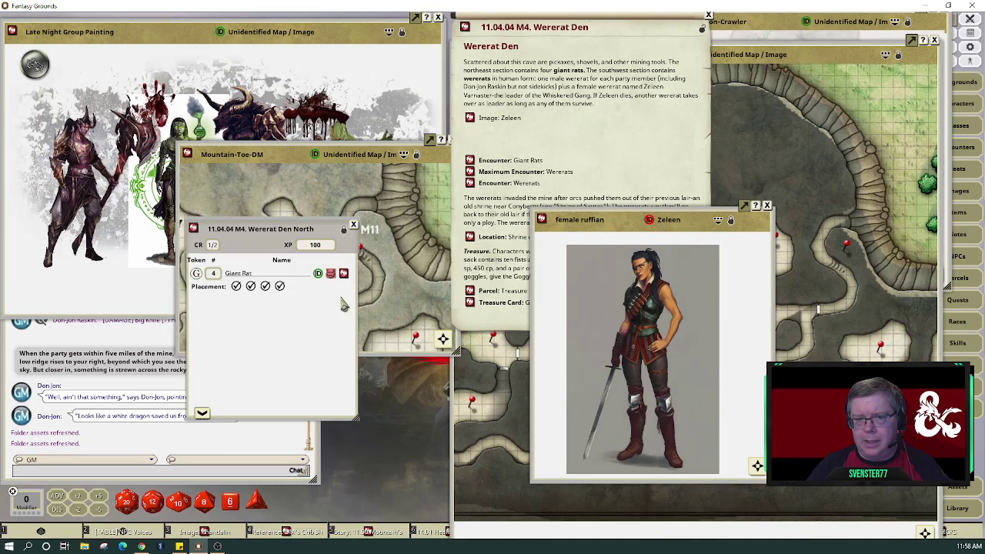
- Close the female ruffian image and bring the Carrion-Crawler image to the front
drag(702, 225, 456, 239)
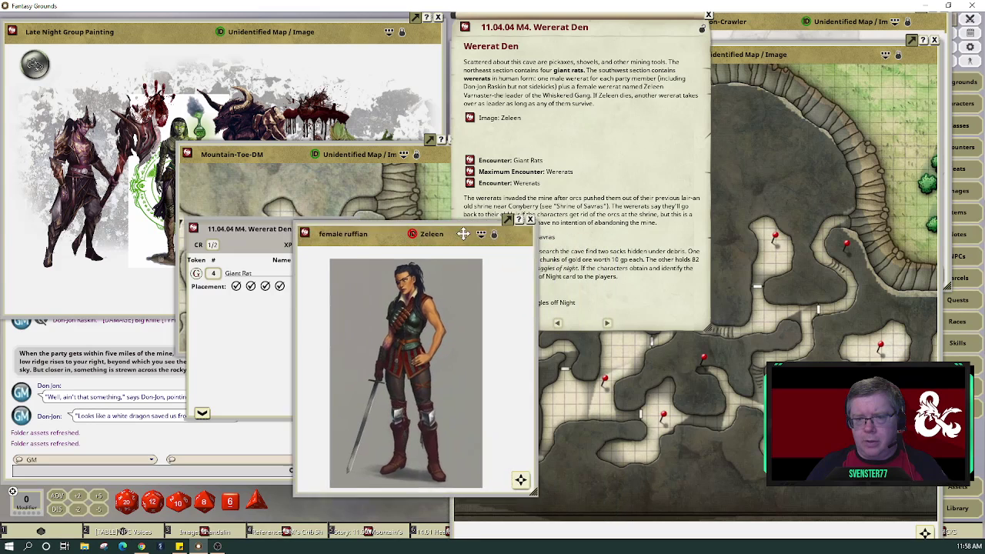
click(521, 220)
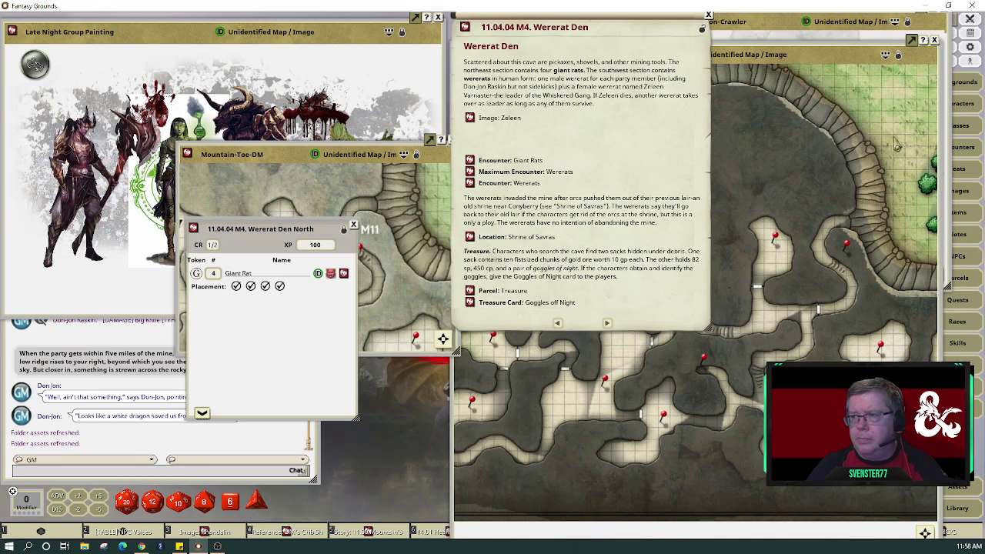
click(959, 189)
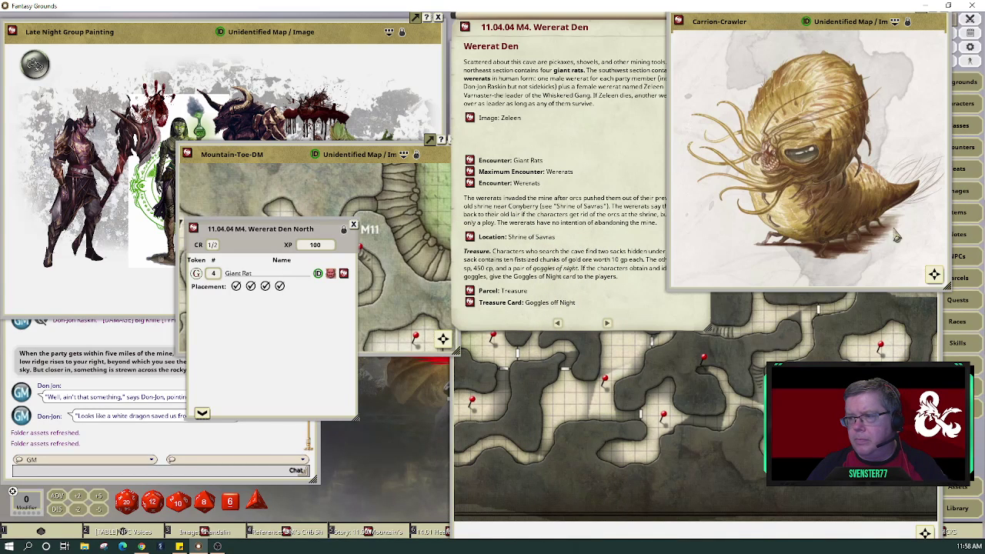
- Add a link to the Wererat image from the image library below the Zeleen image in the Wererat Den story and preview it
click(960, 190)
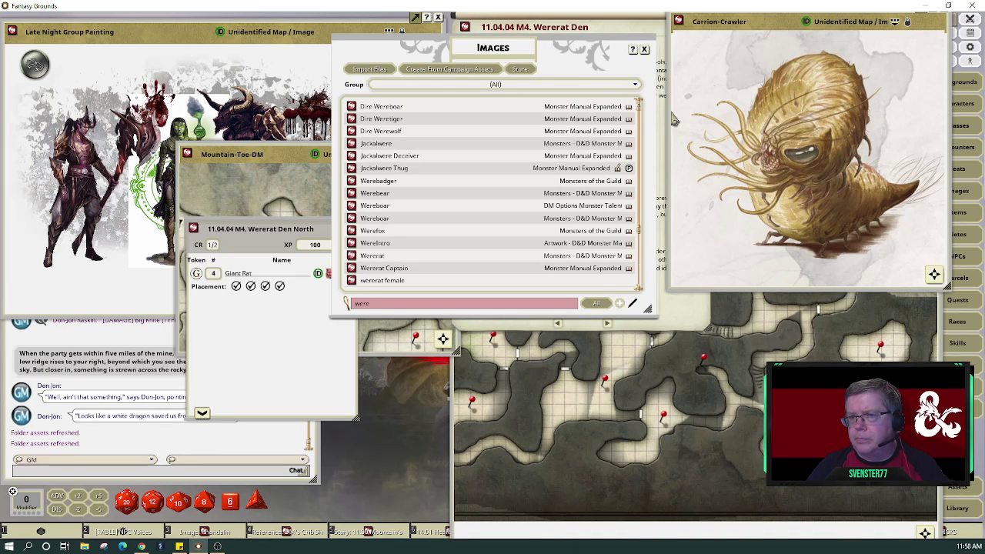
drag(579, 61, 849, 122)
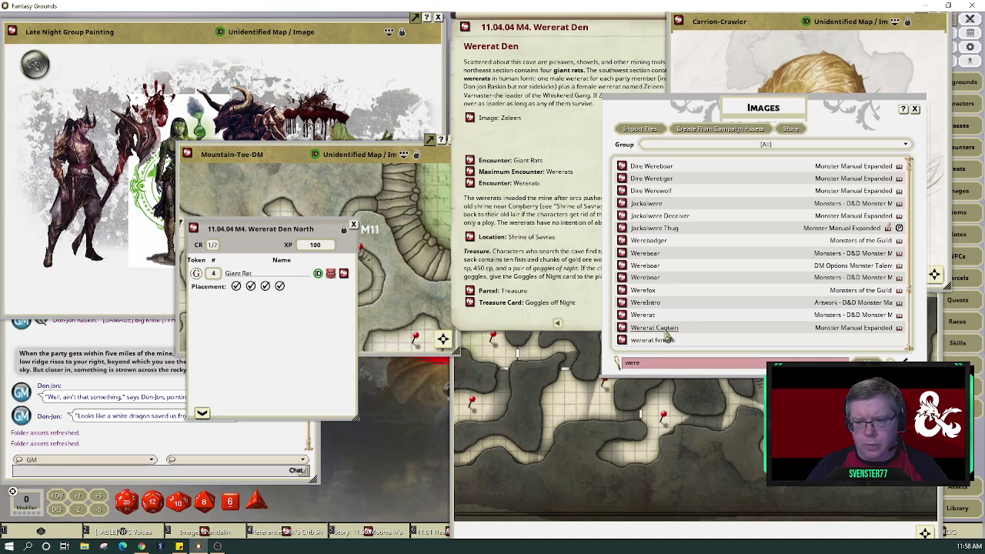
scroll(751, 317, down, 3)
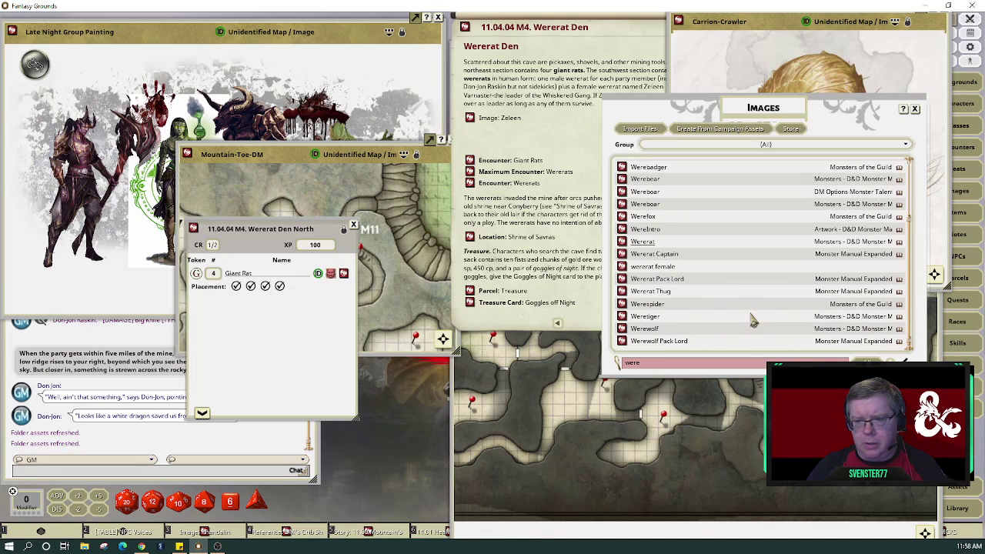
scroll(701, 313, up, 1)
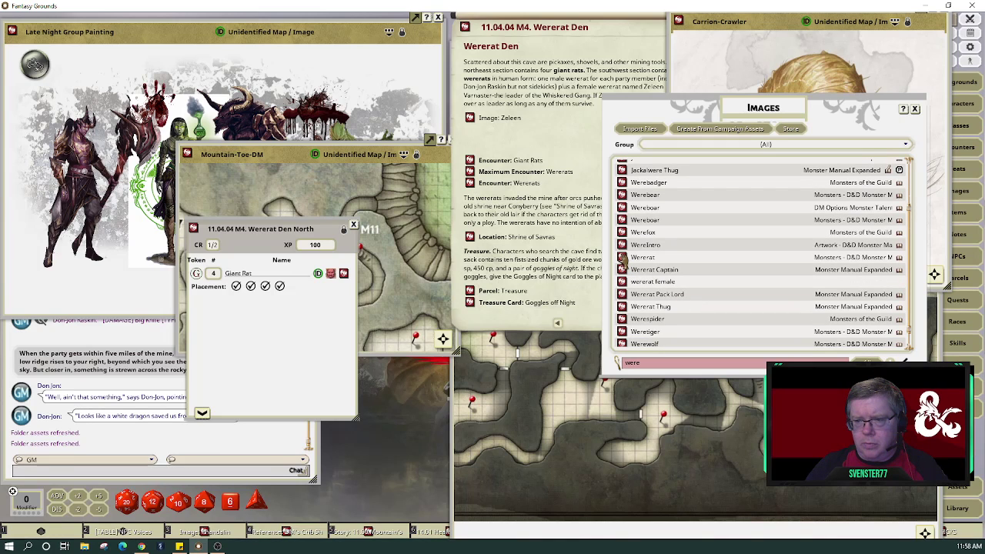
drag(483, 132, 479, 129)
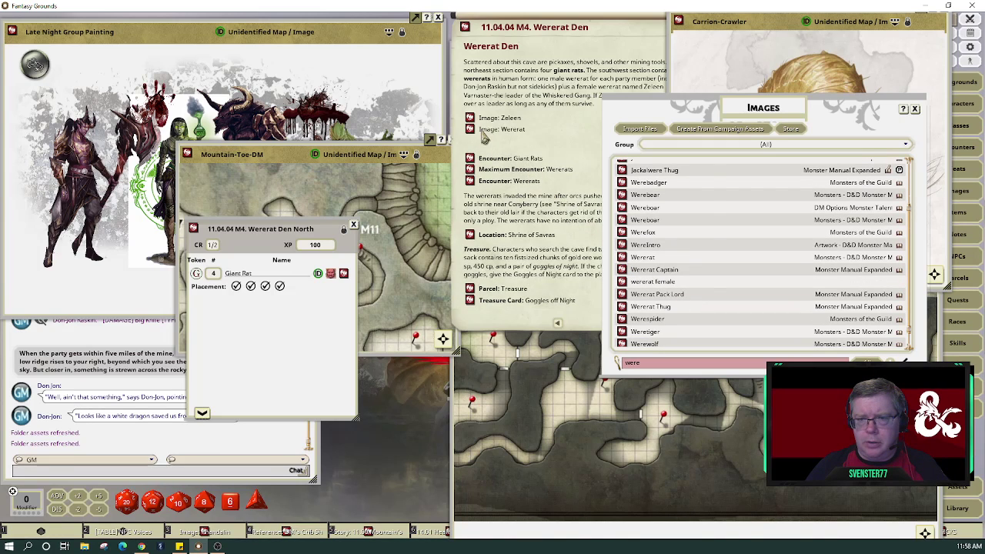
click(470, 130)
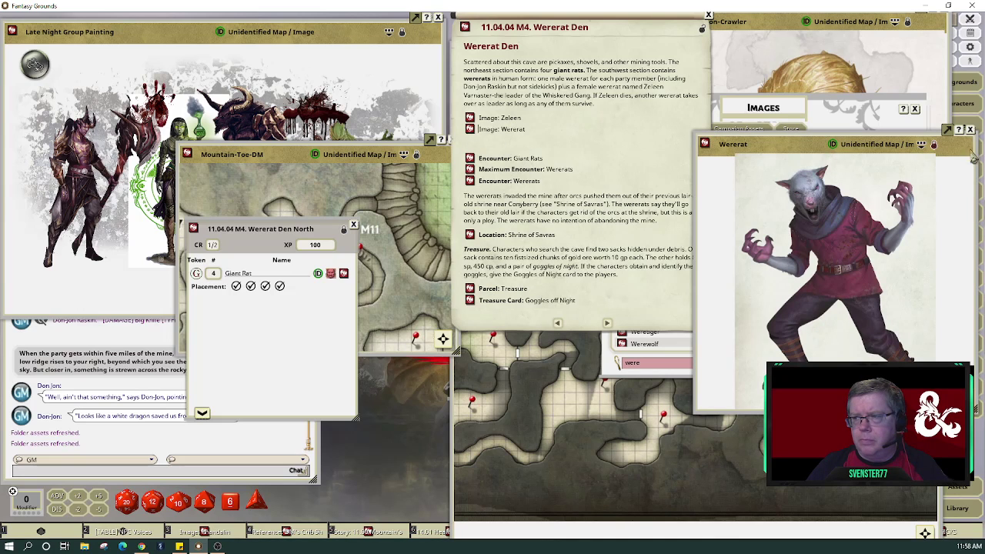
click(971, 131)
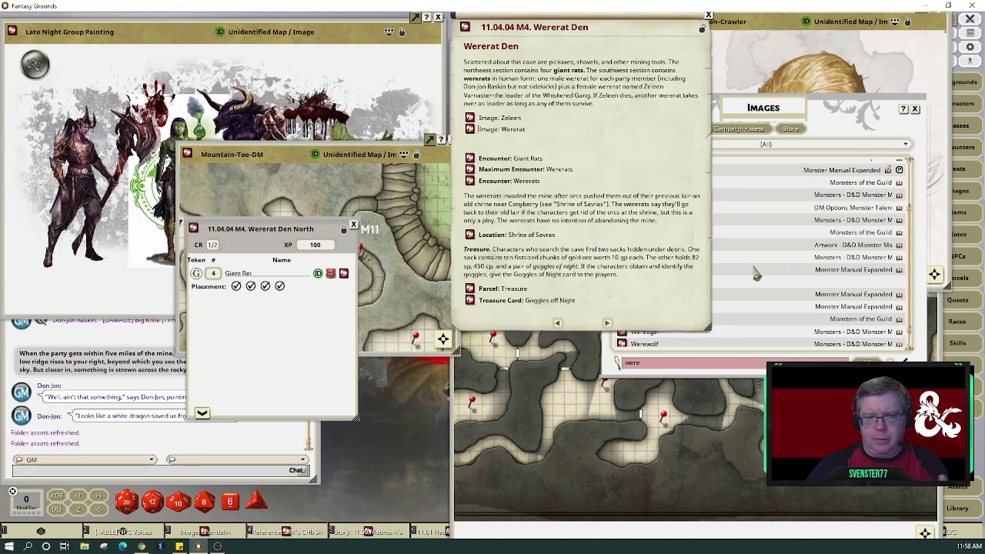
- Open the wererat female image from its pin on the Mountain-Toe-Players map, and close that map
drag(287, 230, 411, 310)
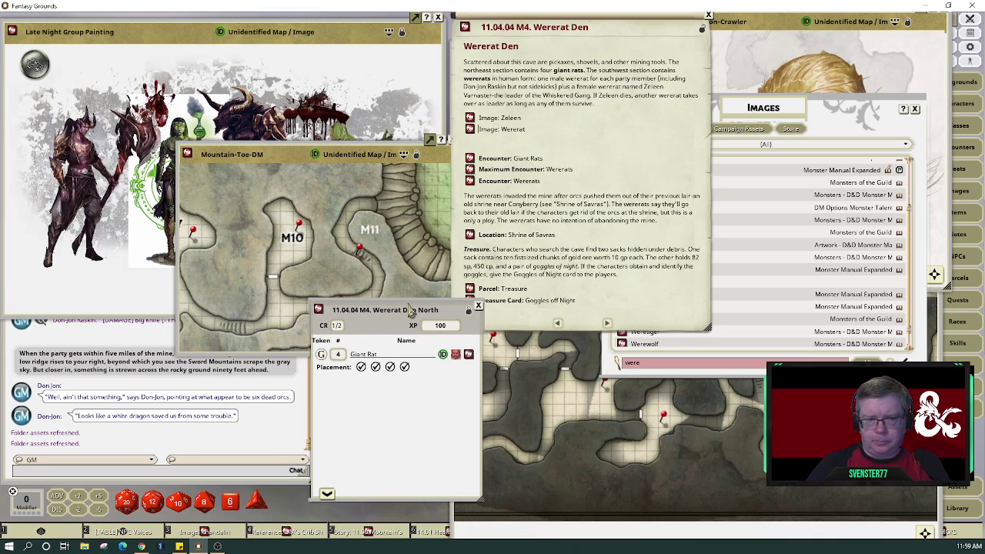
click(247, 279)
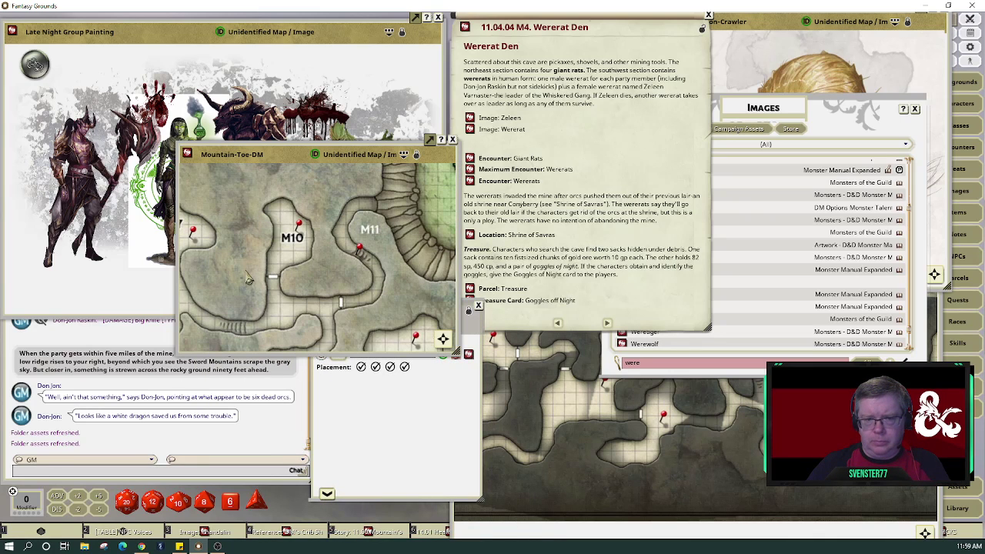
drag(266, 300, 307, 280)
click(542, 401)
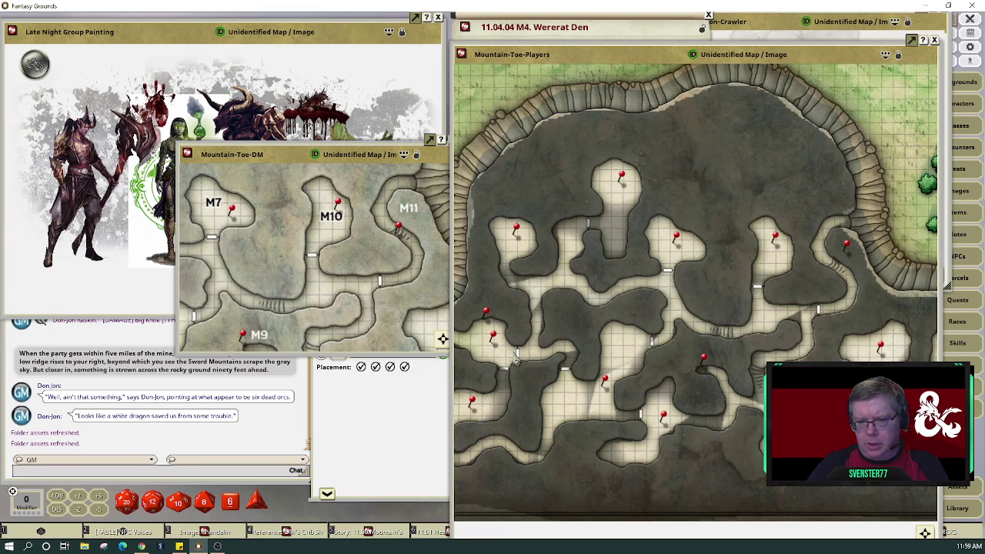
double_click(486, 314)
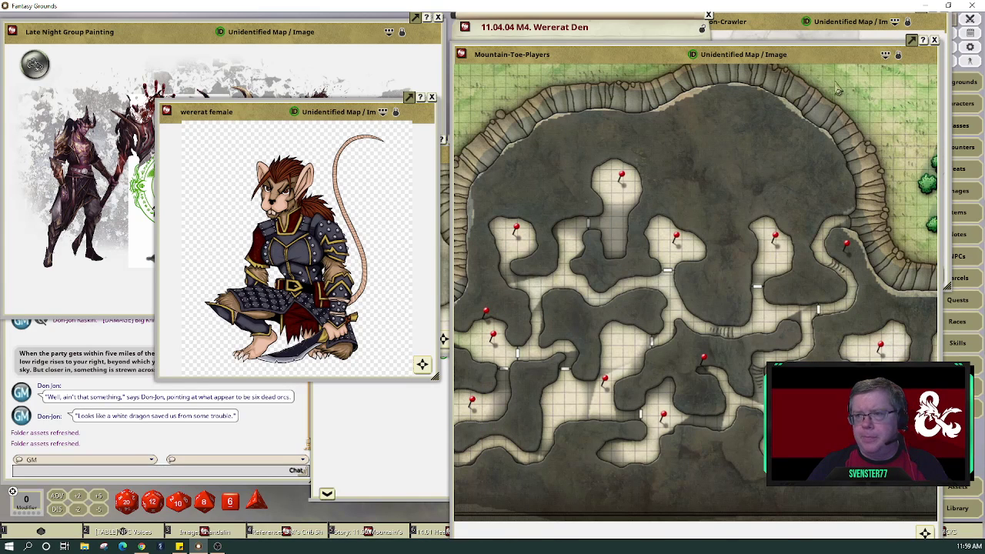
click(934, 43)
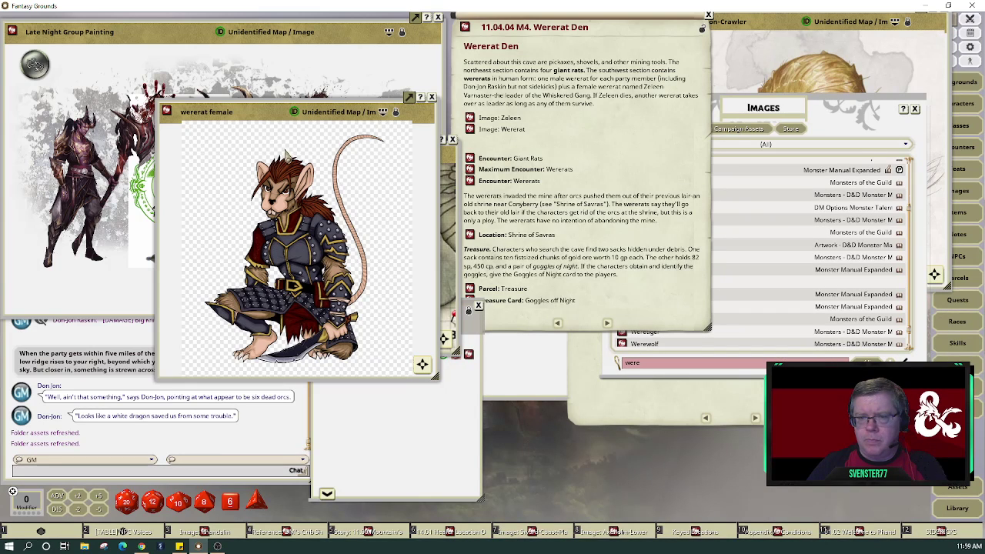
- Make room below the Wererat image link in the Wererat Den story and add a link to the wererat female image there
click(496, 150)
key(Return)
key(Return)
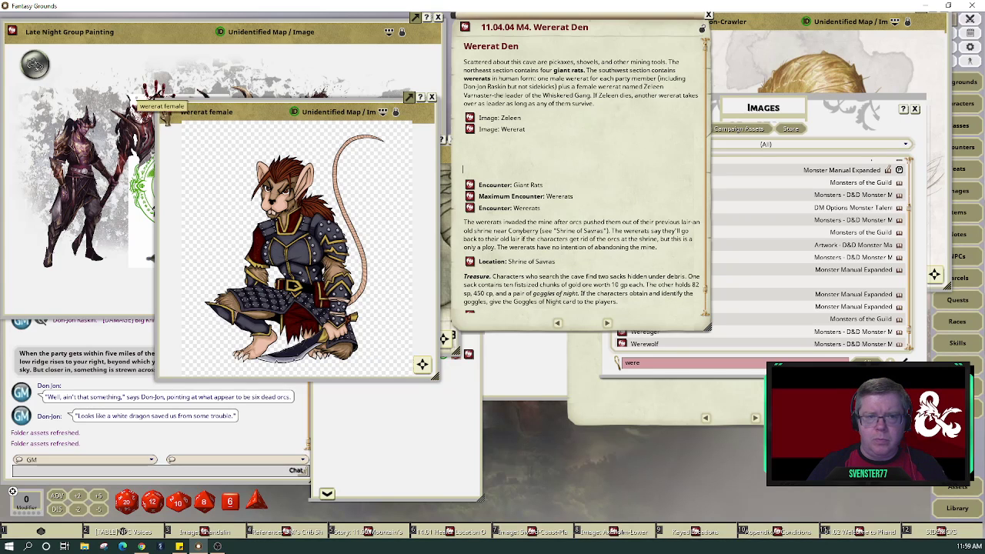
drag(167, 112, 471, 145)
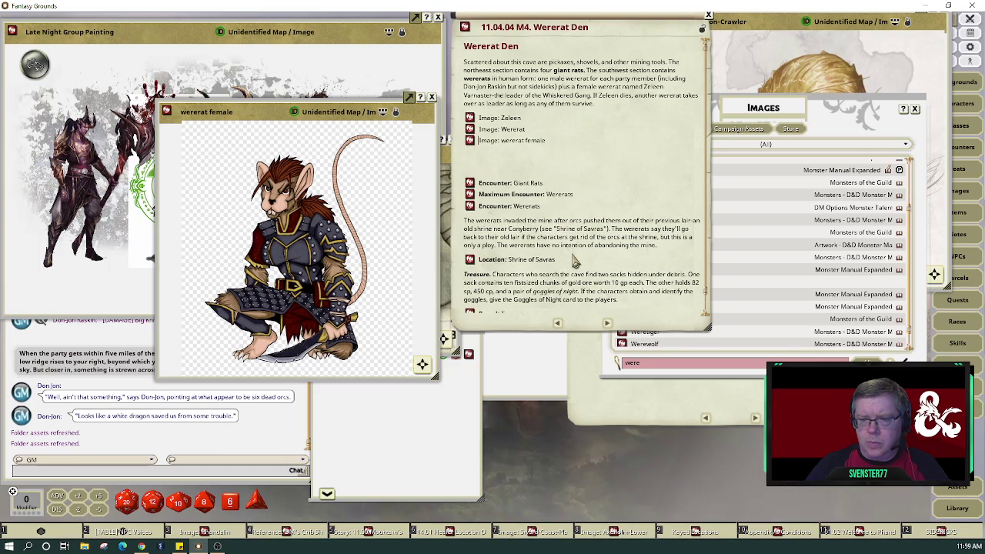
- Add the line "## IF FIGHT ENSUES - USE THIS IMAGE FOR VELEEN ###" below the Wererats encounter link
scroll(574, 262, down, 1)
scroll(573, 262, up, 1)
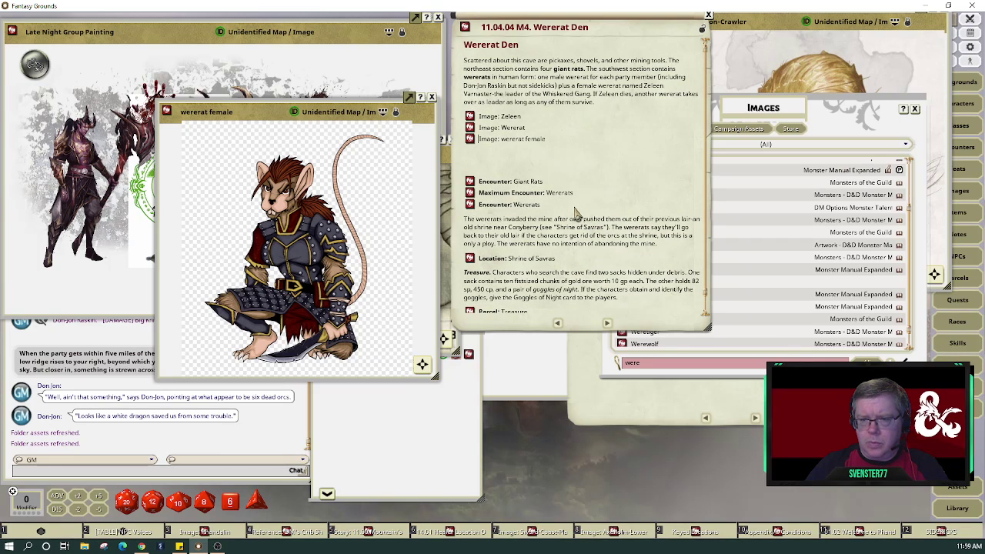
key(Return)
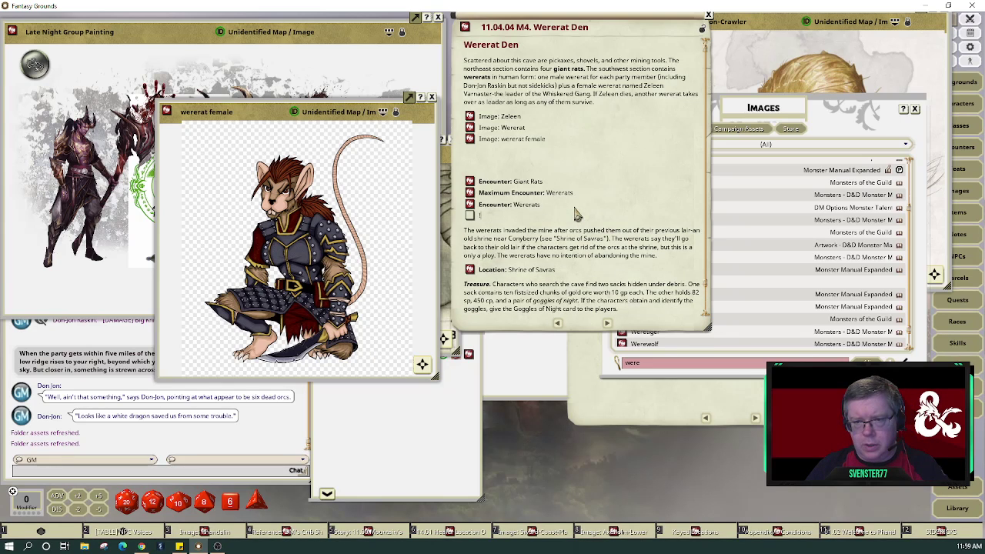
key(BackSpace)
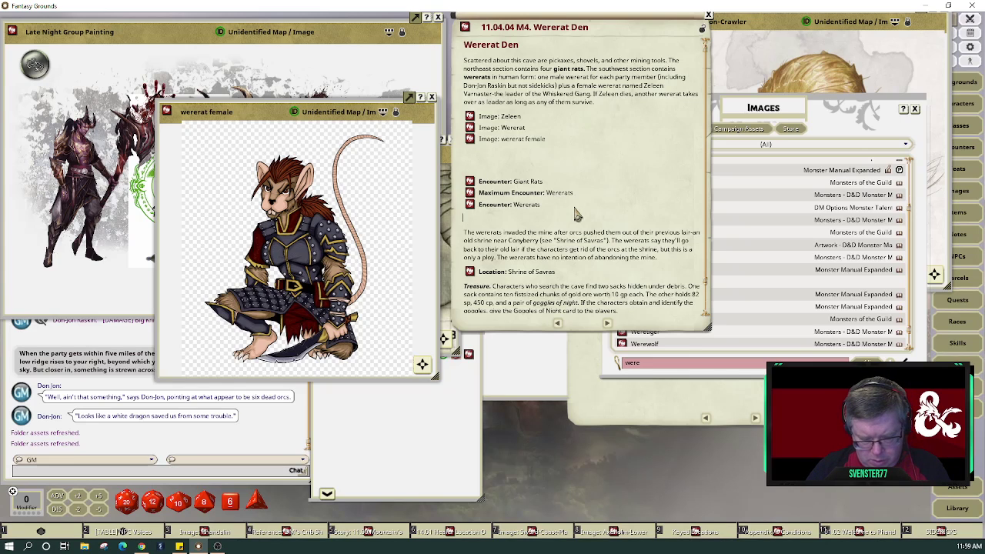
text(3)
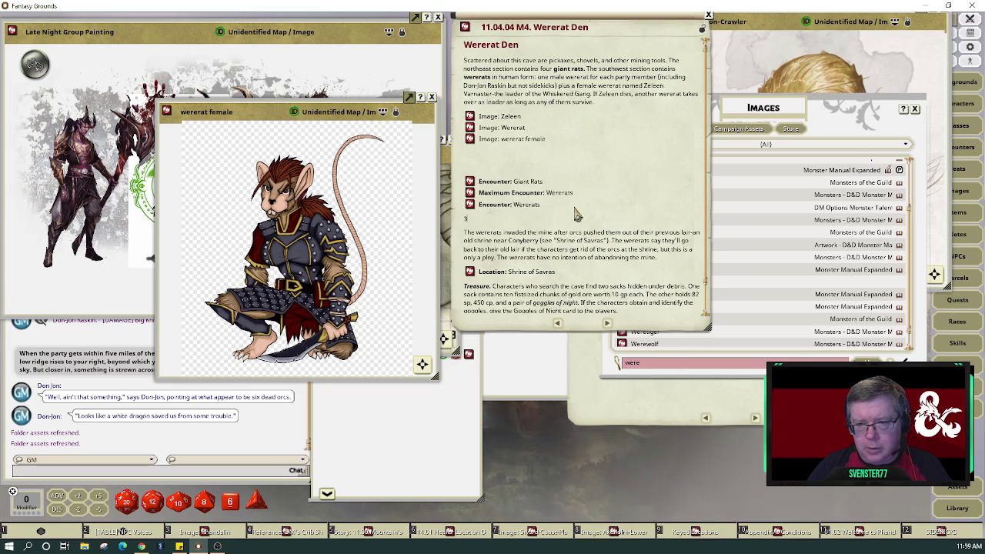
key(BackSpace)
text(##)
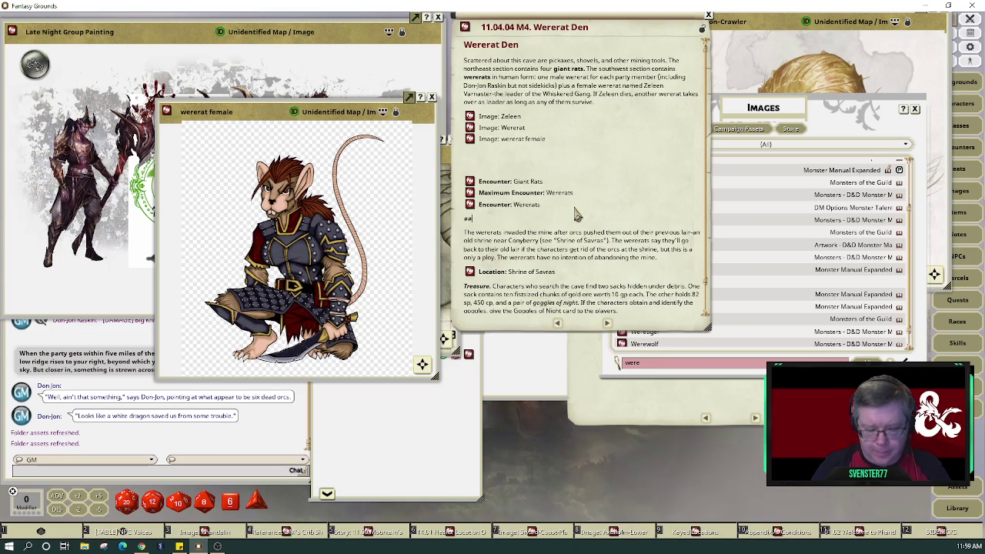
text( R)
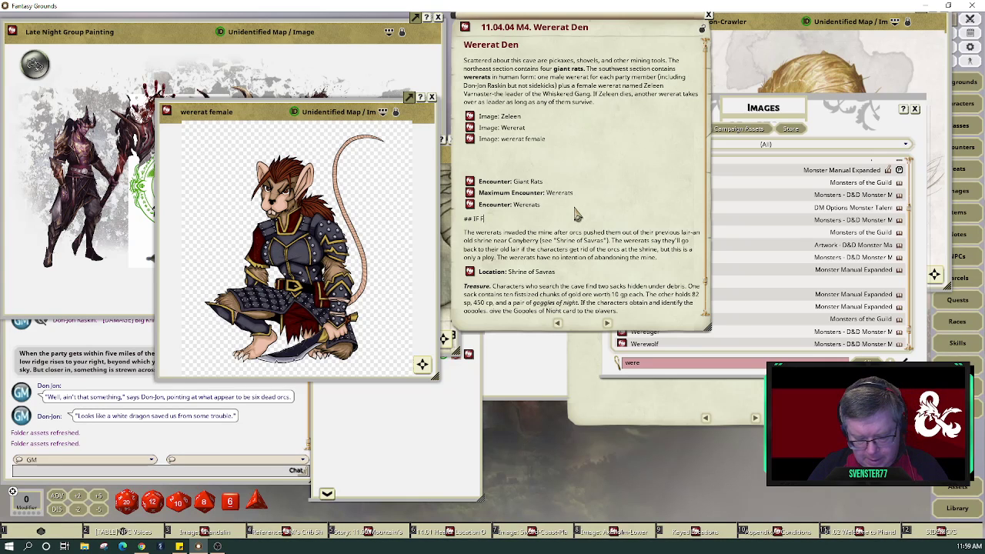
text(SUES)
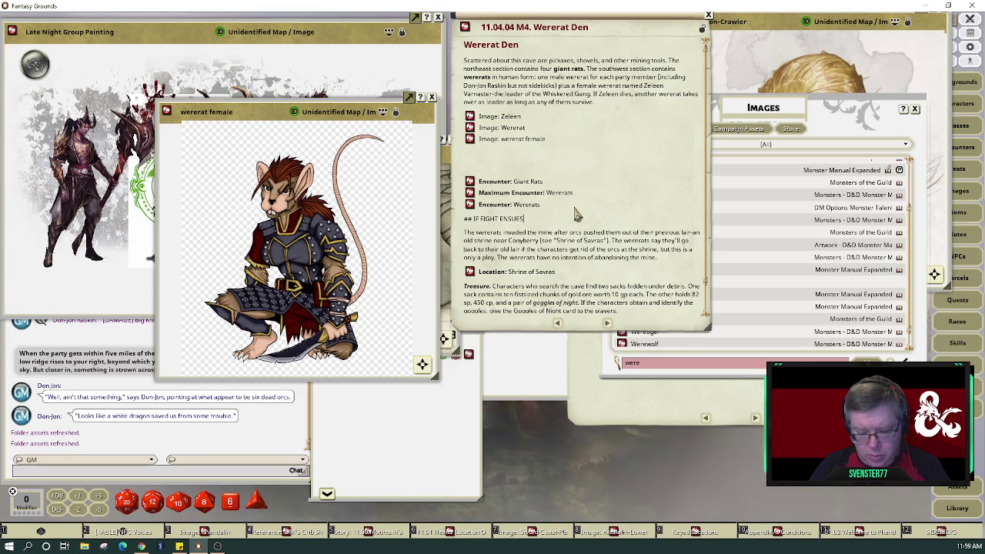
text( - US)
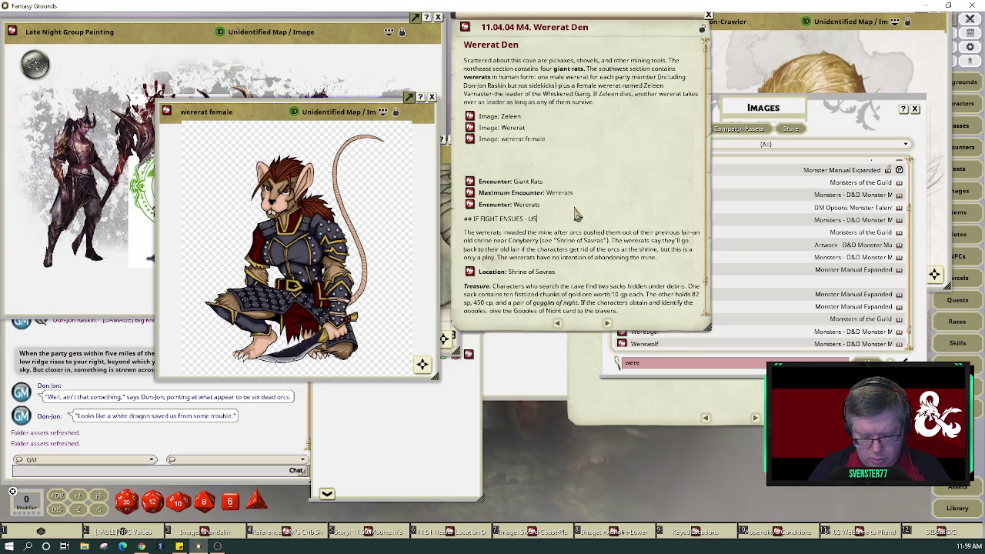
text(E THIS IMAGE)
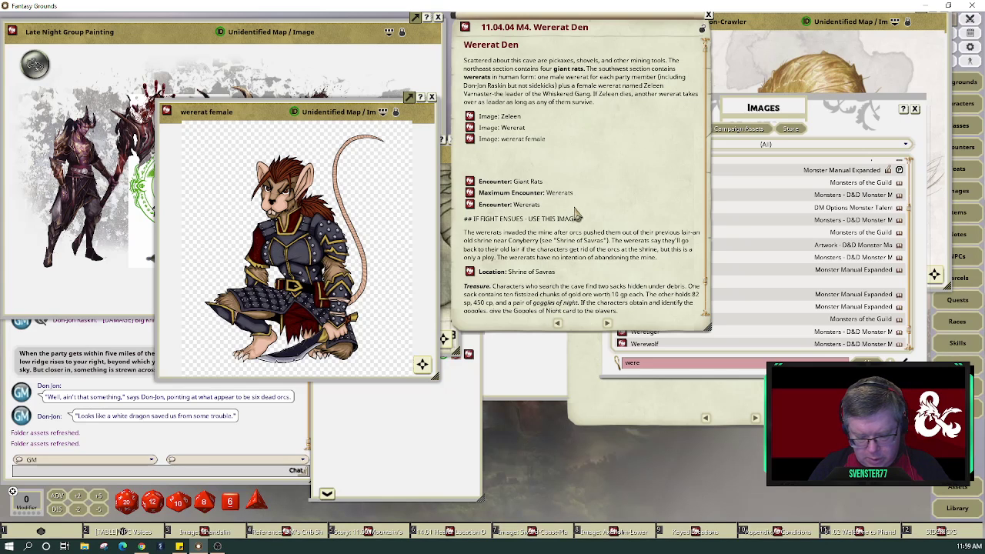
text( FOR MELEE)
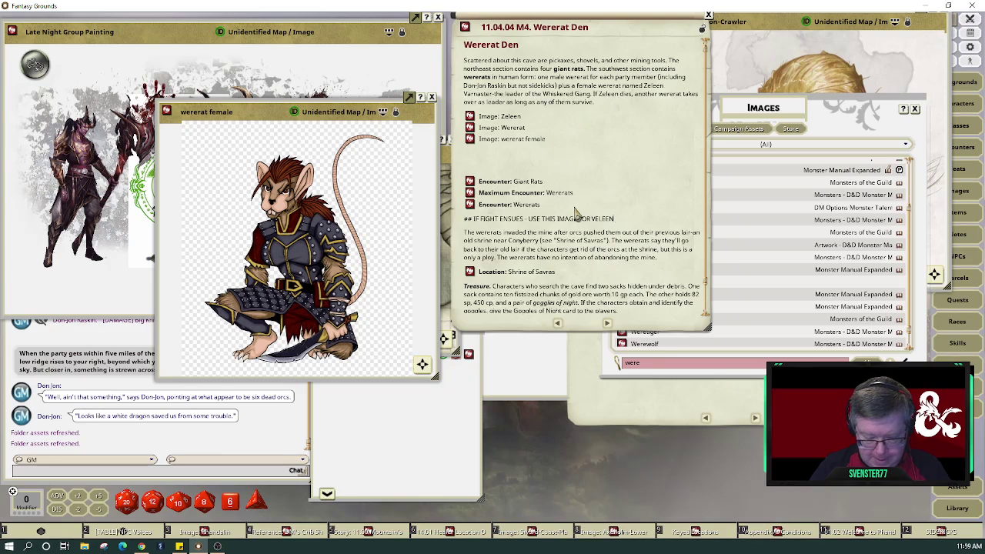
text(N)
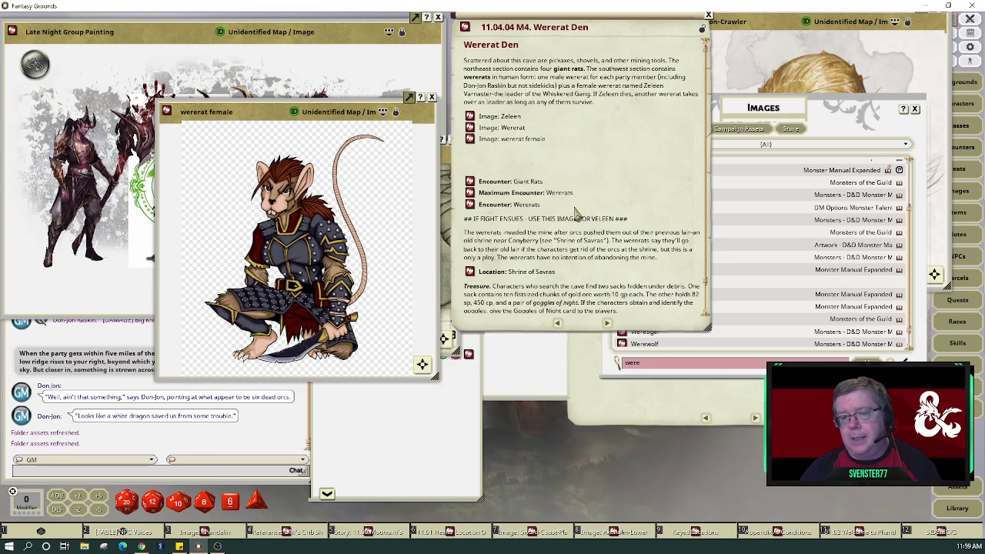
- Link the Wererat Thug image on a new line below the fight note and close the image library
key(Return)
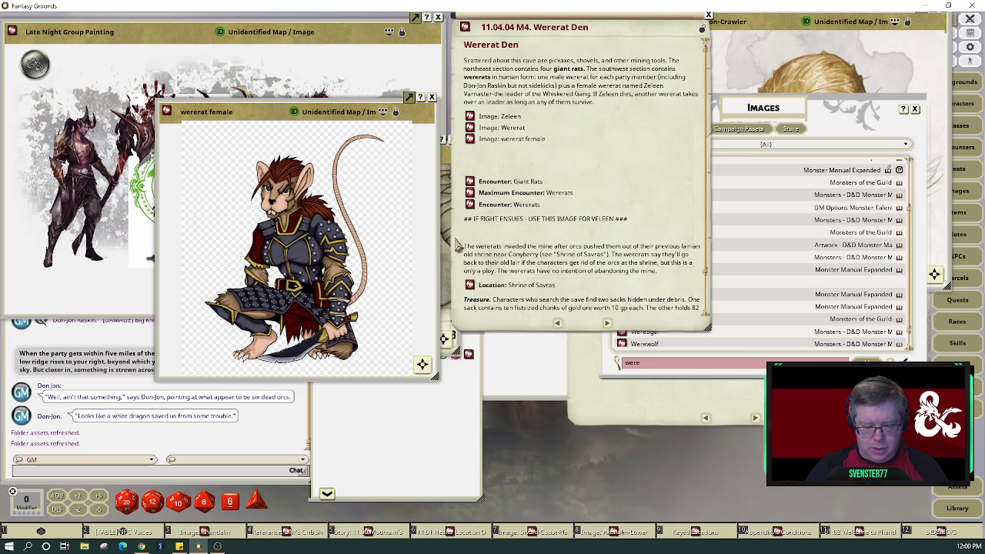
click(865, 127)
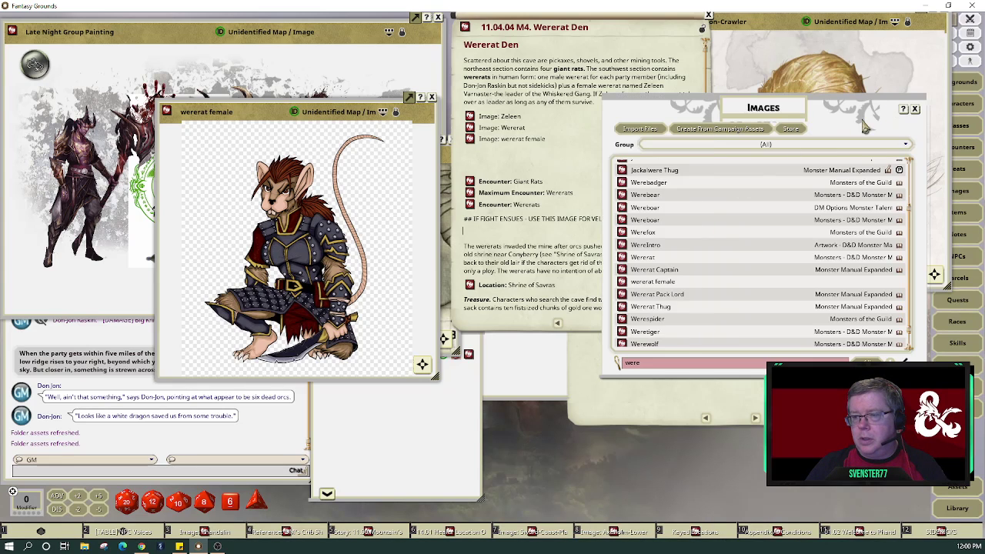
click(623, 306)
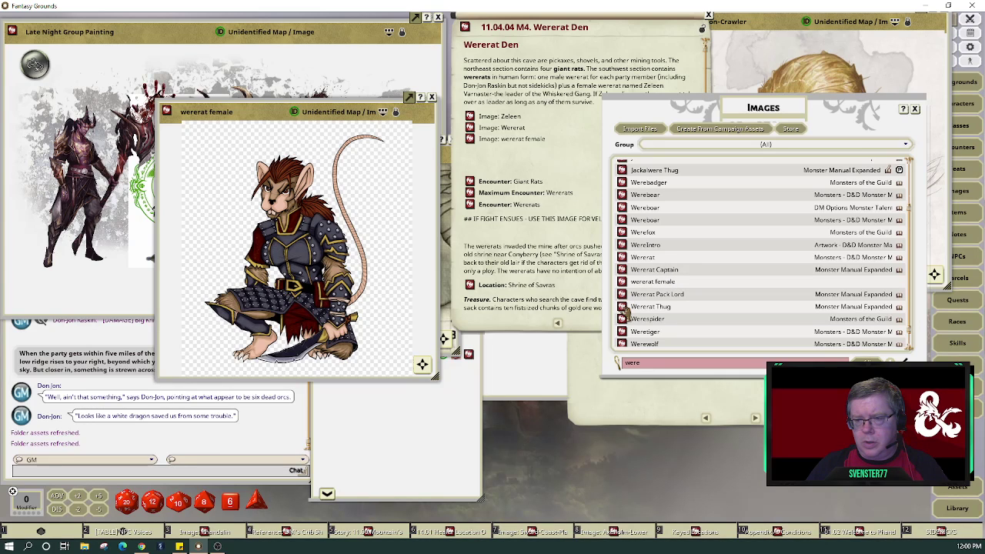
drag(610, 300, 494, 242)
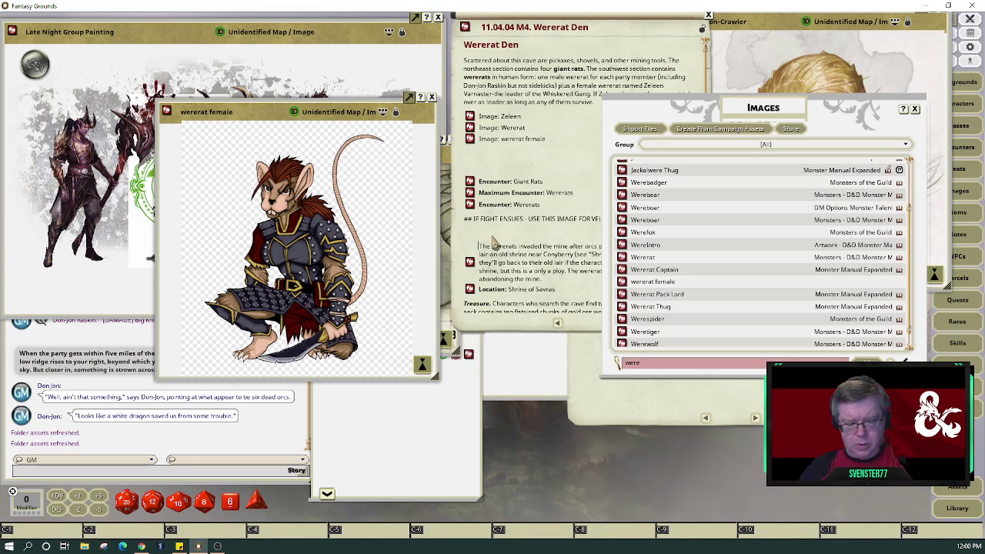
key(BackSpace)
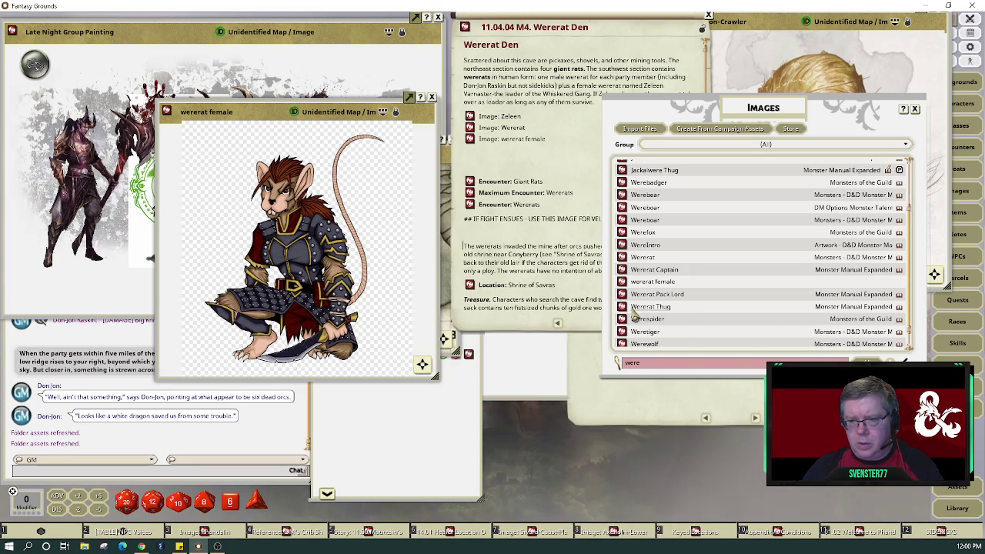
drag(506, 244, 490, 237)
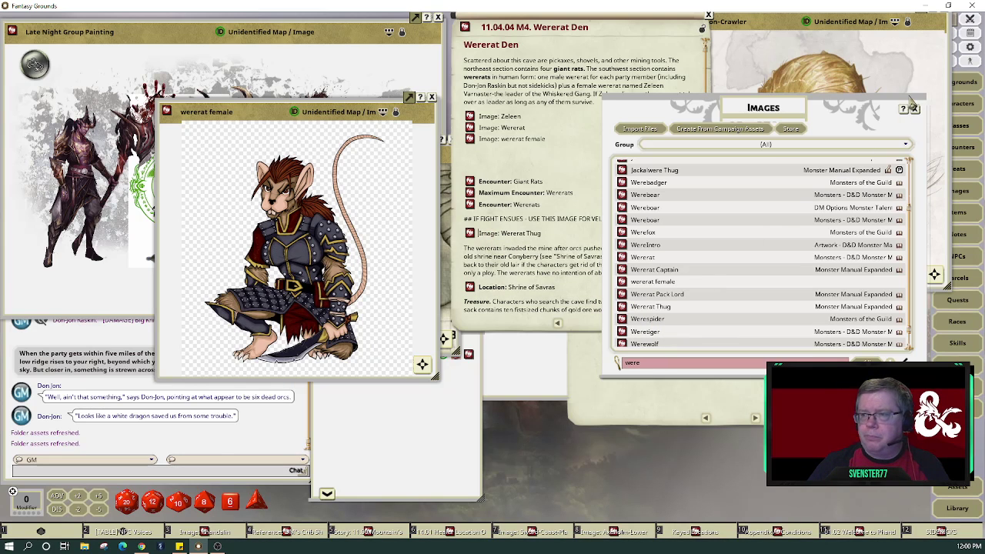
drag(872, 125, 893, 211)
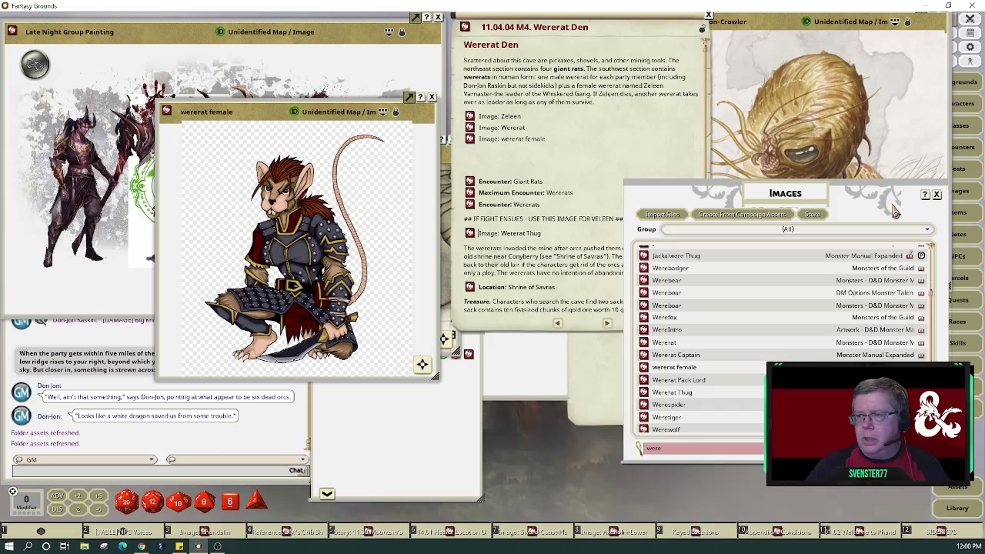
click(937, 196)
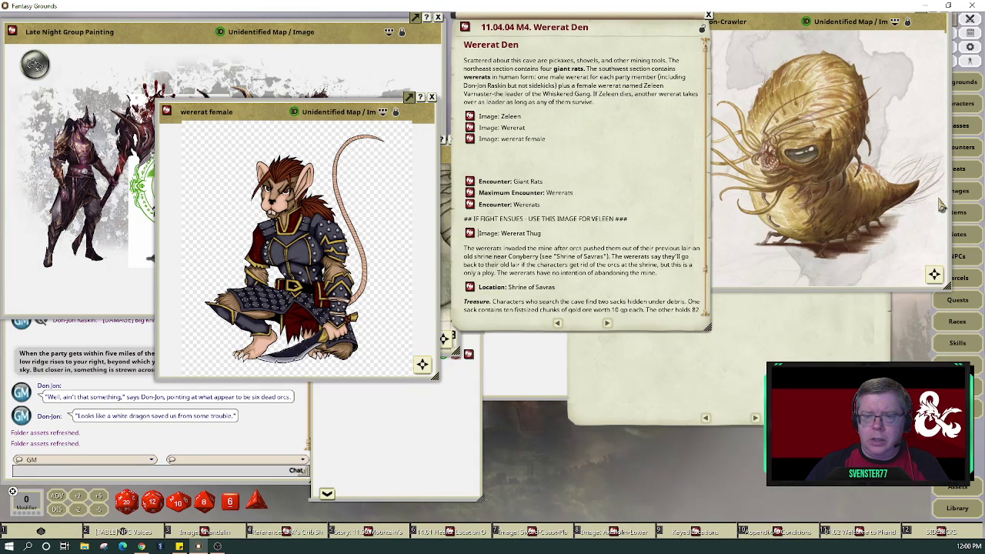
- Search the image library for "giant rat"
click(490, 171)
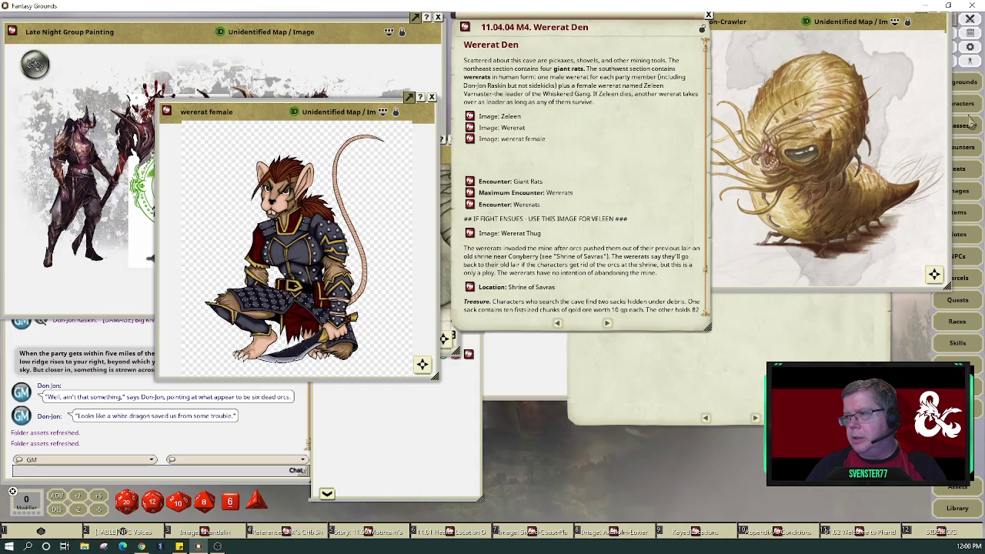
click(962, 190)
click(724, 450)
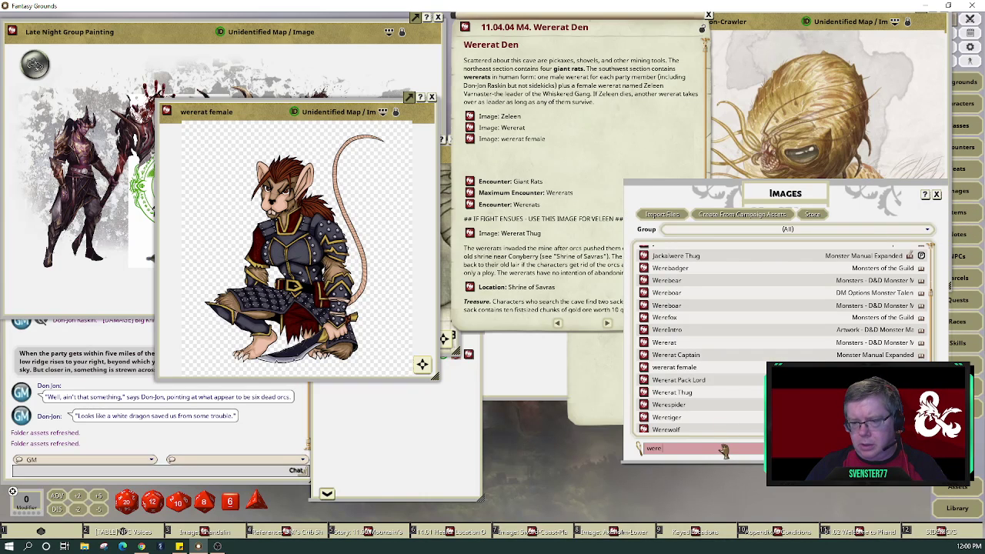
key(BackSpace)
key(BackSpace)
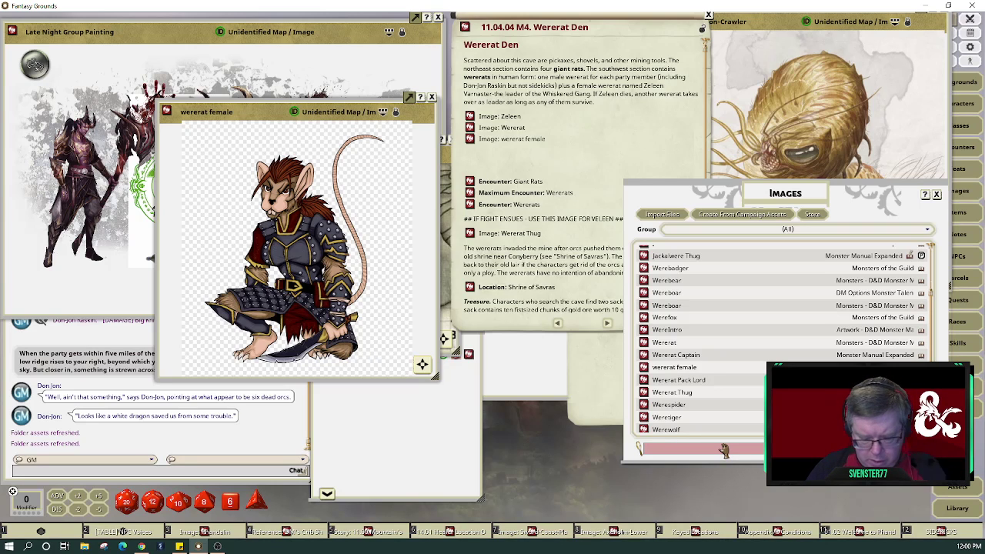
text(gan)
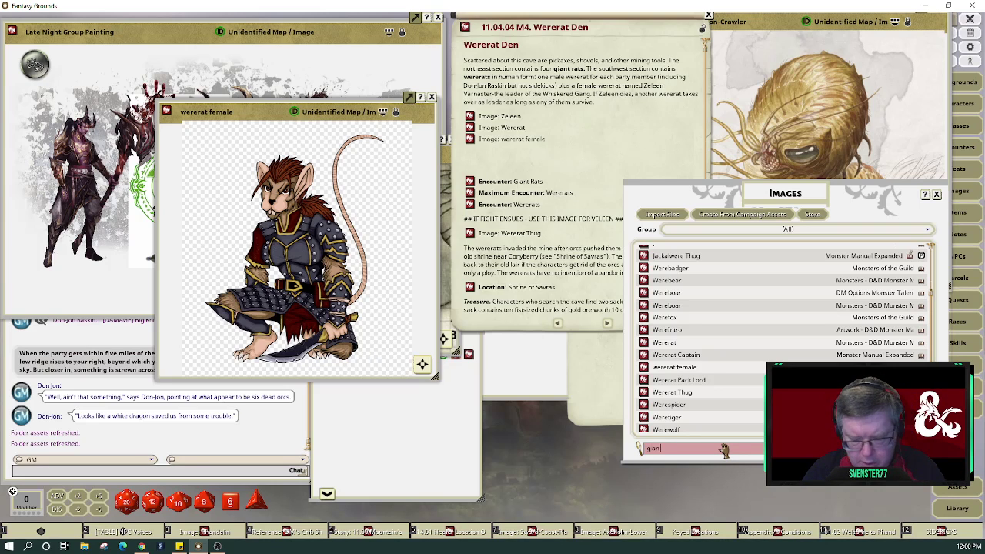
text(nt rat)
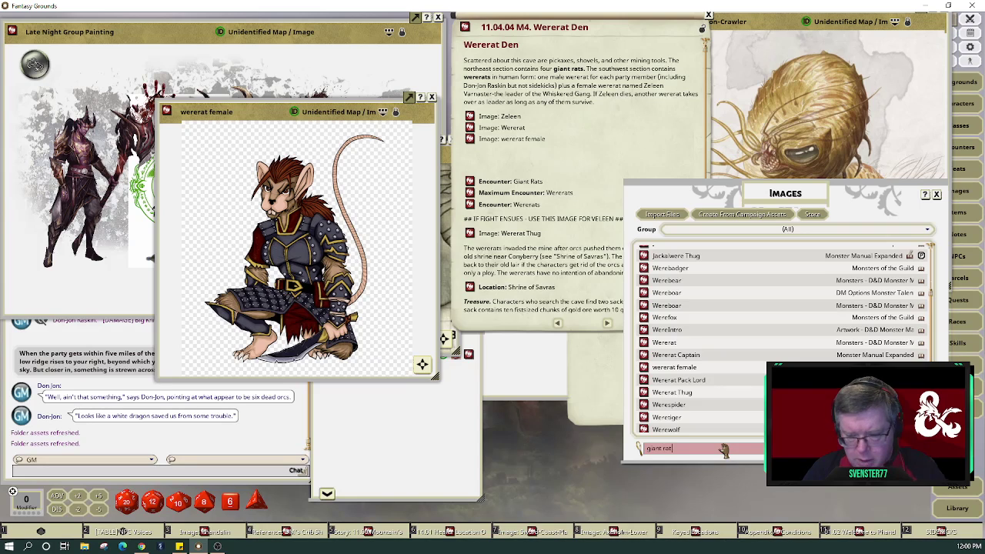
key(Return)
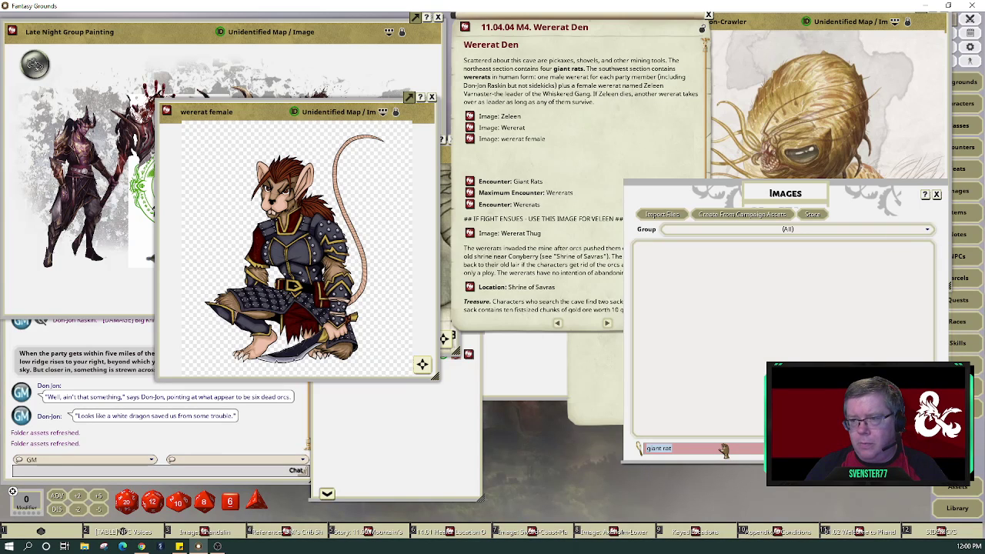
- Search the image library for "rat", open the Rat image, and move it clear of the story and library
text(rat)
key(Return)
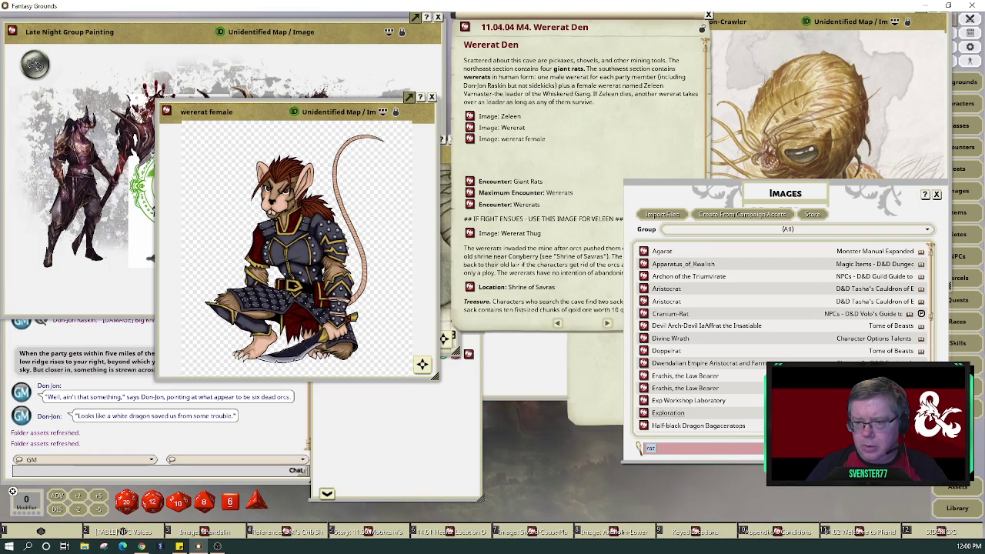
scroll(780, 338, down, 3)
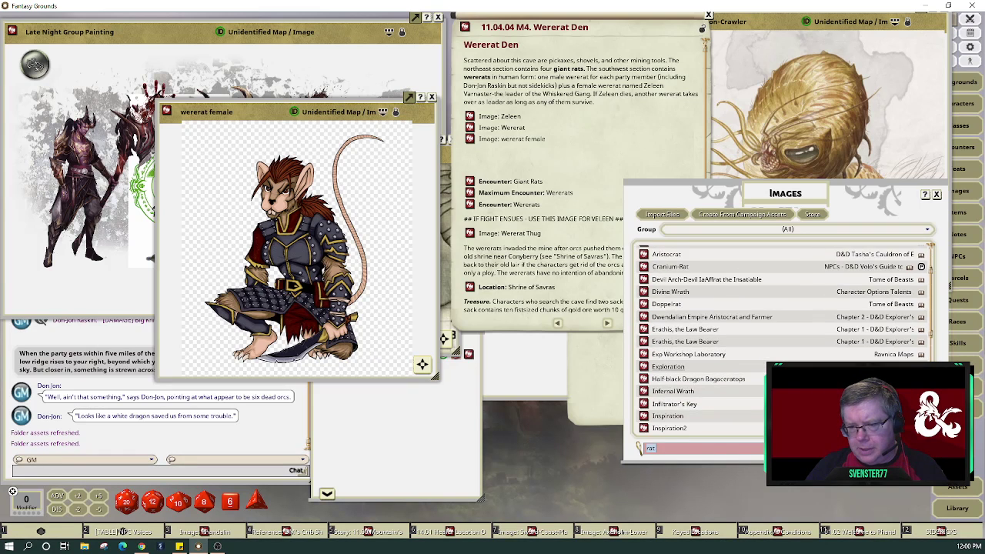
scroll(780, 339, down, 2)
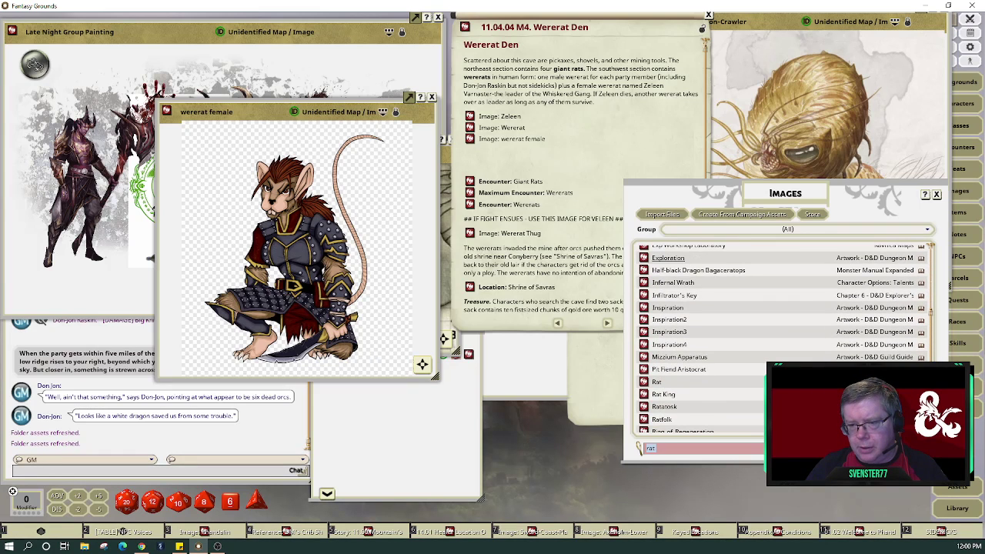
click(647, 382)
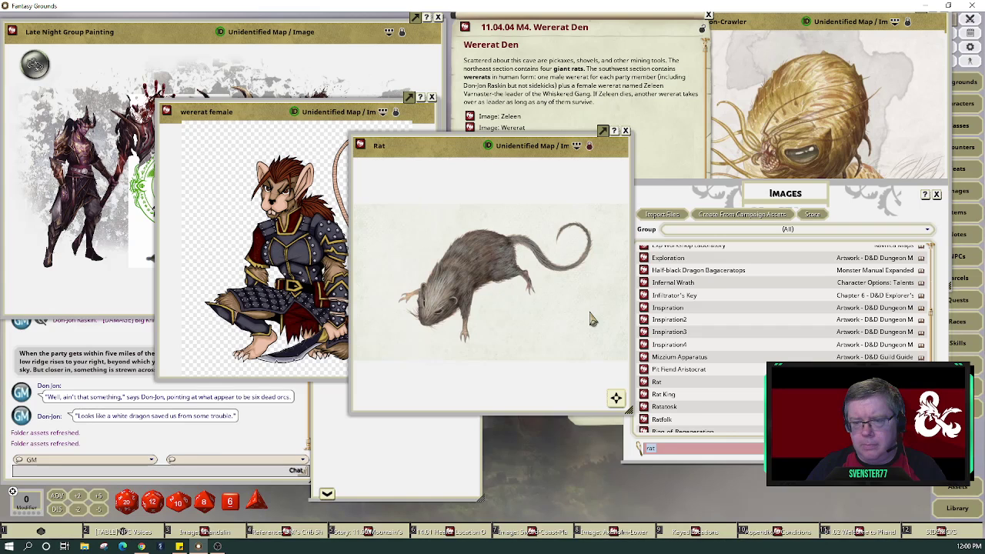
drag(591, 318, 414, 362)
- View the Rat King image, close it, and look through the remaining rat images in the library
scroll(752, 402, down, 2)
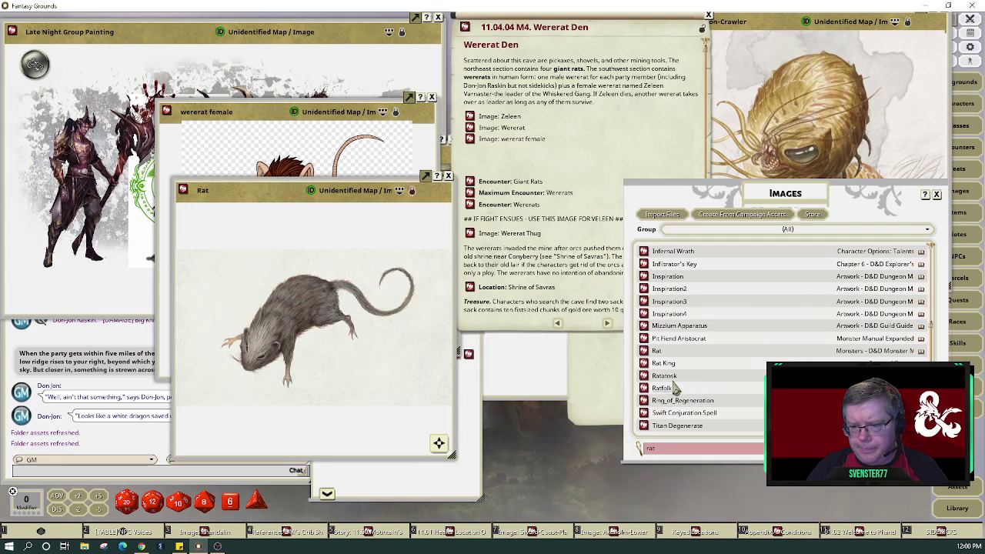
click(649, 365)
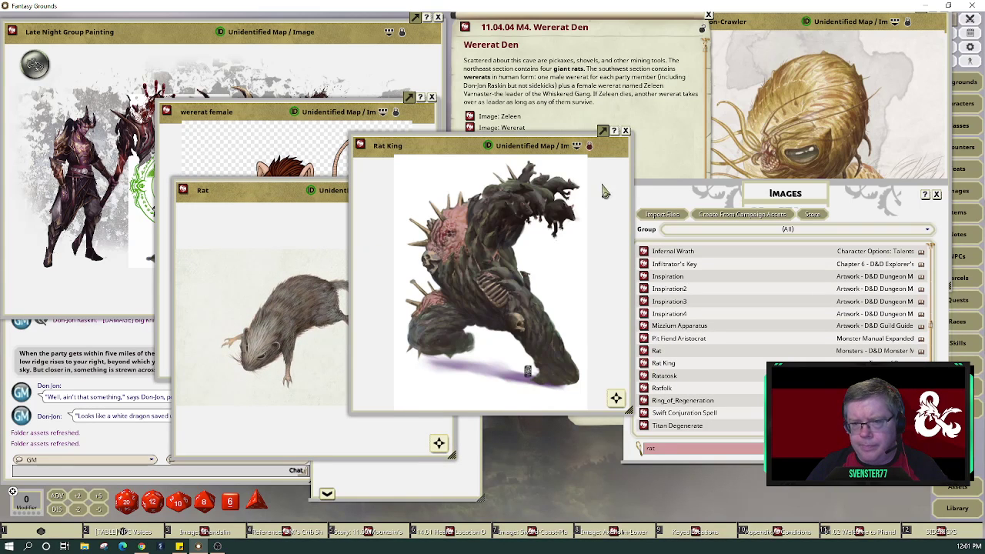
click(625, 131)
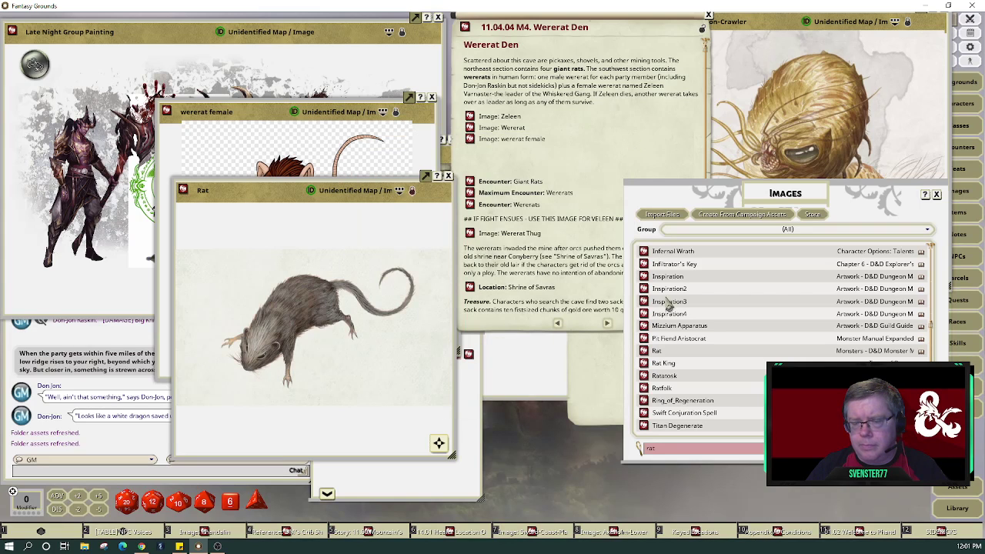
scroll(713, 399, down, 3)
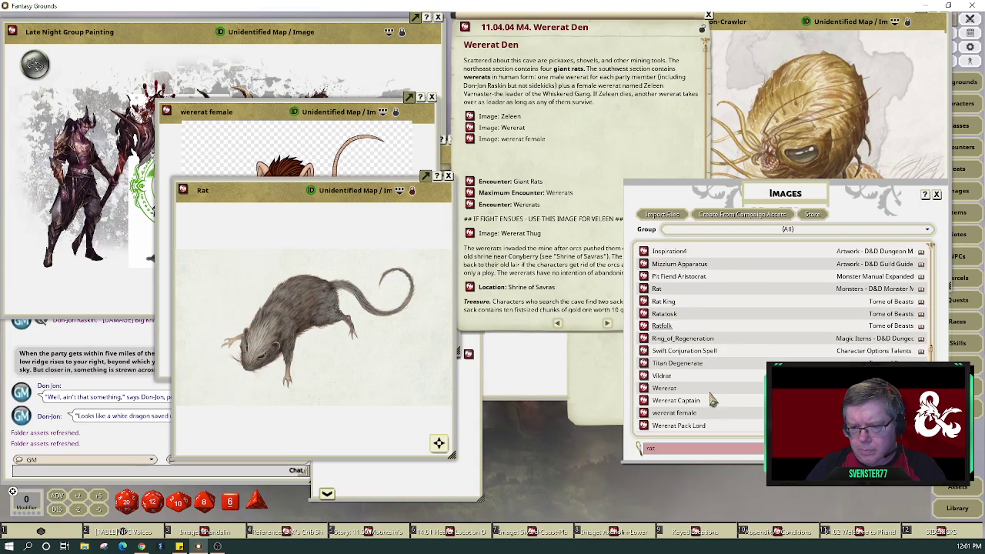
scroll(712, 399, down, 1)
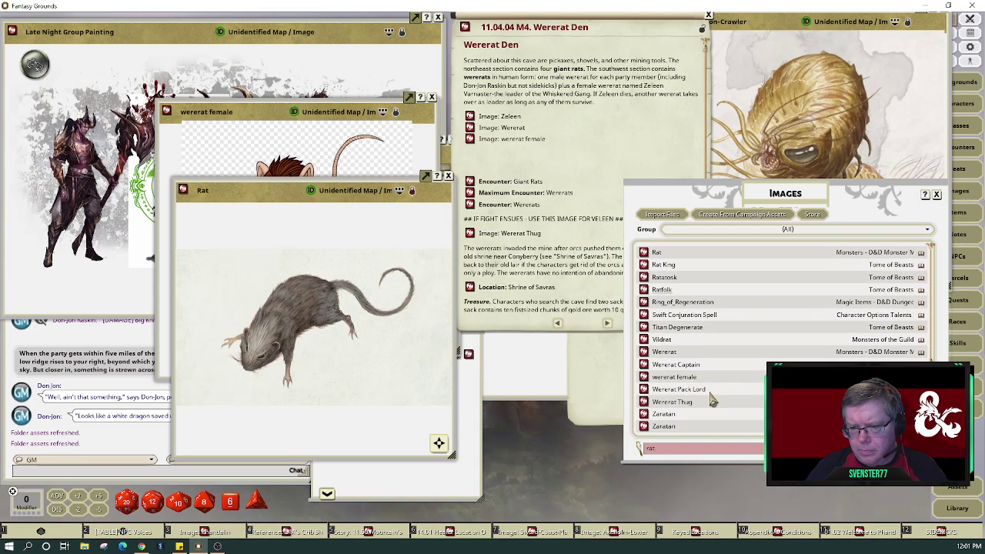
scroll(713, 398, up, 3)
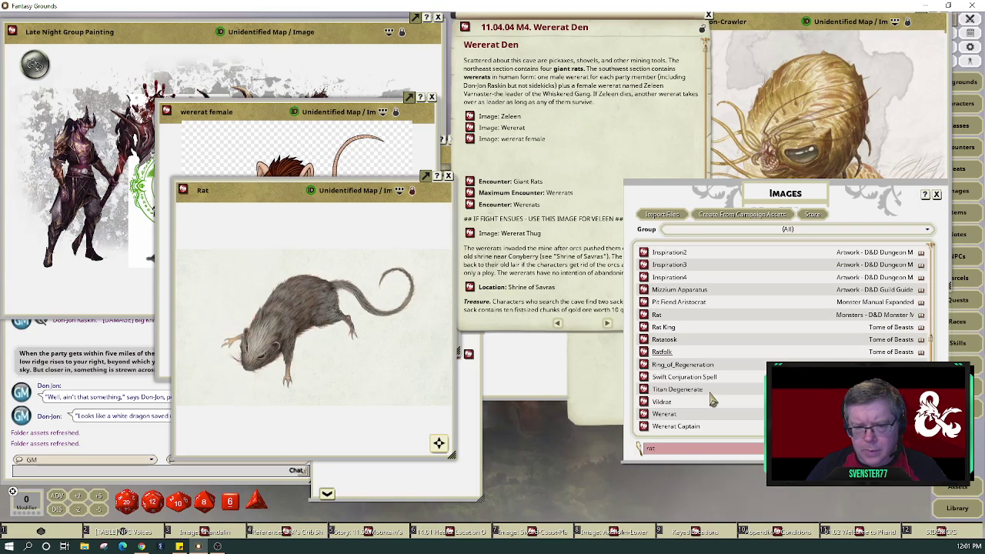
- Close the image library, link the Rat image below the wererat female link in the story, and close the image
click(937, 195)
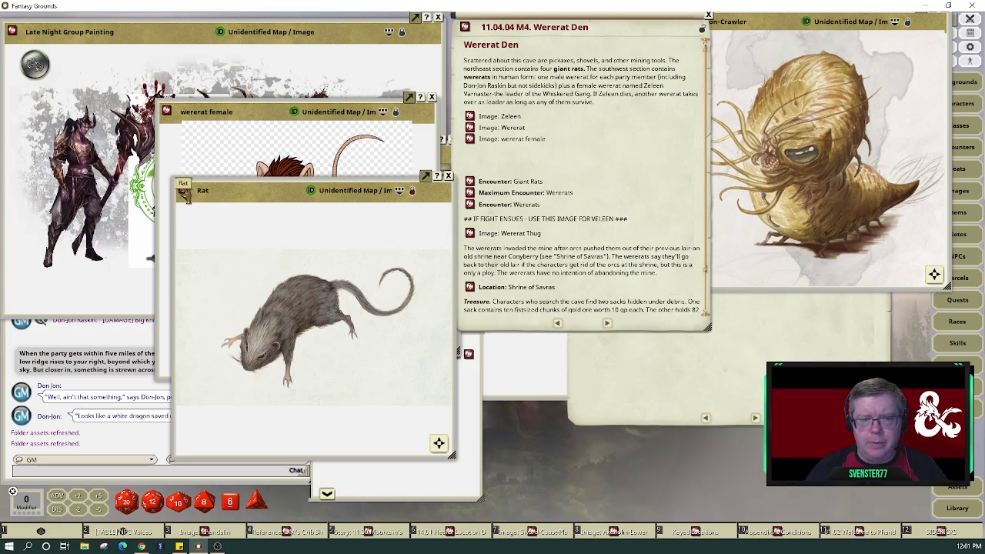
drag(475, 154, 475, 153)
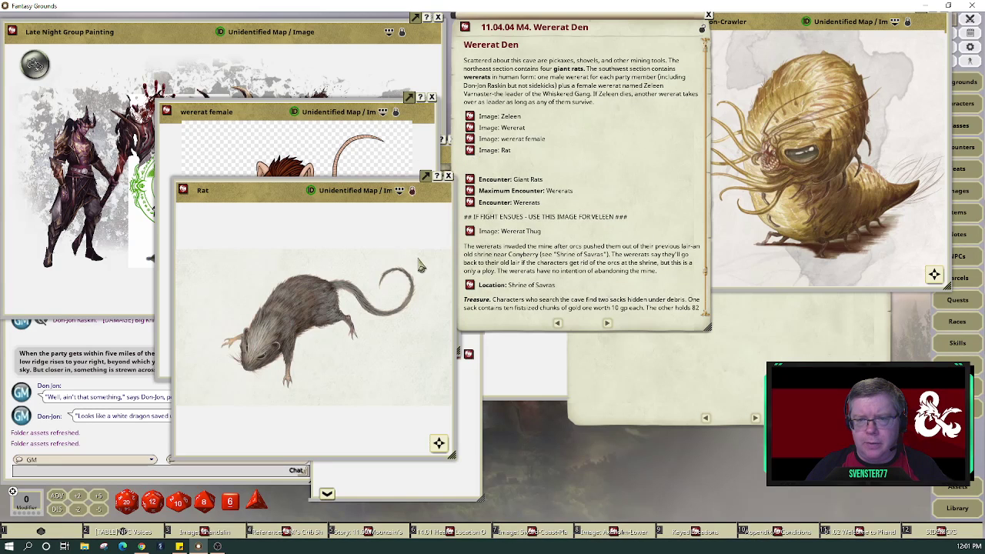
click(448, 175)
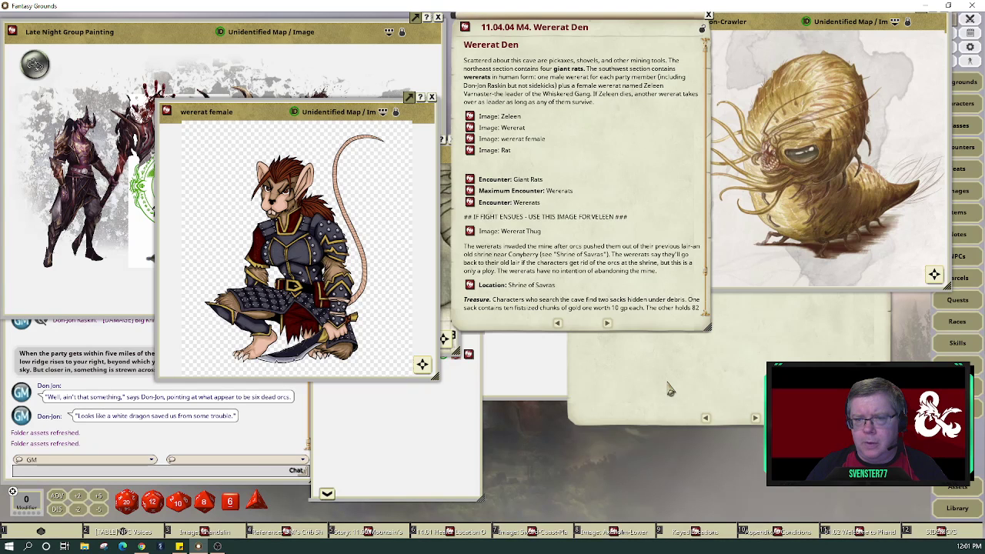
- Close the wererat female image and the Mountain-Toe-DM map
click(431, 98)
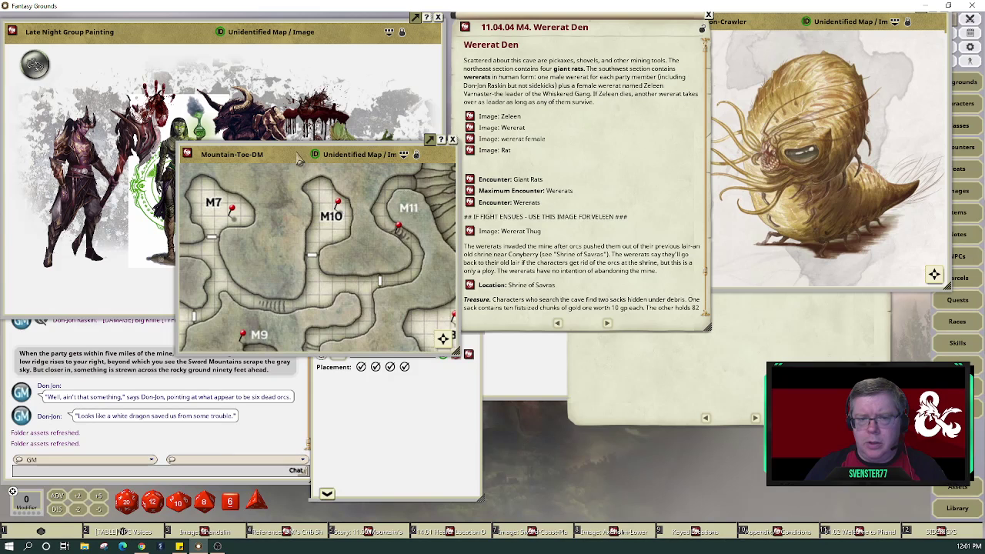
drag(299, 160, 261, 168)
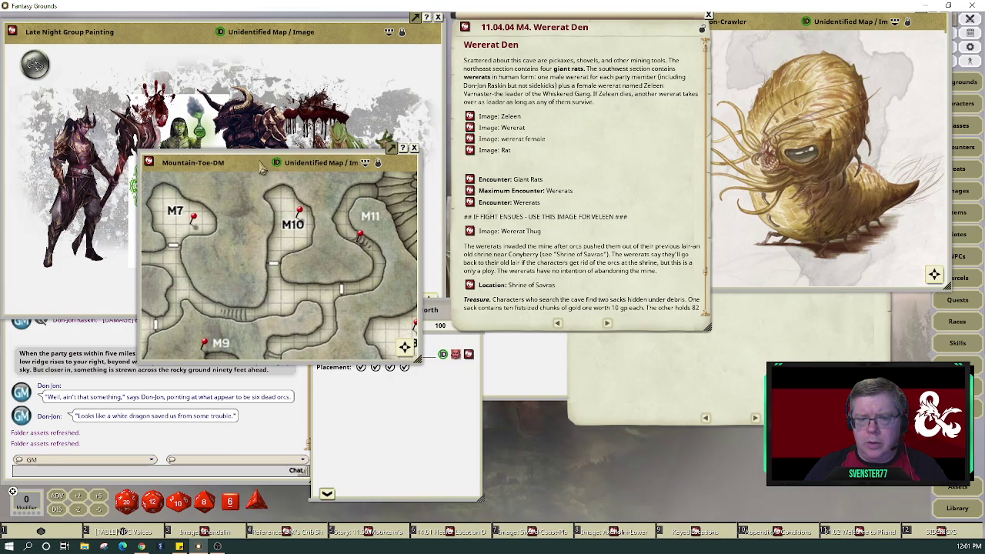
click(414, 147)
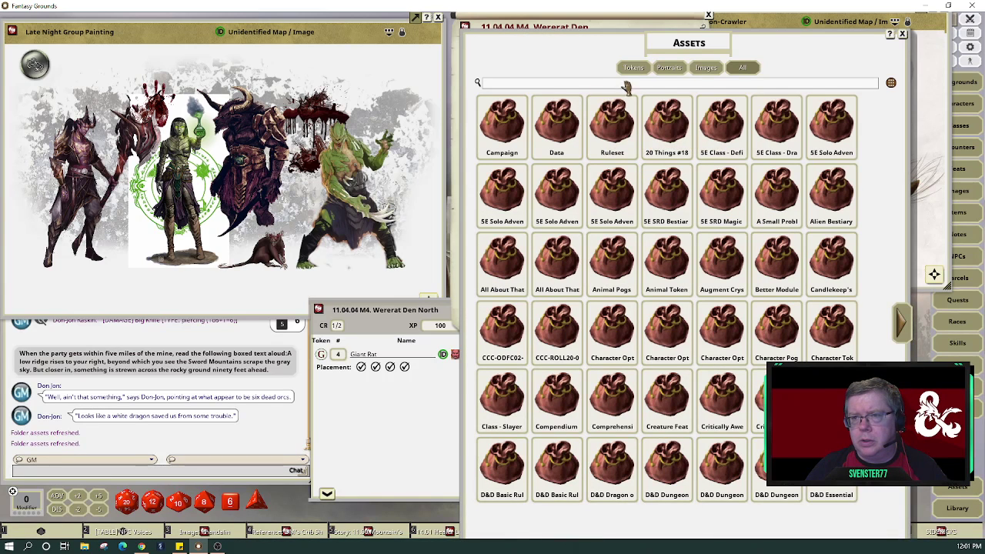
- Search the token assets for "rat", move the Wererat Den North encounter clear, and page through to the wererat tokens
click(633, 71)
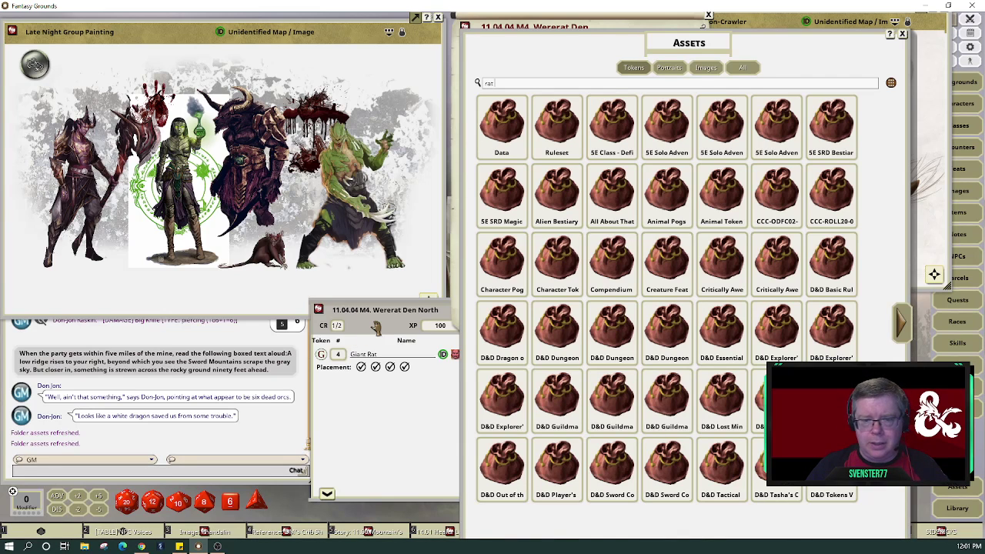
drag(375, 326, 263, 273)
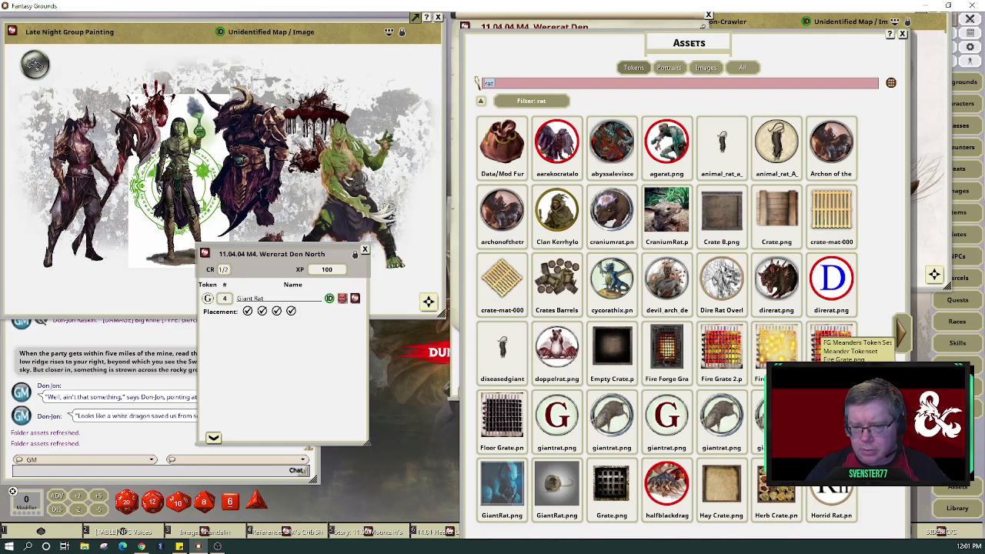
click(899, 338)
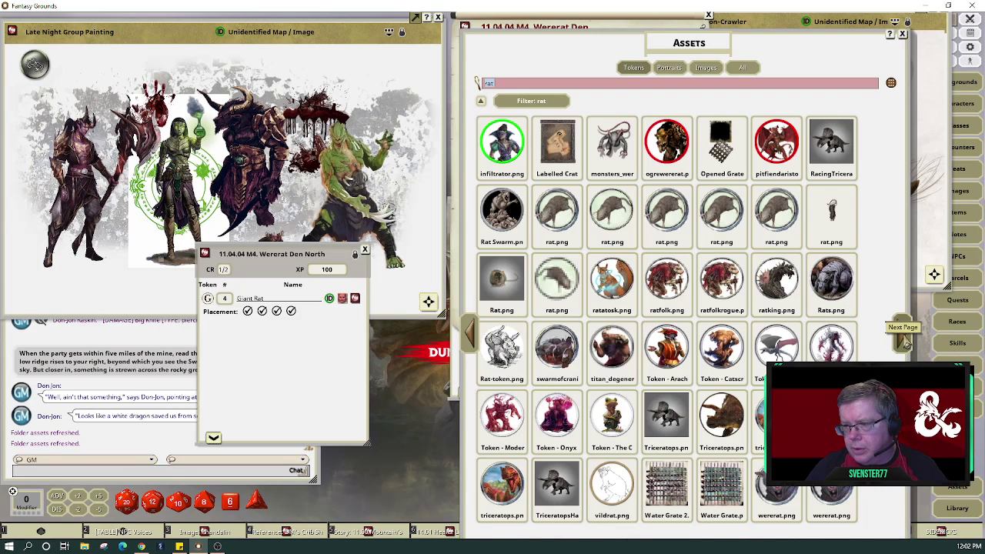
click(905, 342)
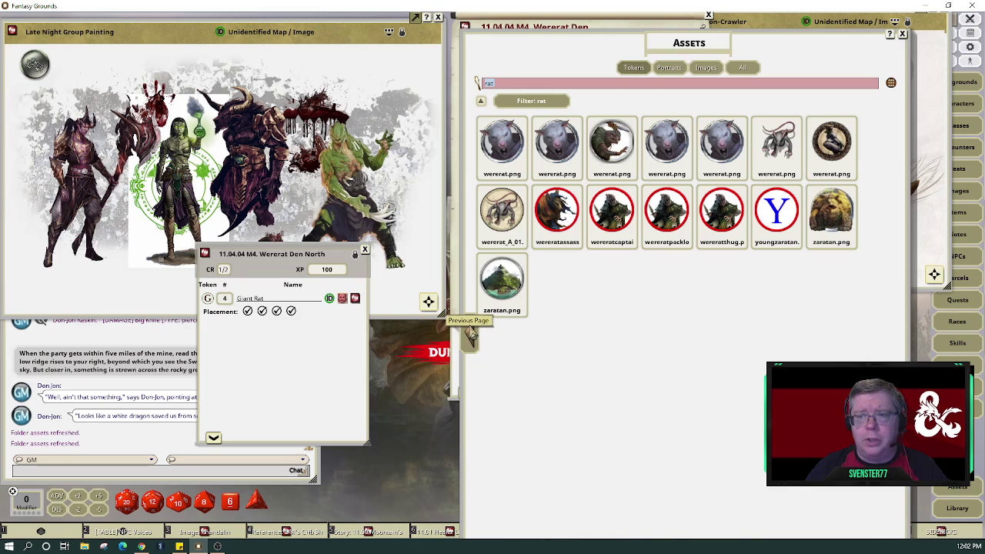
- Open the Wererats encounter from the Wererat Den story and arrange it beside the token assets
drag(563, 66, 586, 144)
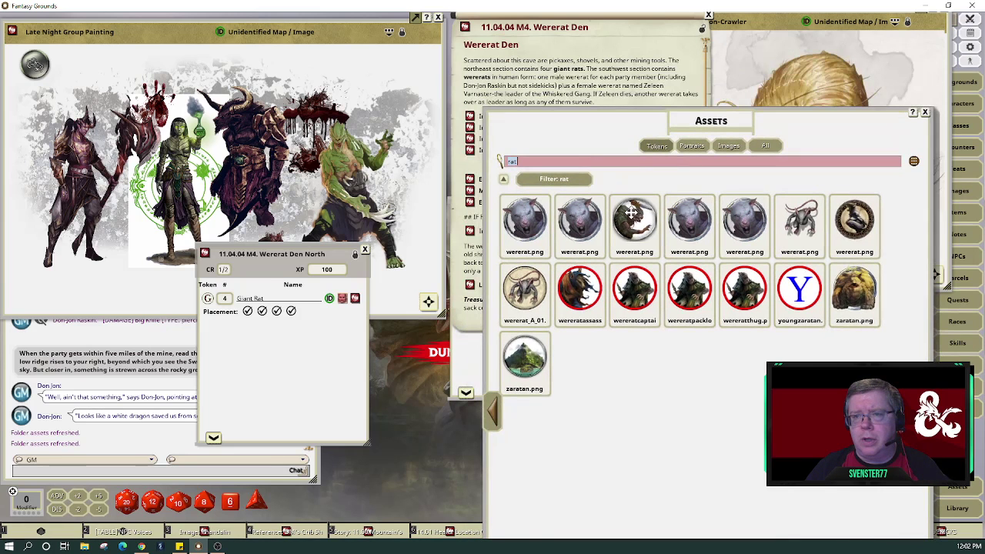
drag(653, 107, 658, 114)
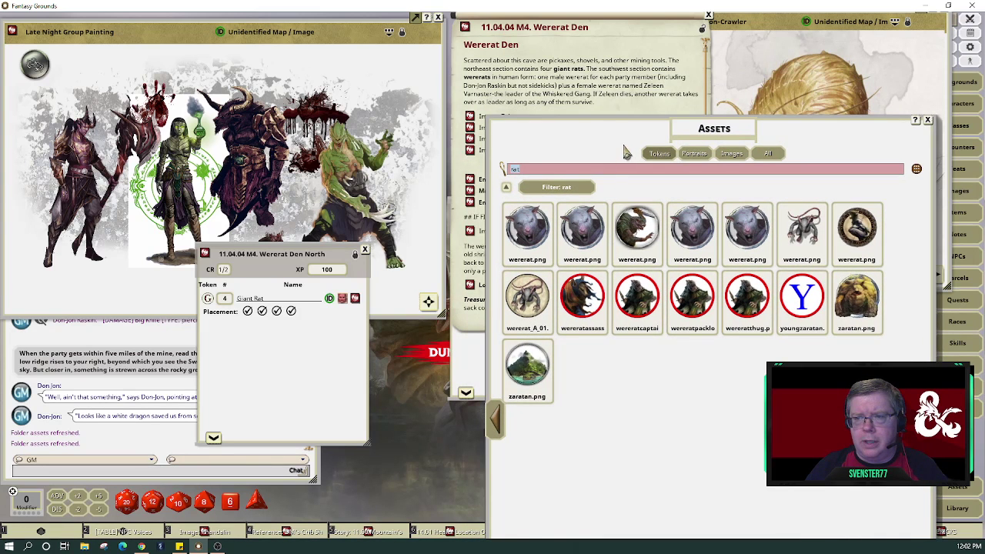
drag(625, 148, 668, 86)
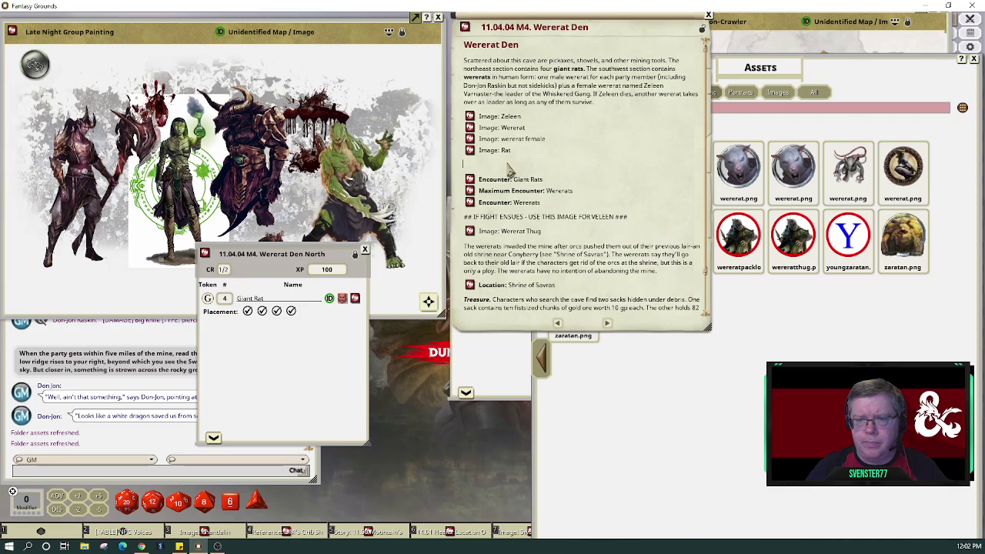
click(510, 169)
click(471, 201)
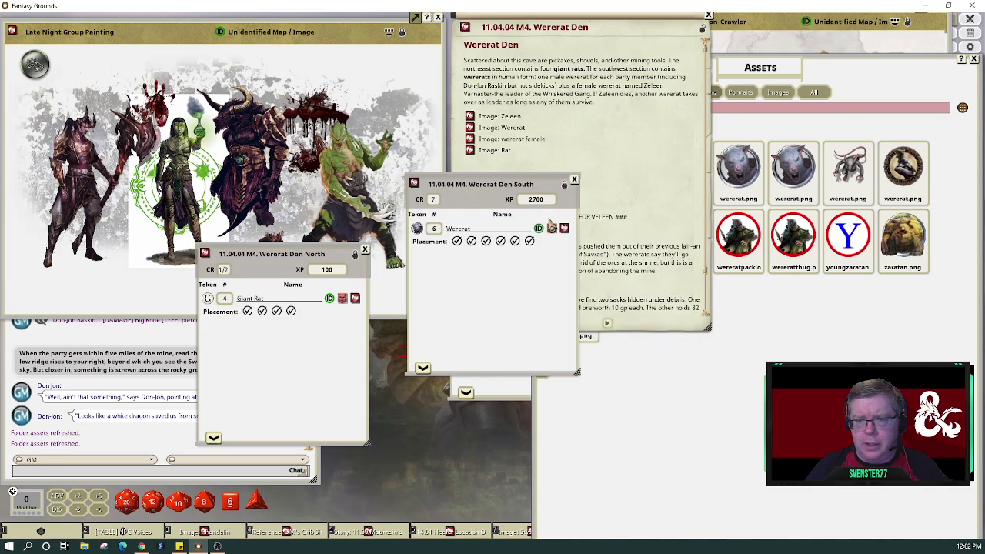
drag(470, 196, 179, 90)
click(615, 338)
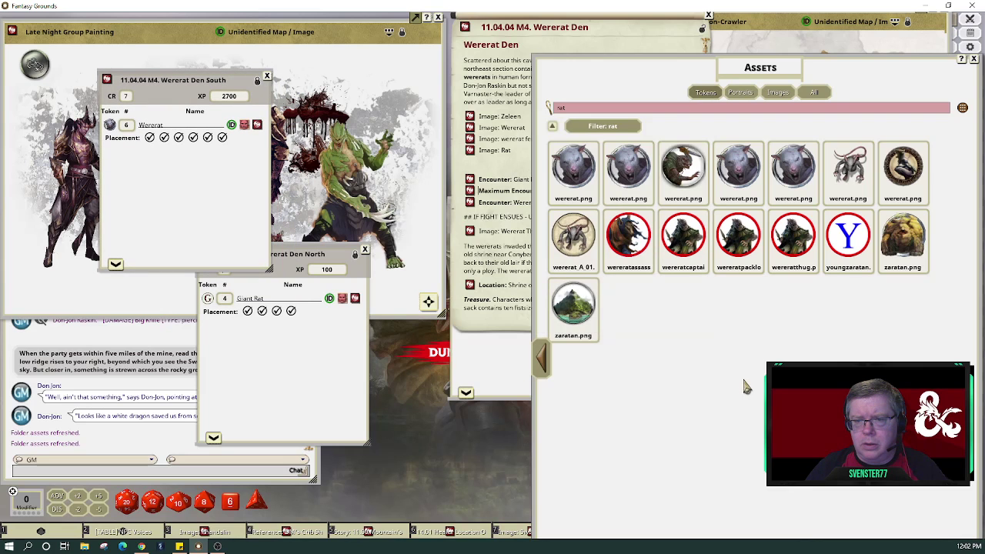
drag(726, 374, 606, 340)
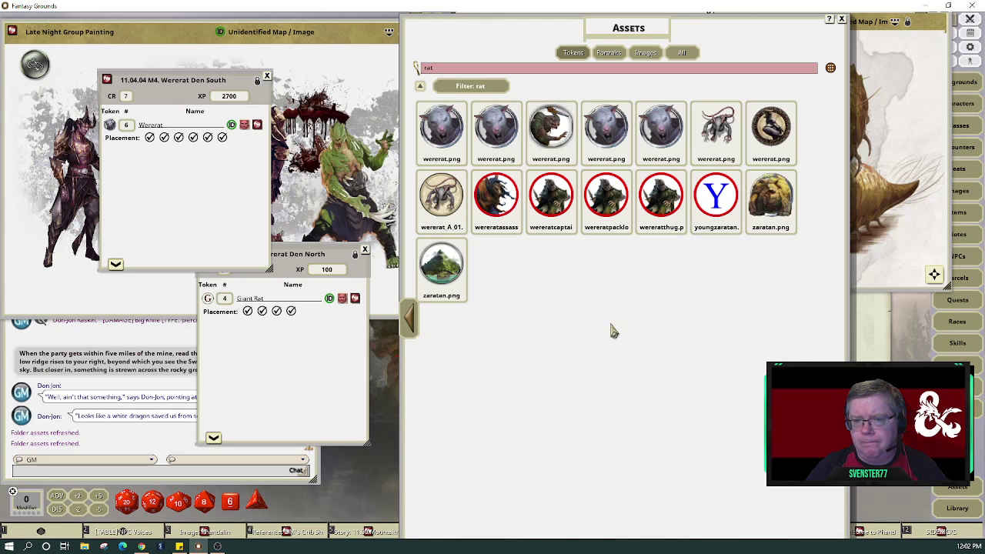
- Unlock the Wererat Den South encounter, replace the Wererat token with the wererat_A_01 token, and lock the encounter again
drag(443, 200, 120, 130)
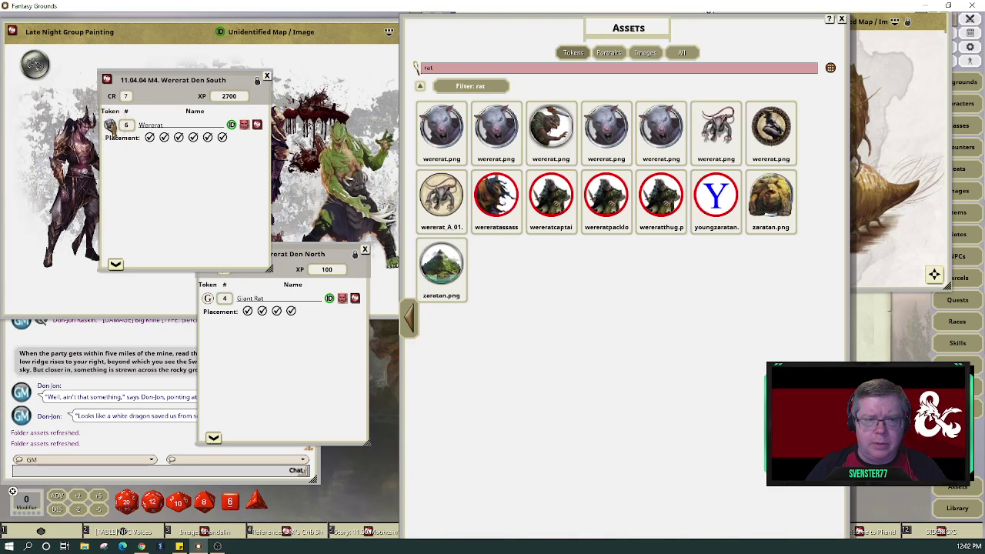
click(257, 82)
drag(441, 198, 110, 127)
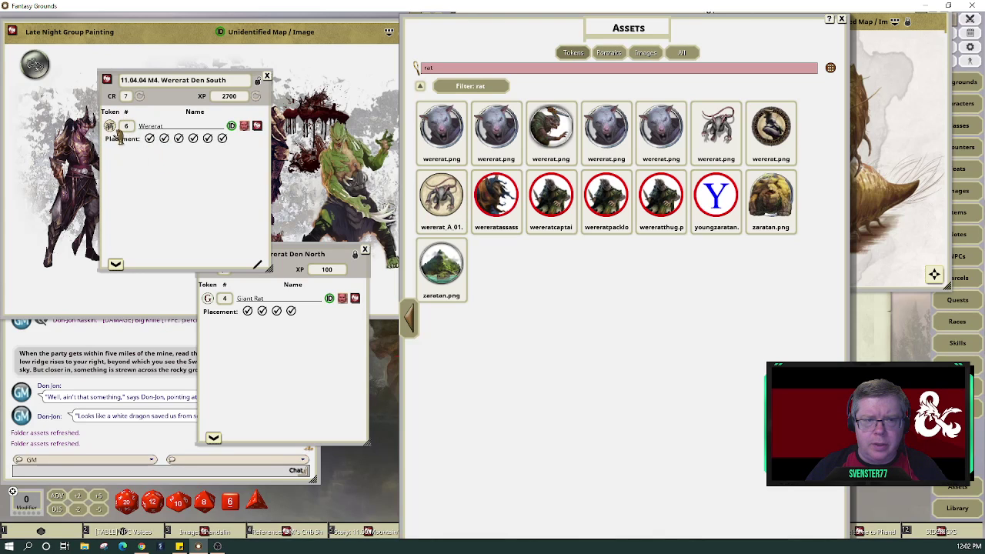
click(257, 81)
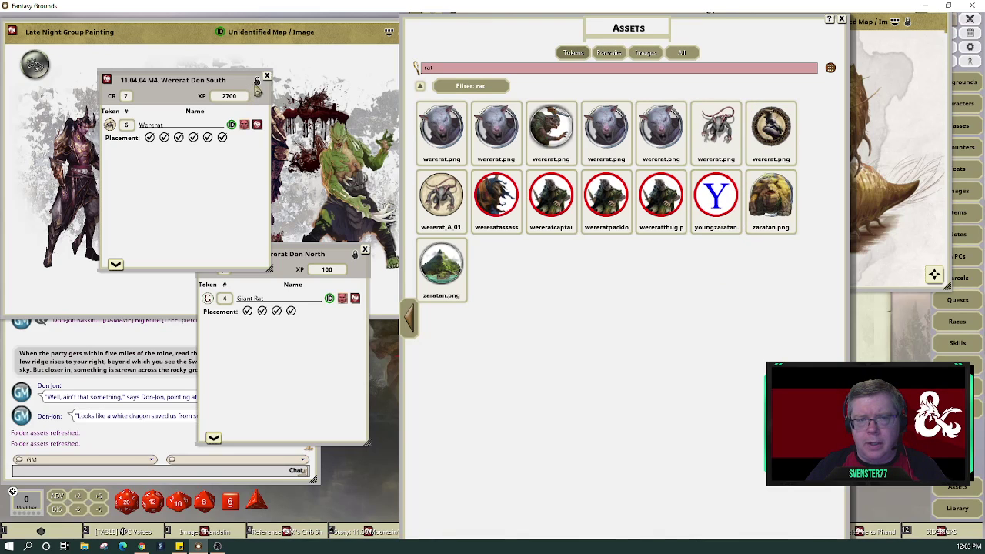
- Replace the Wererat token in the Wererat Den South encounter with the unframed wererat.png token and close the encounter
drag(715, 129, 110, 127)
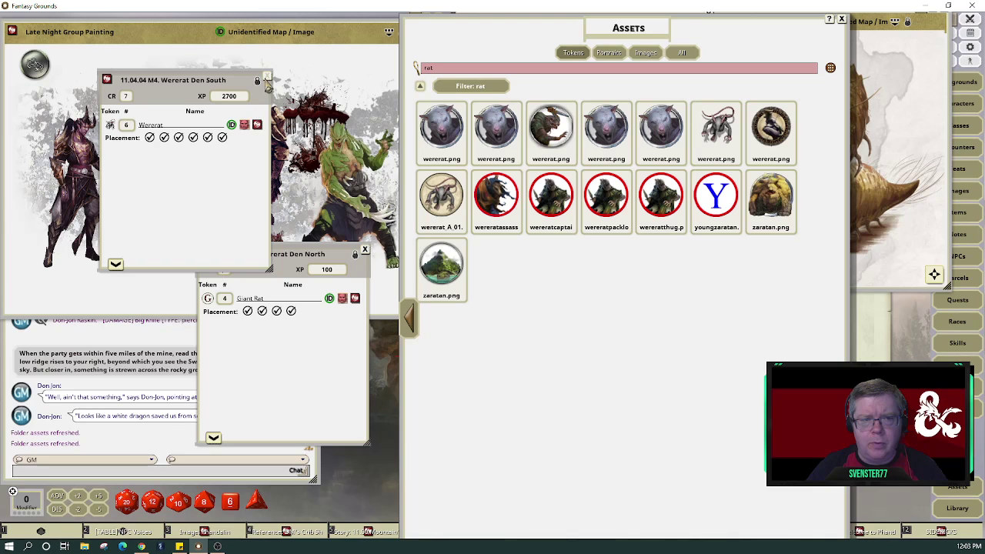
click(267, 79)
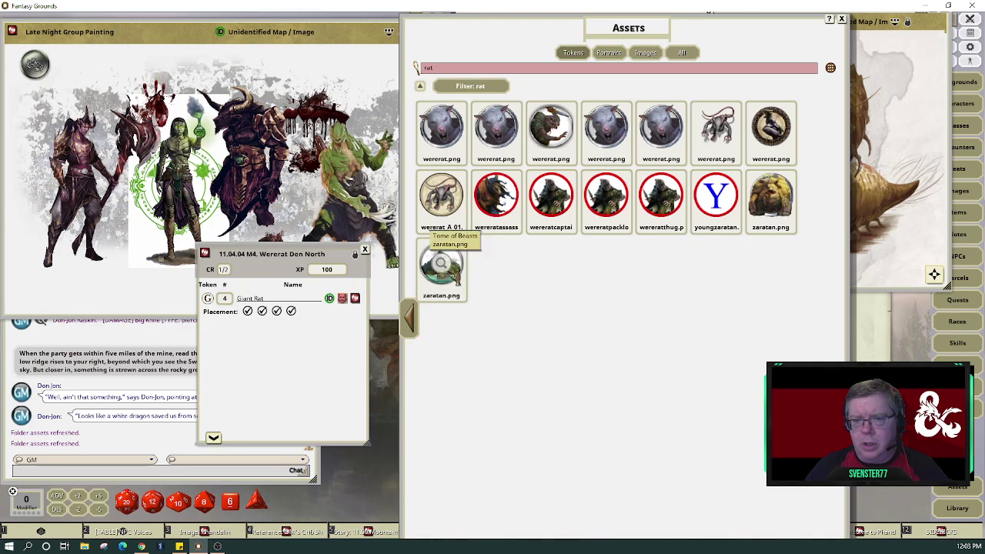
- Unlock the Wererat Den North encounter, replace the Giant Rat token with the 5E SRD Bestiary rat.png token, and close the encounter
click(414, 322)
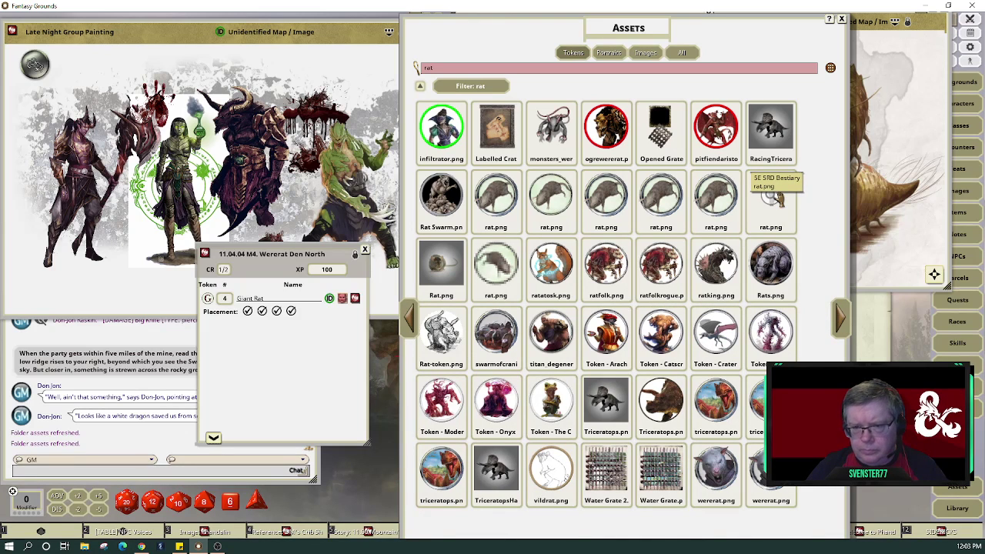
drag(777, 196, 207, 297)
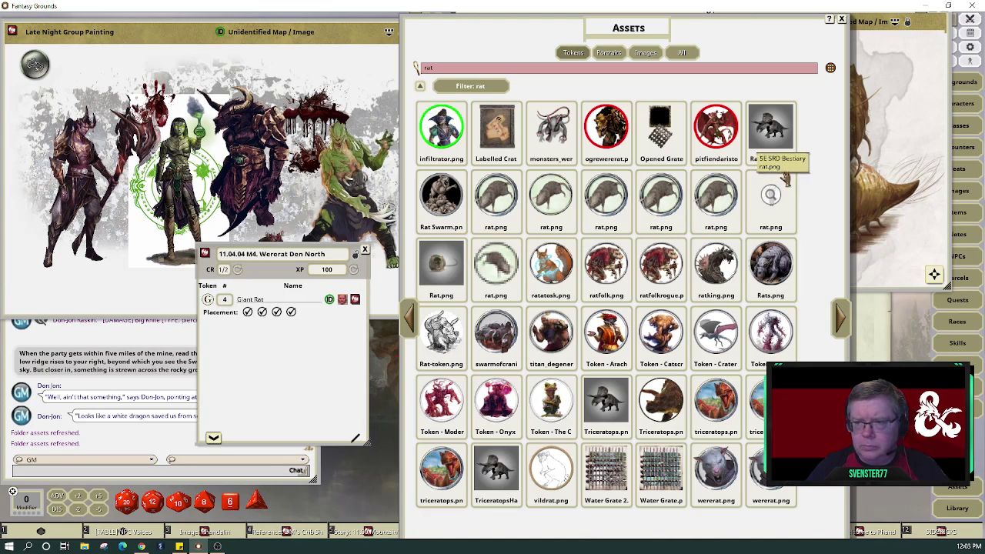
drag(715, 194, 210, 300)
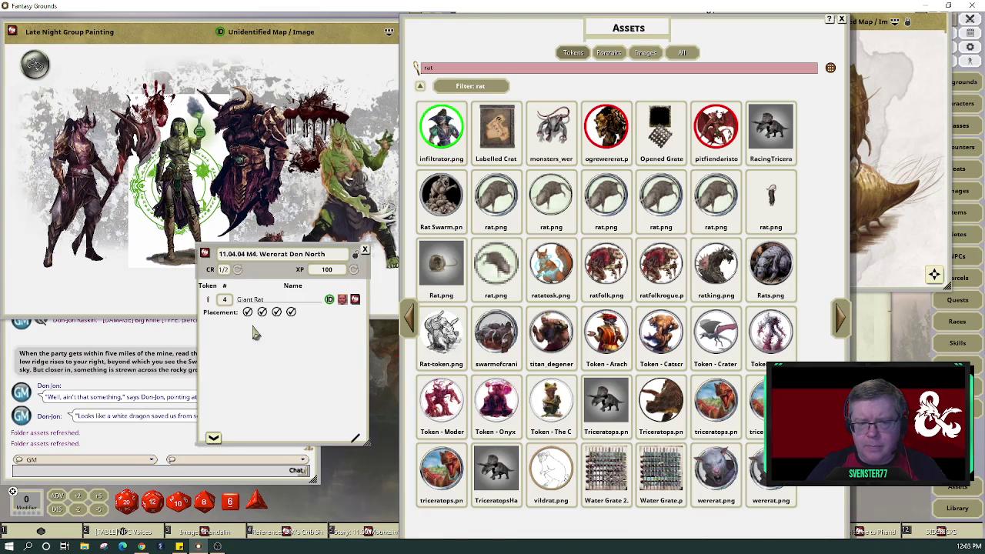
click(364, 250)
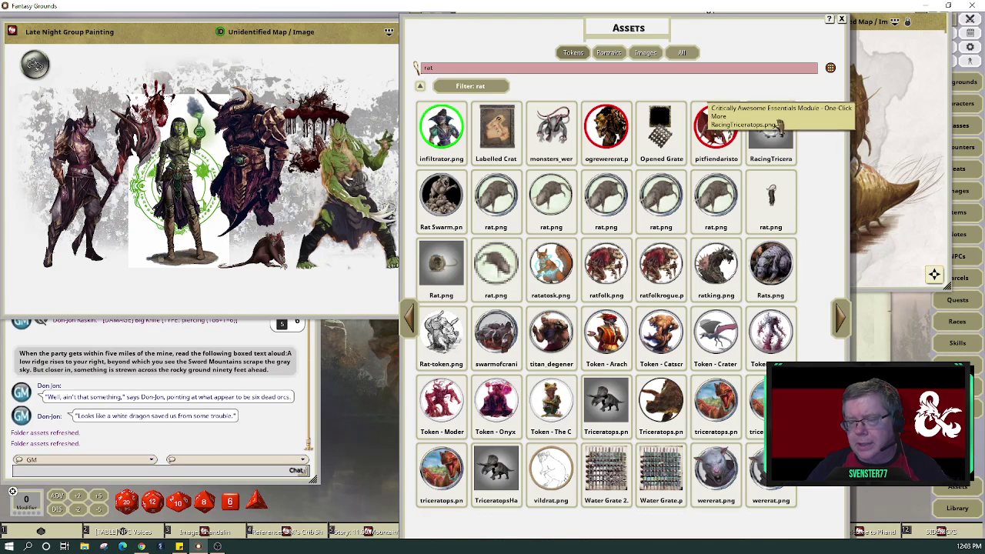
- Close the token assets, the Carrion-Crawler image, and the M1 Guard Post story and encounter
click(841, 19)
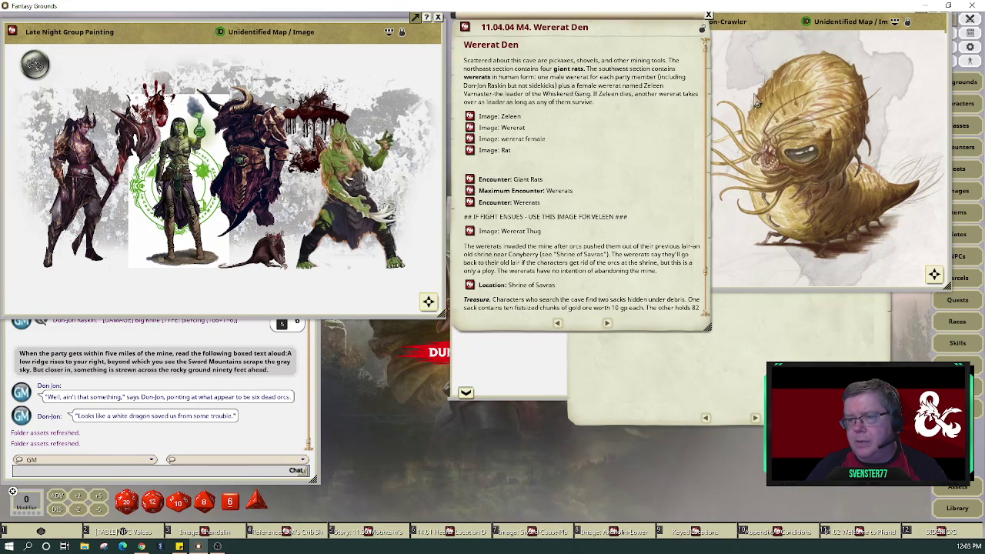
drag(939, 34, 935, 69)
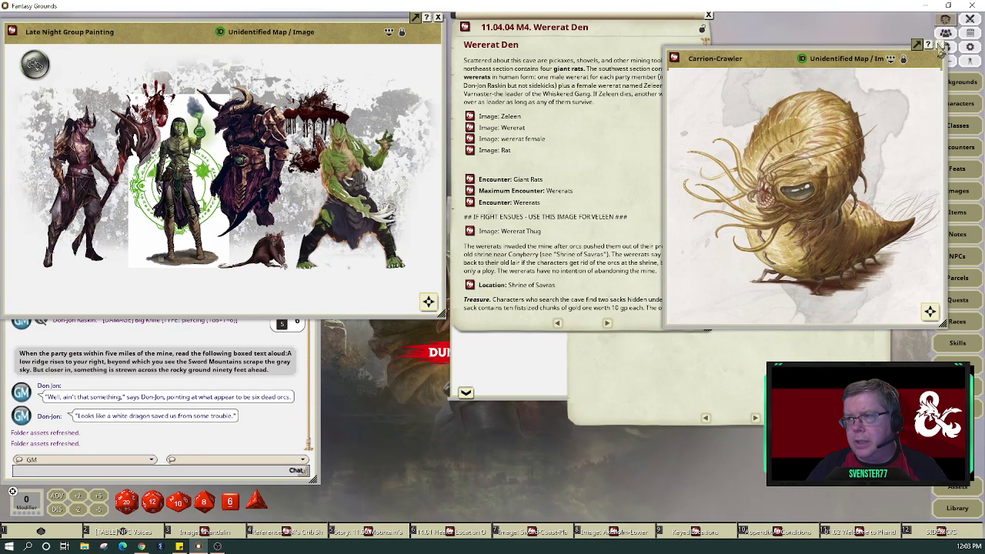
click(940, 45)
click(829, 196)
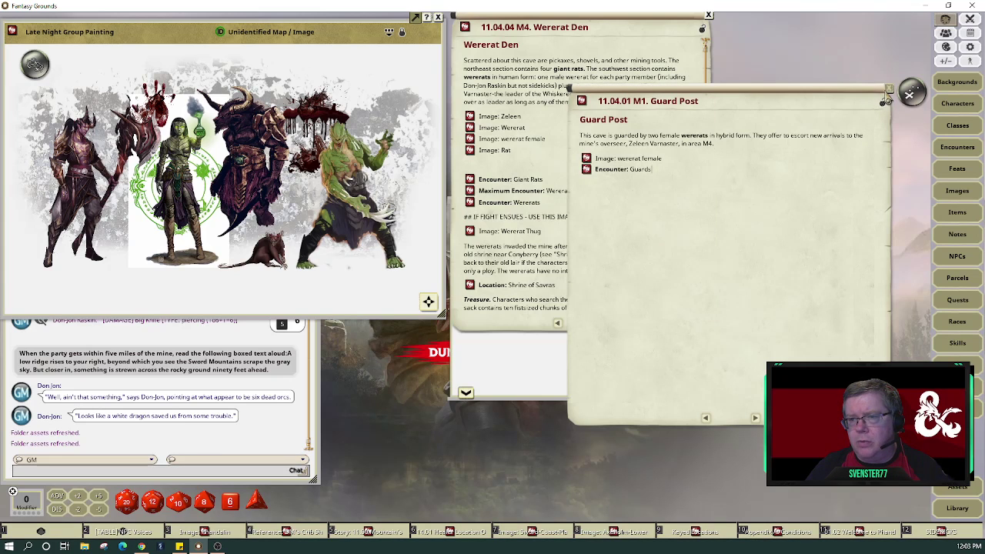
click(889, 89)
click(544, 350)
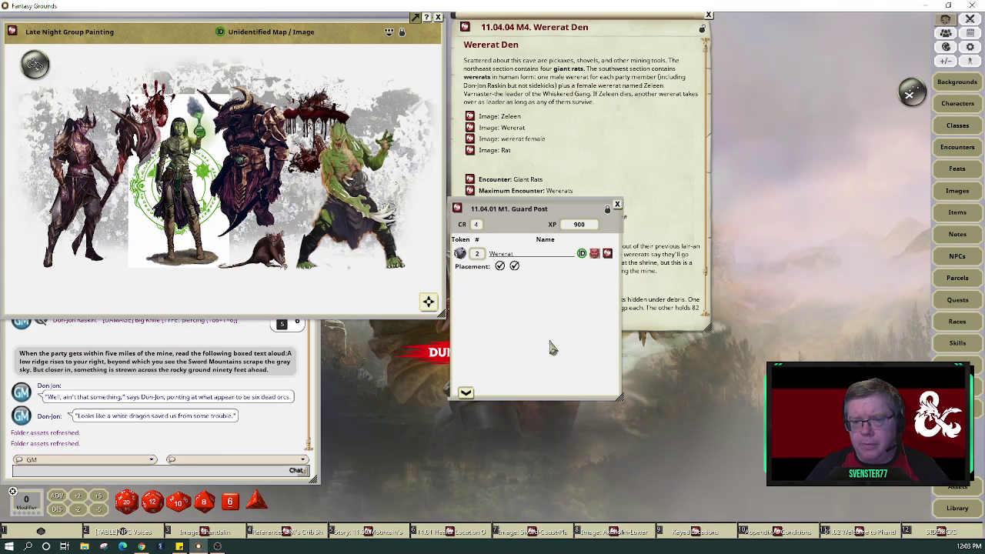
click(618, 206)
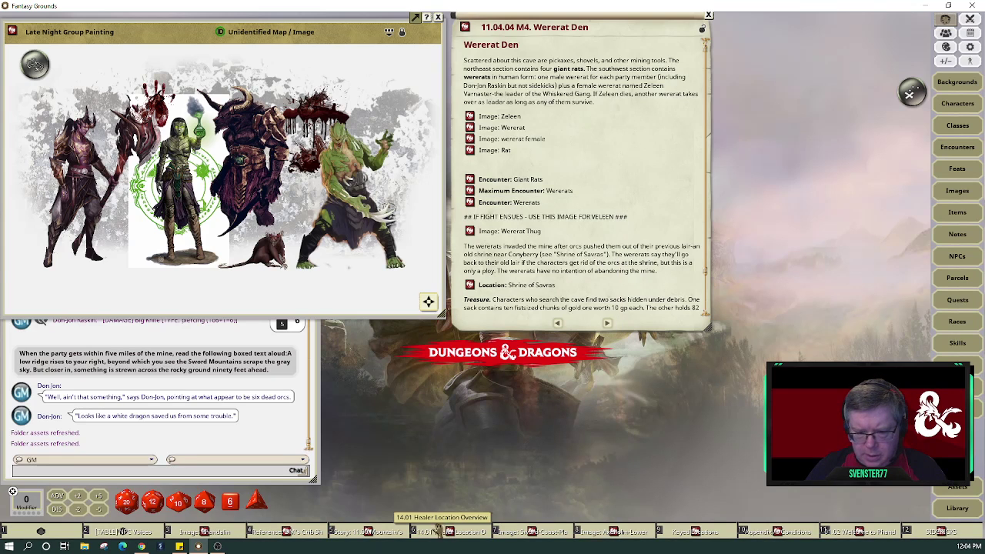
- Open the Mountain's Toe Gold Mine story, page to Mine Locations, and open its Mountain's Toe Mine battlemap
click(376, 533)
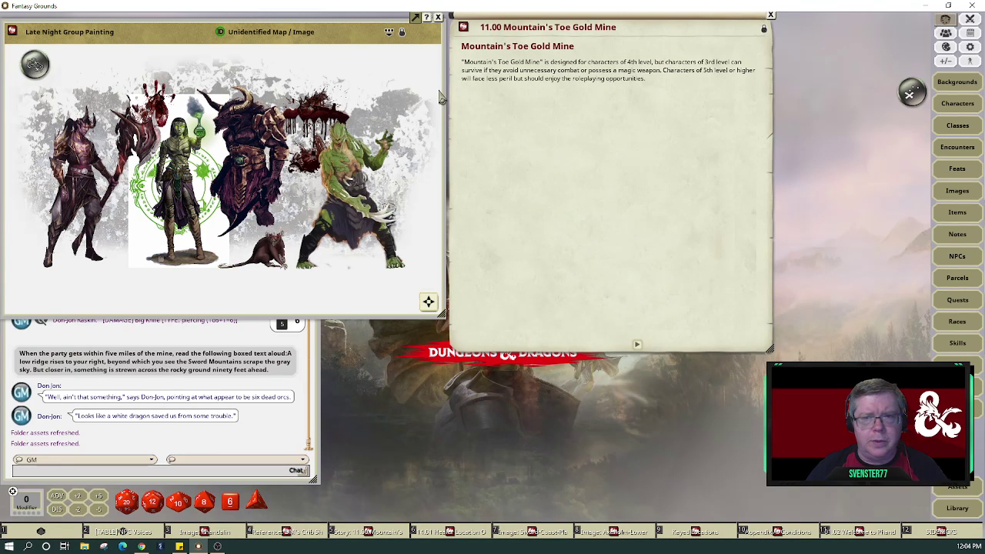
click(638, 345)
click(638, 345)
click(638, 345)
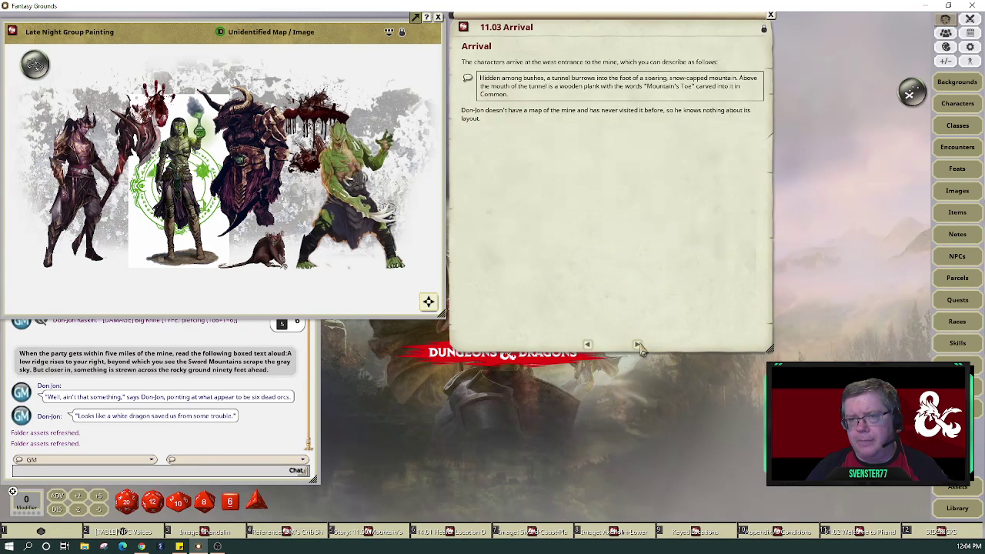
click(638, 344)
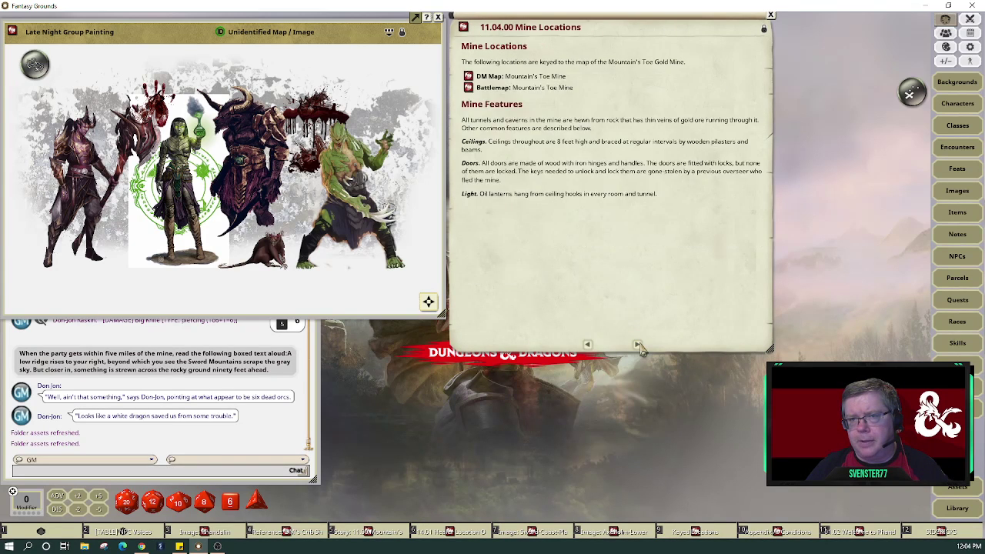
click(469, 87)
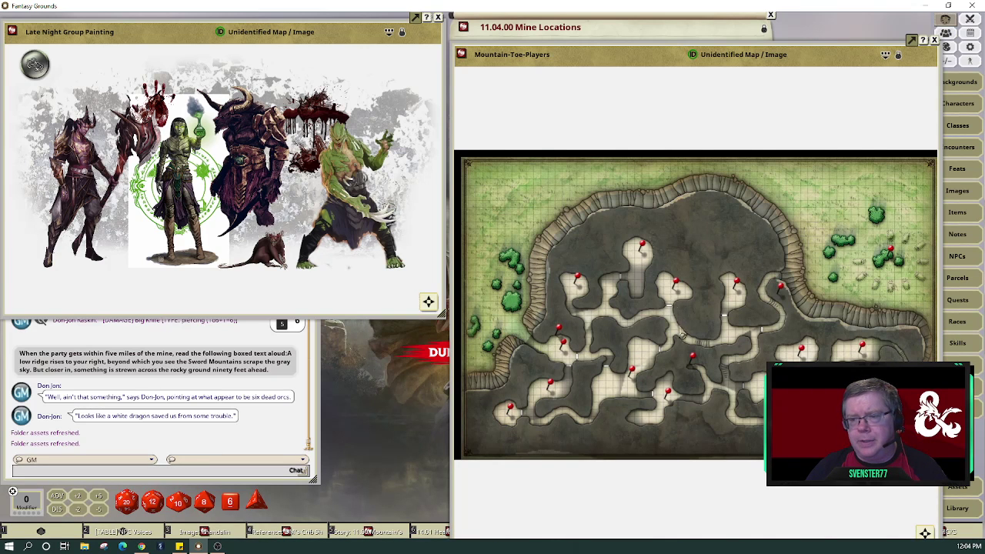
- Move the Mountain-Toe-Players map clear of the Mine Locations story and close that story
scroll(646, 375, up, 8)
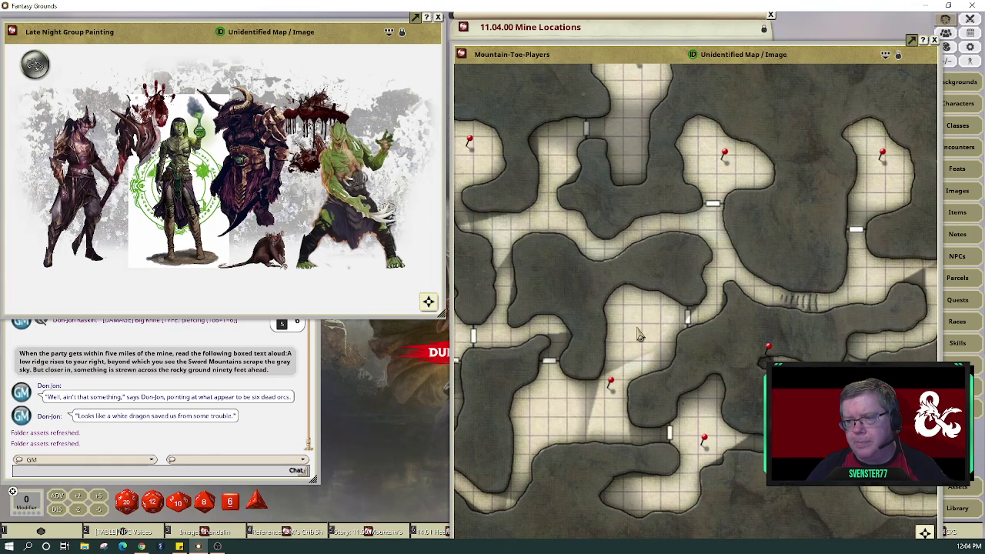
drag(917, 539, 678, 422)
scroll(698, 410, up, 3)
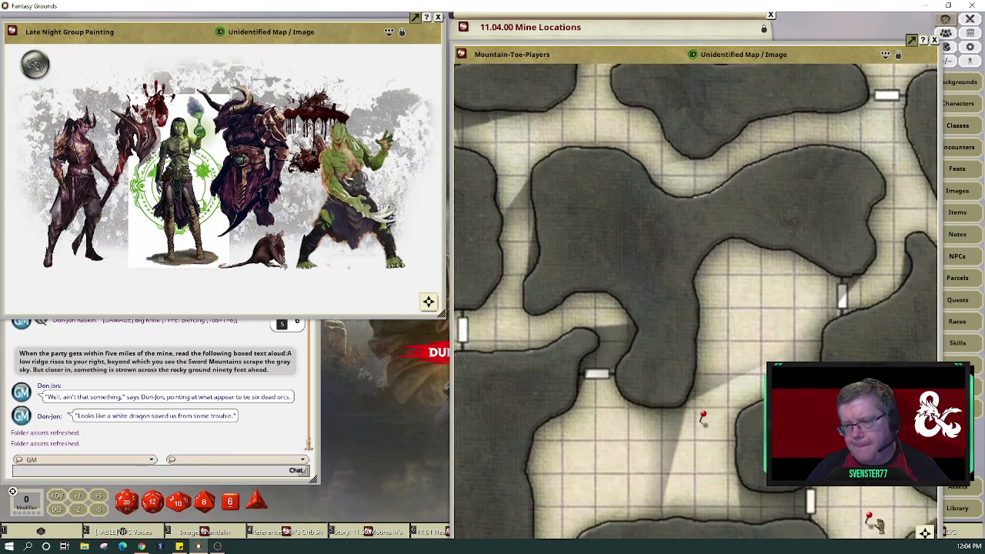
drag(925, 535, 938, 439)
drag(792, 409, 497, 378)
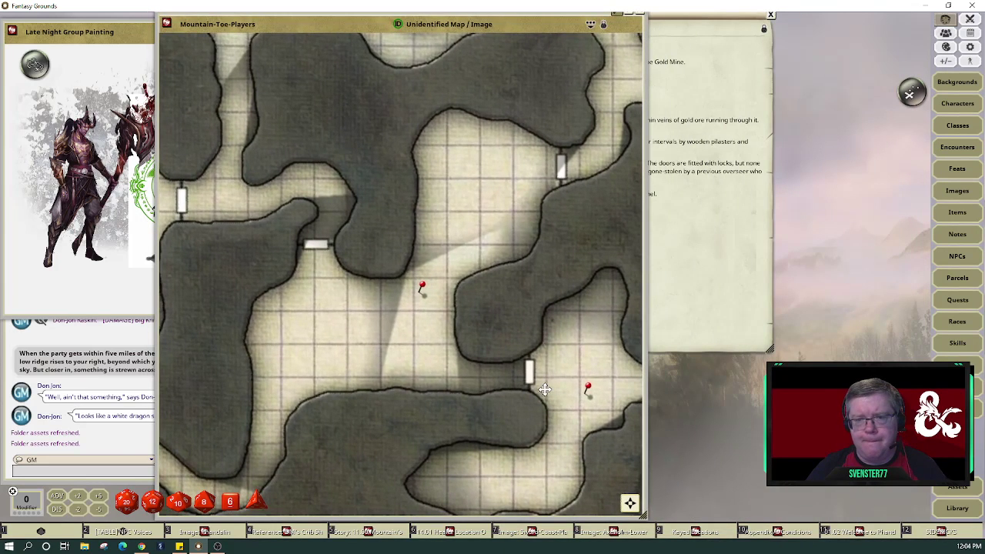
click(701, 262)
drag(774, 28, 810, 79)
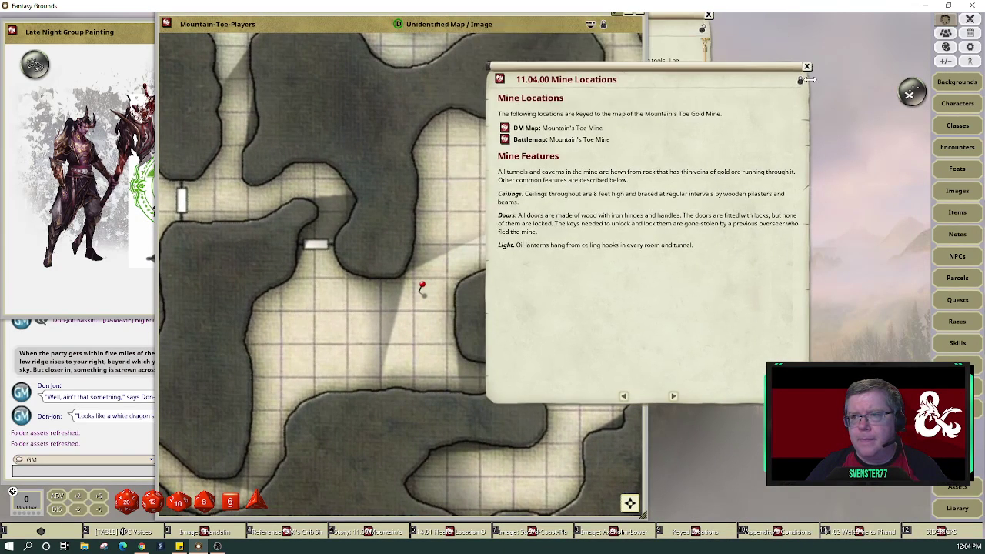
click(808, 69)
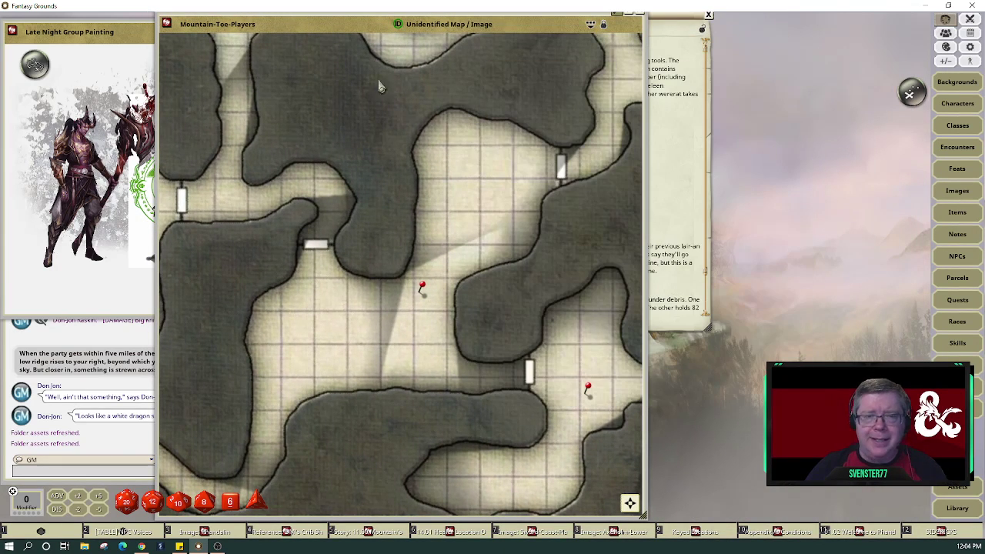
- Arrange the Mountain-Toe-Players map and the token assets side by side, and search the tokens for "barrel"
mouse_move(339, 24)
mouse_down()
mouse_move(539, 31)
mouse_move(227, 24)
mouse_move(327, 29)
mouse_move(370, 46)
mouse_up()
scroll(388, 340, down, 5)
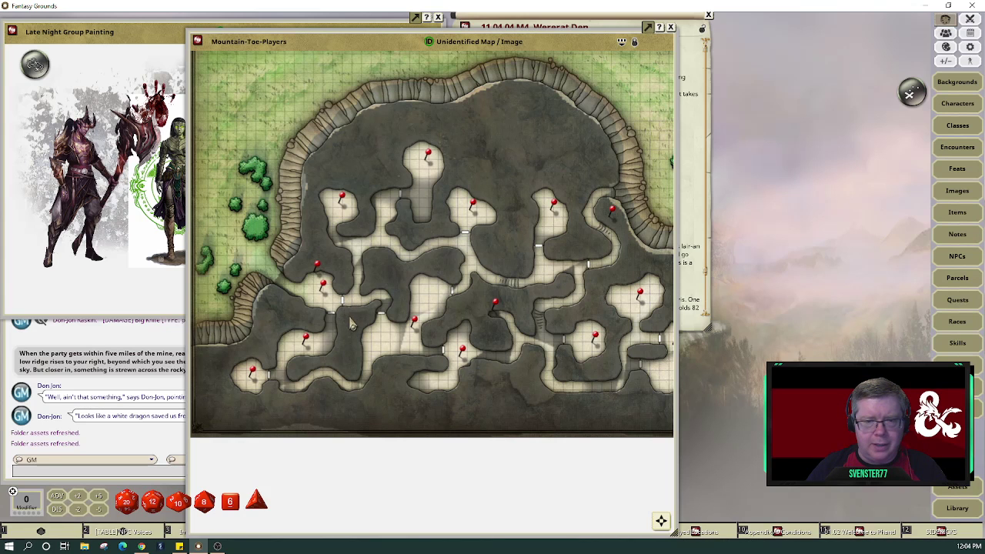
scroll(353, 323, up, 6)
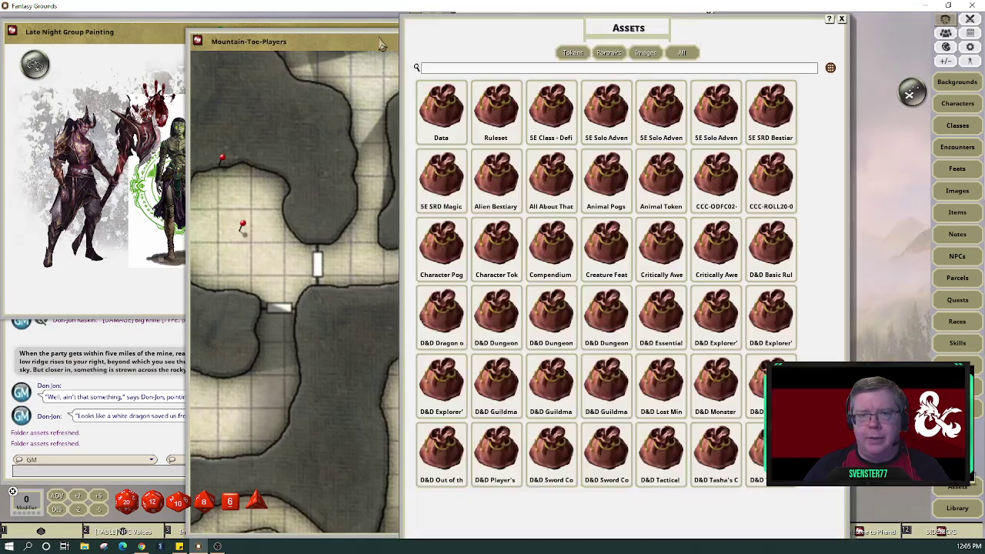
drag(380, 40, 226, 28)
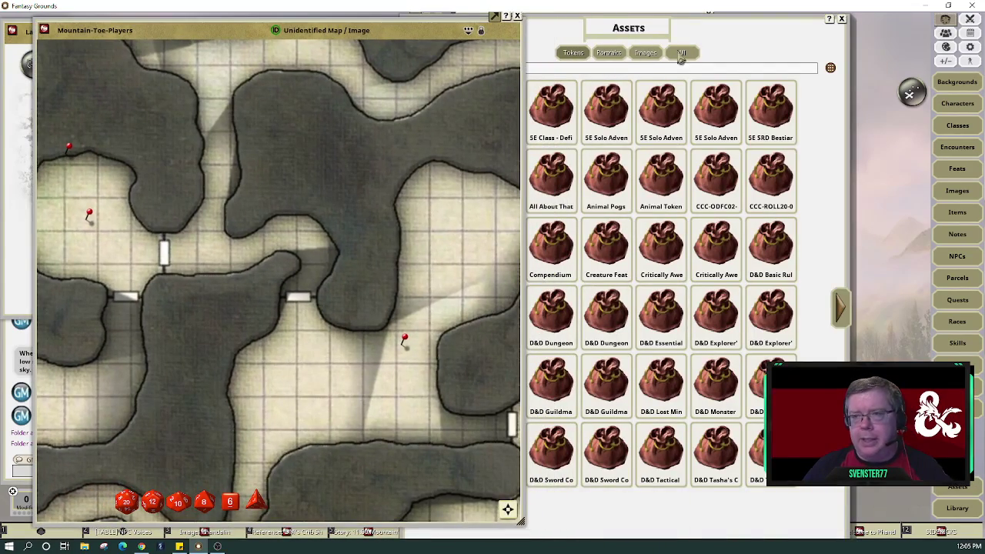
drag(751, 35, 874, 32)
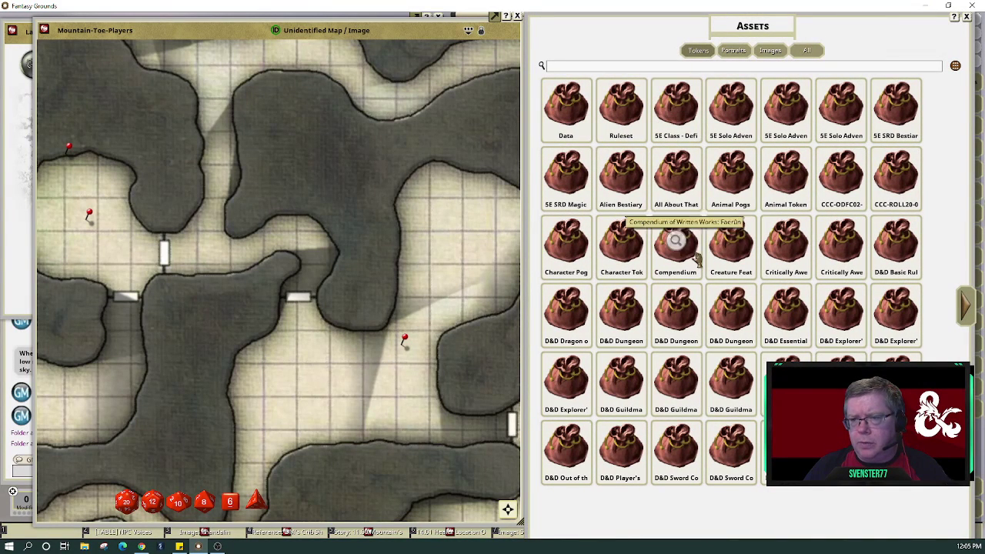
click(585, 67)
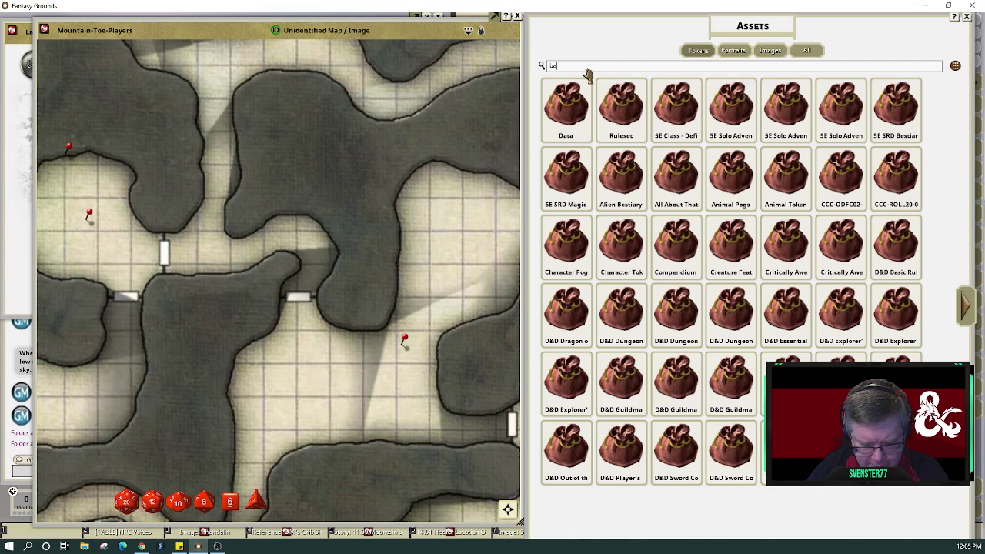
text(barrel)
key(Return)
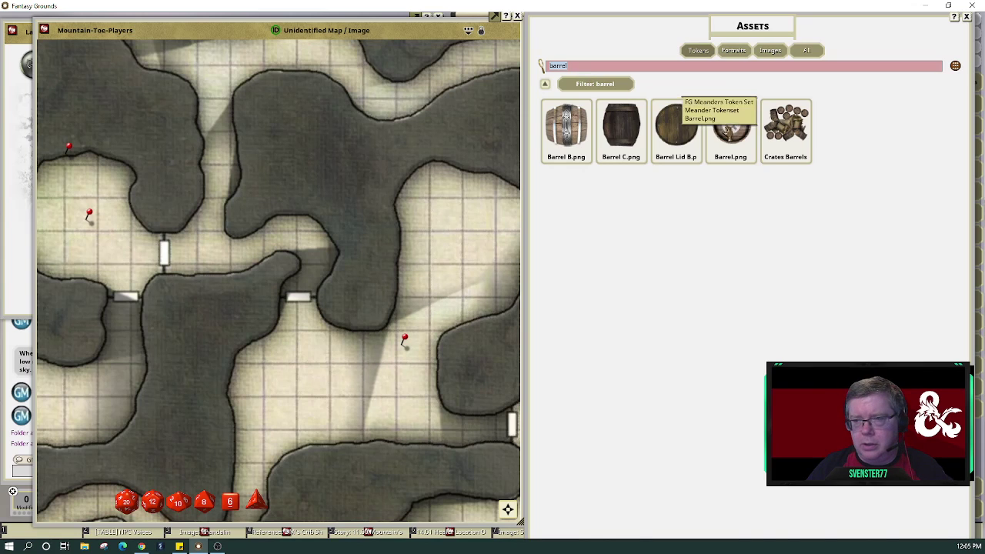
- Place the Crates Barrels token in the upper part of the large central cave and unlock the map for editing
drag(798, 129, 446, 206)
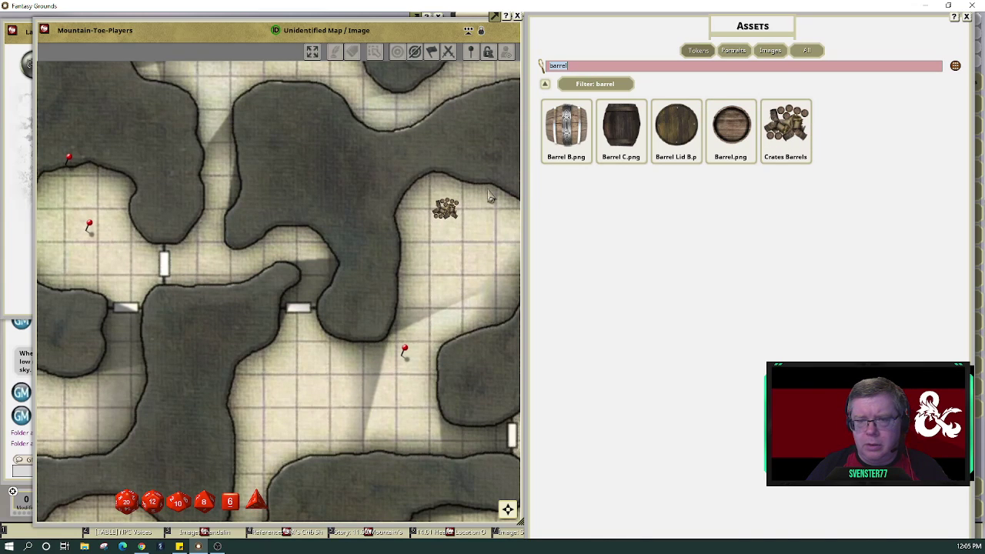
click(482, 31)
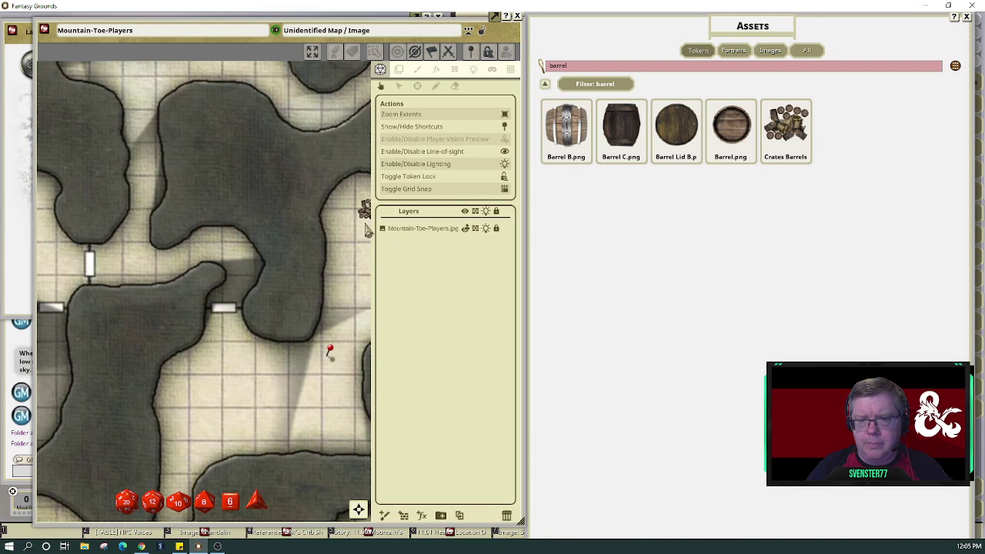
drag(313, 189, 265, 187)
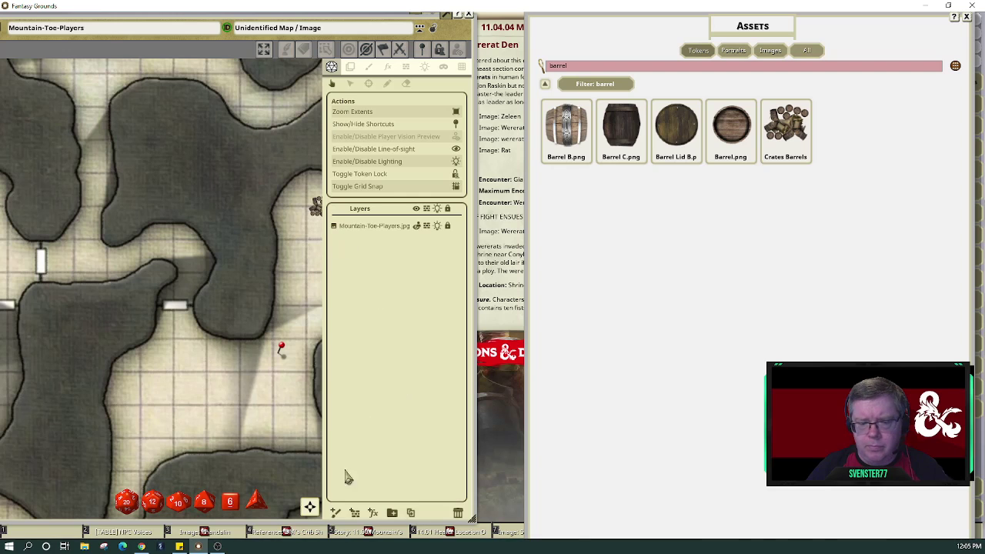
click(309, 508)
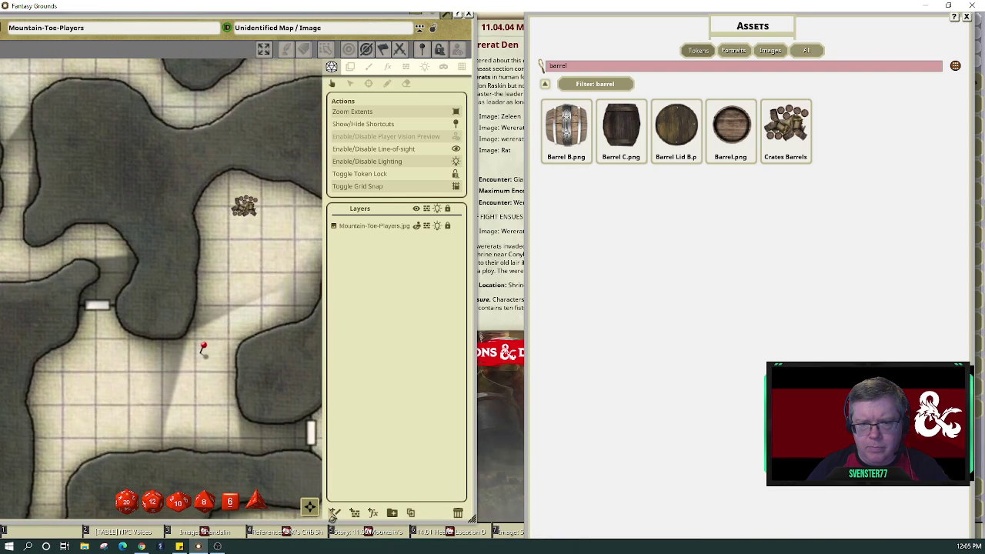
drag(332, 519, 331, 513)
- Delete the Crates Barrels token from the cave on the map
click(189, 210)
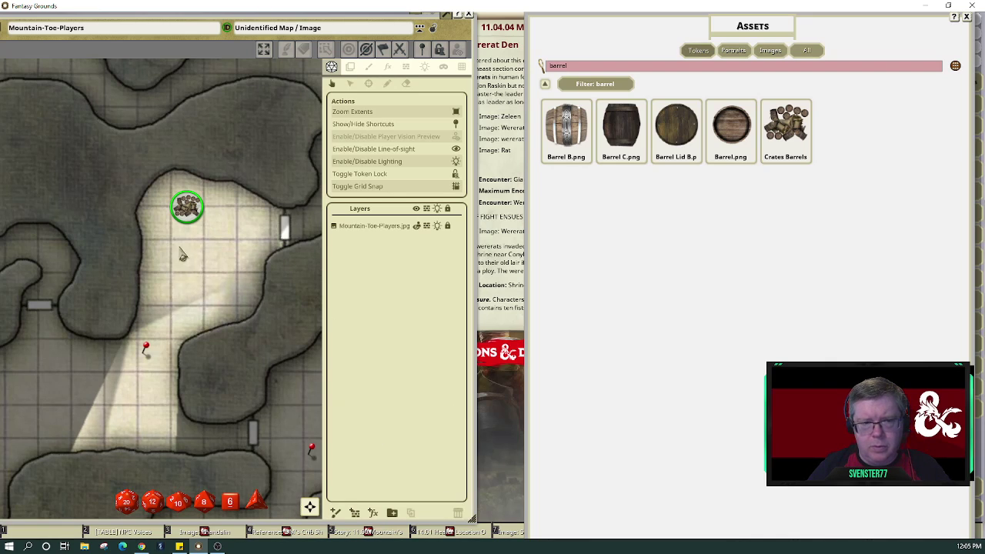
click(190, 212)
right_click(191, 212)
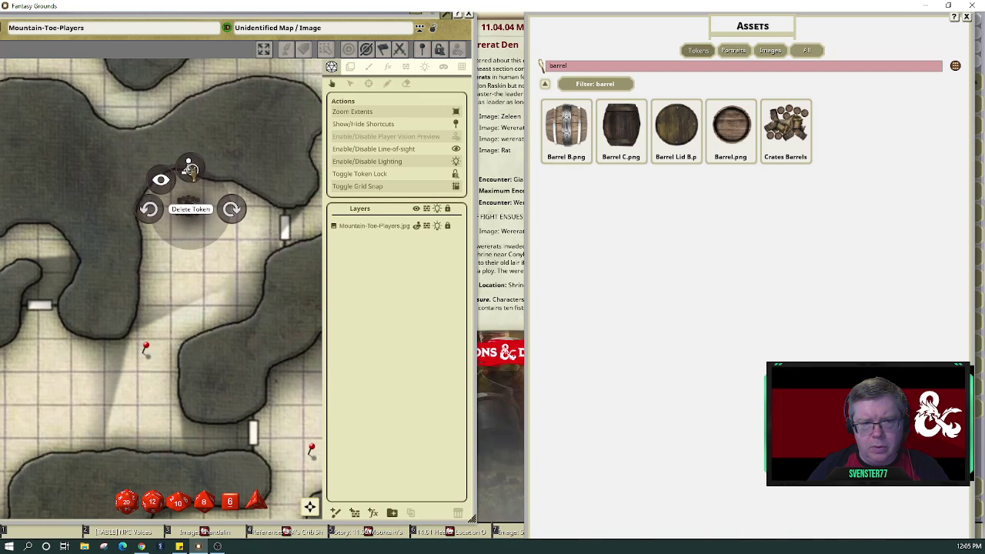
click(228, 207)
click(149, 169)
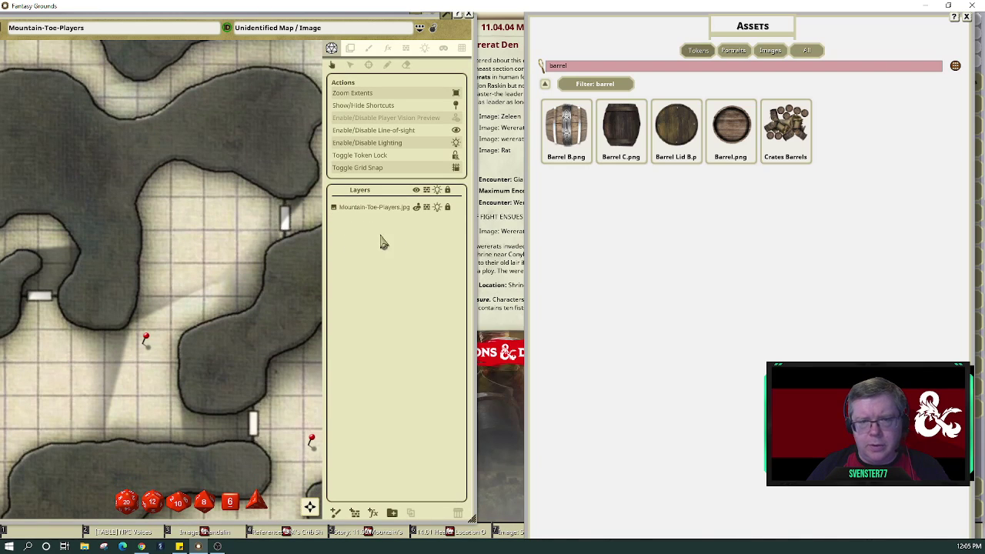
- Place a Crates Barrels Sacks tile in the upper part of the cave and shrink it to about 2.3 by 2.4 squares
click(350, 48)
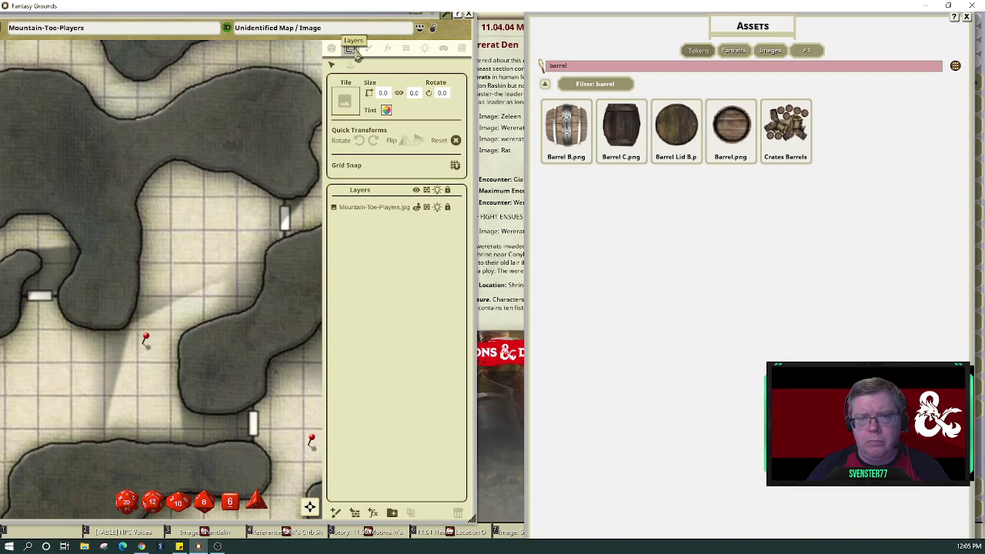
drag(676, 127, 348, 105)
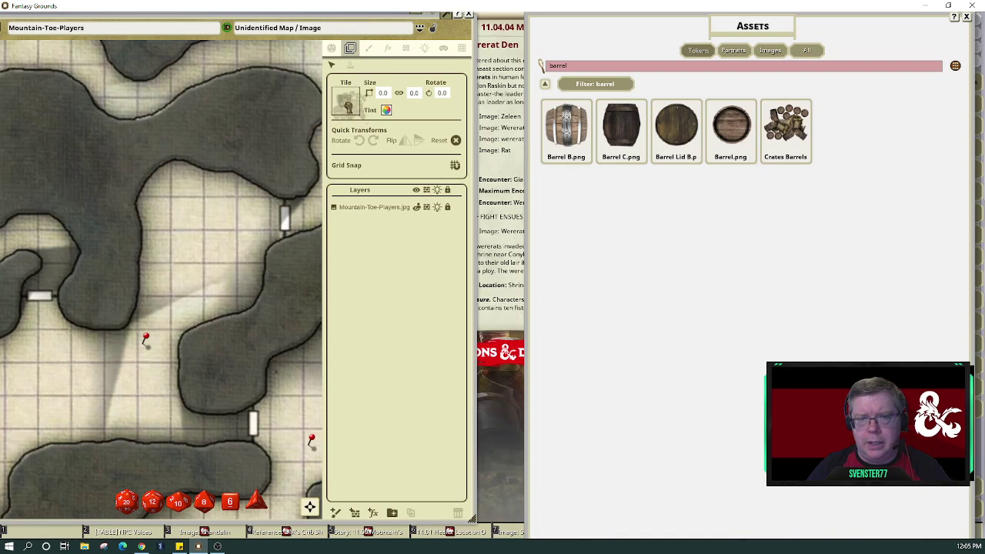
click(192, 212)
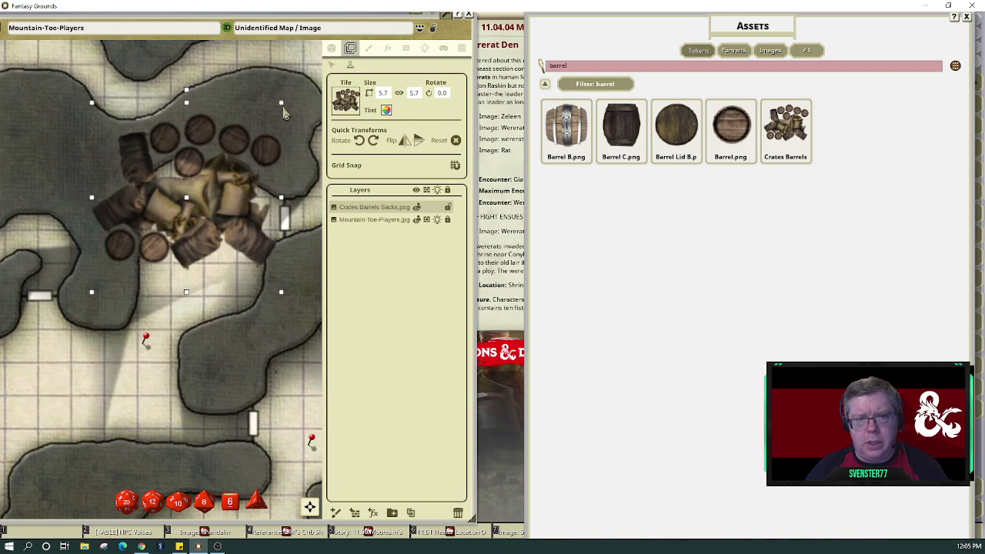
drag(281, 104, 228, 164)
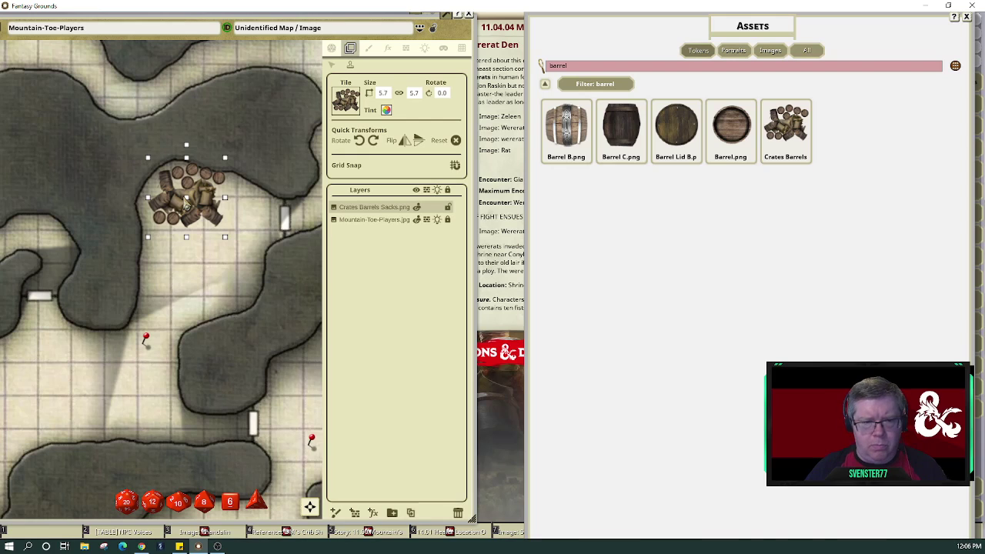
key(ctrl+v)
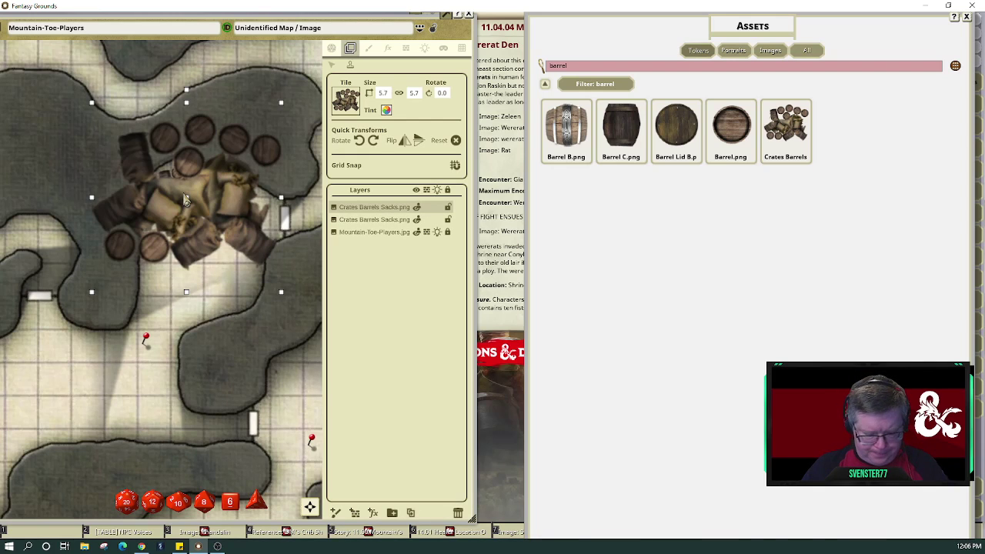
click(460, 512)
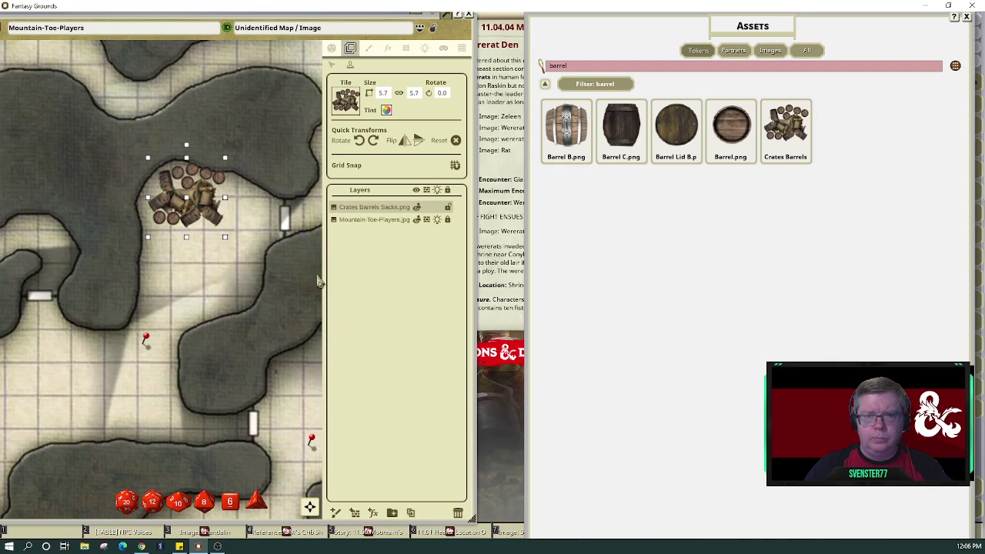
- Nudge the Crates Barrels Sacks tile closer to the cave's upper-left wall
click(331, 63)
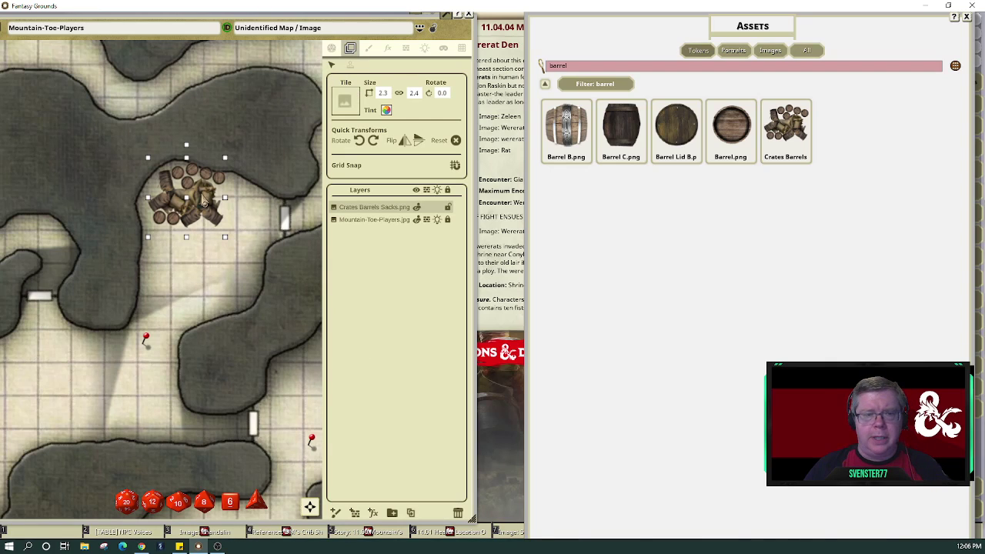
mouse_move(196, 209)
mouse_down()
mouse_move(193, 216)
mouse_move(193, 206)
mouse_up()
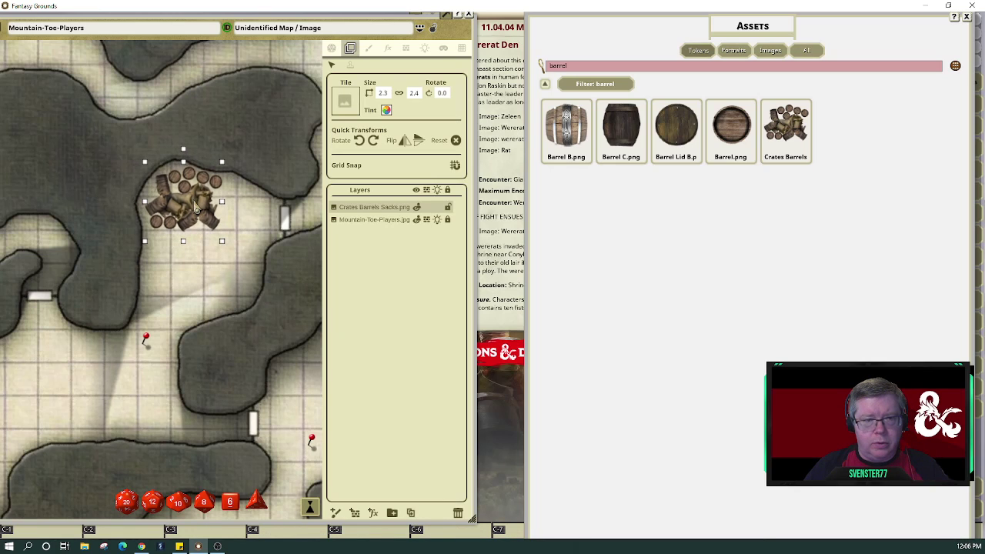
click(232, 286)
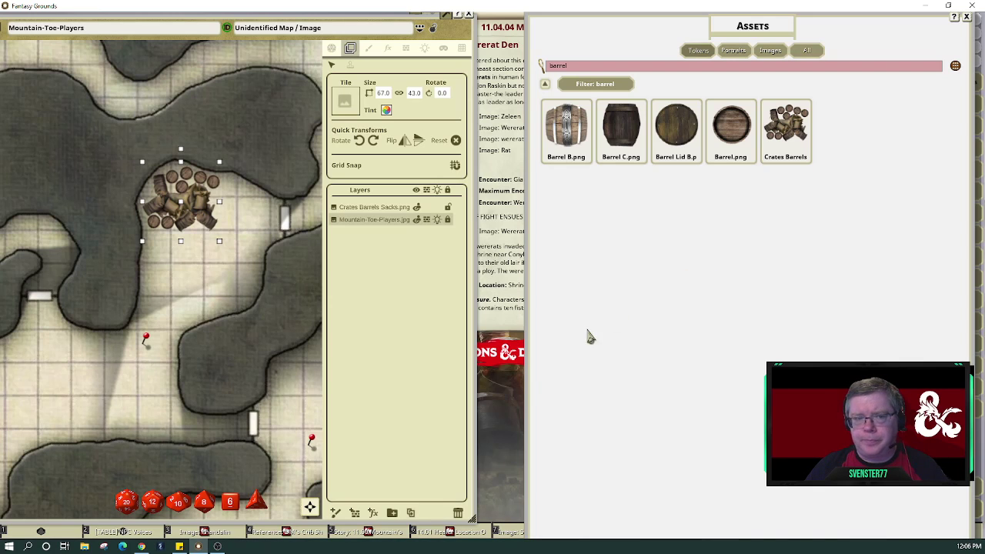
- Load Barrel.png as the tile to stamp and set its size to 0.5 by 0.5
mouse_move(309, 507)
mouse_down()
mouse_move(299, 522)
mouse_move(315, 524)
mouse_up()
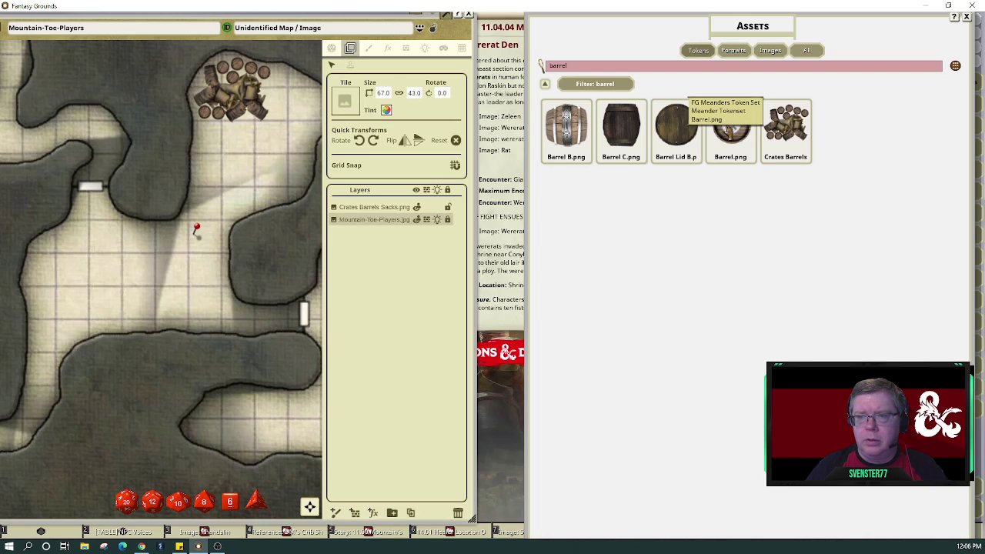
drag(727, 123, 347, 101)
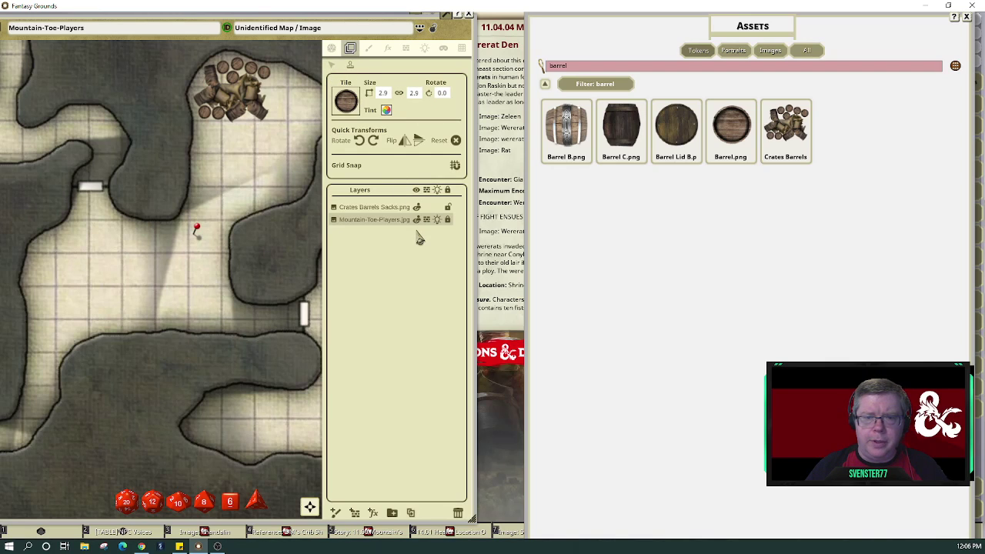
click(391, 207)
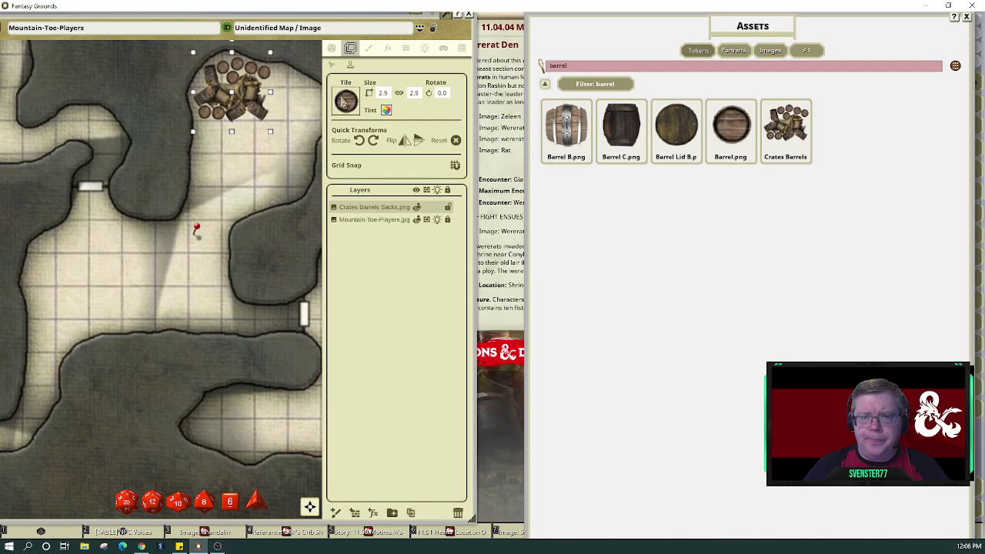
click(383, 94)
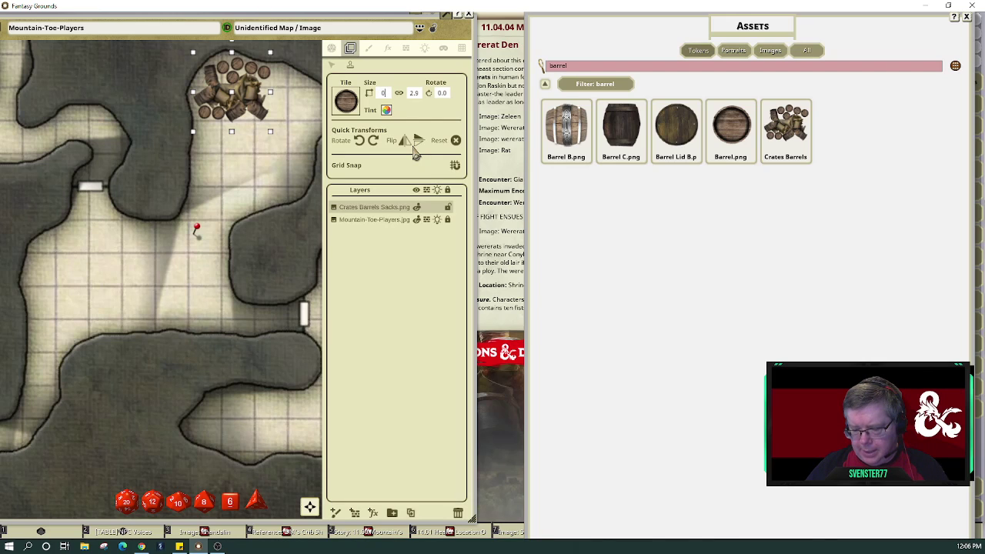
key(Return)
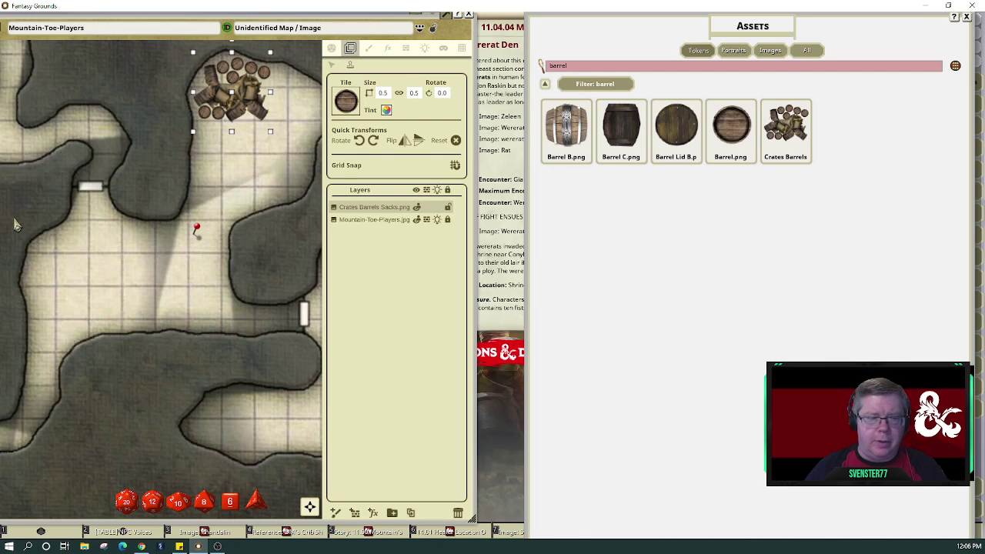
- Stamp five barrels along the cave's west wall, below the door
click(38, 253)
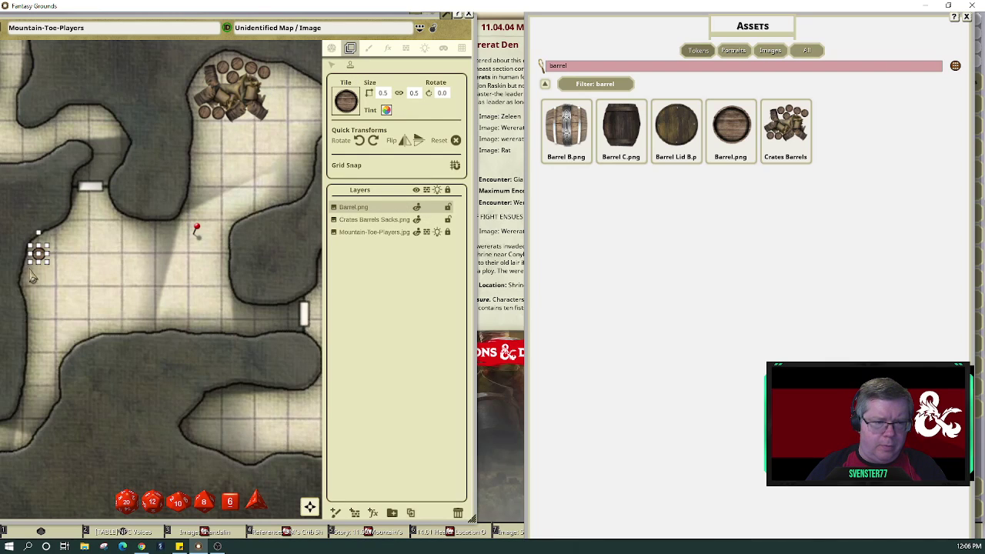
click(30, 271)
click(37, 276)
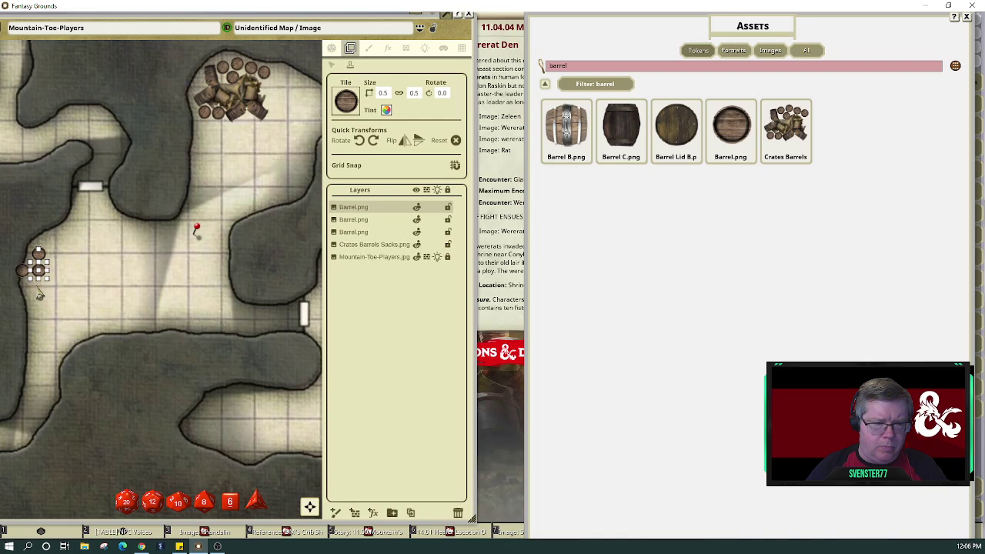
click(42, 291)
click(37, 305)
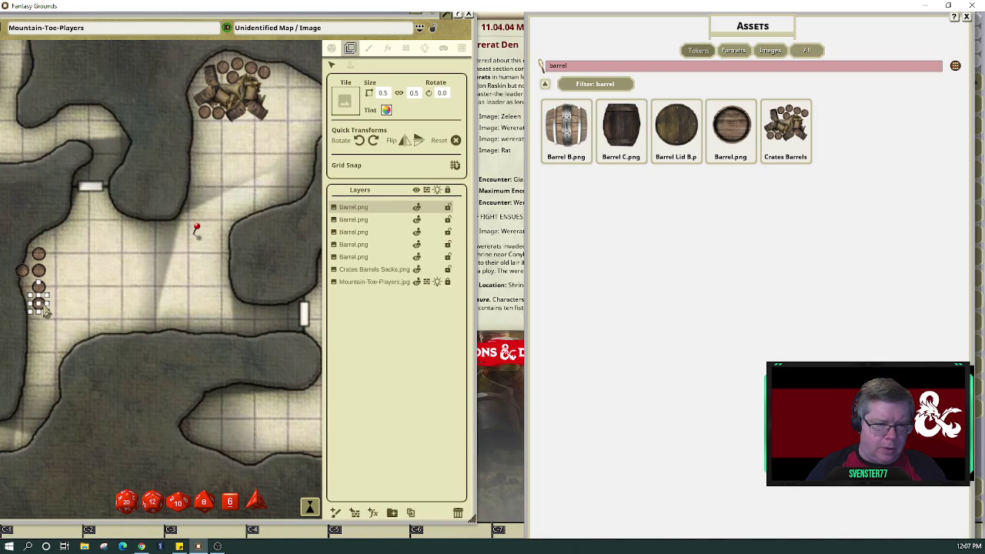
- Pull the barrels together into a tight cluster against the west wall, with two rows of two below a single barrel
drag(43, 307, 39, 262)
click(32, 266)
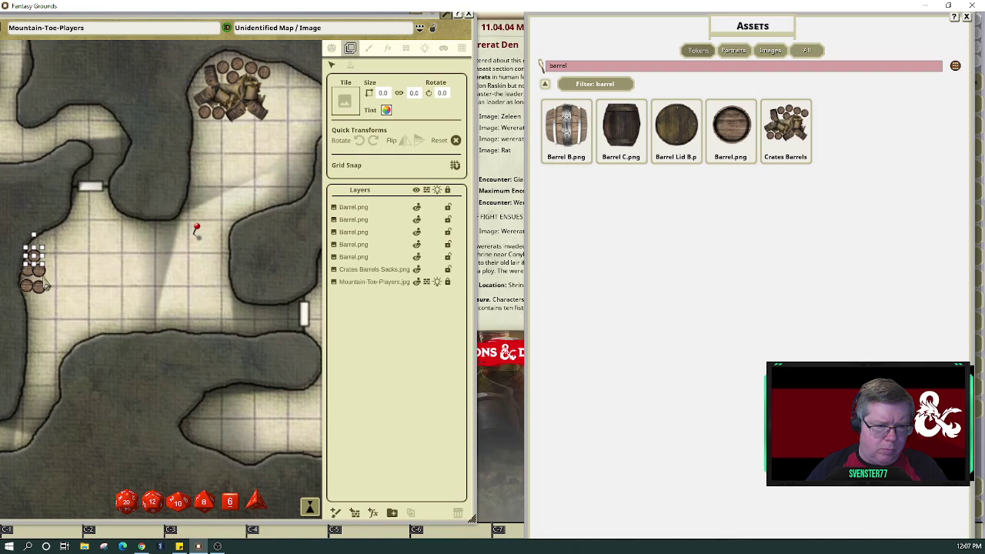
click(40, 276)
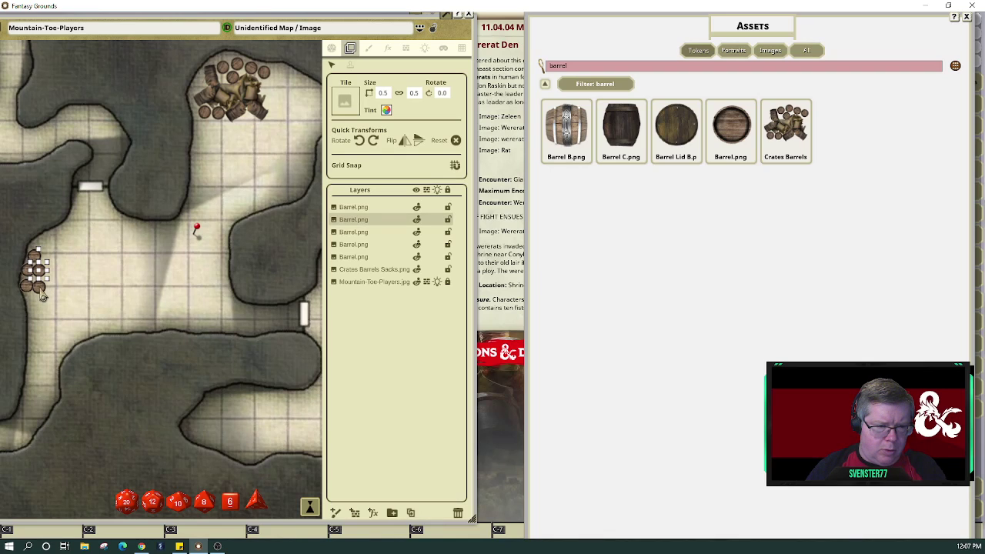
- Loosen the barrel cluster by moving the lower-right barrel to its bottom end and shifting the middle-right barrel slightly down
scroll(47, 302, up, 5)
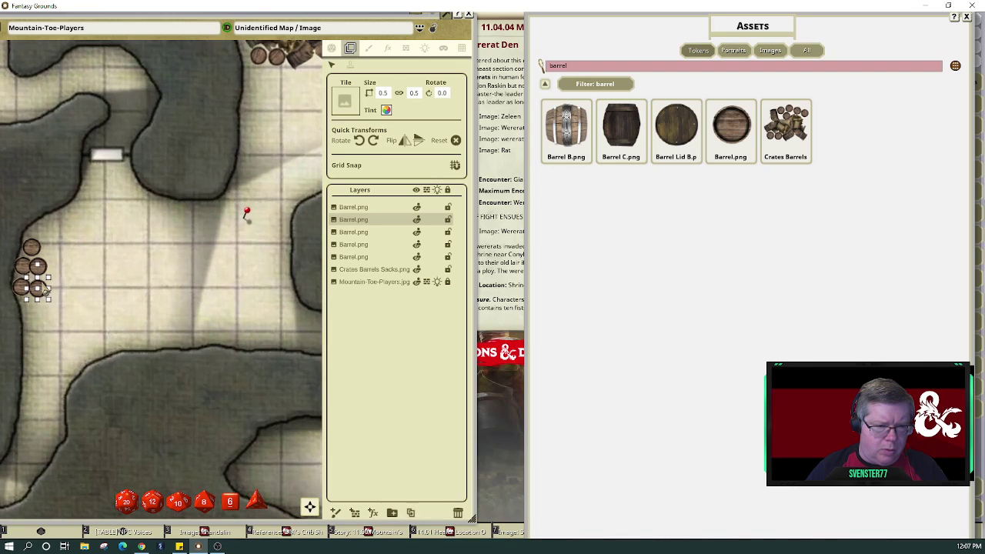
drag(310, 507, 291, 504)
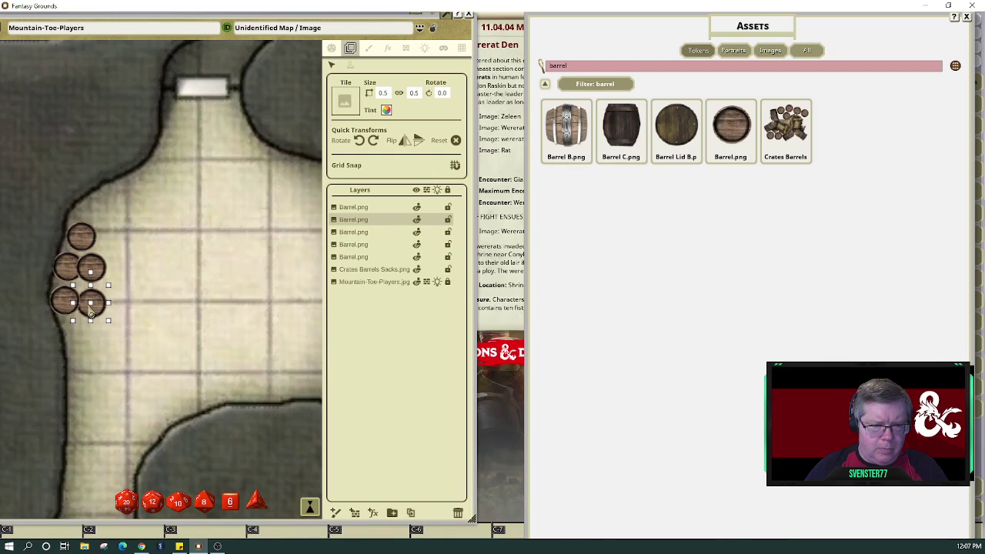
drag(91, 311, 77, 341)
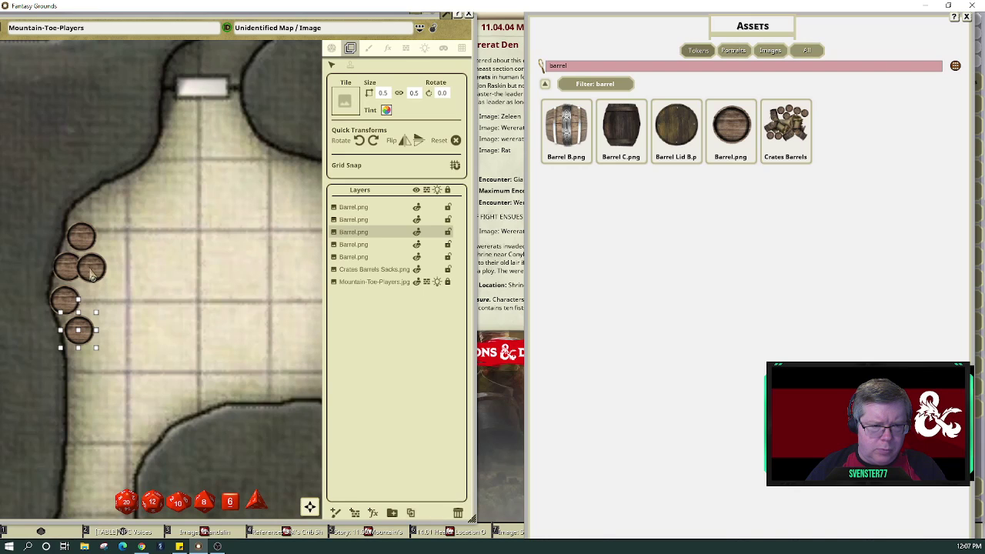
click(366, 232)
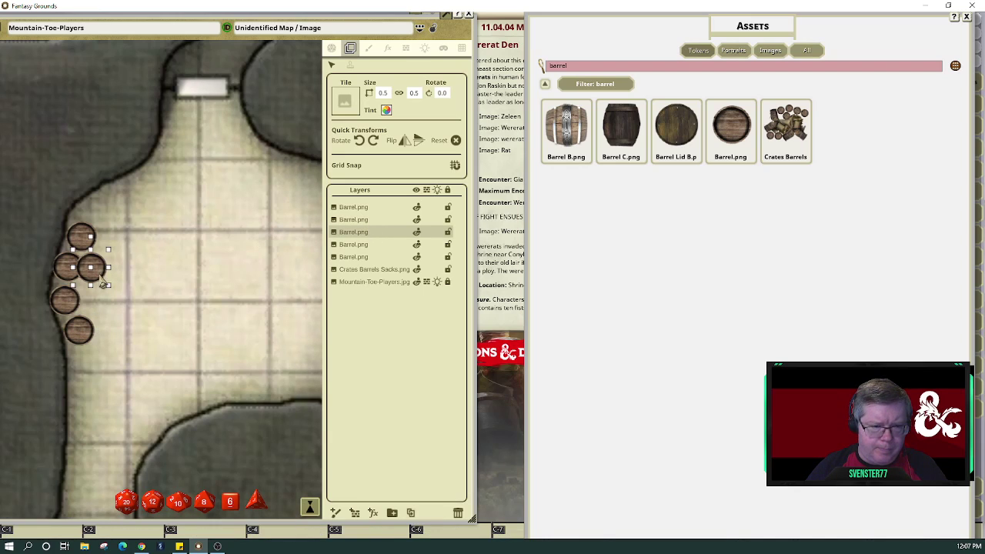
drag(103, 277, 108, 300)
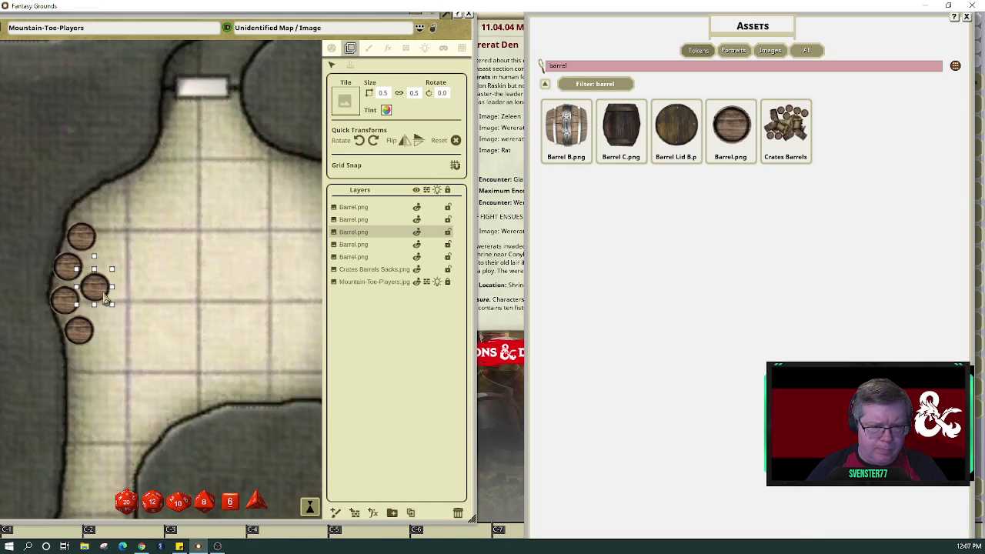
click(157, 350)
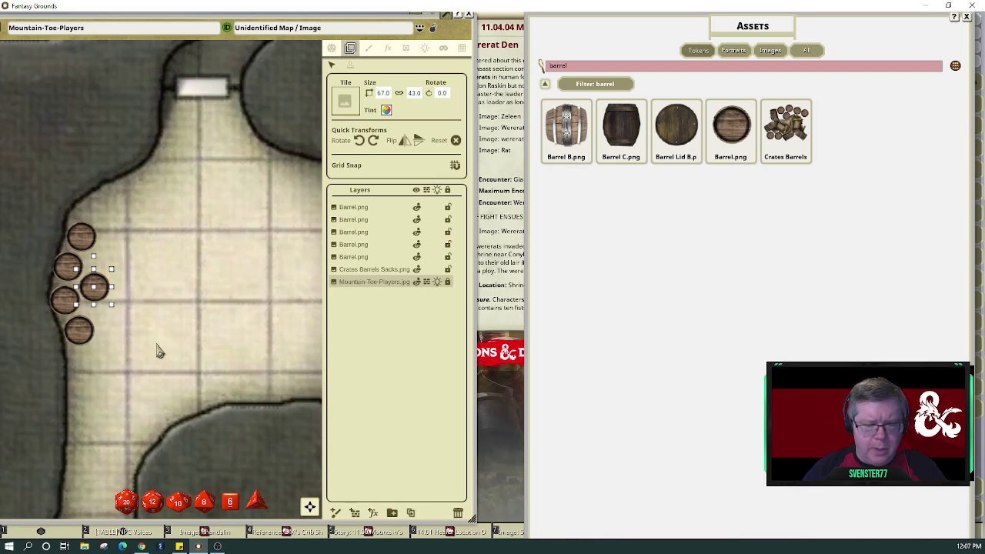
- Select the five barrel layers and add a folder to the layer list
click(338, 208)
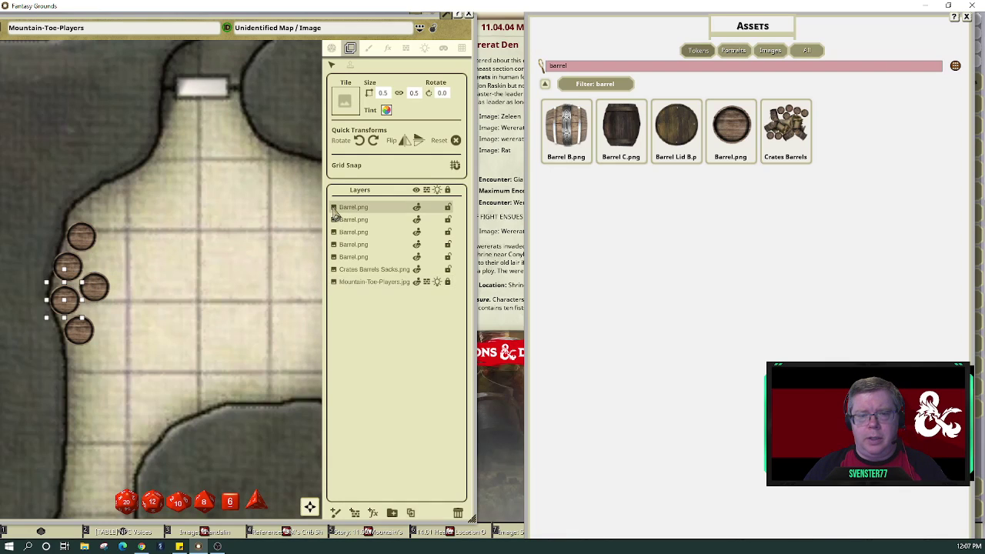
ctrl+click(338, 260)
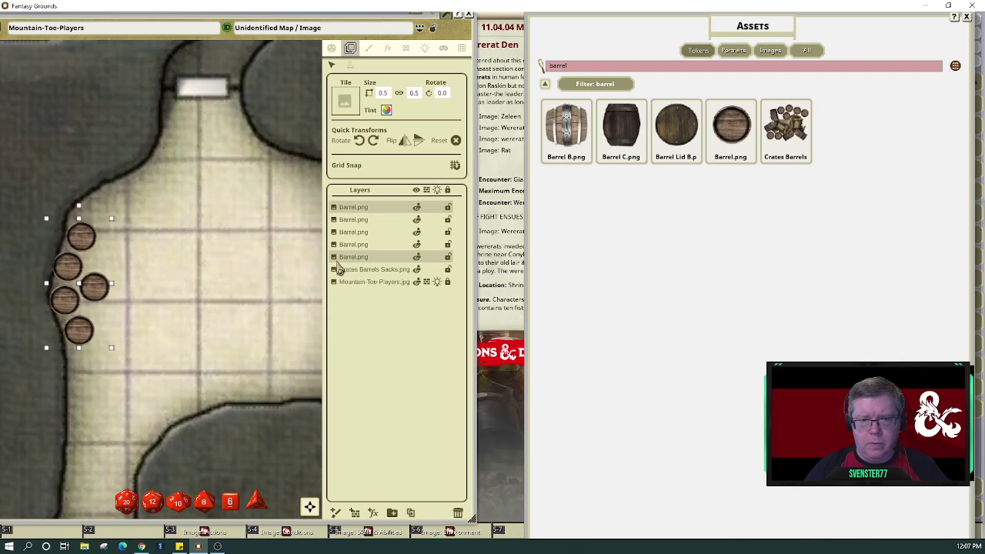
ctrl+click(340, 245)
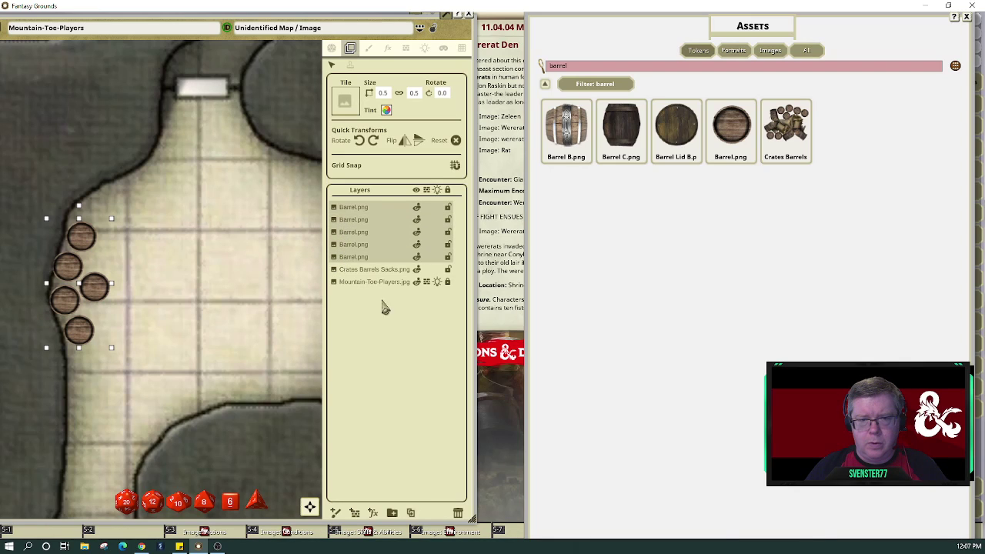
click(394, 514)
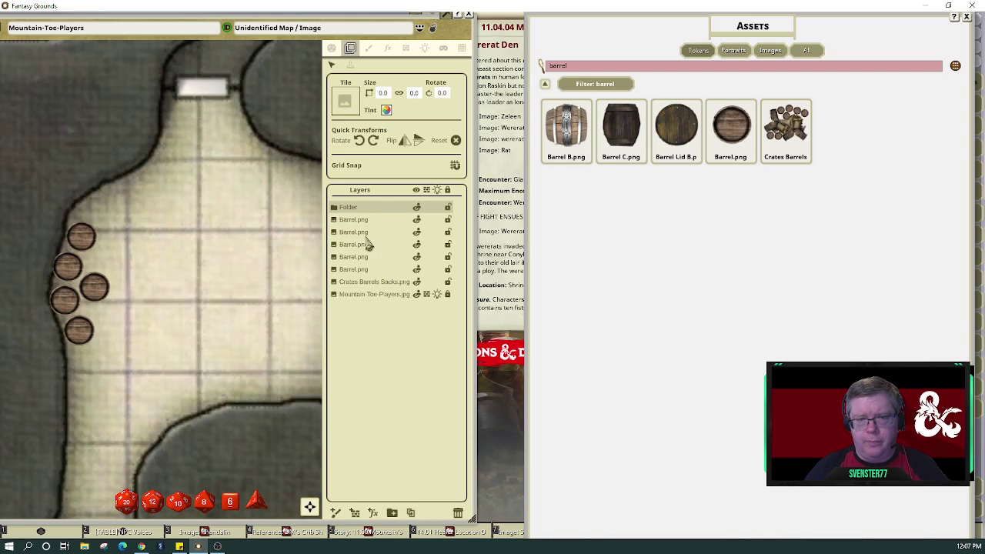
- Move all five barrel layers into the new folder and collapse it
click(340, 221)
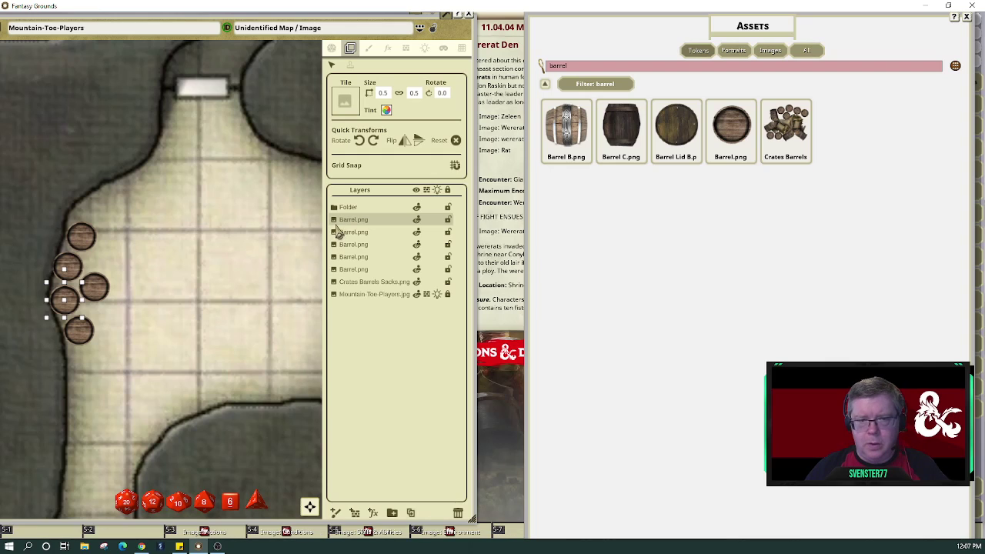
ctrl+click(340, 233)
ctrl+click(340, 245)
ctrl+click(340, 269)
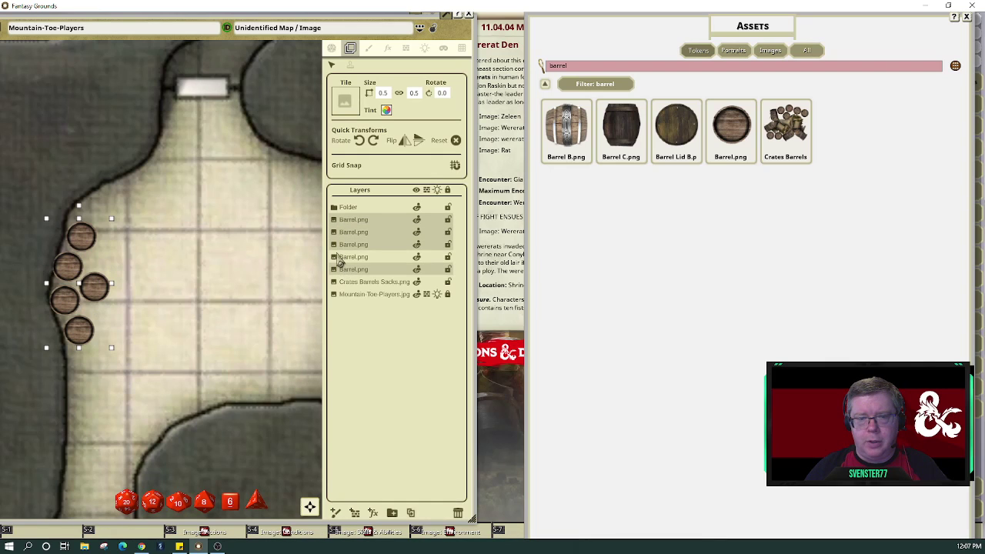
ctrl+click(340, 257)
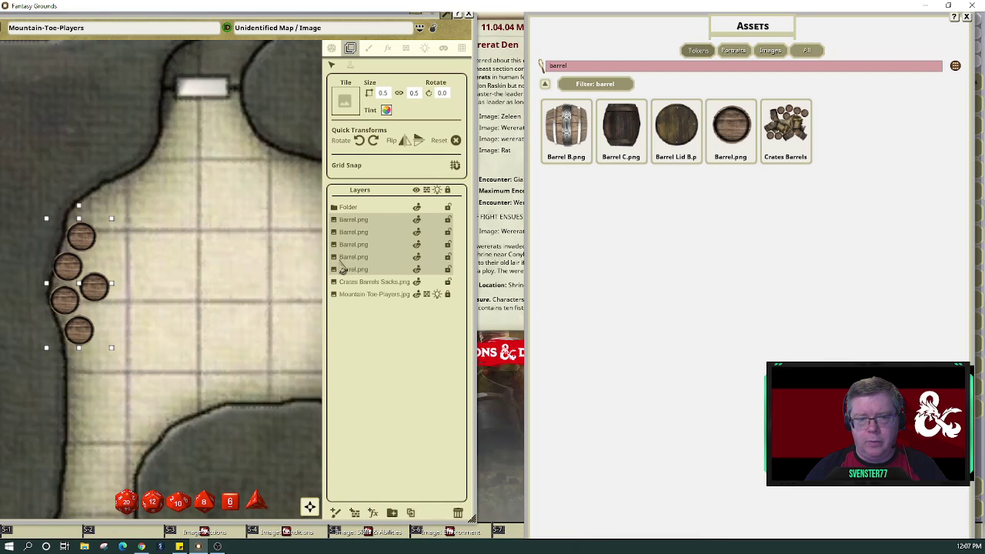
drag(340, 227, 344, 216)
click(333, 208)
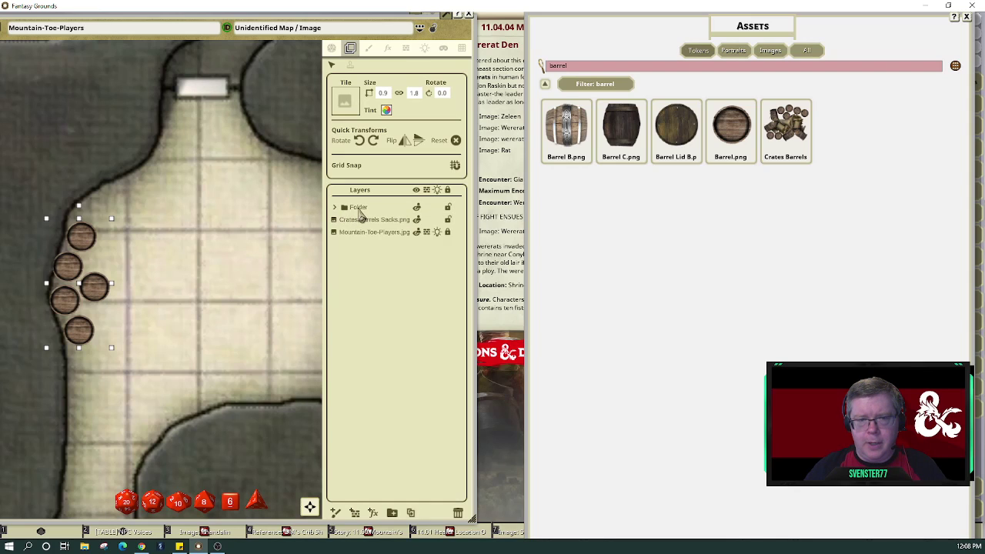
- Duplicate the barrel folder, naming the original "Barrels" and the copy "Barrels shadow"
click(414, 520)
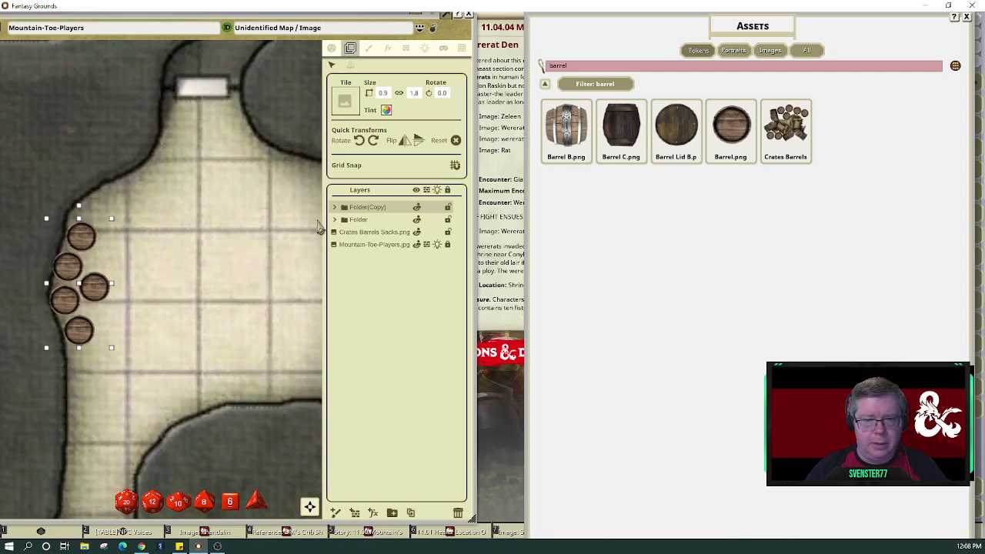
click(359, 224)
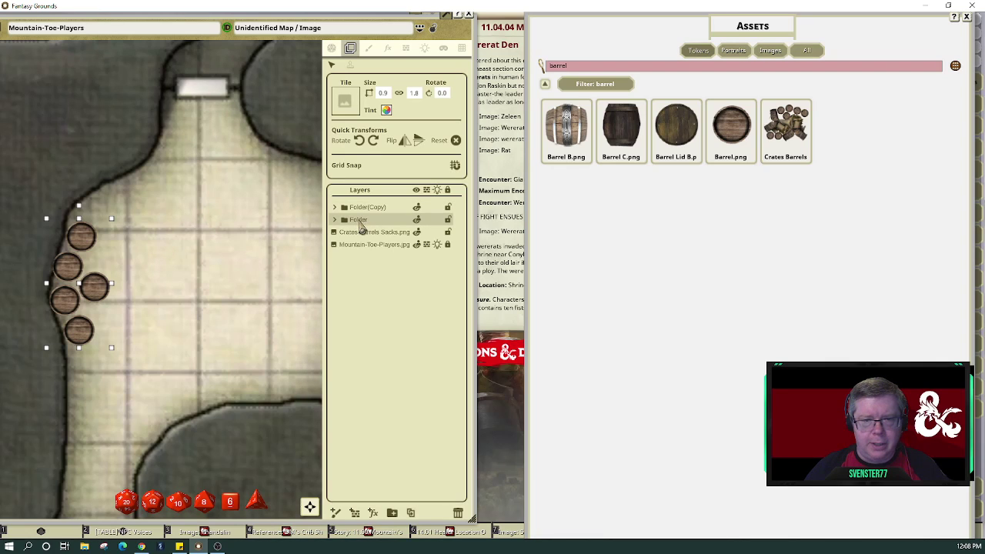
click(359, 222)
text(Barrel)
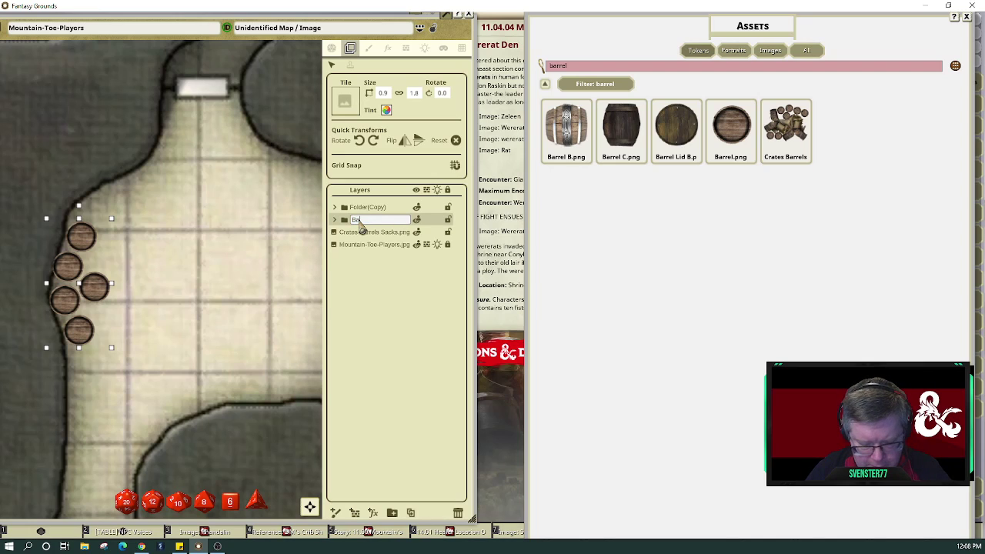
double_click(361, 210)
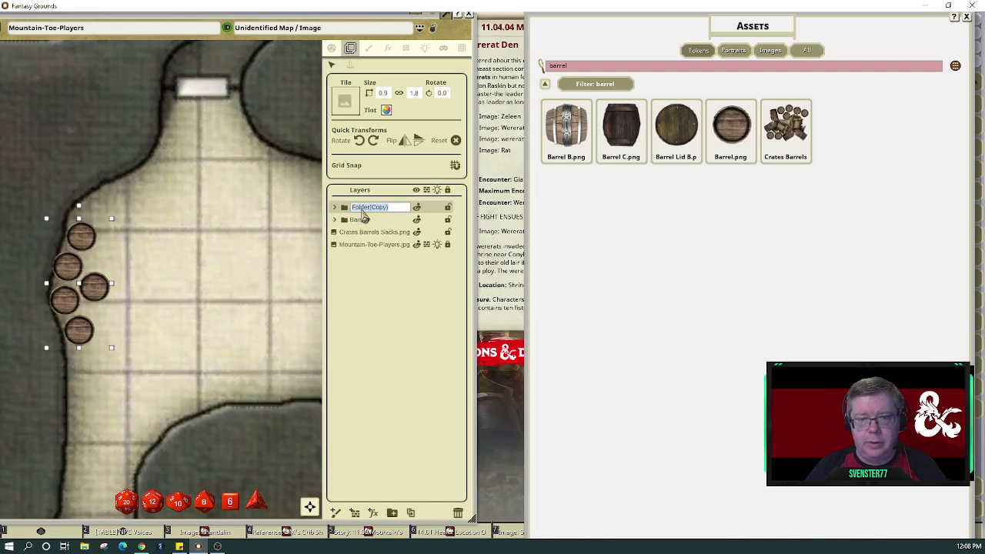
text(Bar)
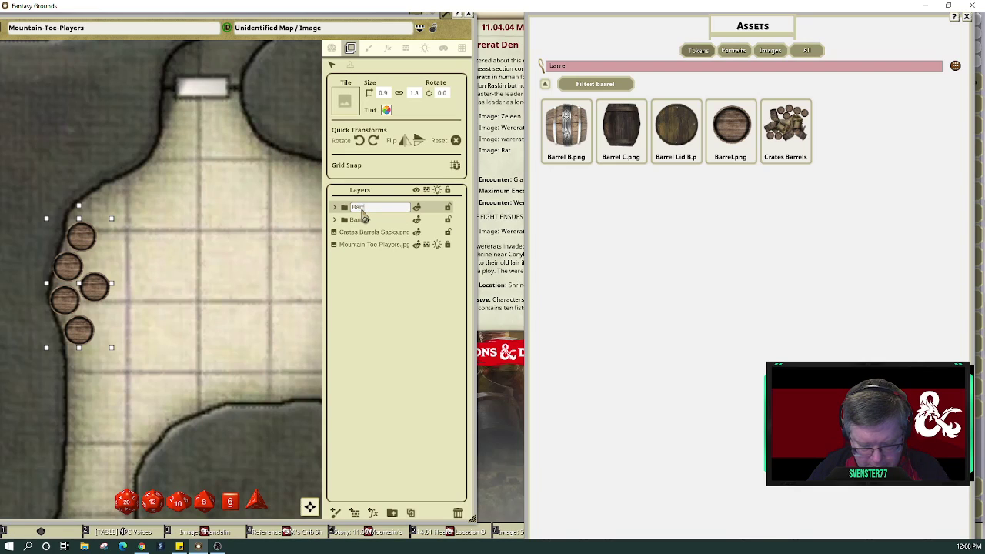
text(rels shed)
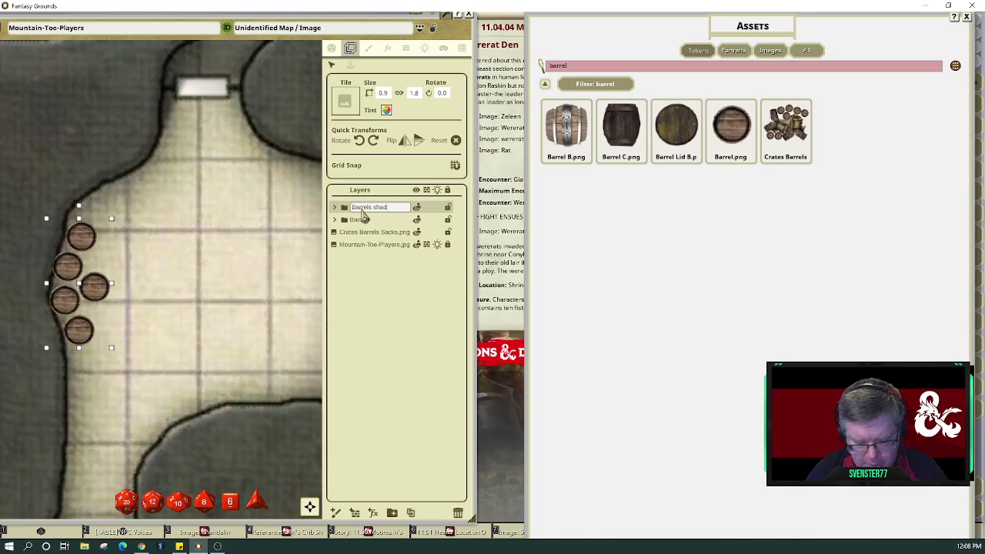
text(ow)
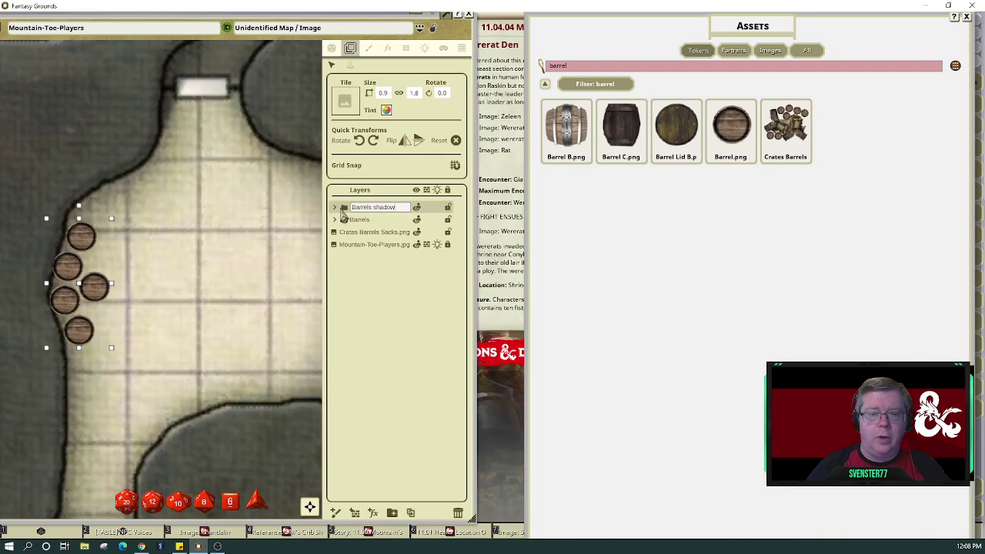
key(Return)
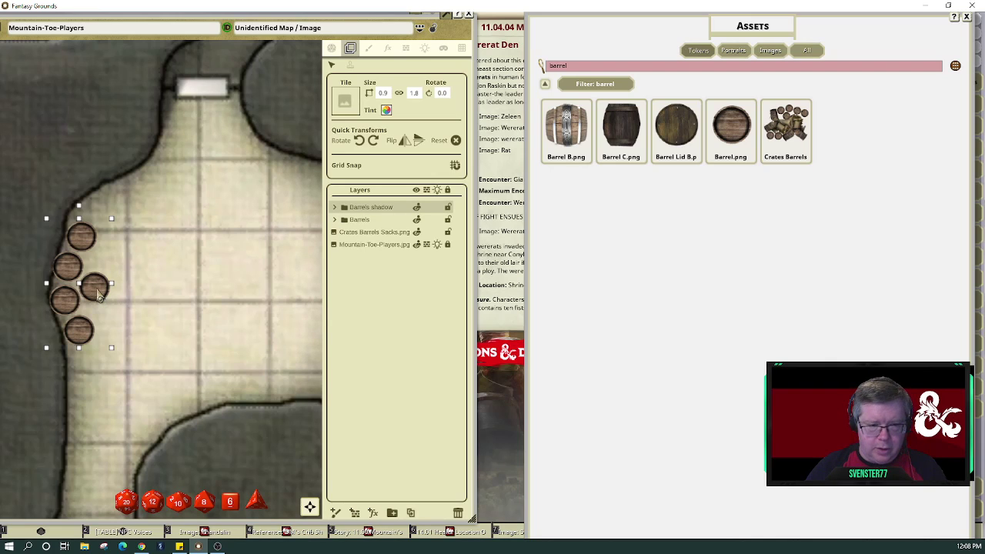
- Offset the Barrels shadow cluster slightly below the original barrels on the map
scroll(101, 300, up, 1)
scroll(103, 301, down, 1)
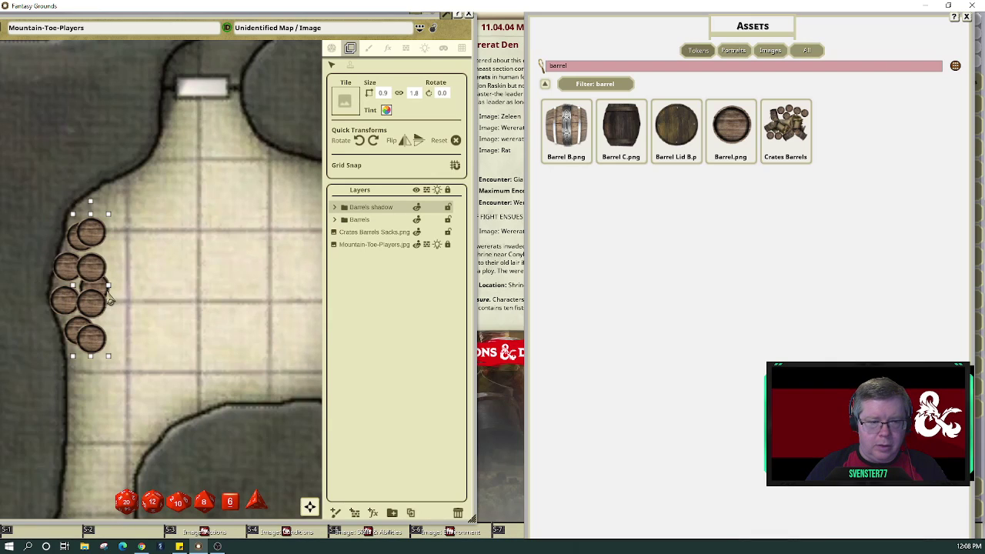
scroll(106, 300, up, 3)
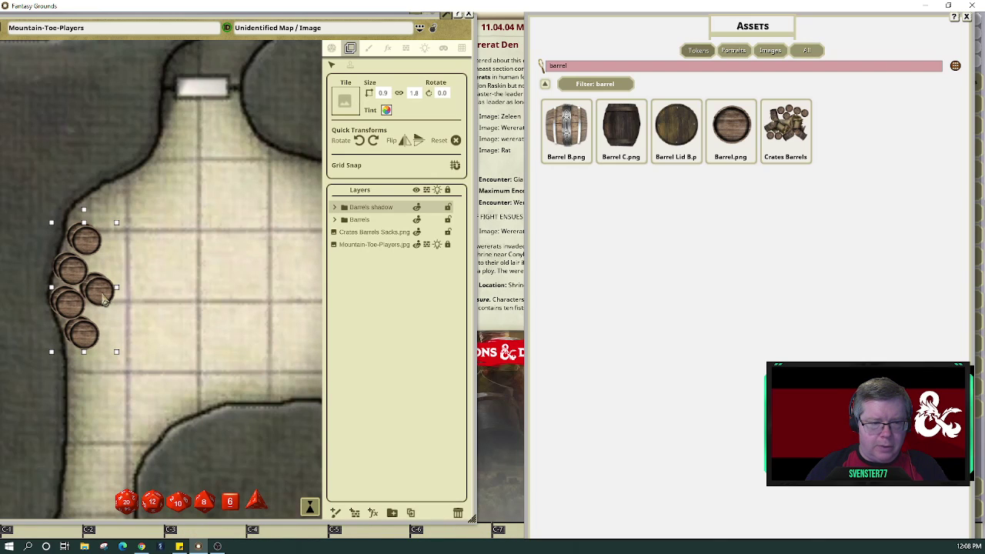
drag(103, 297, 97, 298)
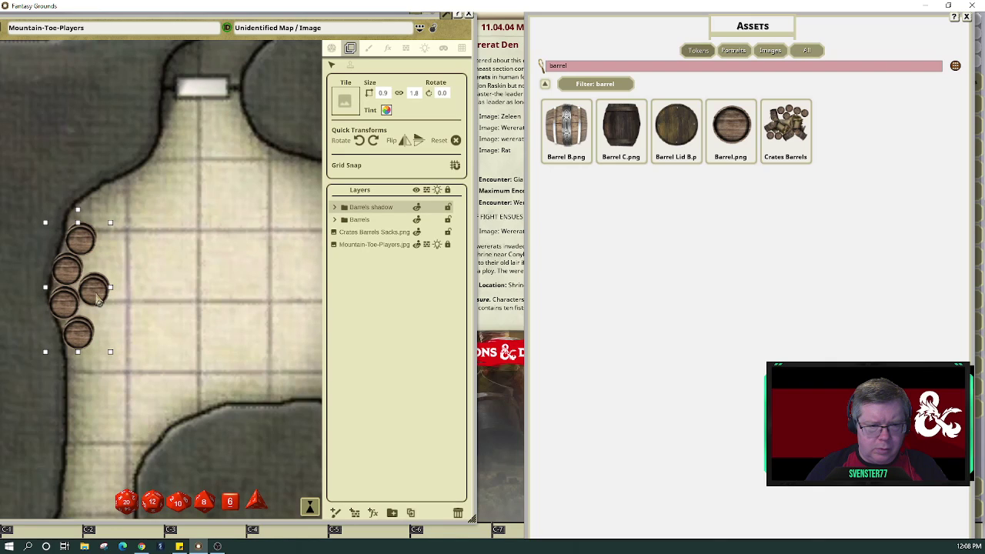
- Tint the Barrels shadow folder with R 0, G 0, B 50, A 90 and place it beneath the Barrels folder
click(386, 110)
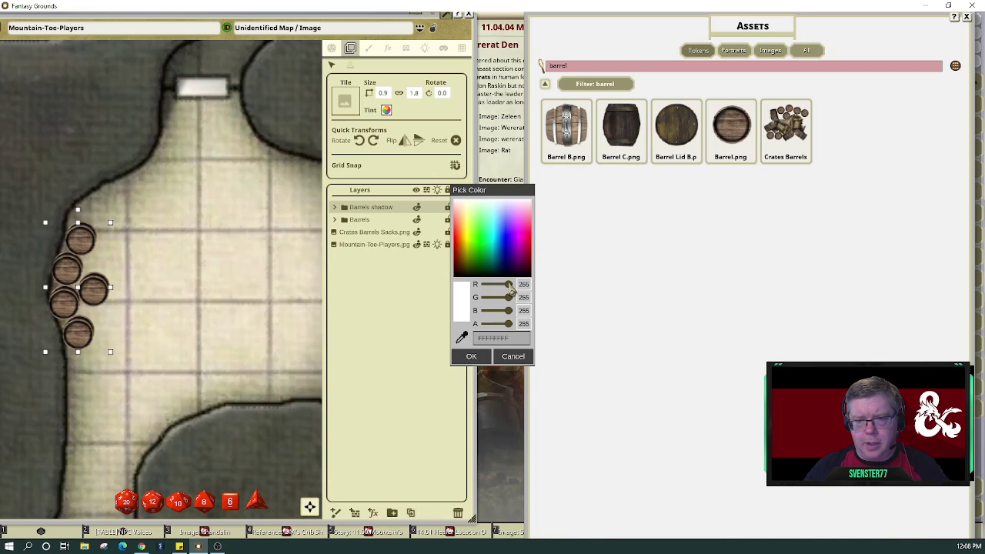
drag(507, 284, 496, 330)
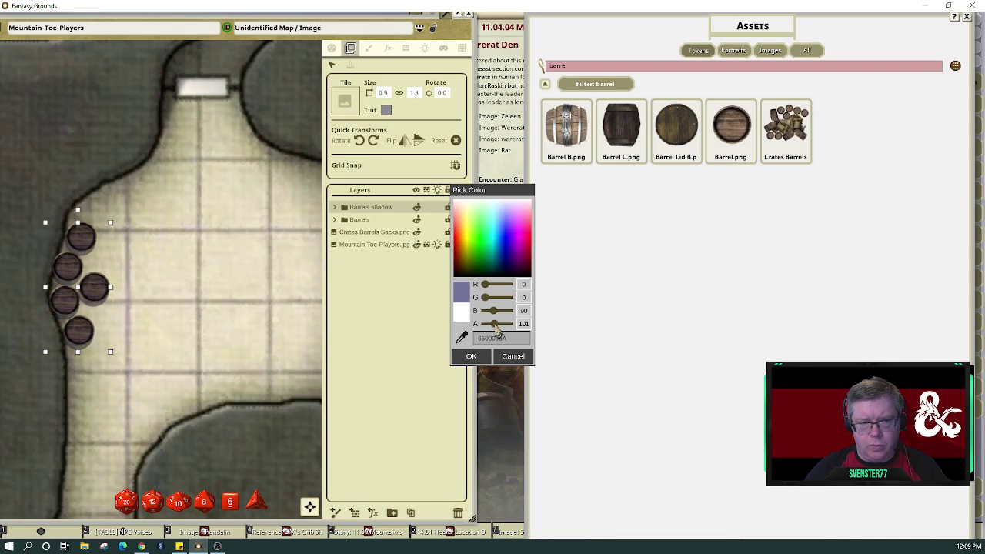
drag(497, 330, 495, 330)
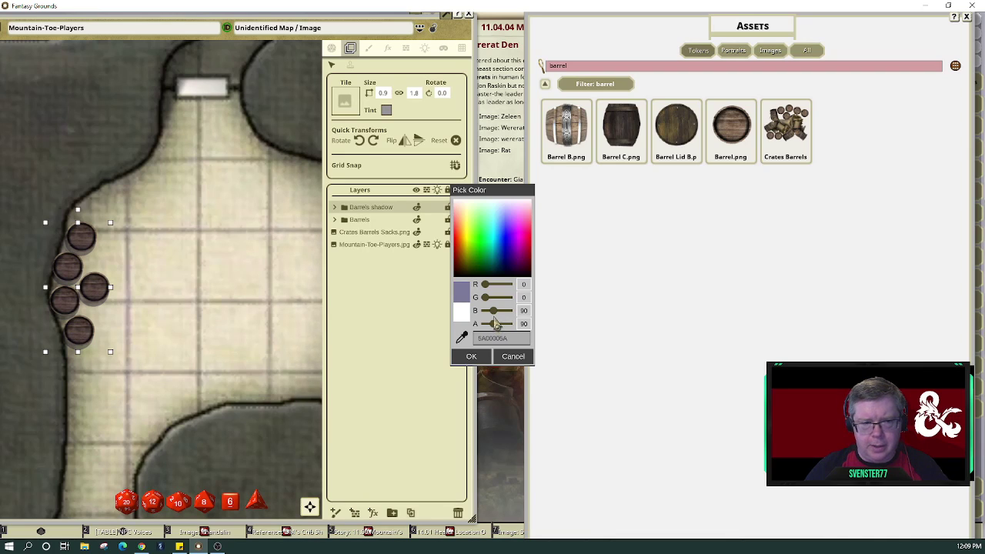
drag(493, 310, 489, 311)
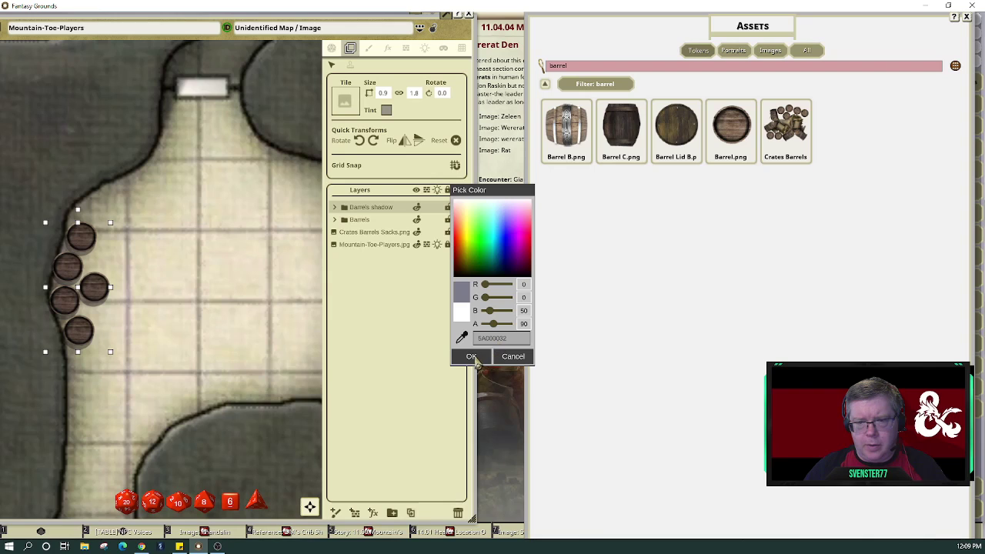
click(471, 356)
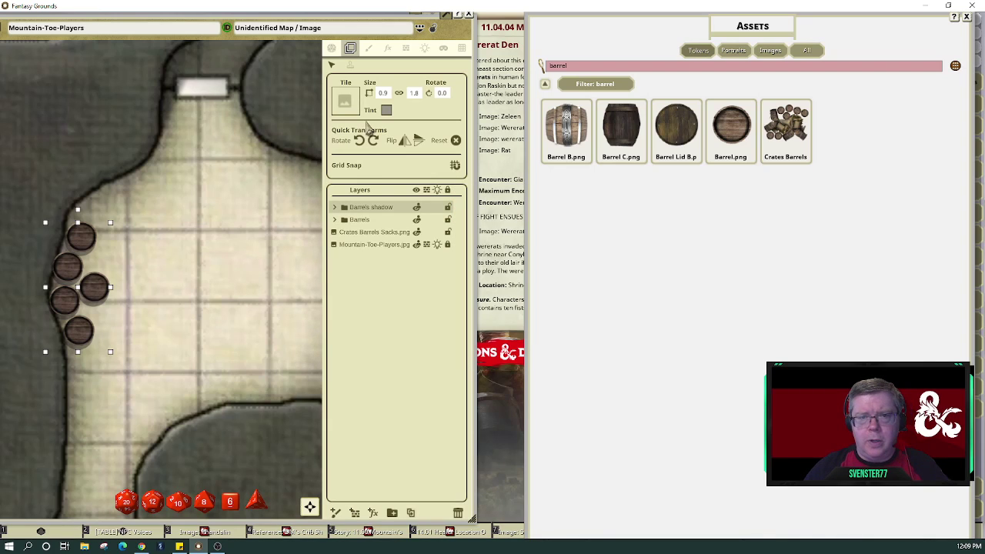
drag(347, 213, 348, 219)
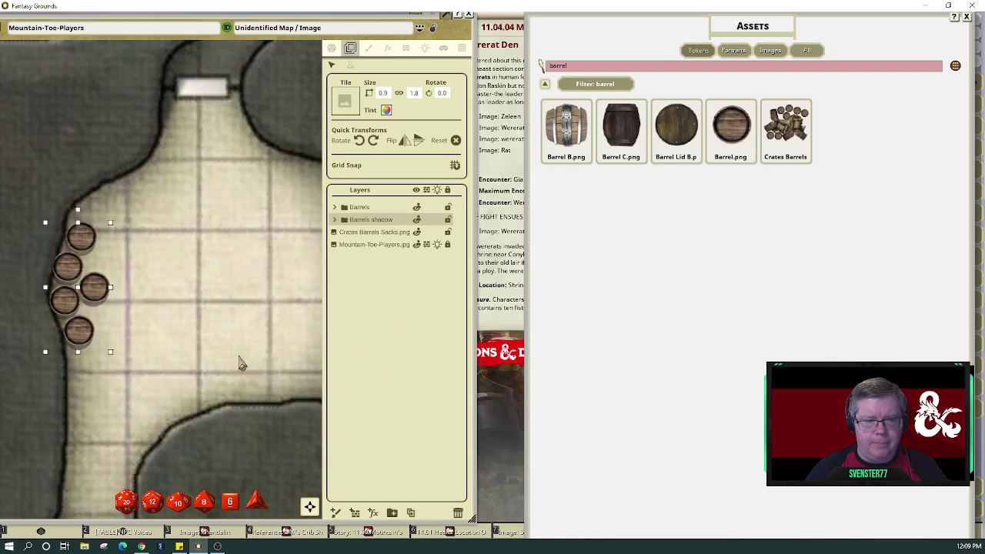
click(202, 320)
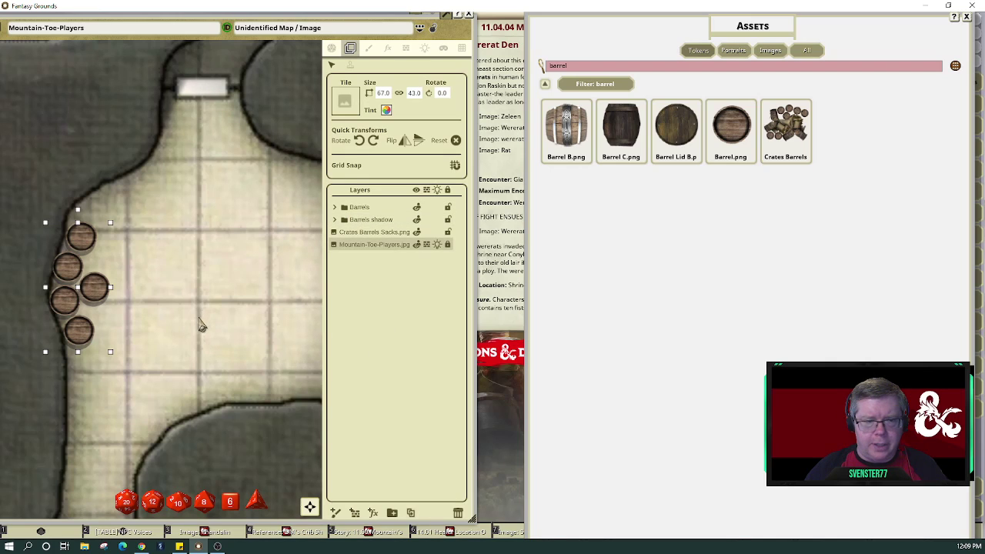
- Place a duplicate of the Crates Barrels Sacks.png layer directly beneath the original, offset slightly up and to the right
click(310, 507)
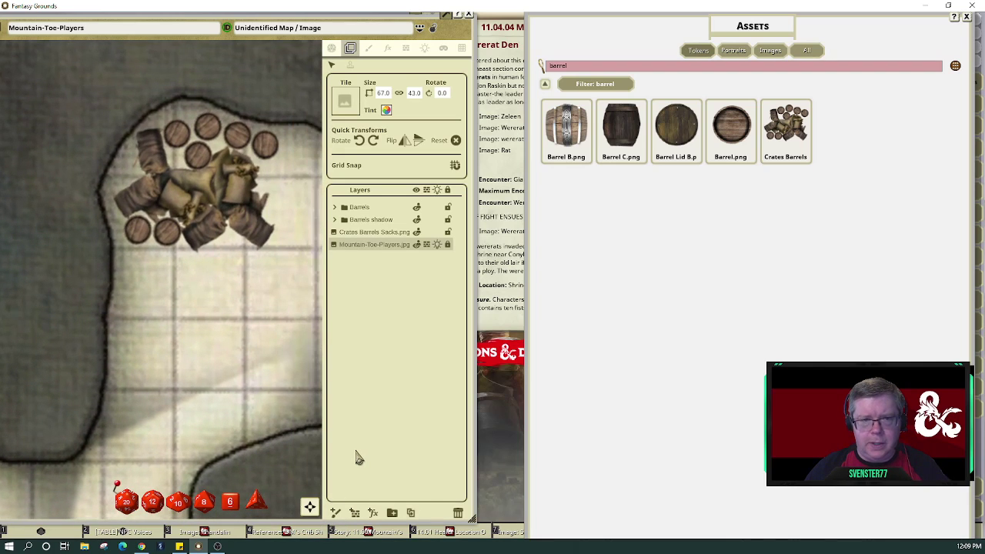
click(347, 234)
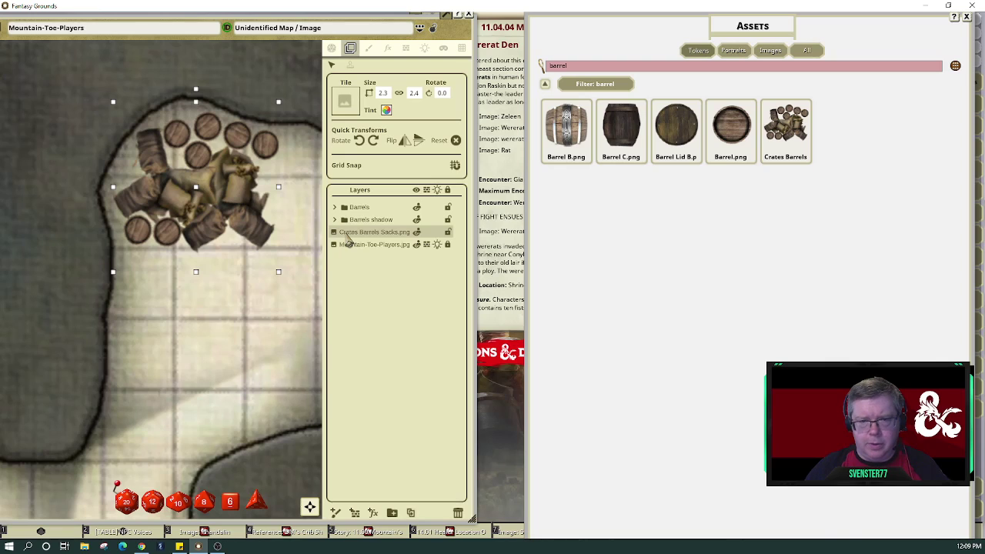
click(412, 515)
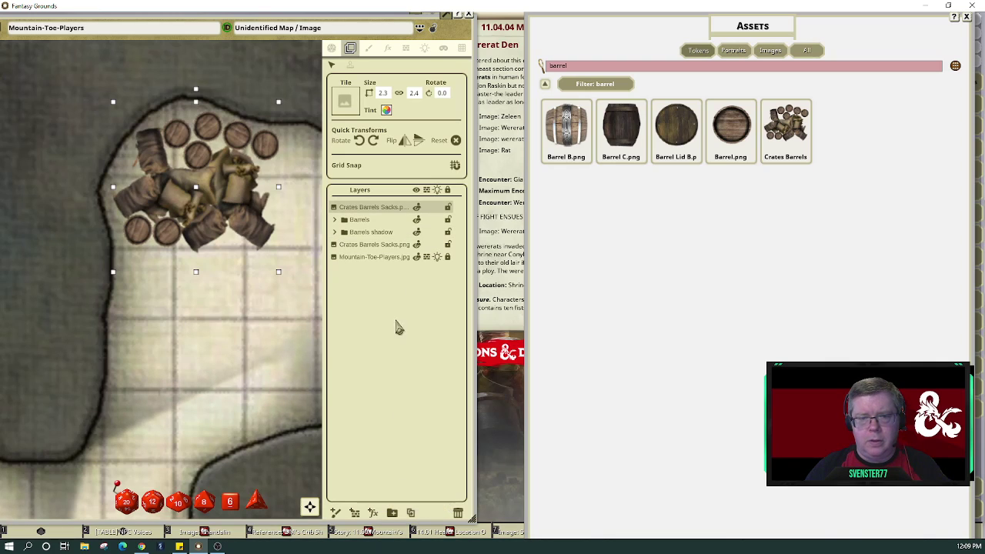
drag(343, 215, 343, 245)
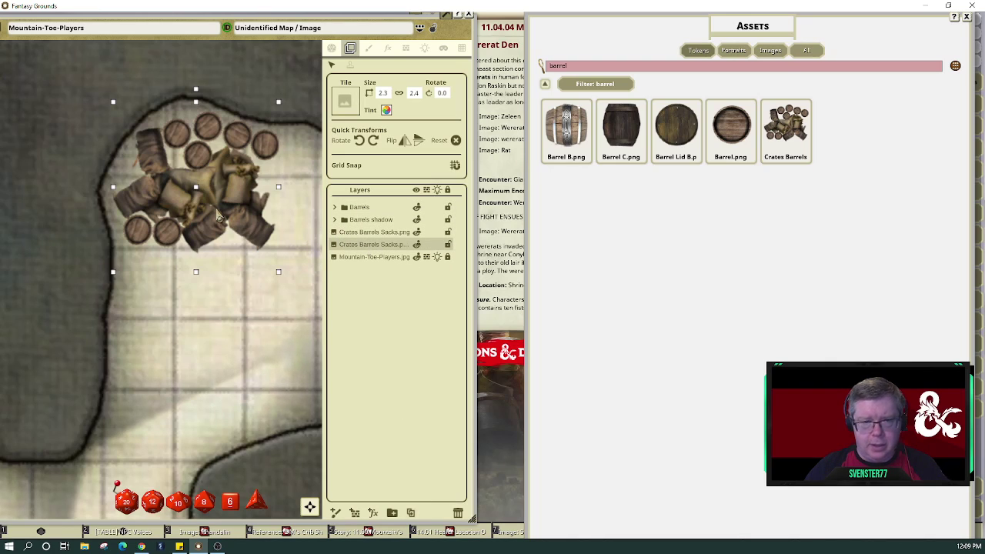
mouse_move(219, 217)
mouse_down()
mouse_move(210, 214)
mouse_move(222, 210)
mouse_up()
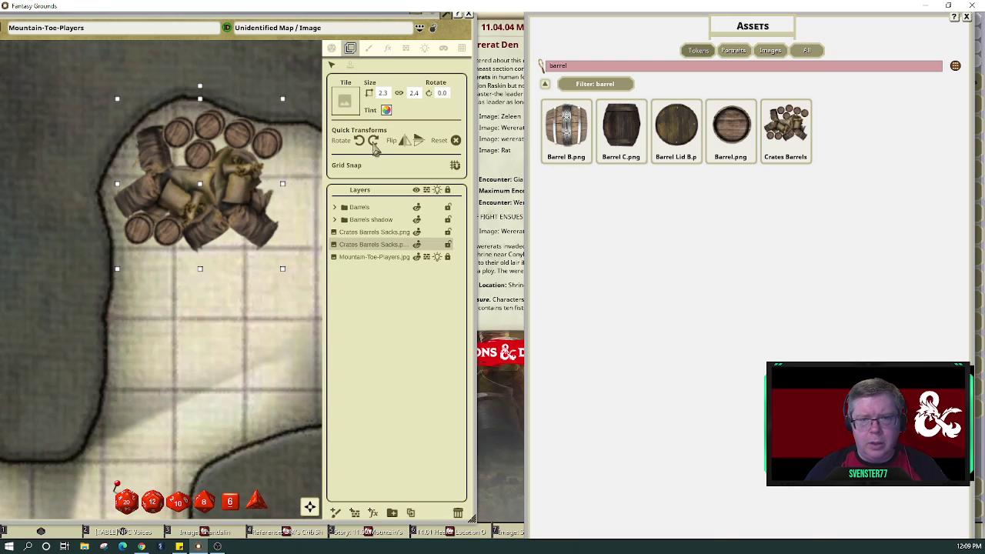
- Tint the duplicate Crates Barrels Sacks layer with R 0, G 0, B 50, A 90 as a shadow and deselect it
click(387, 110)
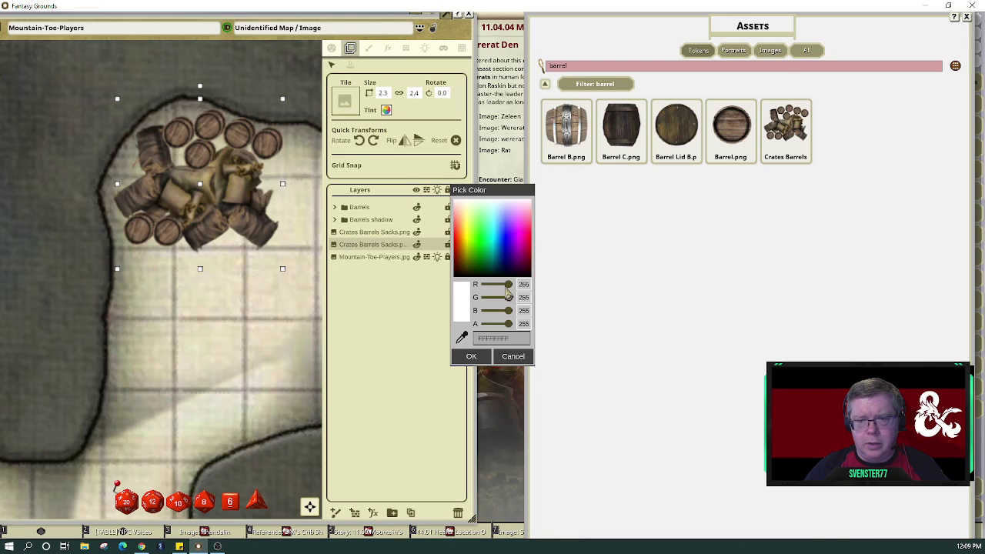
drag(508, 284, 494, 327)
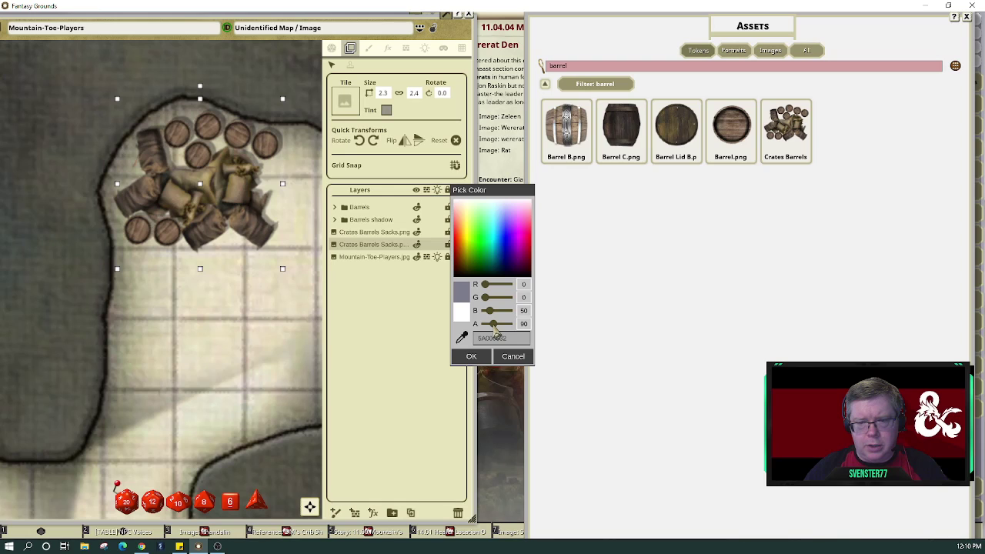
click(470, 356)
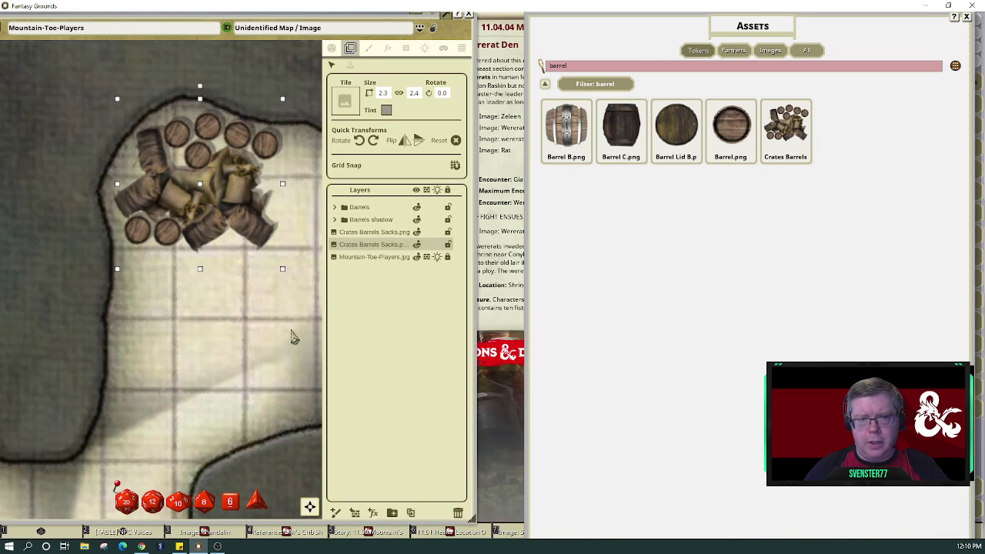
click(263, 363)
scroll(176, 359, down, 2)
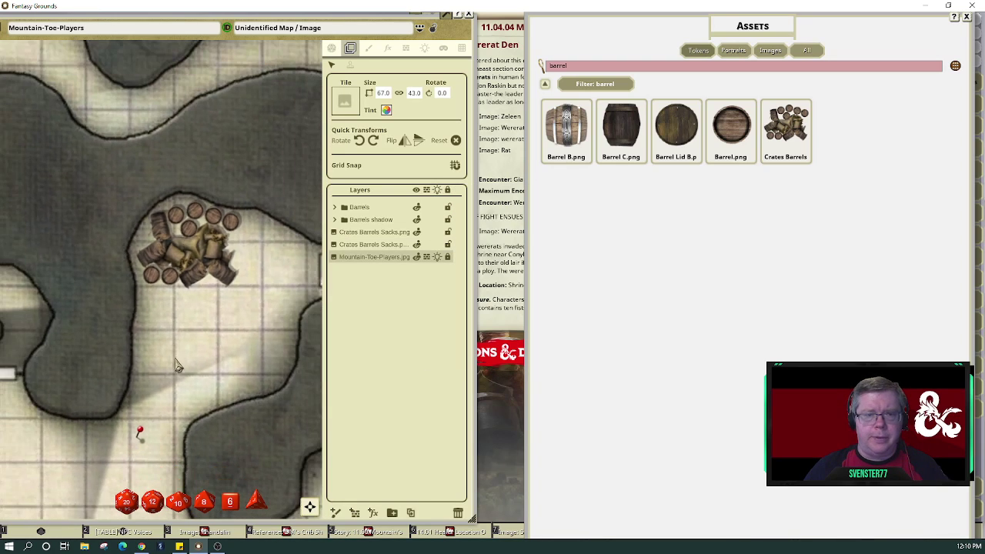
- Consult the Wererat Den story for the cave's contents and search all asset types for "pick"
mouse_move(310, 504)
mouse_down()
mouse_move(308, 520)
mouse_move(270, 515)
mouse_move(281, 522)
mouse_move(308, 508)
mouse_up()
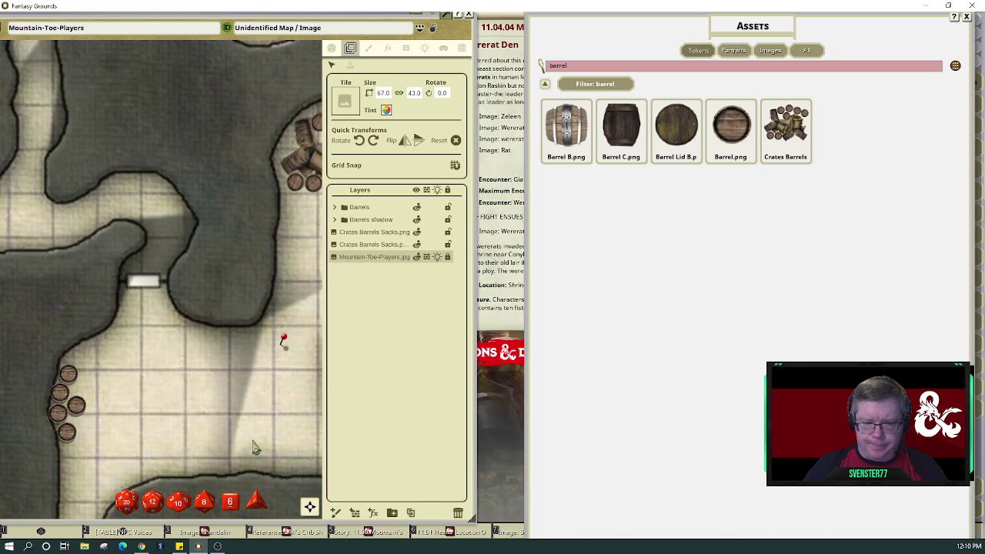
drag(309, 506, 325, 513)
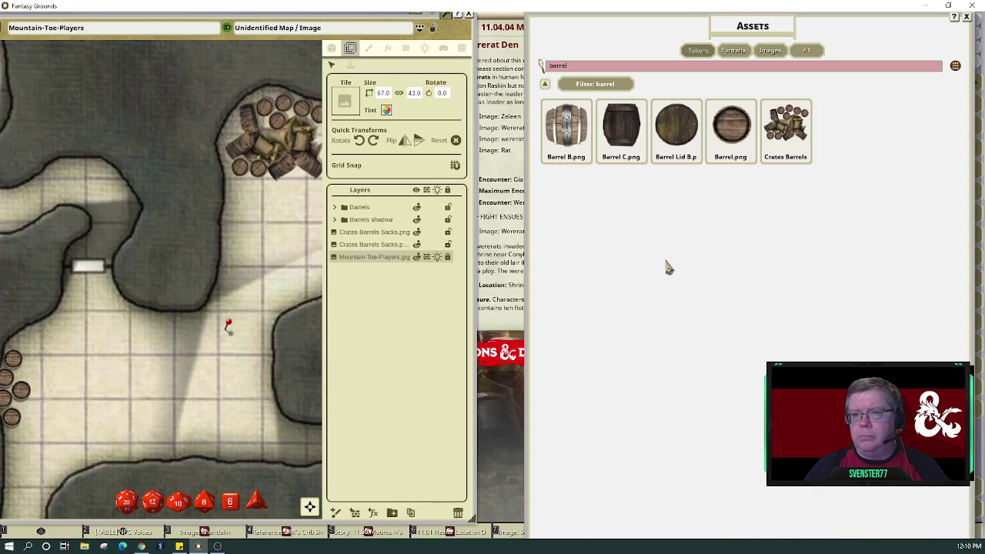
click(510, 168)
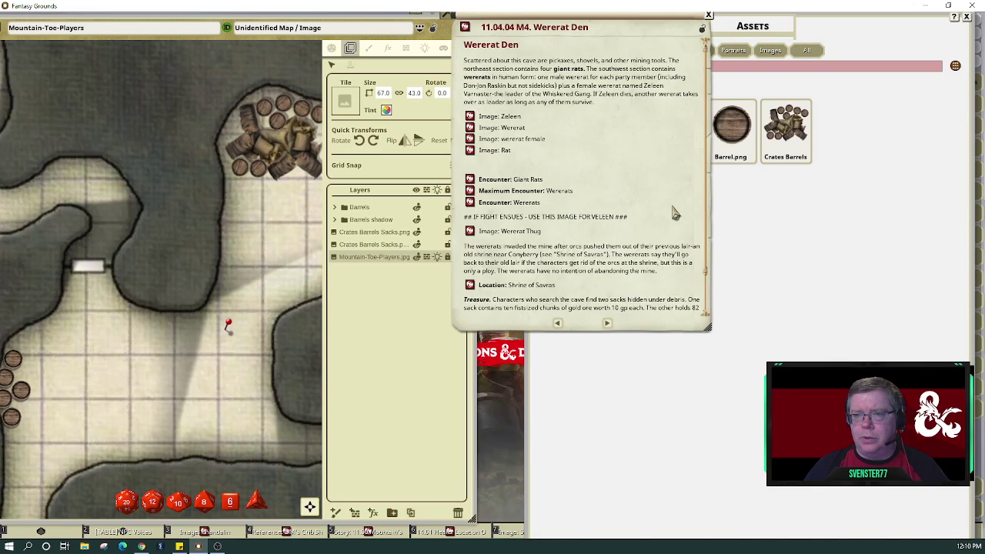
click(865, 230)
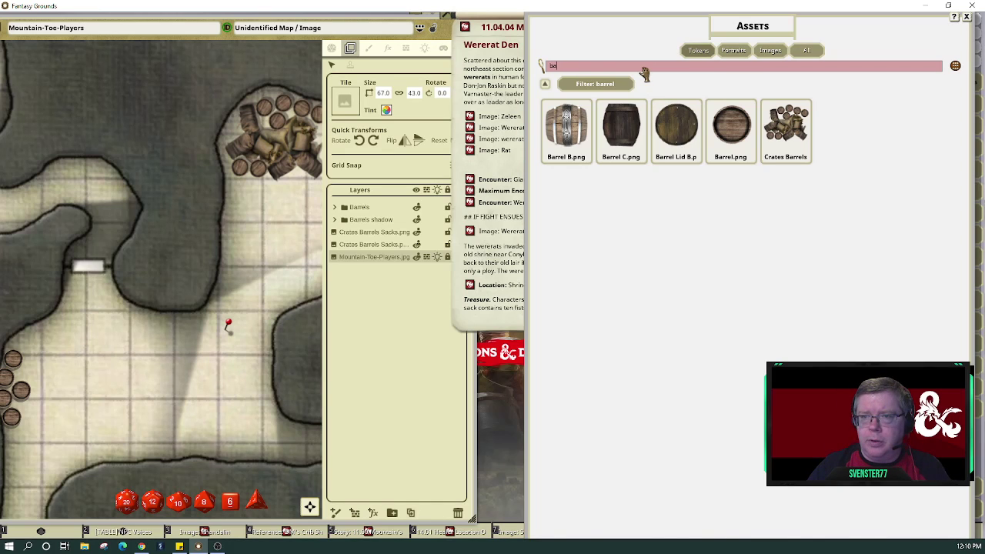
text(pick)
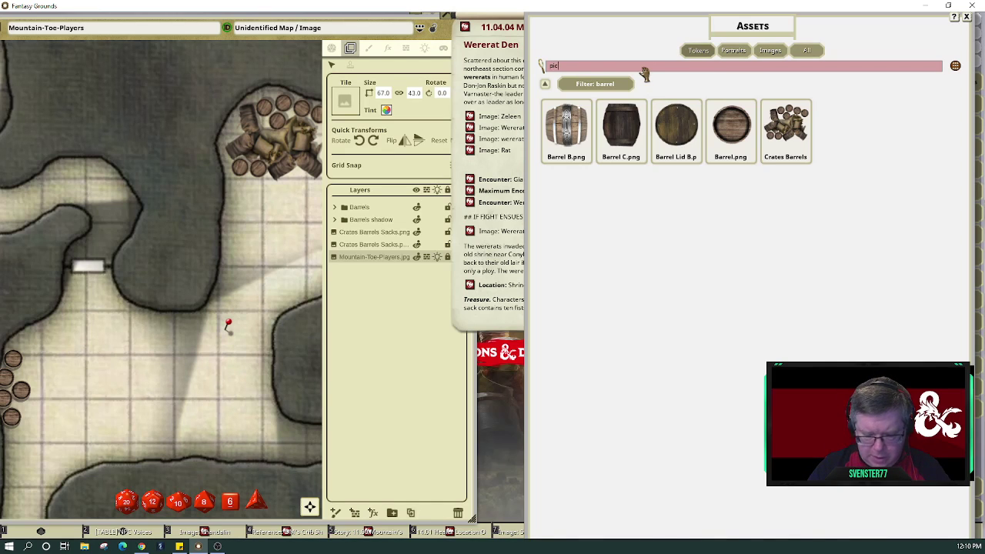
click(808, 50)
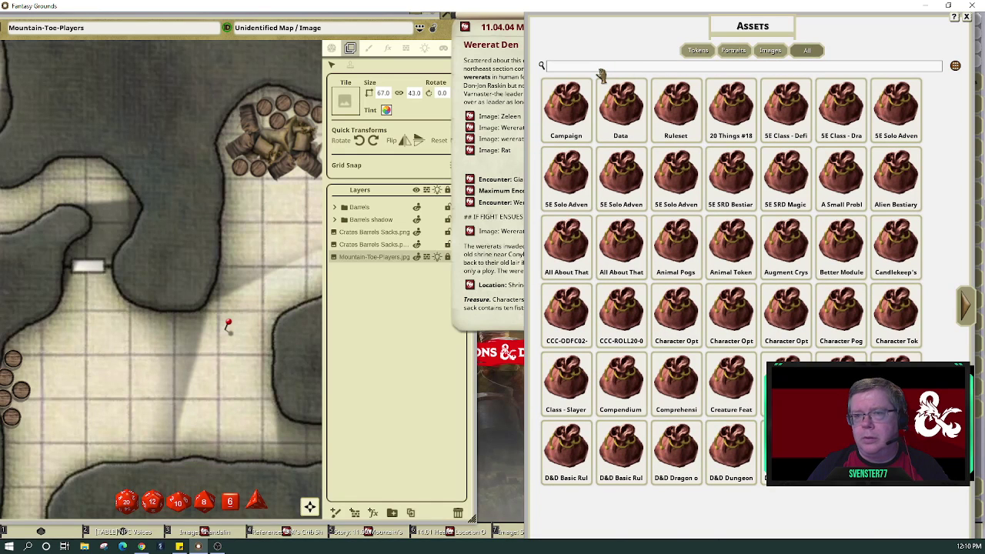
text(pick)
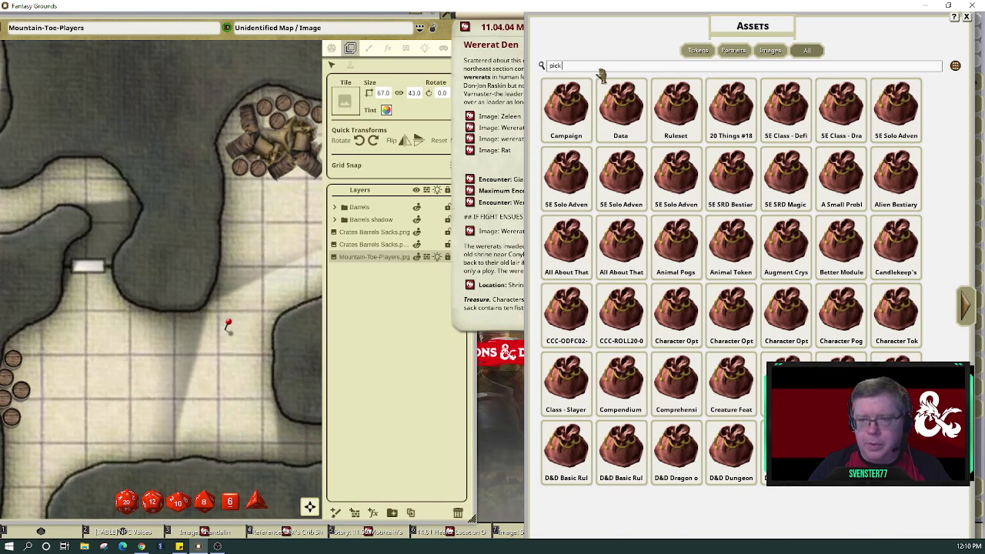
key(Return)
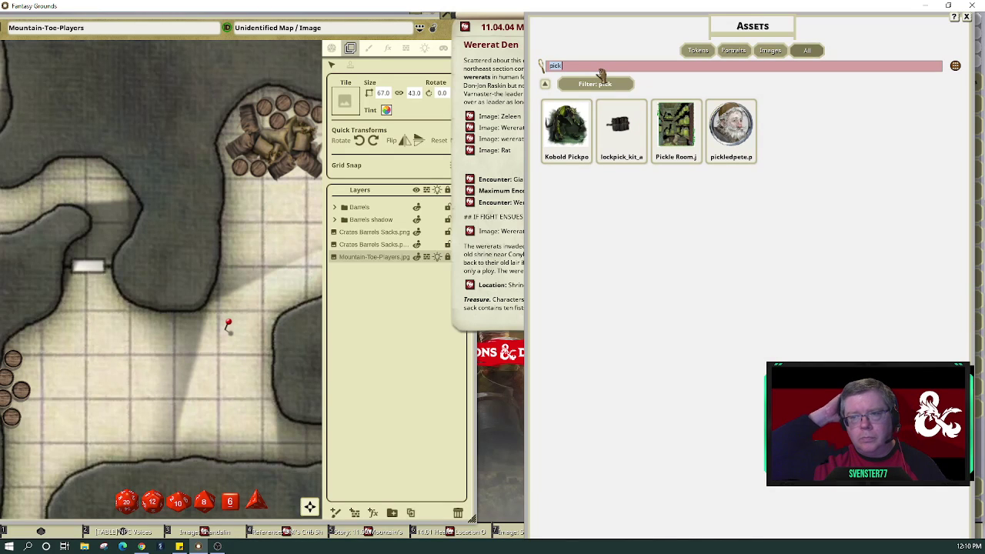
- Search all asset types for "axe"
text(axe)
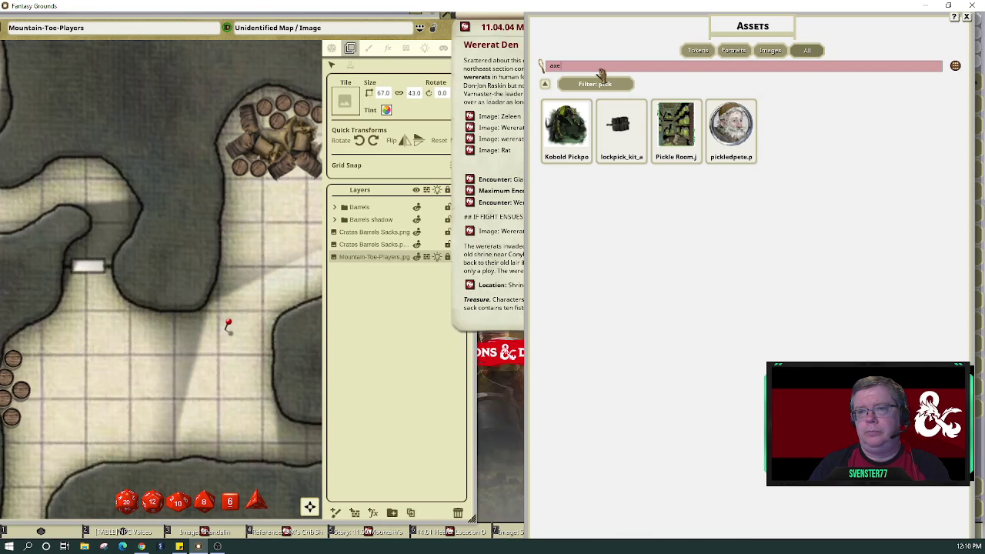
key(Return)
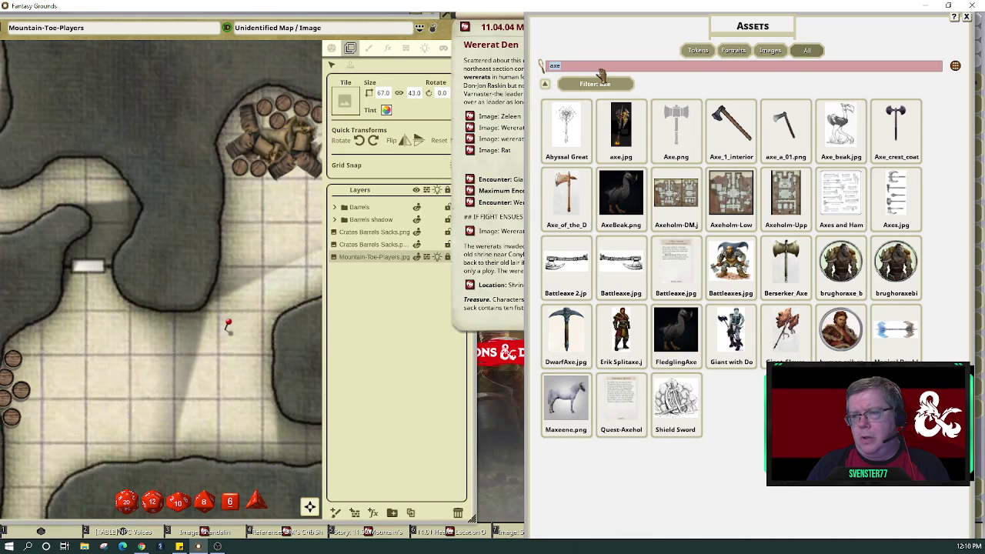
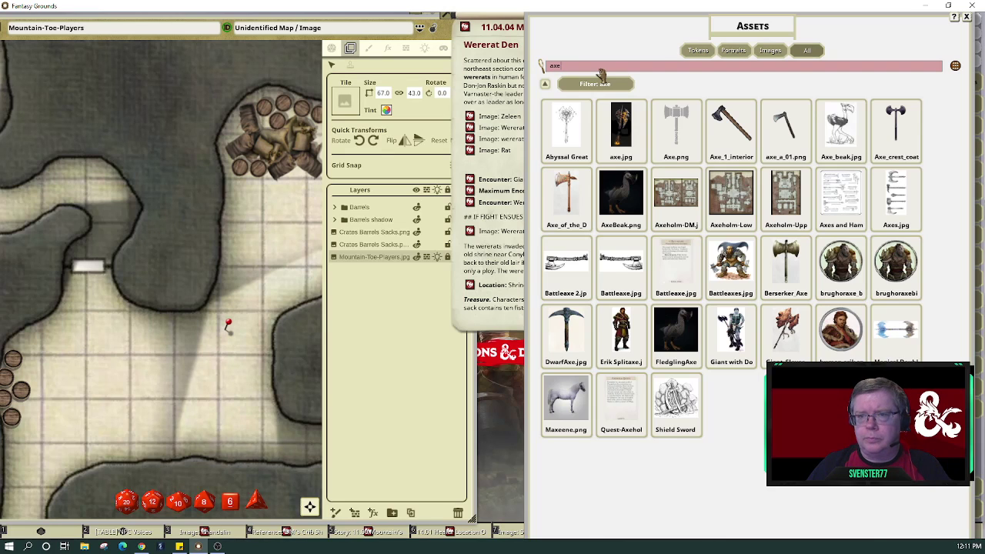
key(Return)
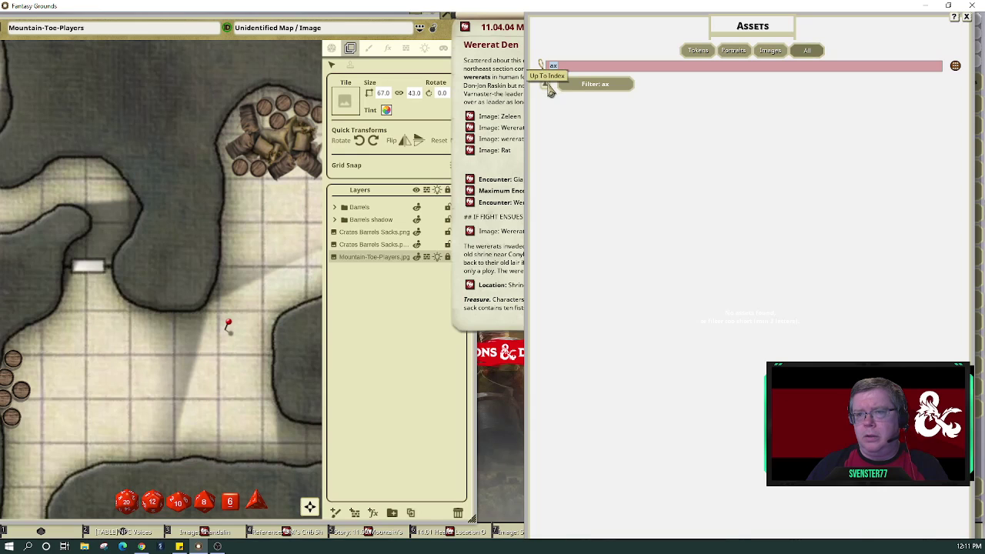
key(BackSpace)
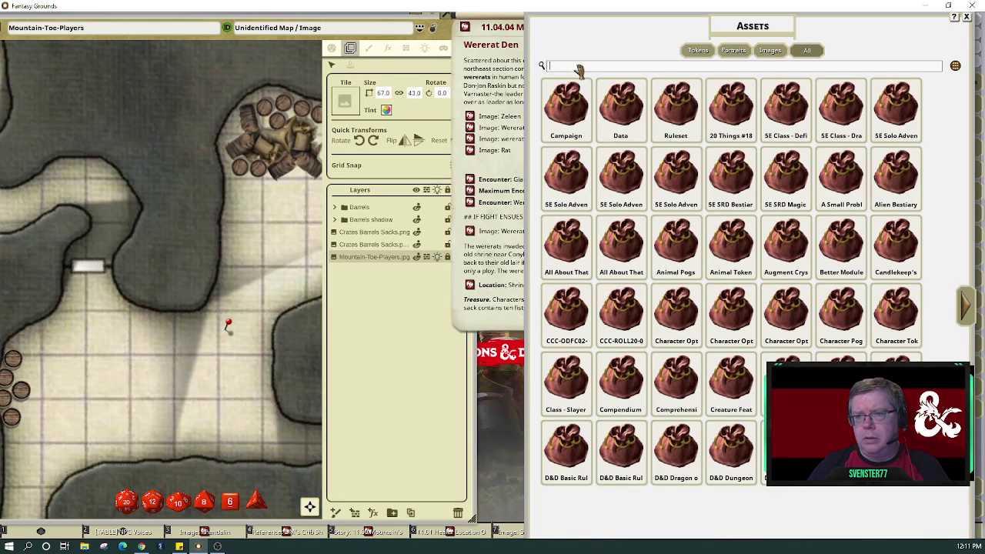
text(ax)
key(Return)
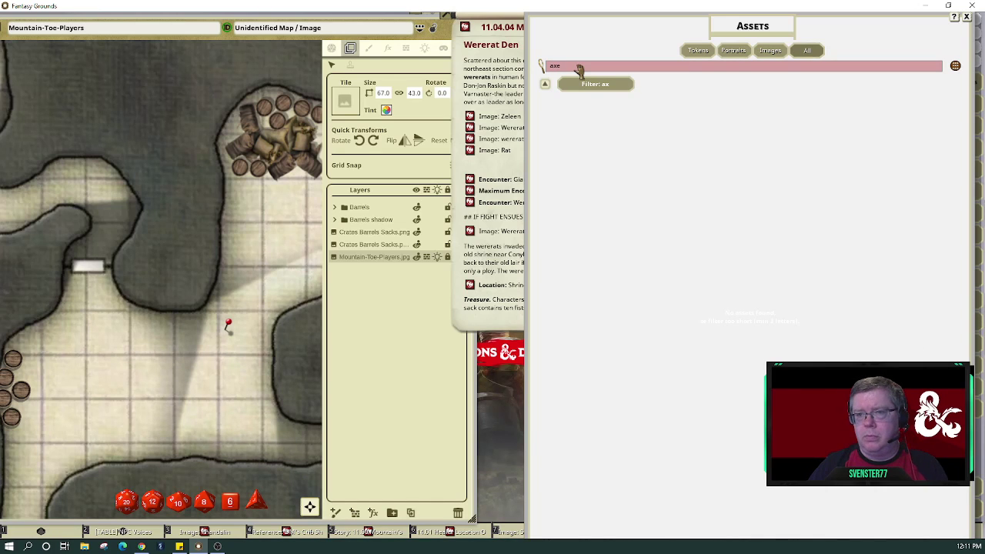
key(Return)
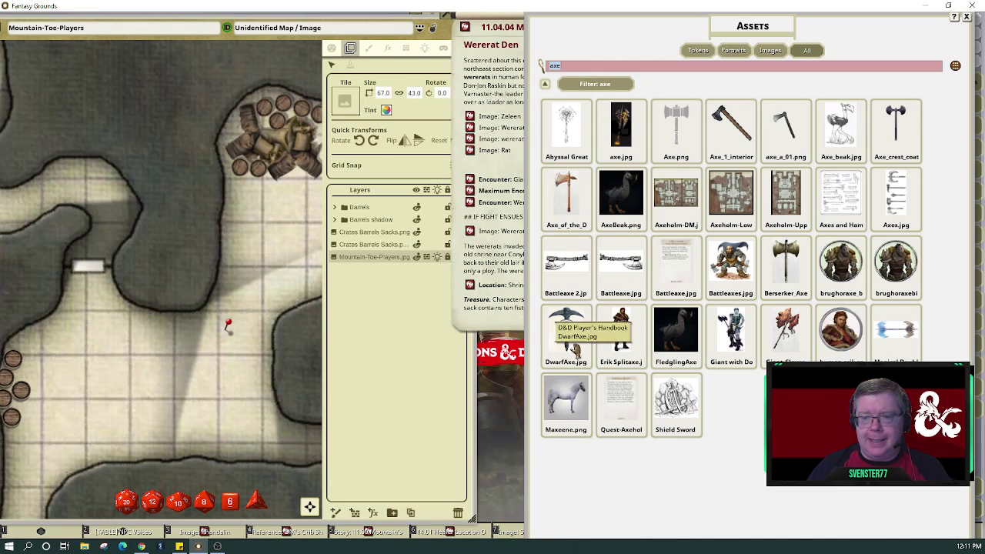
- Add the DwarfAxe.jpg asset to the battlemap as a tile and set its width to 0.3
drag(565, 335, 253, 281)
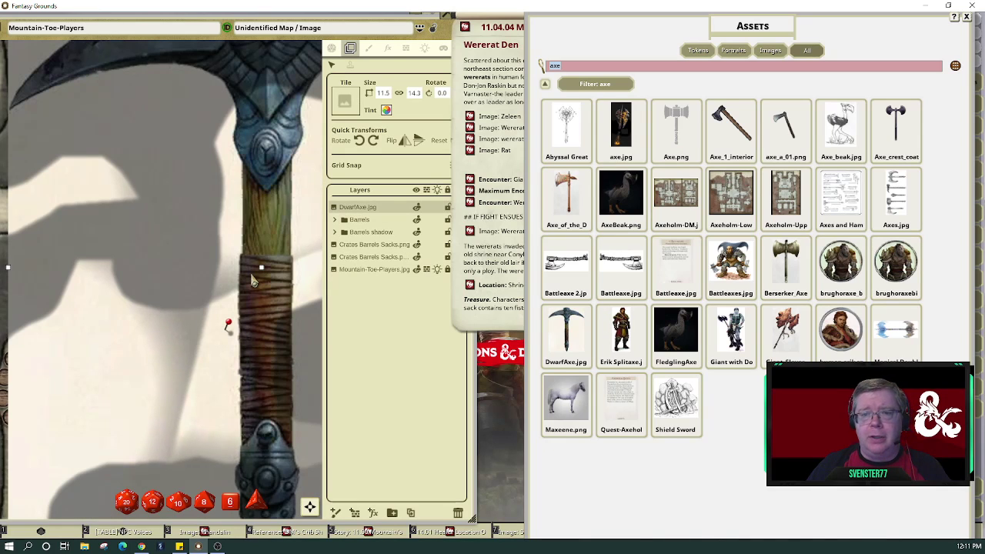
click(385, 94)
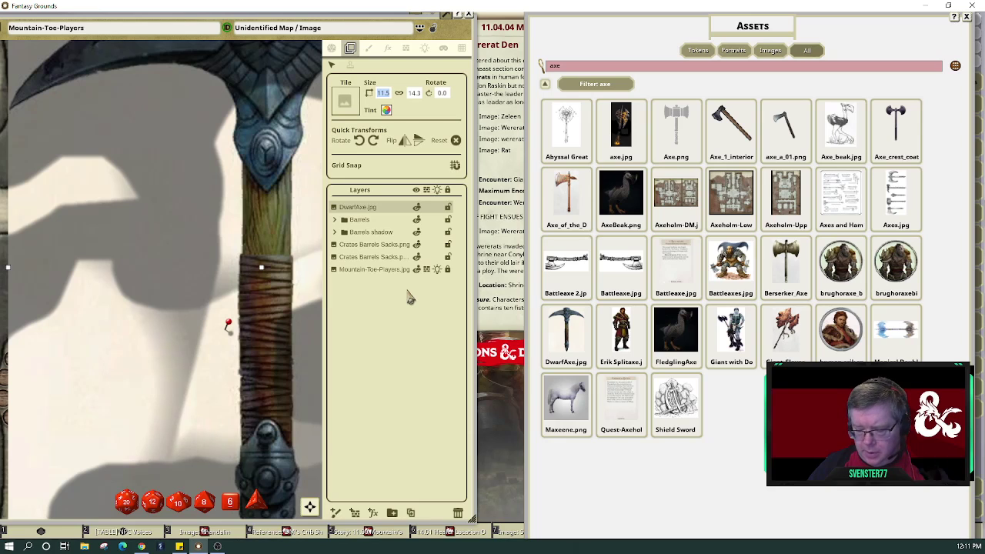
text(0.3)
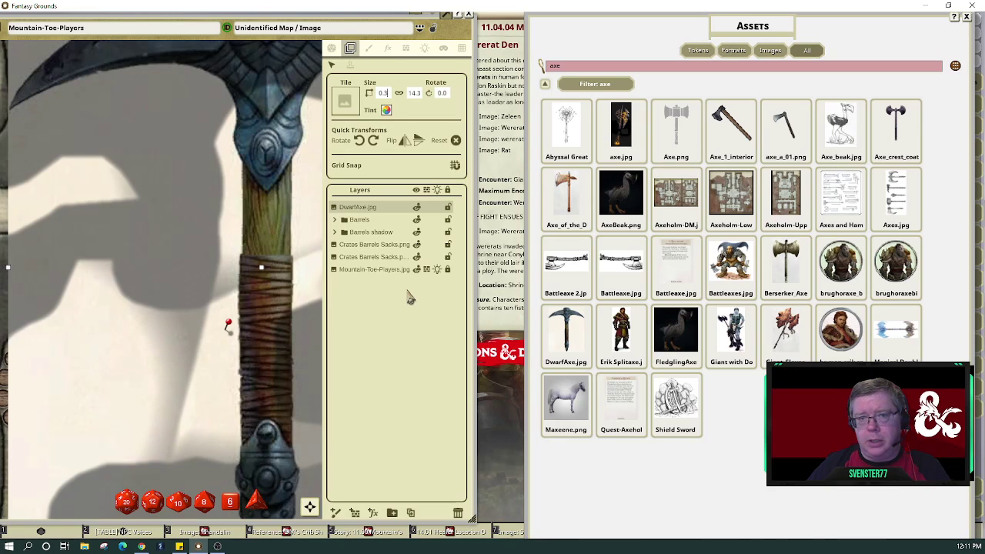
click(406, 113)
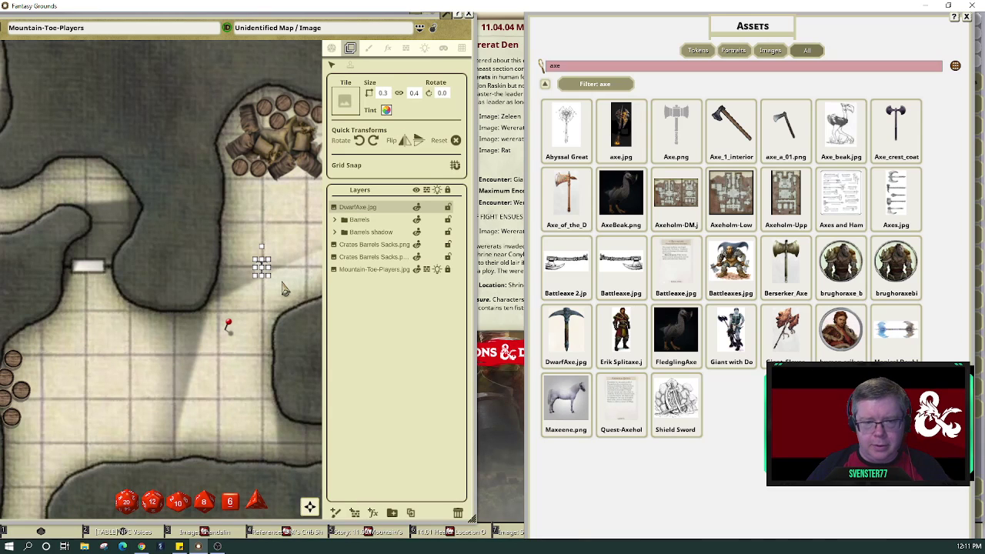
- Move the DwarfAxe tile to the cave wall just below the pile of crates and barrels, and deselect it
scroll(263, 262, up, 6)
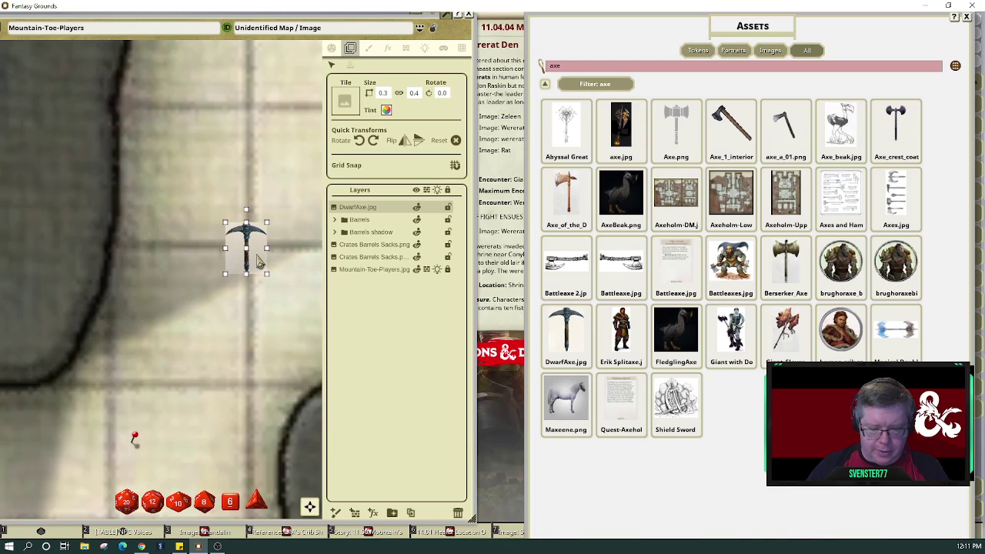
drag(259, 261, 191, 80)
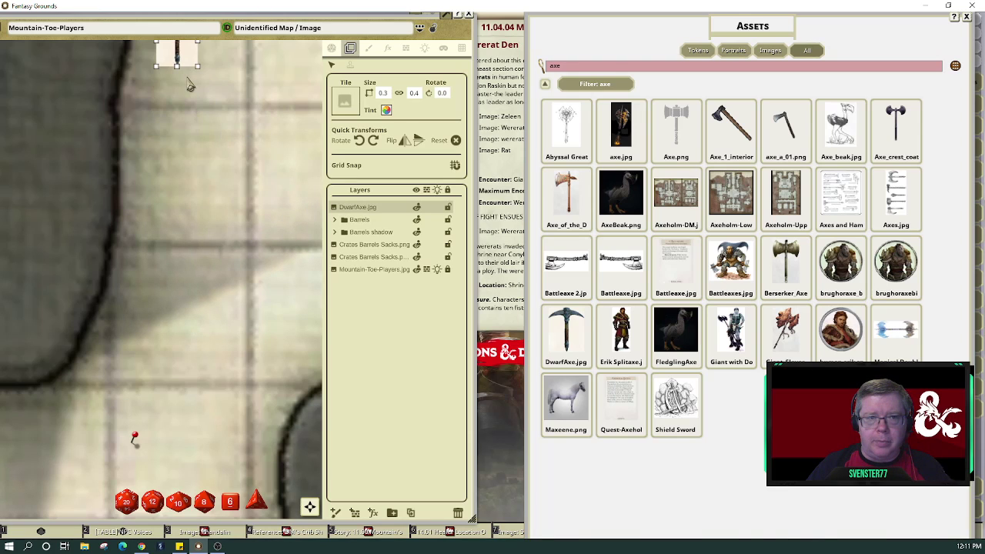
scroll(239, 151, down, 4)
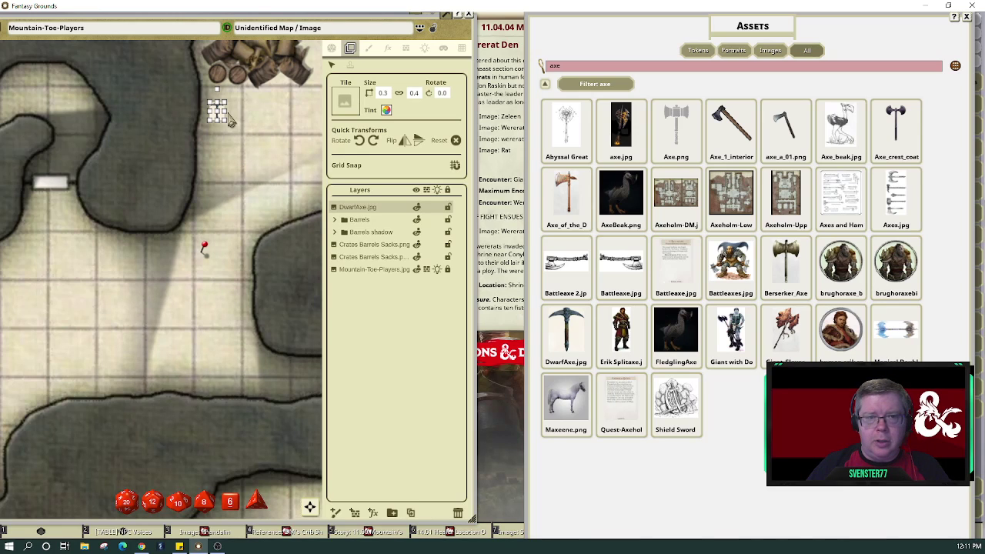
key(ctrl)
scroll(225, 123, up, 2)
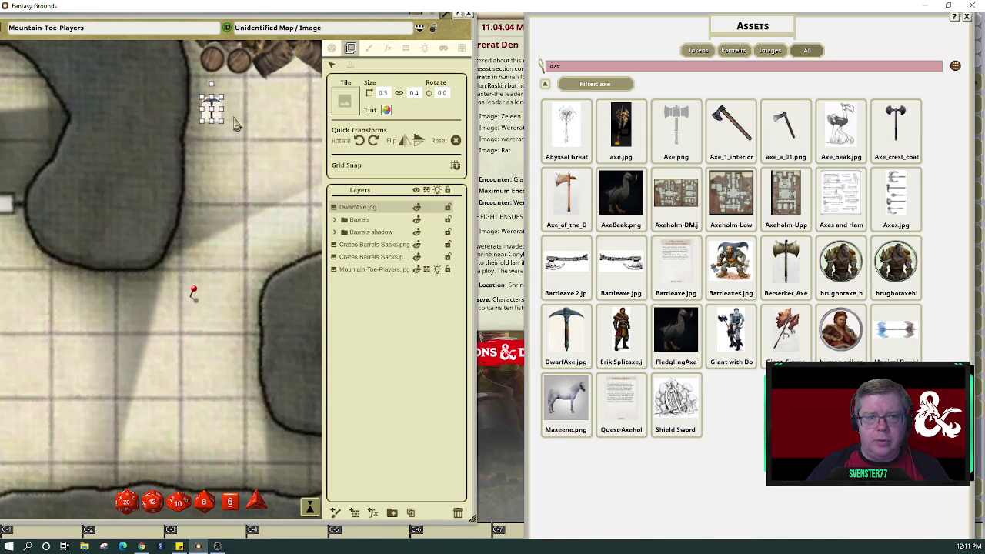
drag(218, 106, 213, 100)
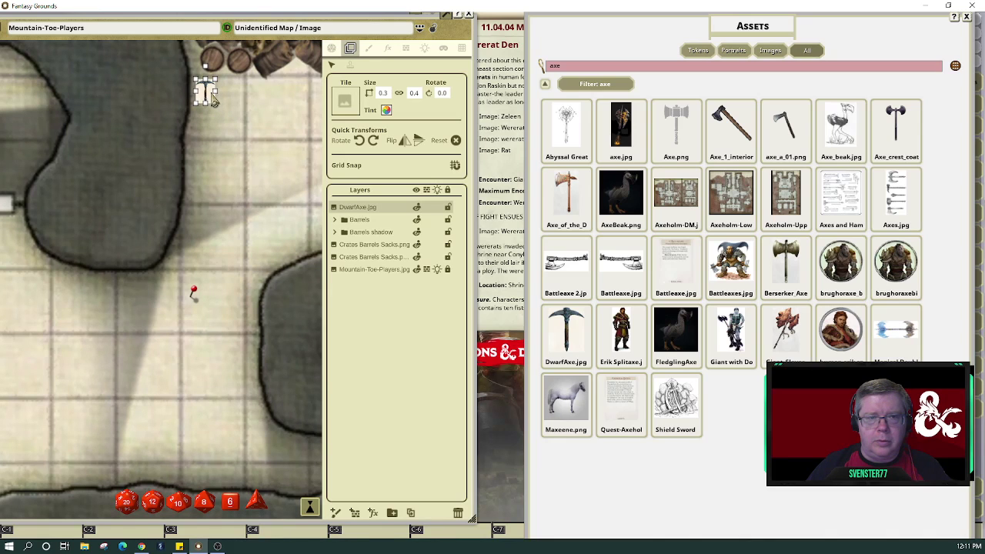
click(271, 159)
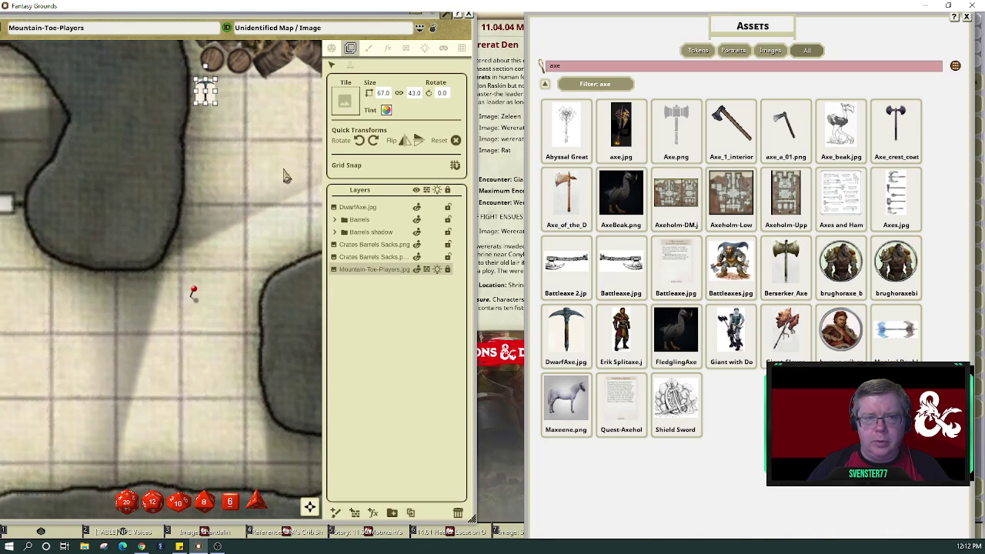
- Place a hidden duplicate of the Mountain-Toe-Players.jpg layer at the bottom of the layer stack
click(411, 520)
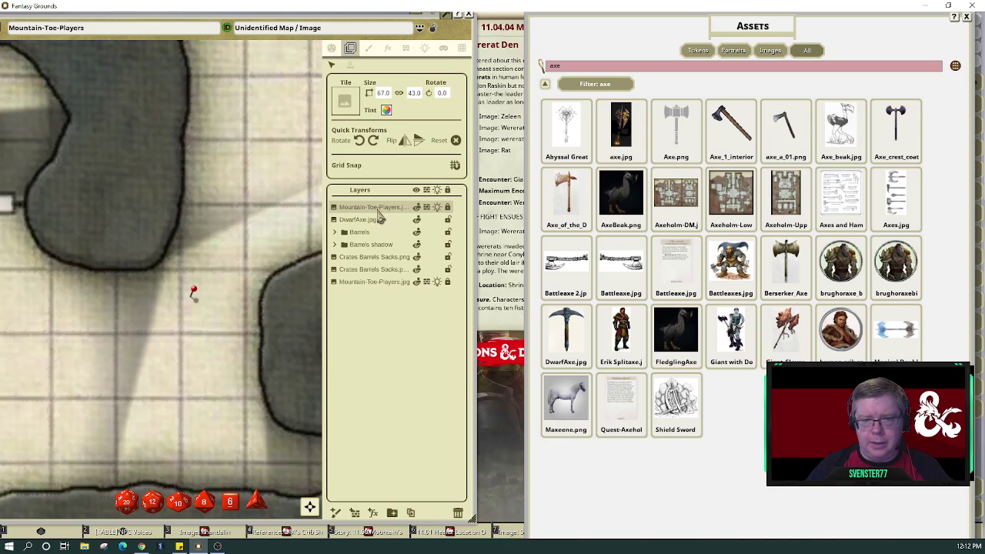
scroll(276, 289, down, 5)
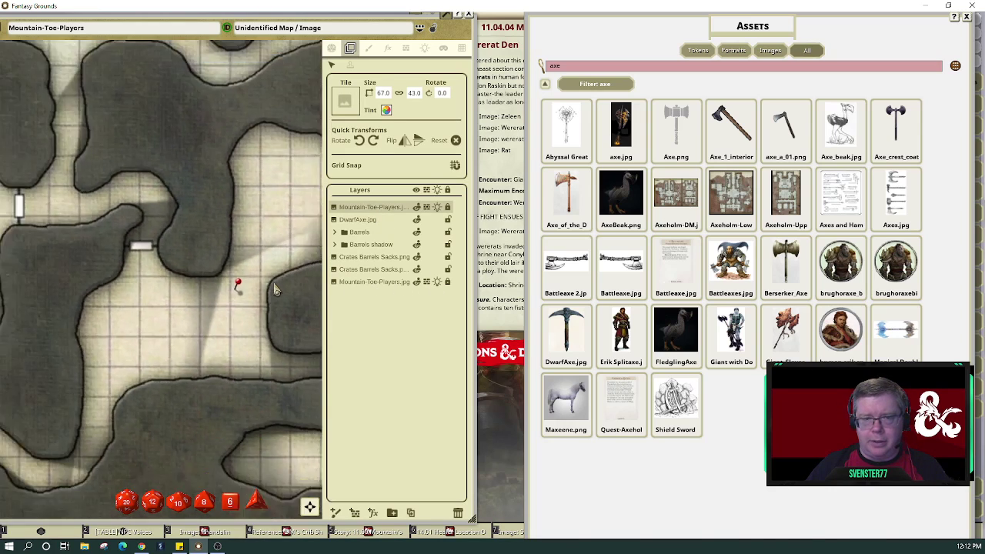
click(376, 221)
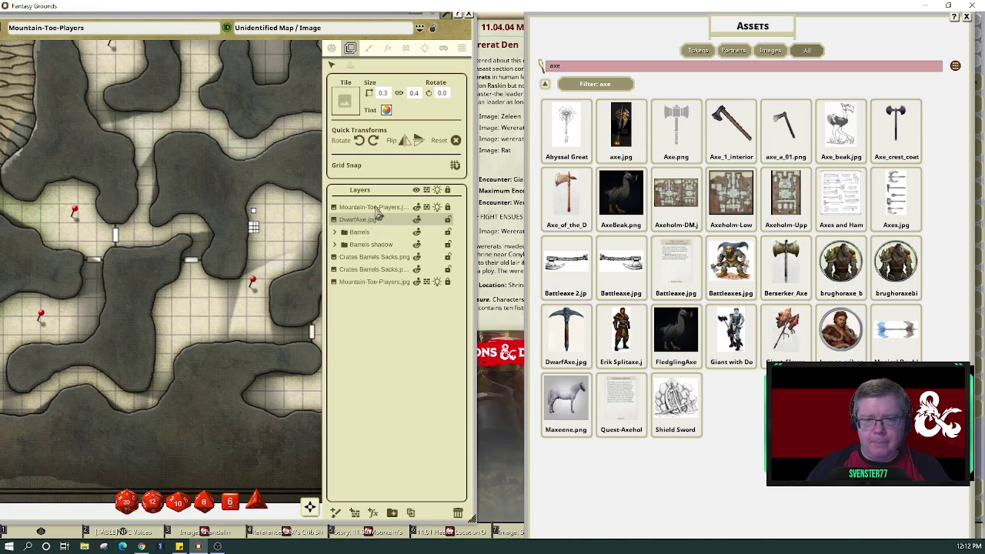
click(376, 209)
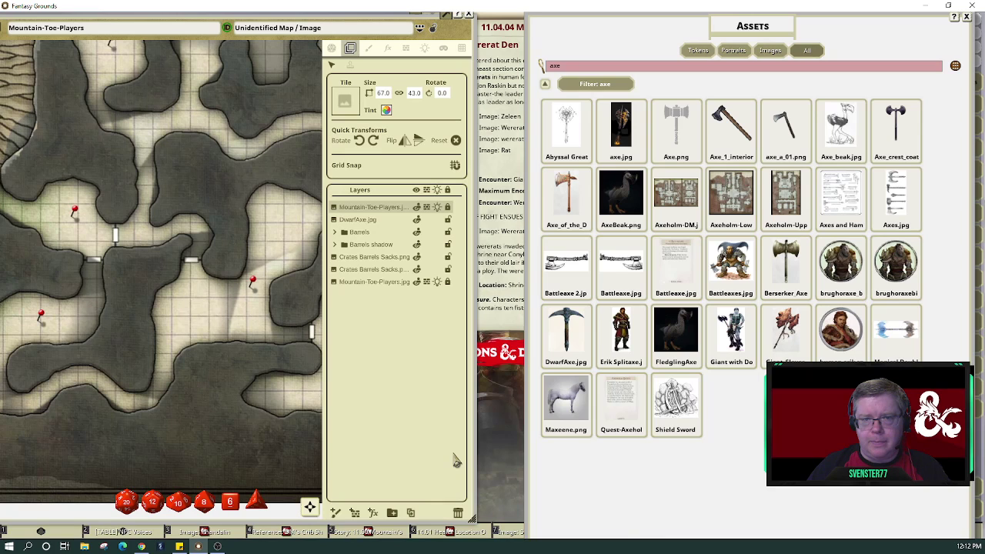
drag(354, 208, 366, 285)
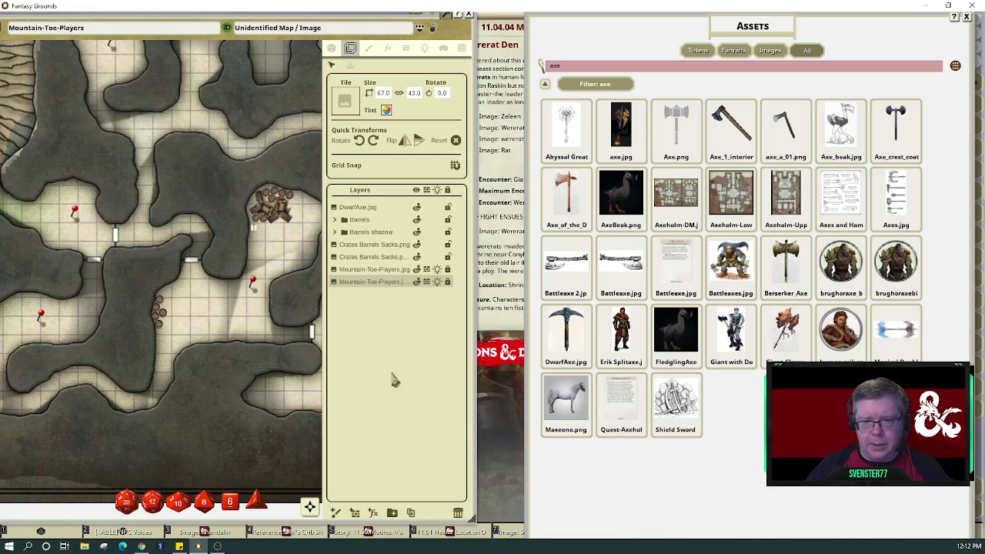
click(416, 282)
click(346, 286)
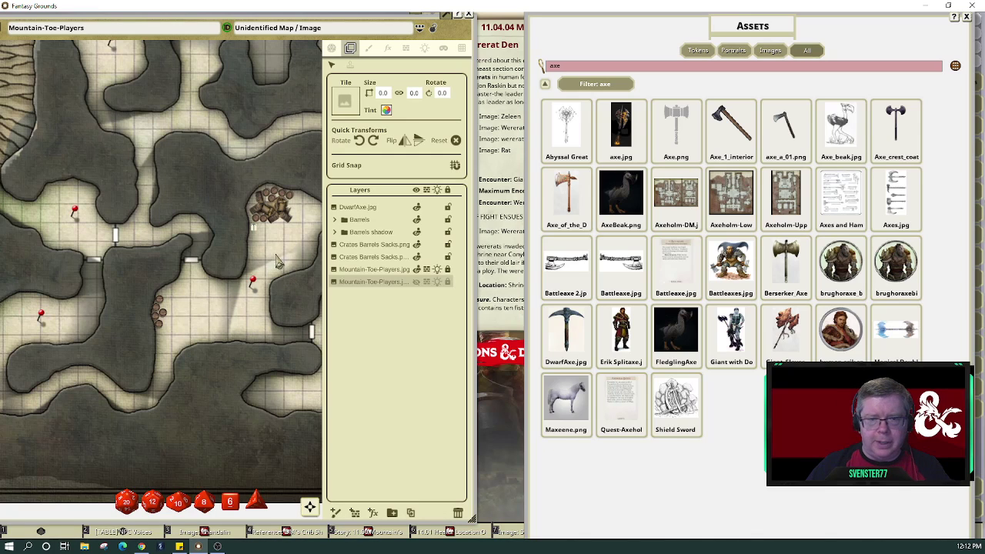
- Create two duplicates of the DwarfAxe.jpg layer
click(347, 207)
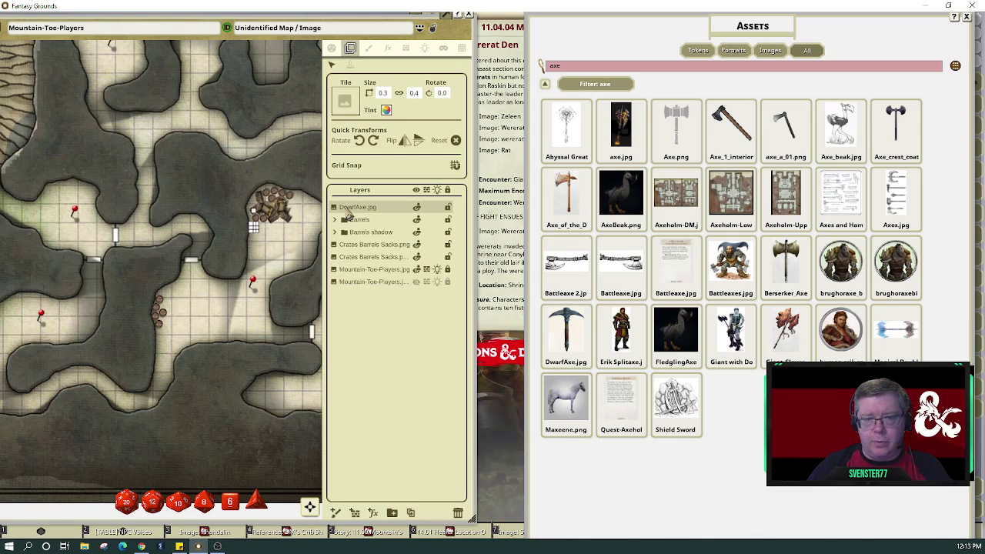
click(411, 520)
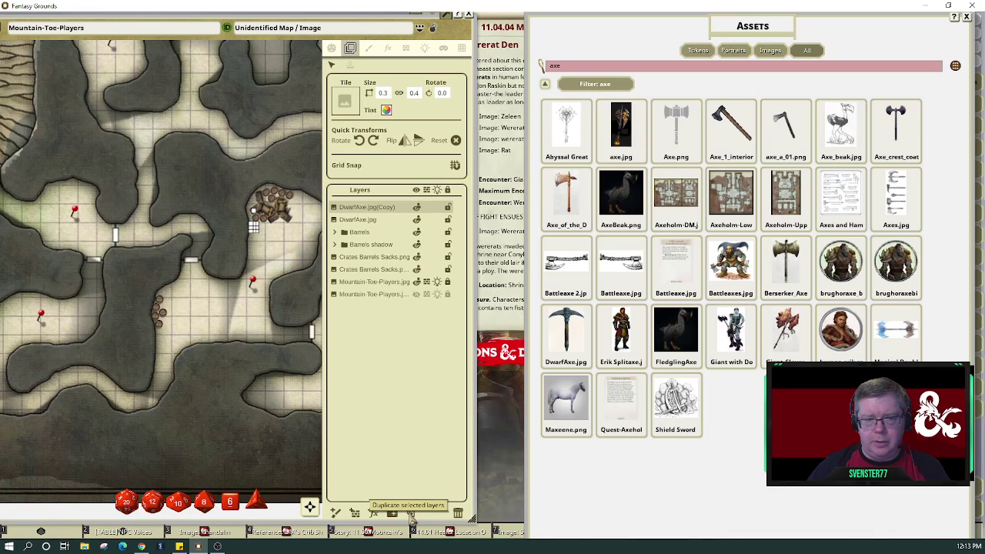
click(412, 521)
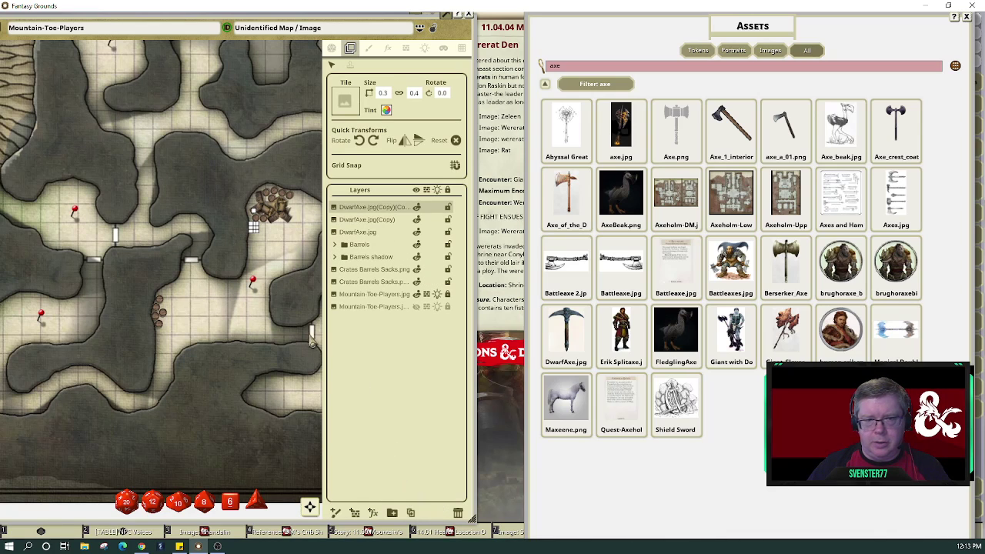
- Try to move the first DwarfAxe.jpg copy toward the row of barrels along the western wall, and hide that copy
scroll(256, 235, up, 4)
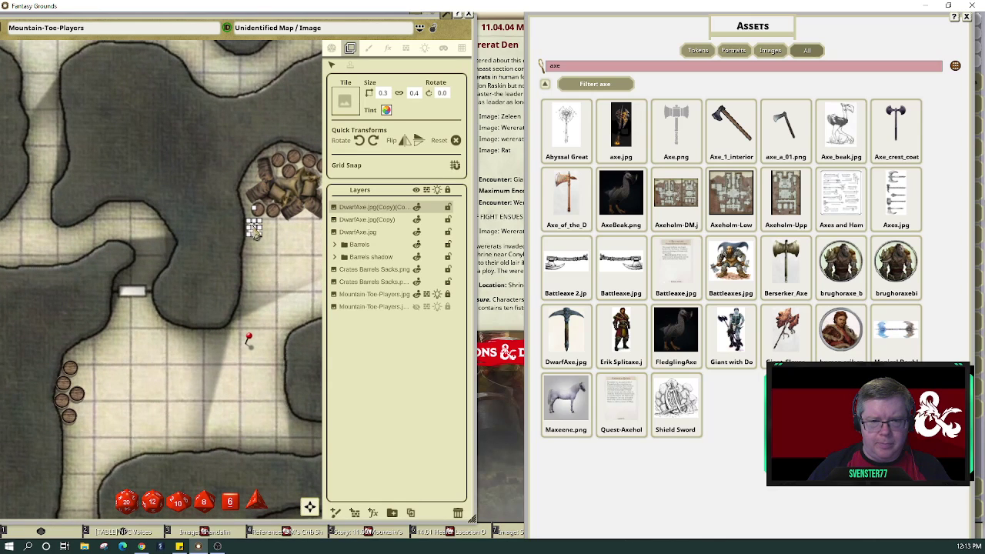
click(366, 221)
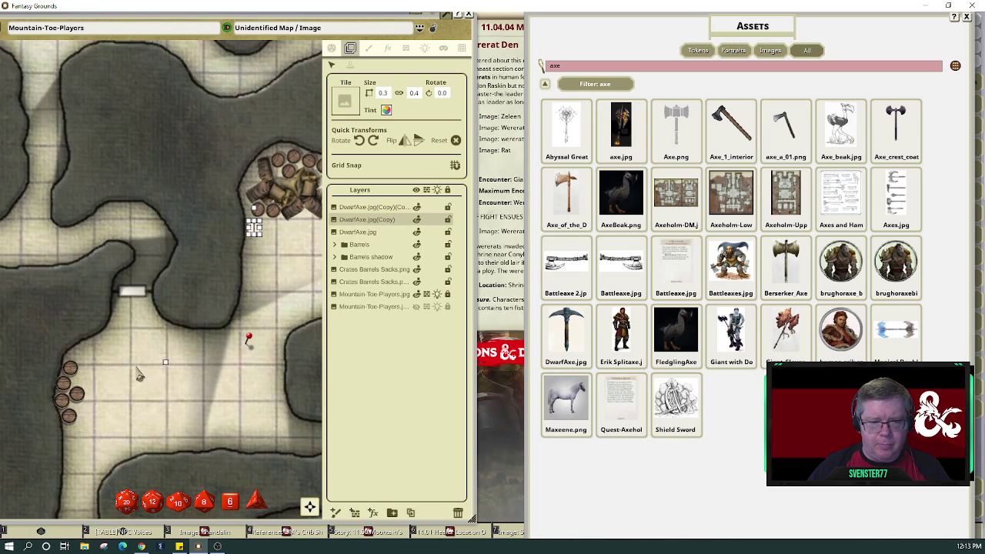
click(95, 370)
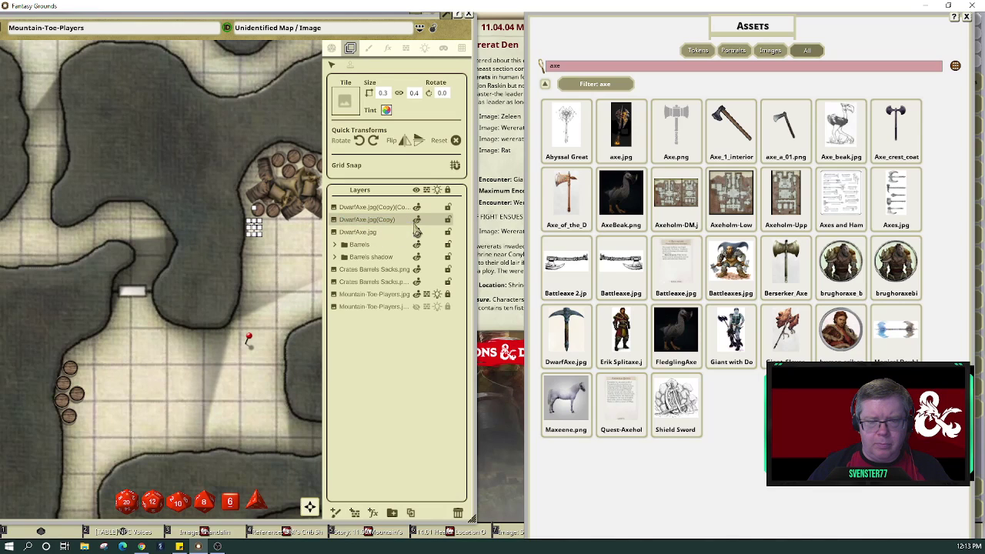
click(416, 221)
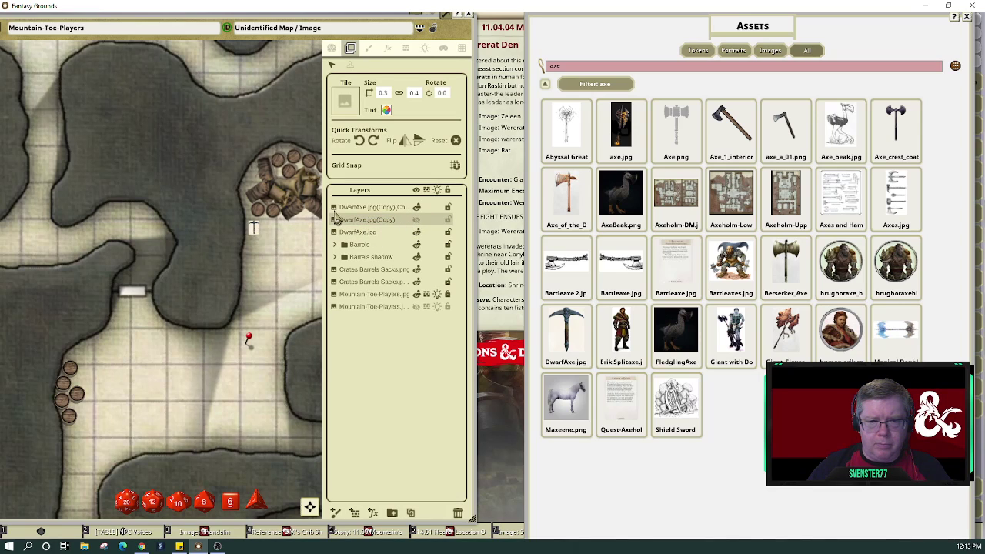
click(254, 228)
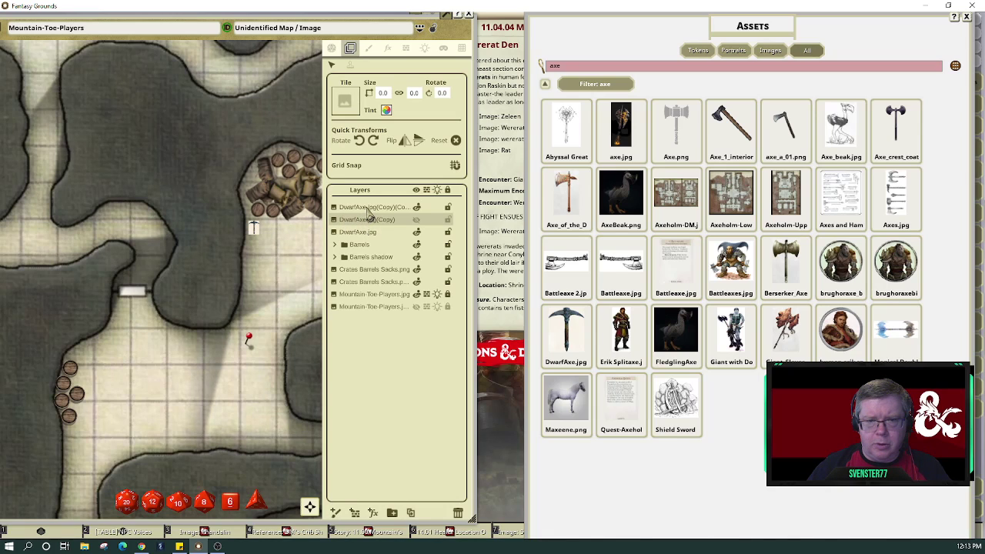
- Move the topmost DwarfAxe.jpg copy to the floor near the western row of barrels and make the other copy visible to the GM
click(368, 209)
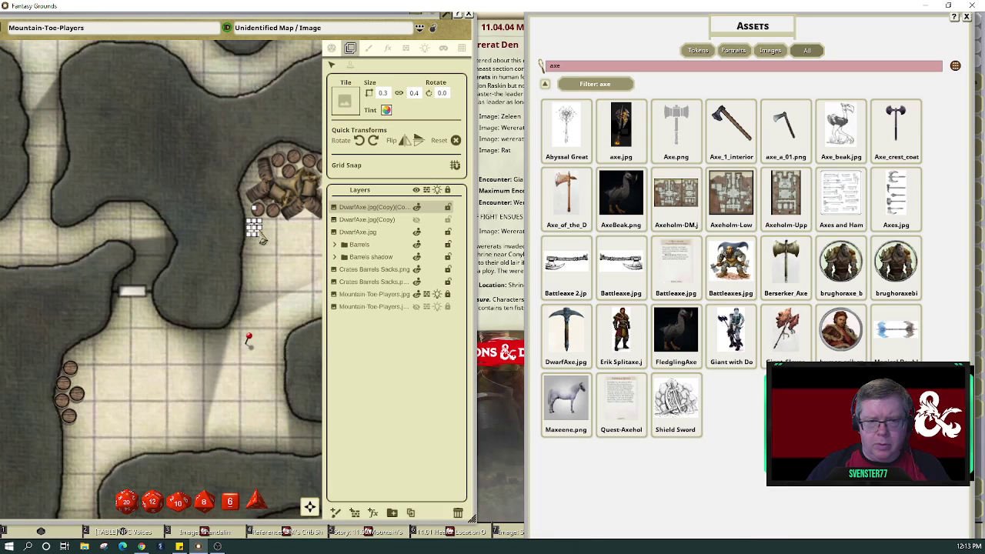
scroll(262, 240, up, 2)
drag(254, 233, 40, 426)
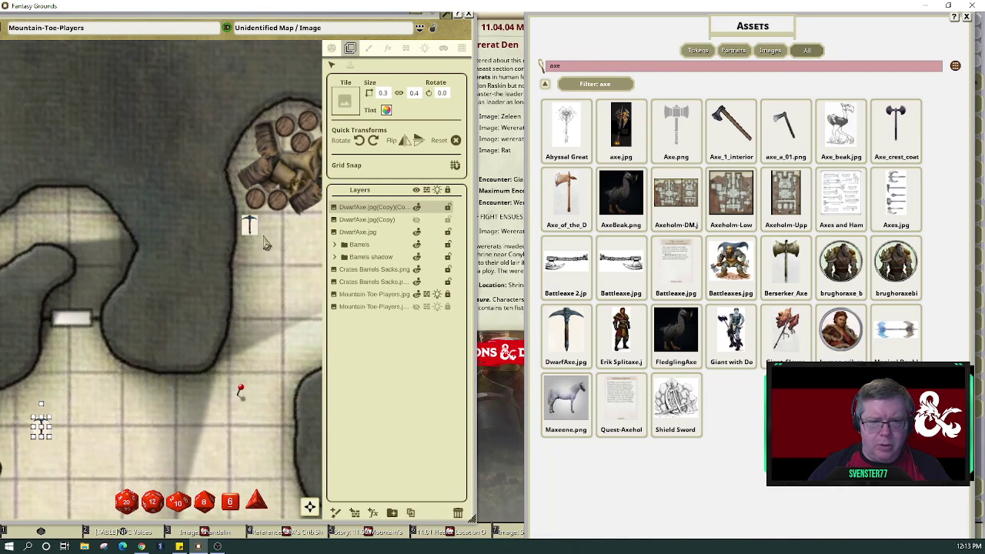
click(365, 221)
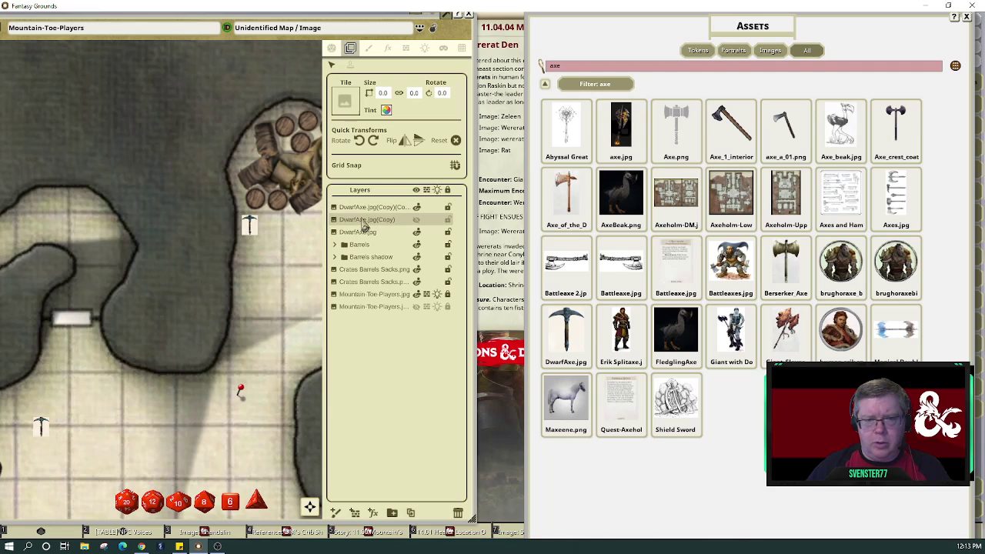
click(416, 221)
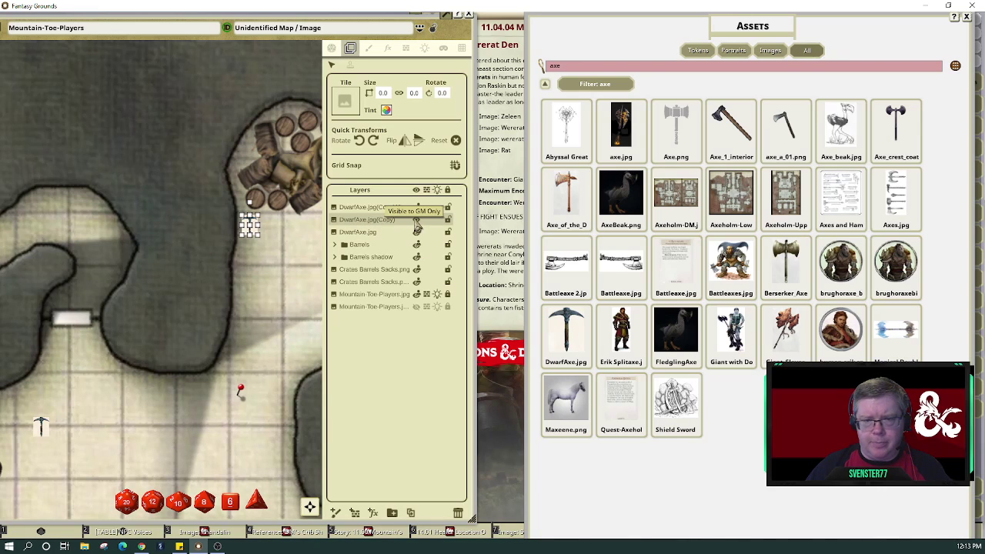
- Rotate the DwarfAxe.jpg(Copy) pickaxe about 37 degrees and place it against the southern edge of the barrels-and-crates pile
drag(255, 235, 282, 250)
key(ctrl)
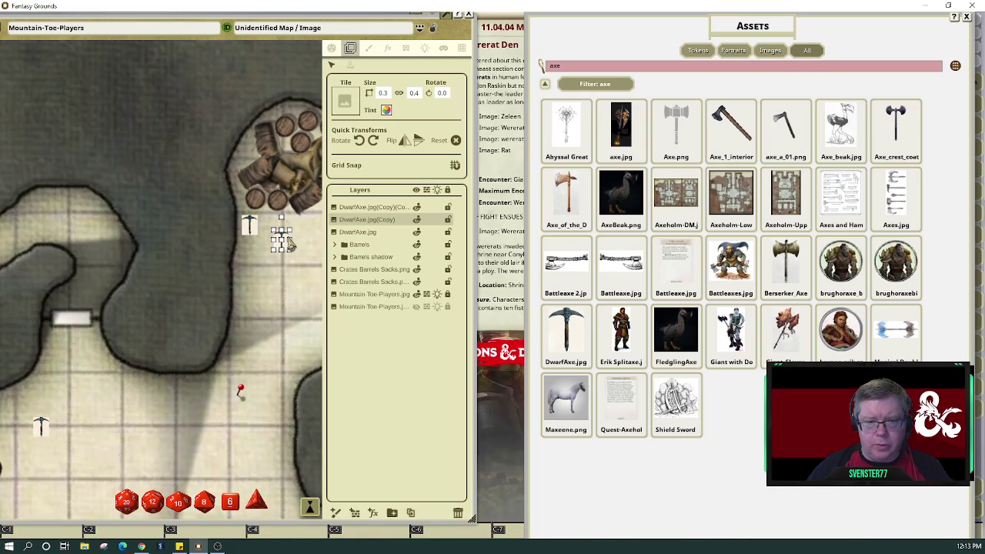
scroll(288, 247, up, 3)
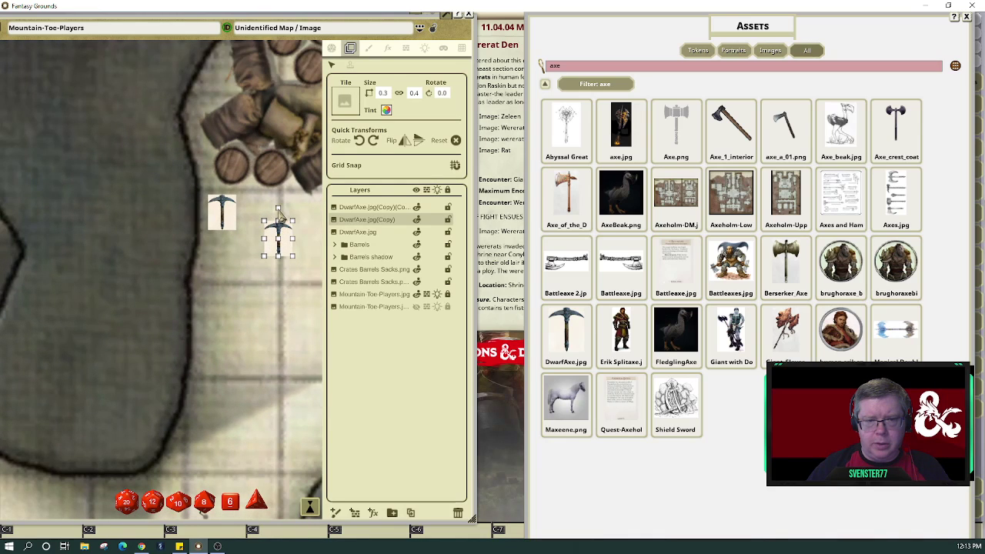
drag(283, 212, 282, 220)
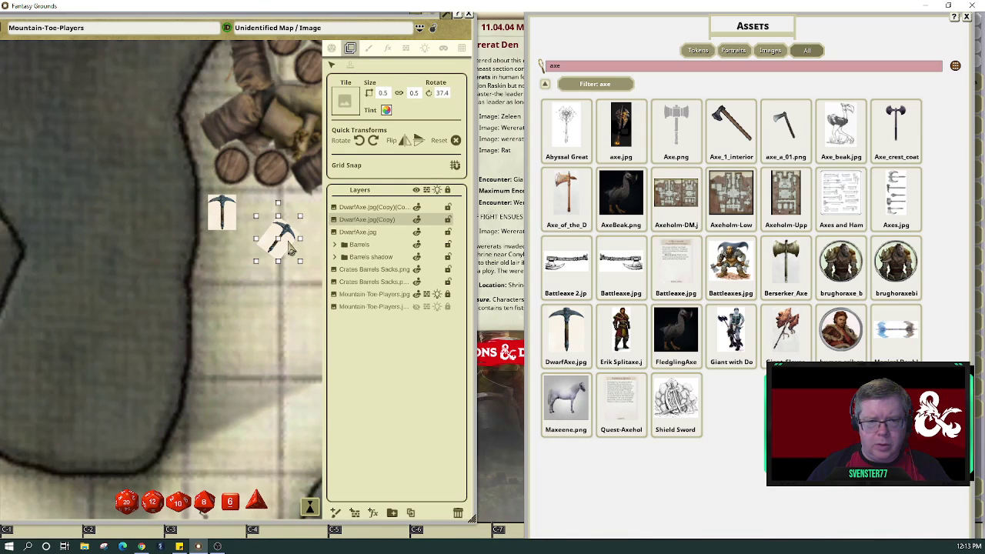
scroll(292, 334, down, 1)
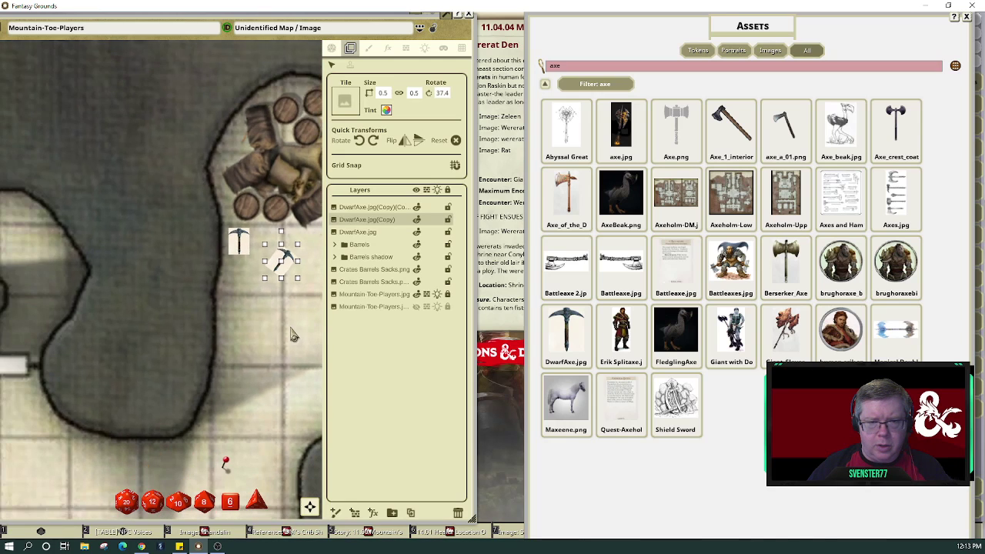
scroll(262, 404, down, 1)
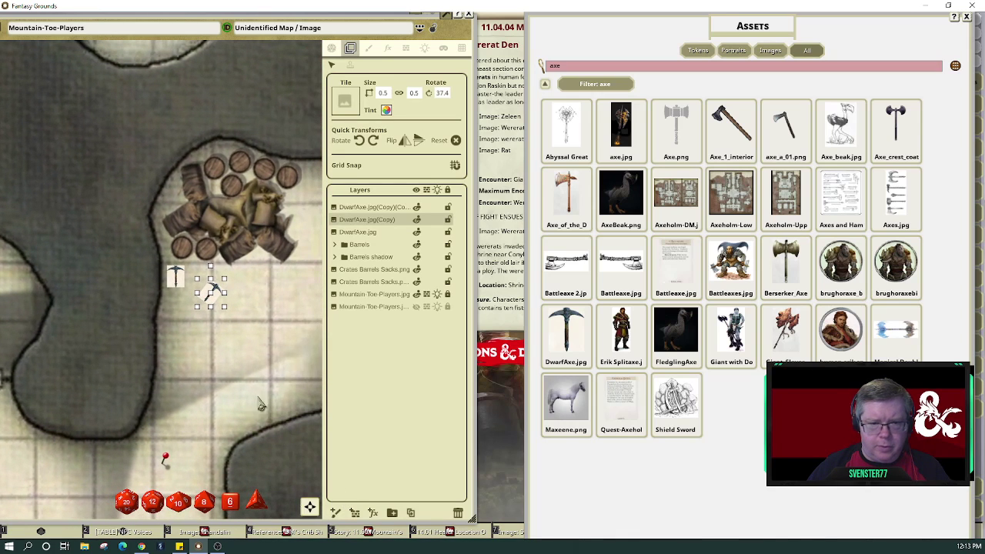
drag(215, 296, 261, 260)
click(236, 317)
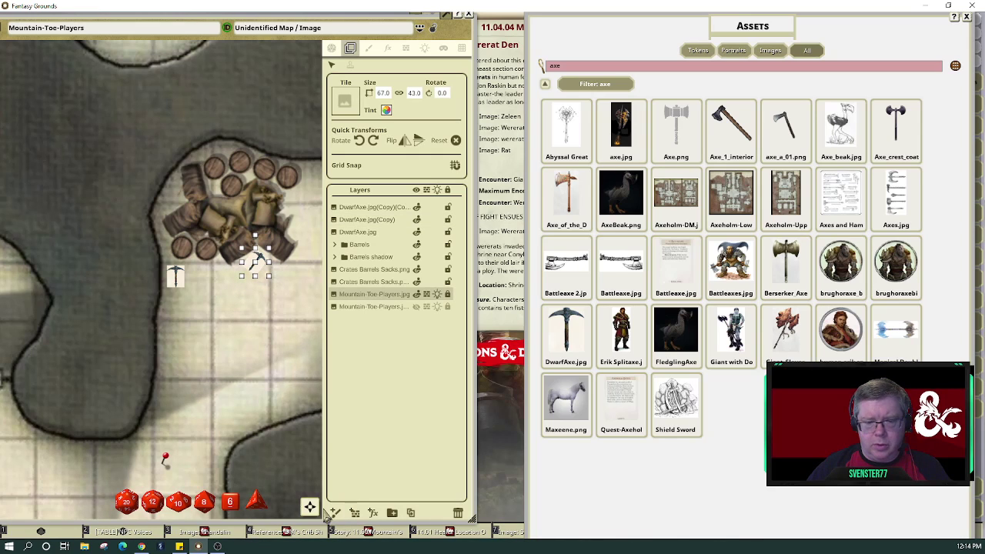
- Rotate the topmost DwarfAxe.jpg copy to 135 degrees and place it just above the row of barrels along the western wall
drag(307, 505, 327, 542)
click(140, 359)
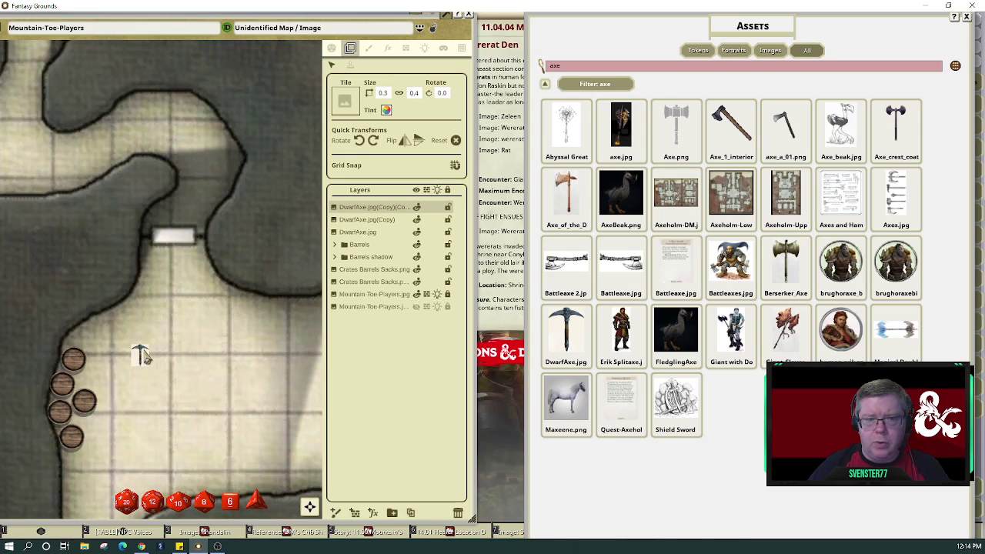
drag(140, 356, 140, 326)
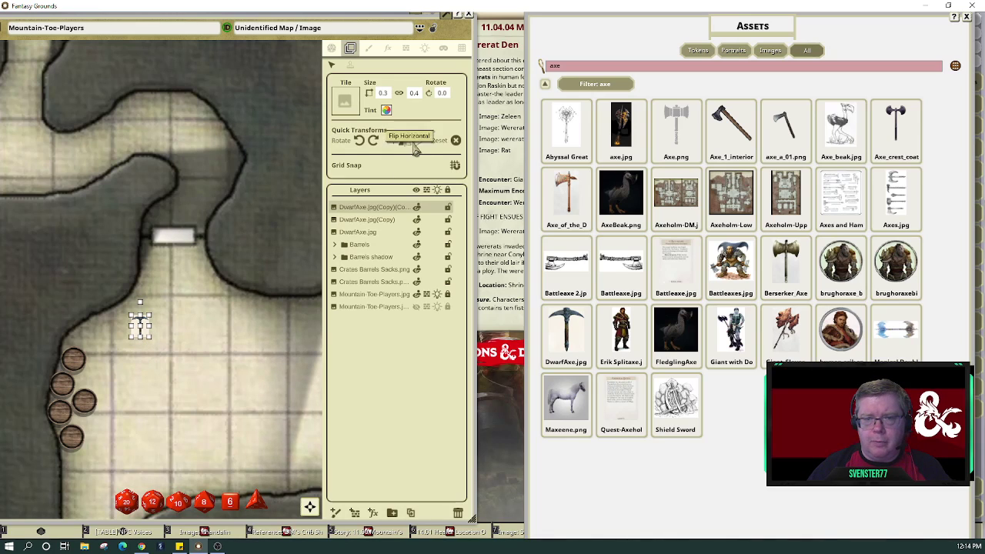
click(417, 145)
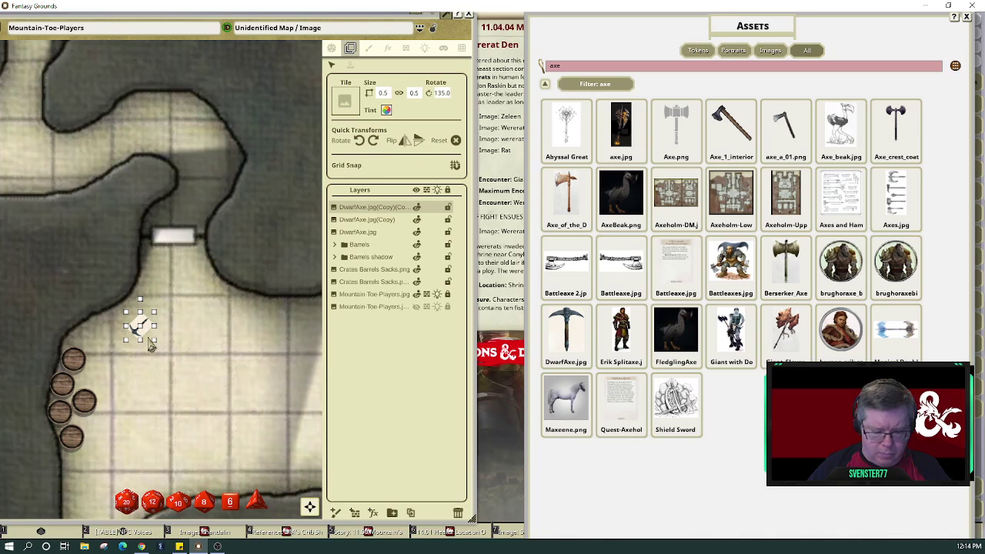
key(ctrl)
drag(148, 338, 102, 342)
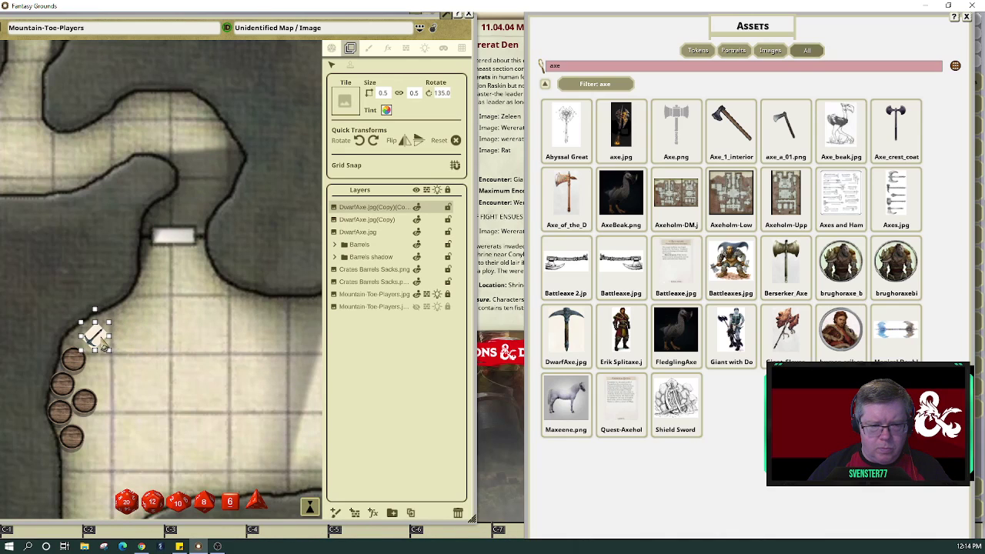
click(166, 358)
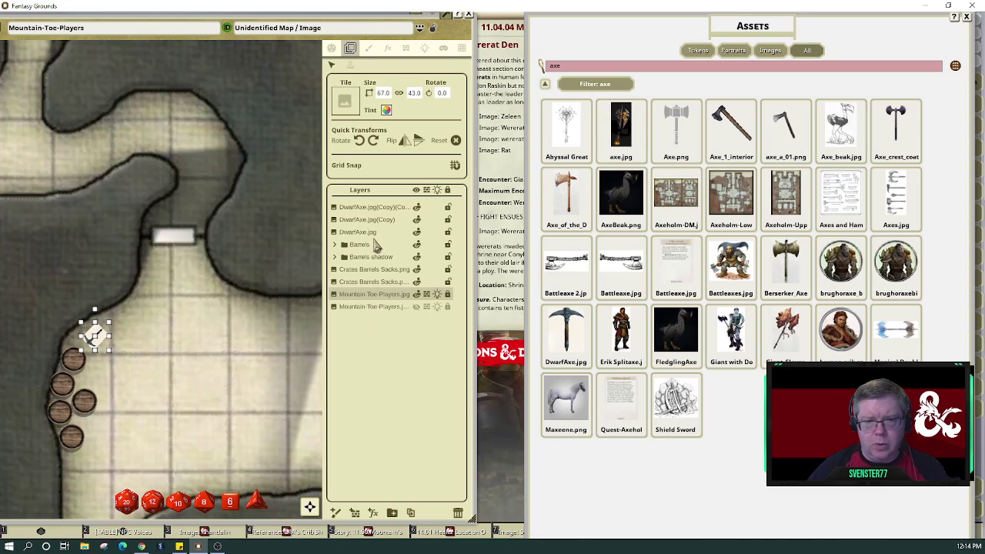
- Switch the map to play mode and search the assets for "shovel"
click(332, 48)
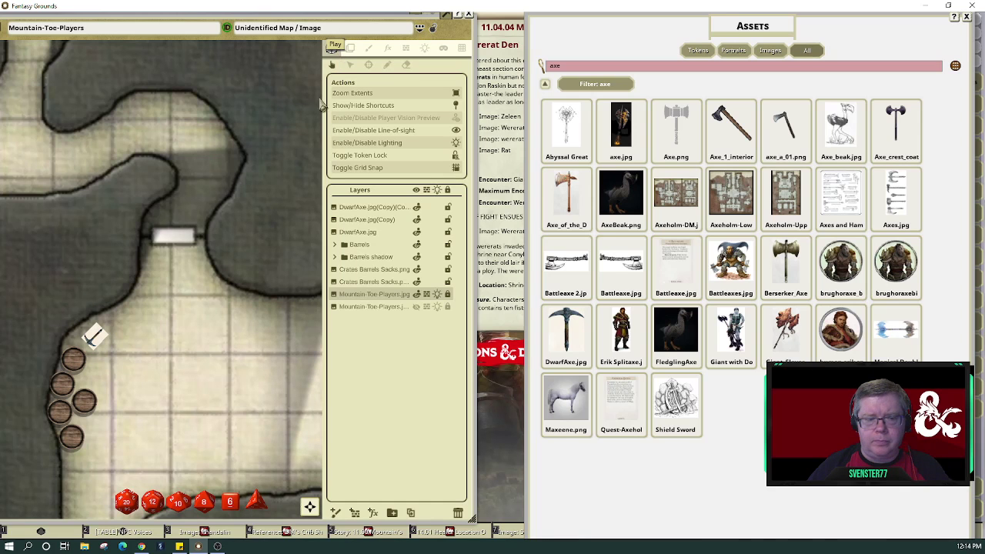
scroll(319, 514, down, 2)
drag(328, 513, 357, 512)
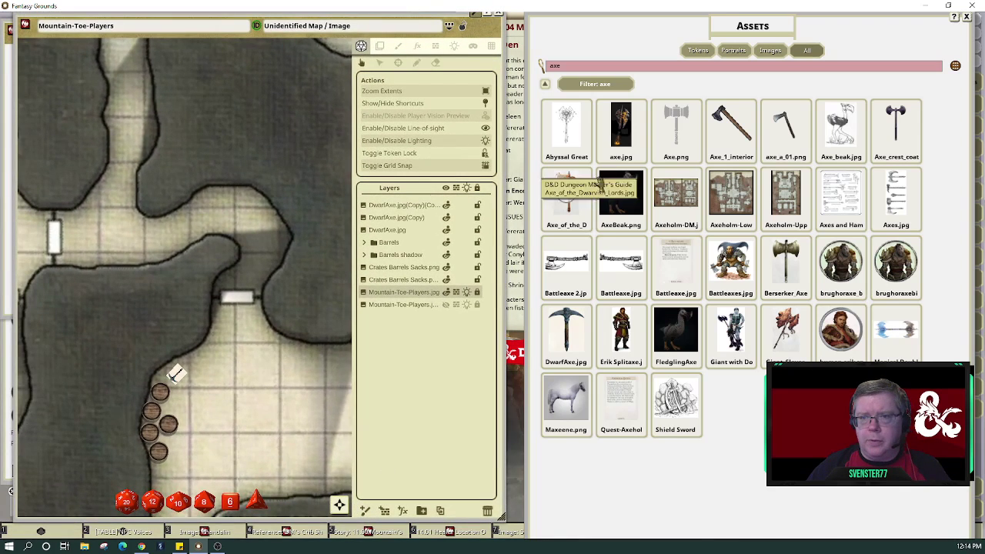
click(605, 67)
text(shovel)
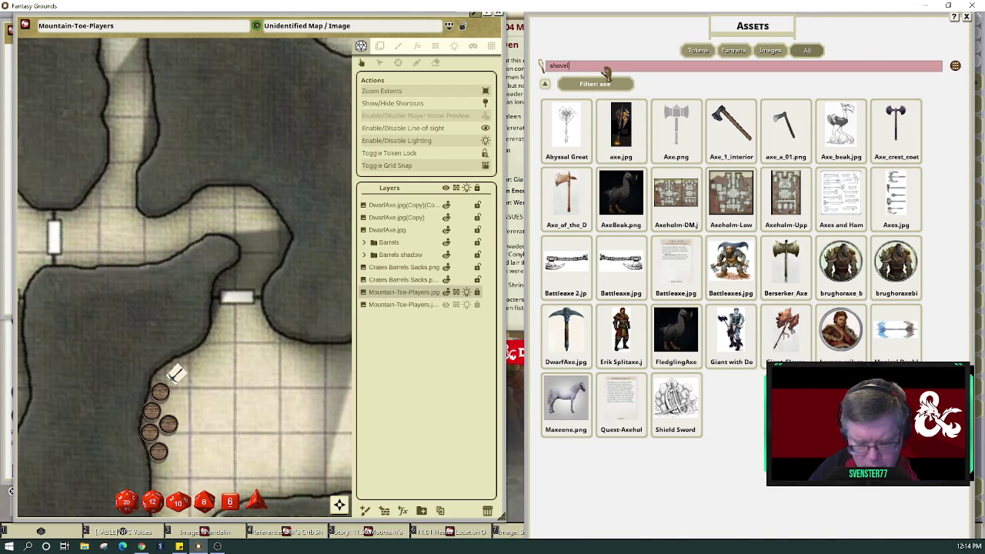
key(Return)
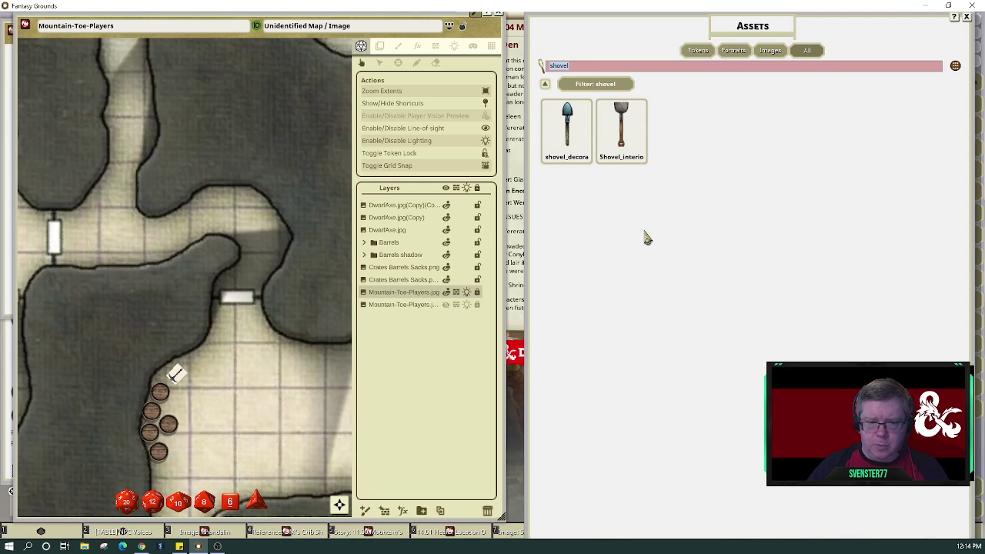
- Load the blue shovel_decoration asset as the map's tile stamp and set its width to 1
click(398, 47)
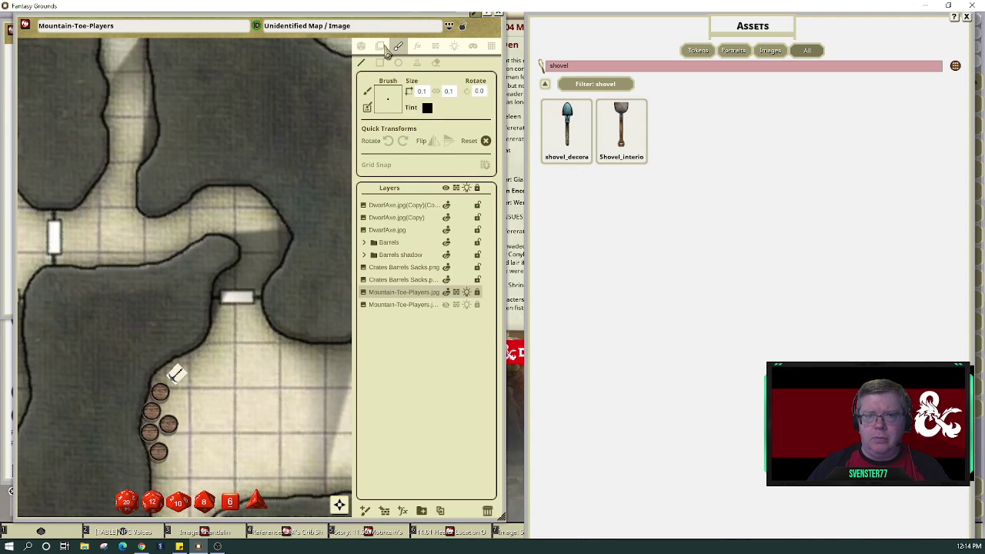
click(380, 46)
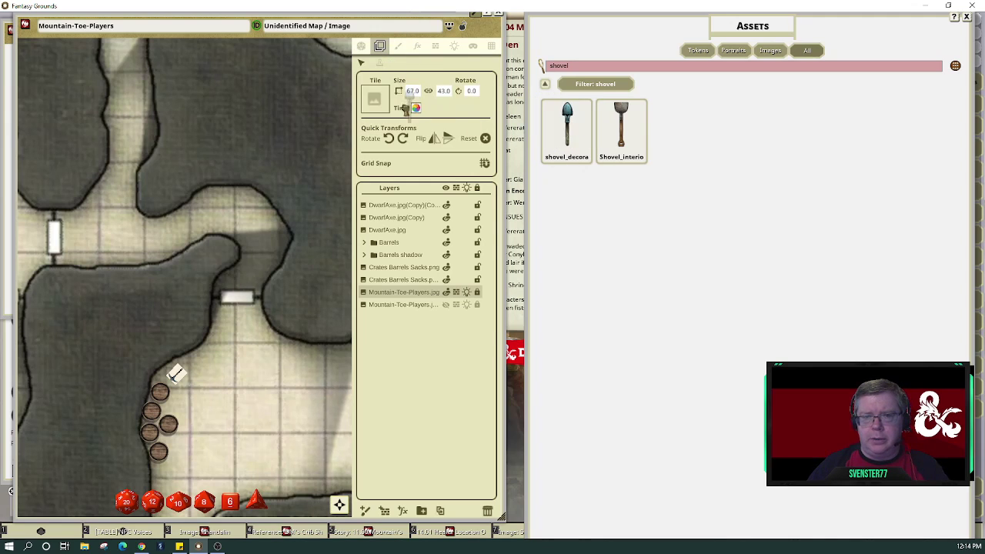
drag(405, 109, 376, 101)
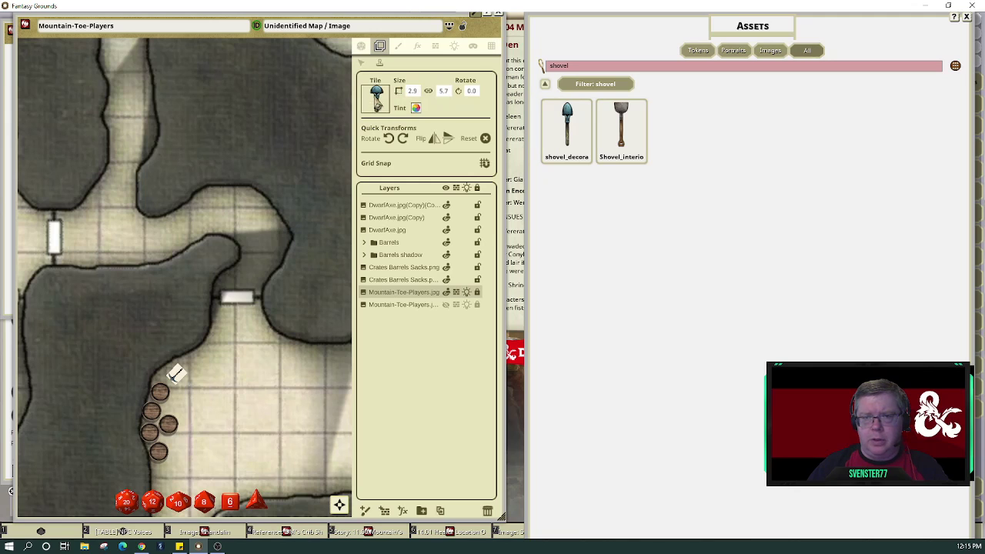
double_click(414, 94)
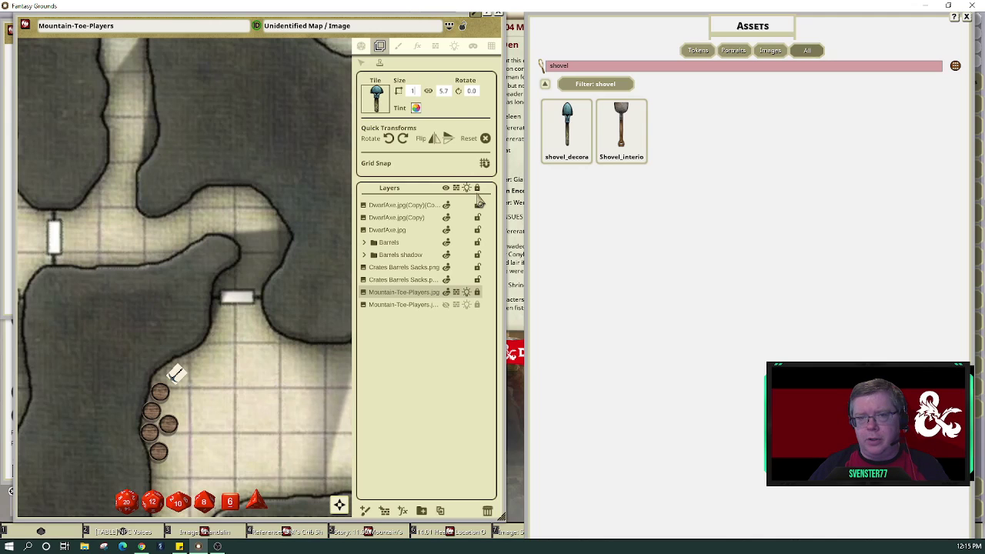
key(Return)
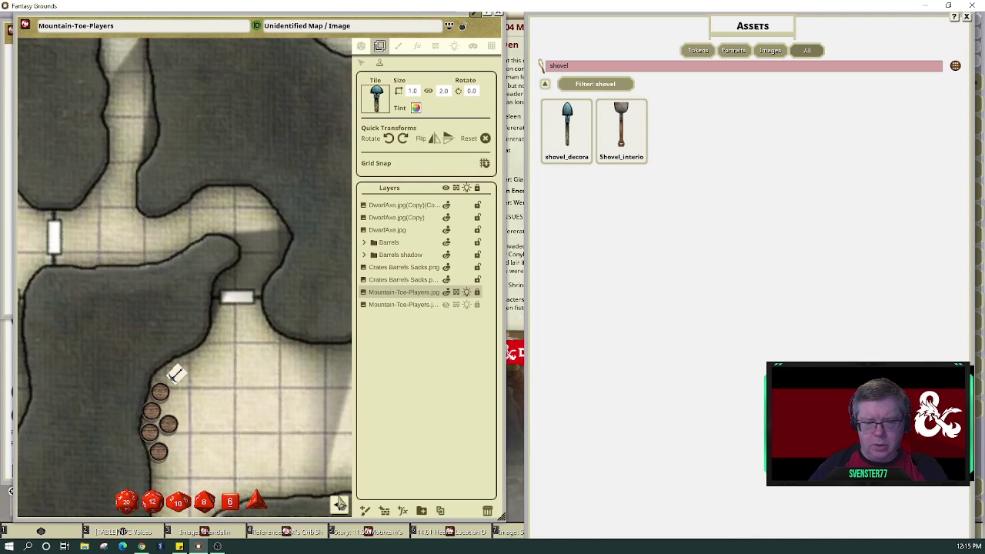
- Place a shovel below the barrels-and-crates pile, shrink it to about 0.6 by 0.8, and move it to the pile's eastern side
drag(340, 504, 377, 507)
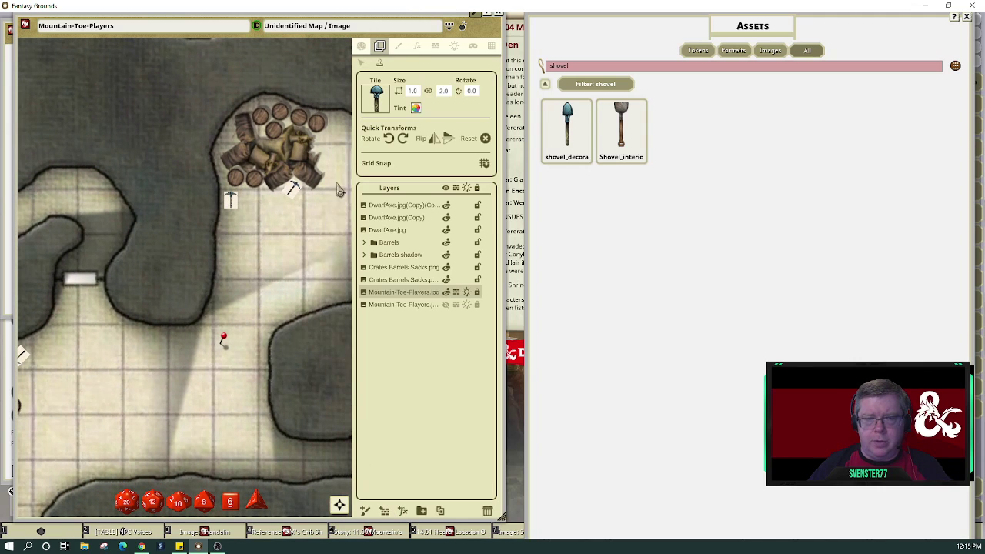
click(263, 254)
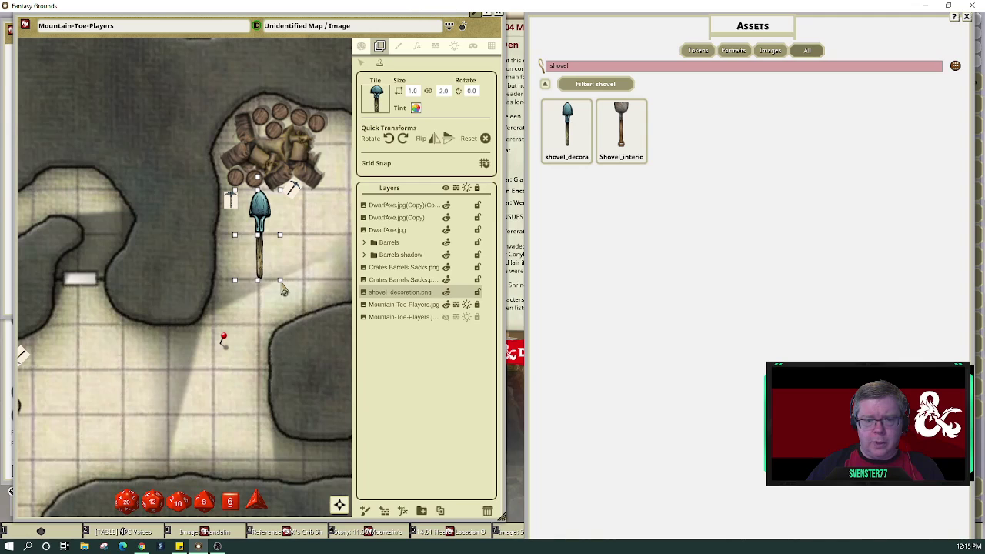
drag(284, 289, 328, 146)
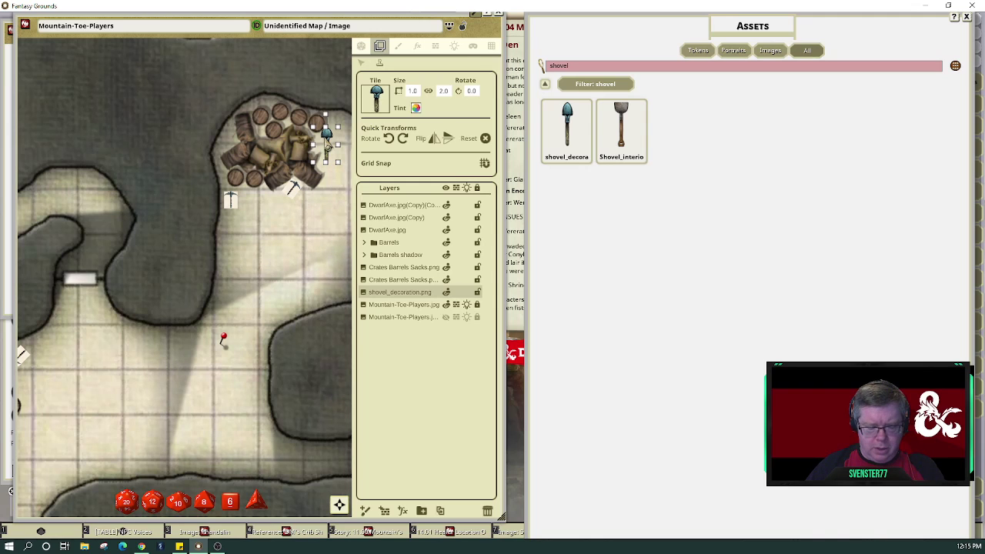
scroll(327, 144, down, 2)
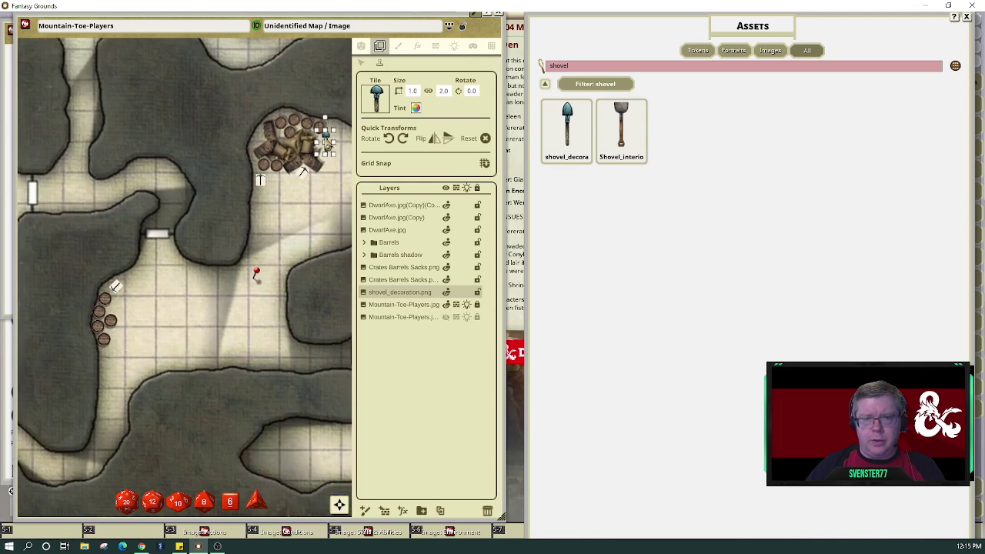
scroll(327, 145, up, 2)
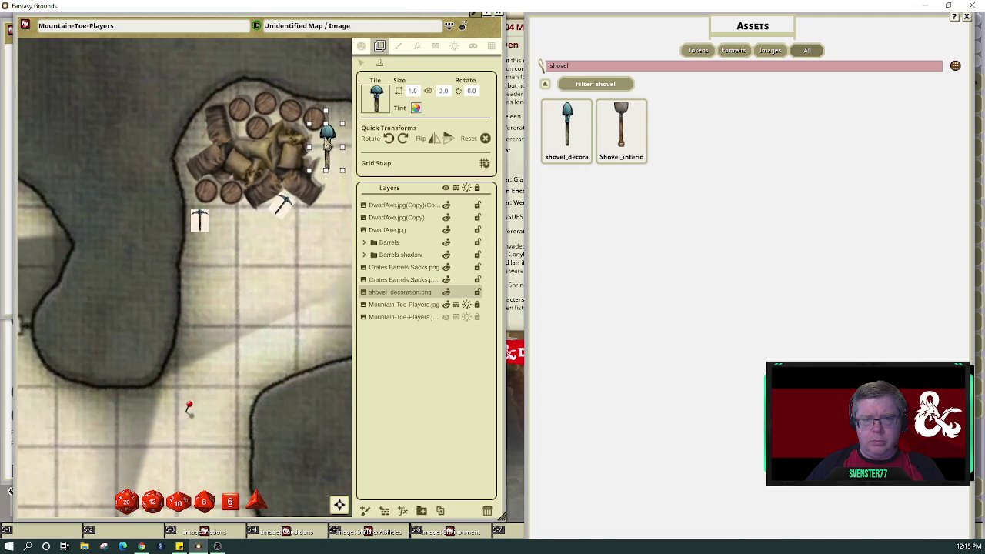
scroll(332, 160, down, 1)
click(332, 162)
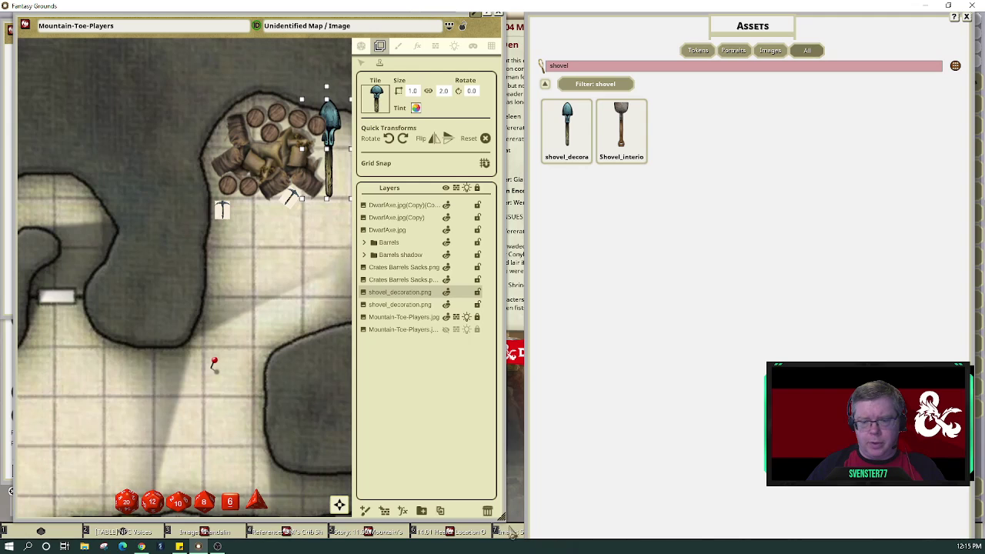
click(490, 512)
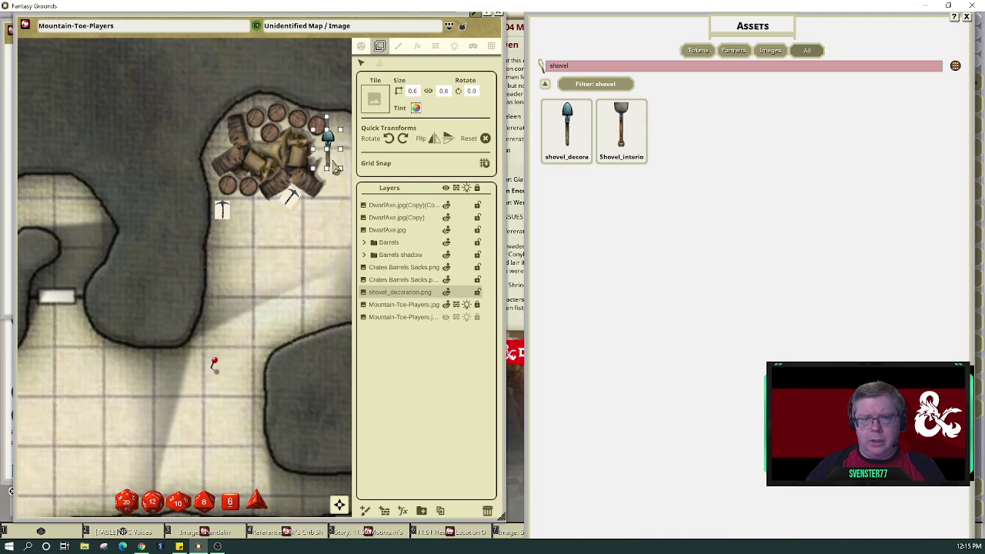
- Rotate the shovel_decoration.png tile about 23.8 degrees and place it beside the easternmost barrel of the pile
click(330, 161)
scroll(329, 162, up, 3)
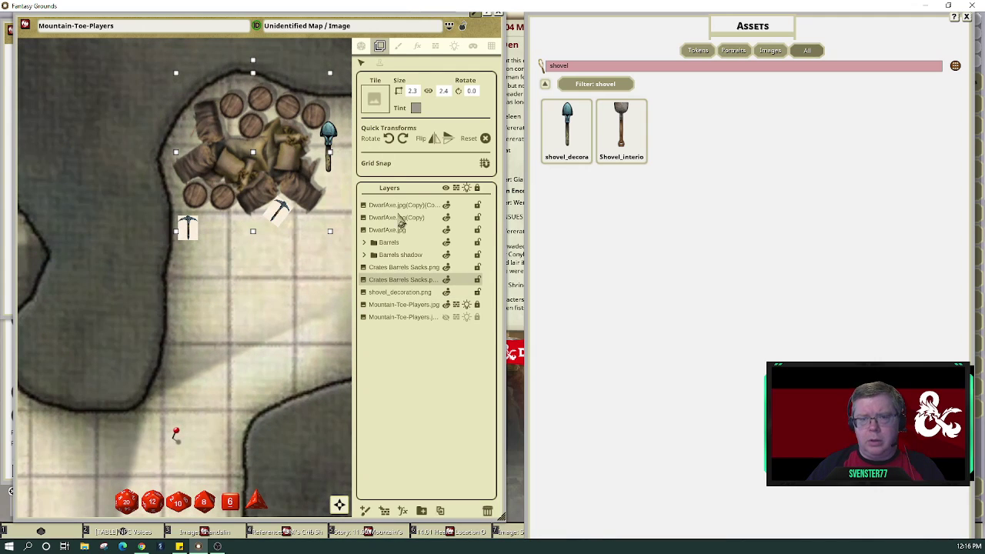
click(405, 295)
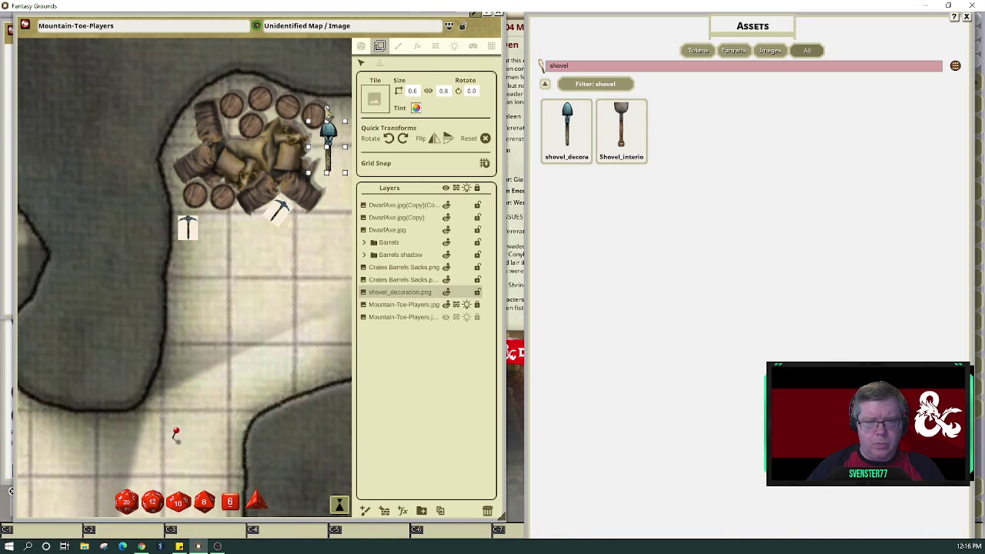
drag(328, 111, 335, 143)
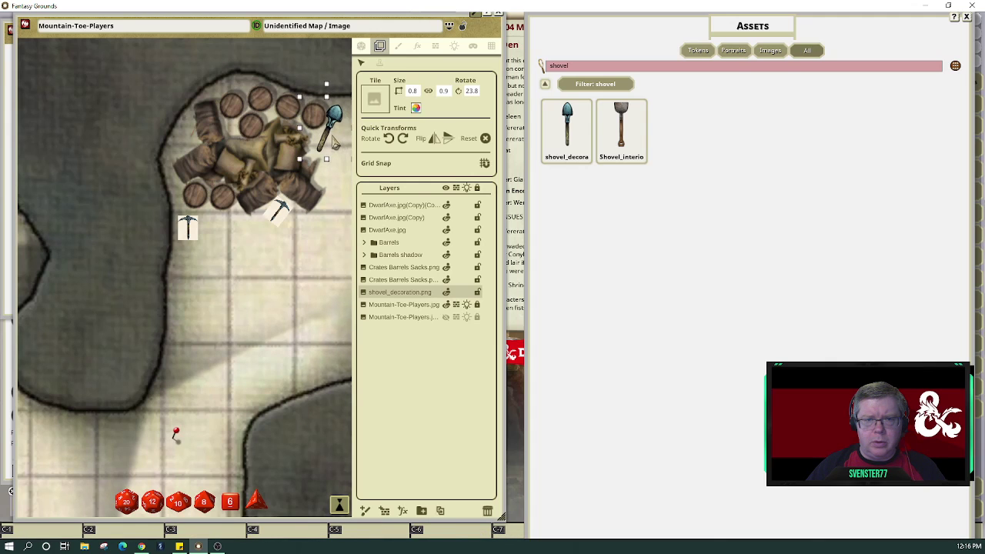
click(323, 279)
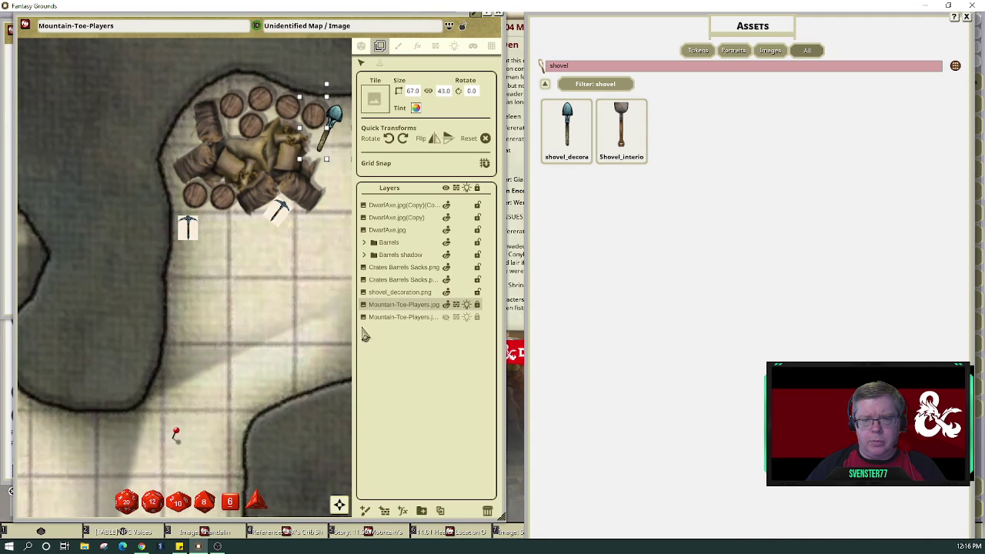
- Duplicate the shovel_decoration.png tile, move the copy to the cave floor near the western door, and flip it vertically
click(399, 293)
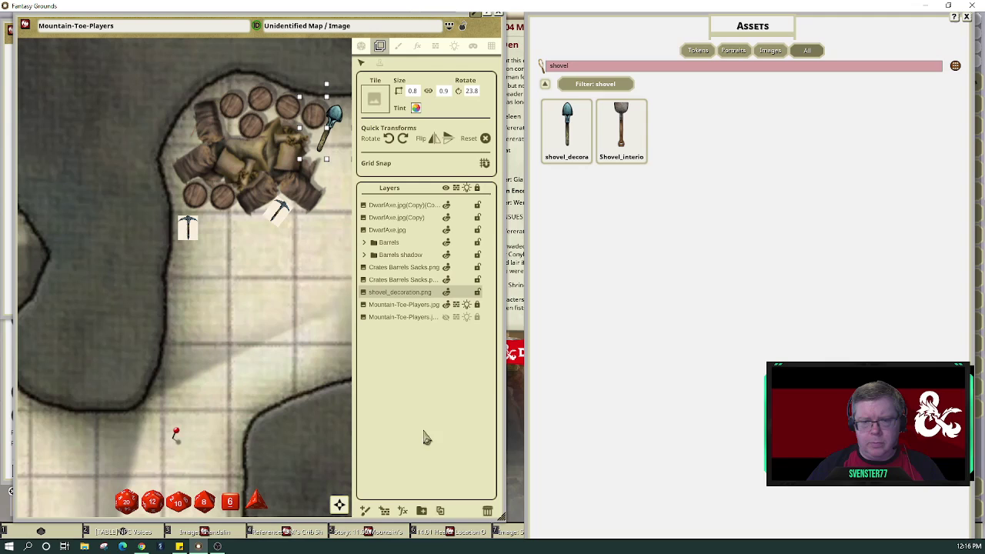
click(440, 511)
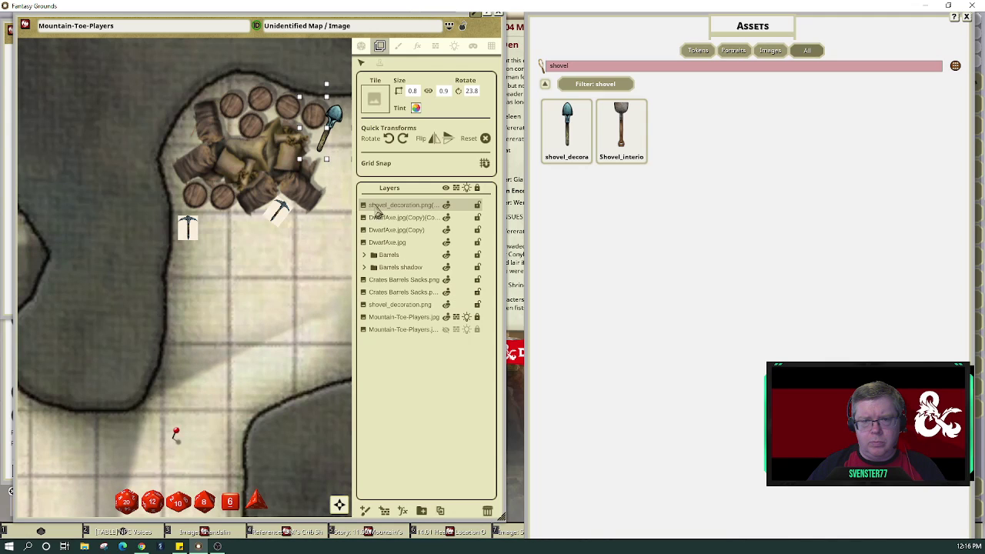
drag(331, 146, 94, 462)
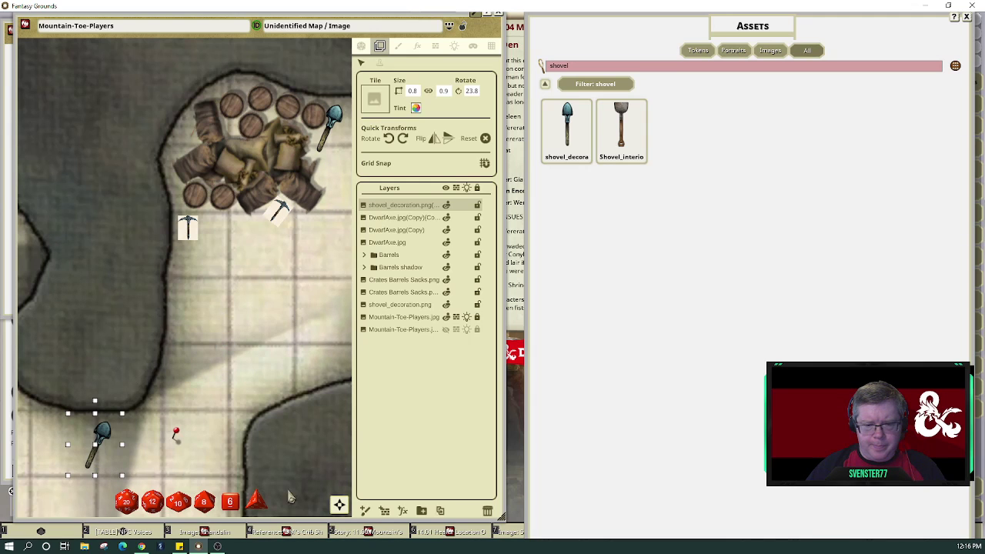
drag(338, 508, 303, 528)
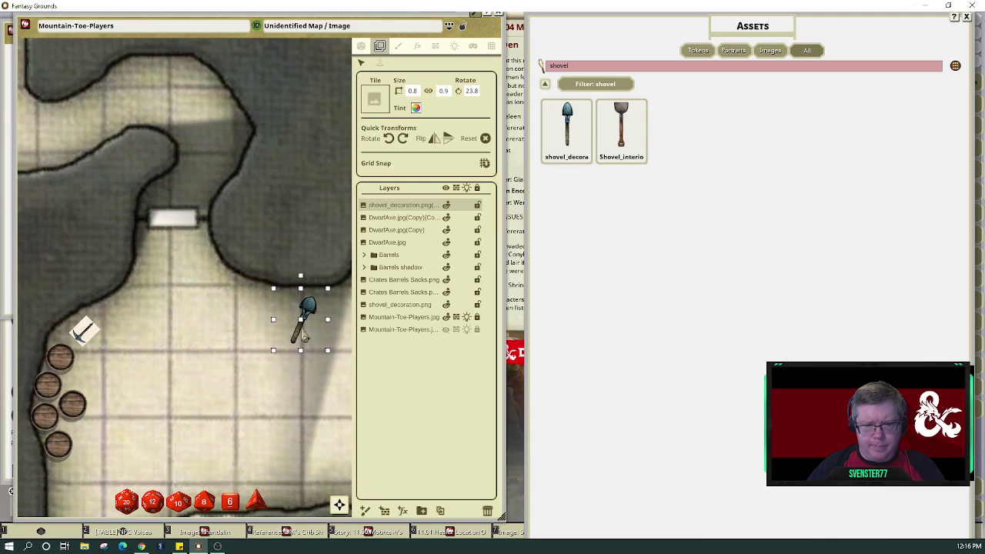
click(447, 138)
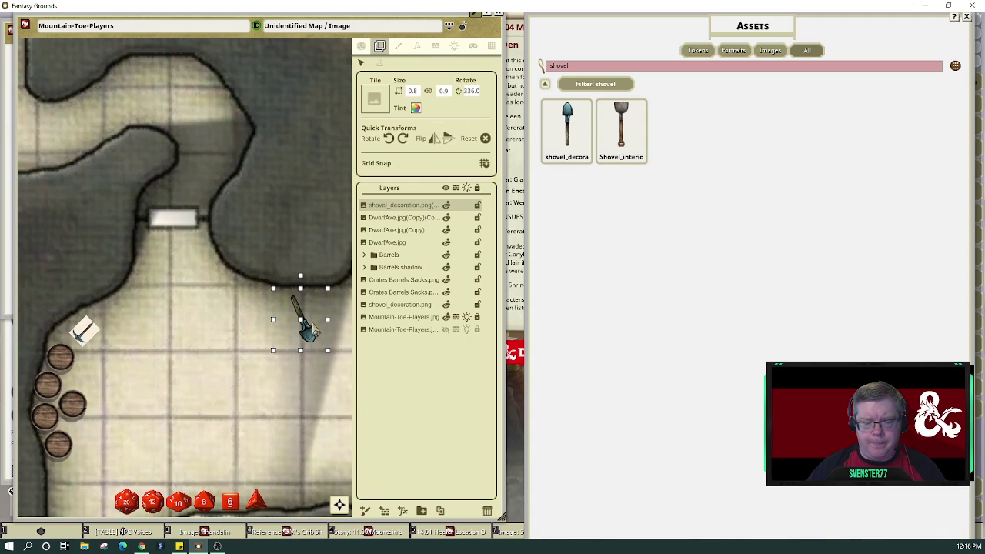
- Rotate the flipped shovel copy to about 357.2 degrees, shrink it to about 0.6 by 0.6, and place it beside the southernmost western barrel
key(ctrl)
drag(302, 283, 90, 421)
click(298, 303)
scroll(88, 436, down, 1)
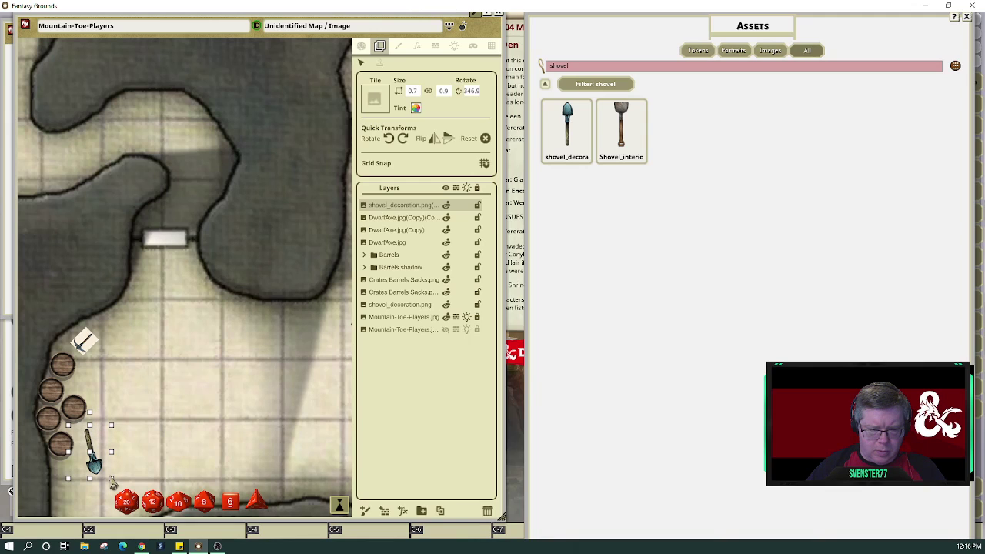
drag(112, 481, 108, 475)
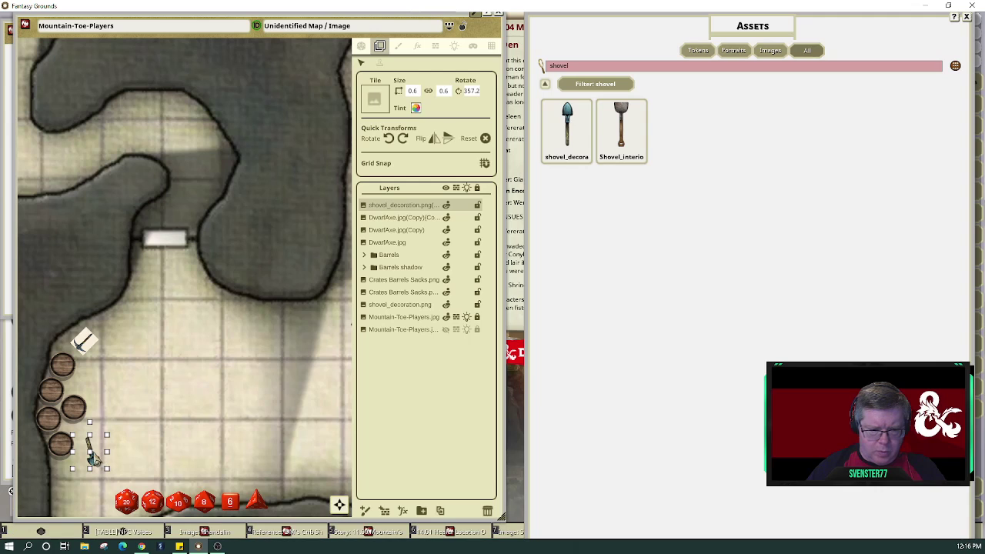
drag(94, 465, 83, 453)
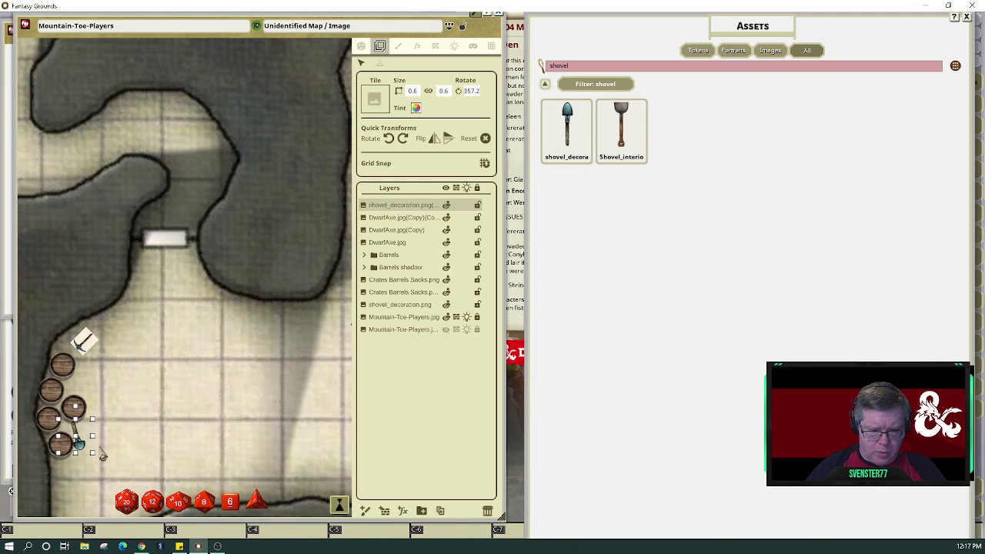
- Stamp one grey Shovel_interior_decoration tile south of the door and a second one with height 1.0 beside the western barrels
click(203, 440)
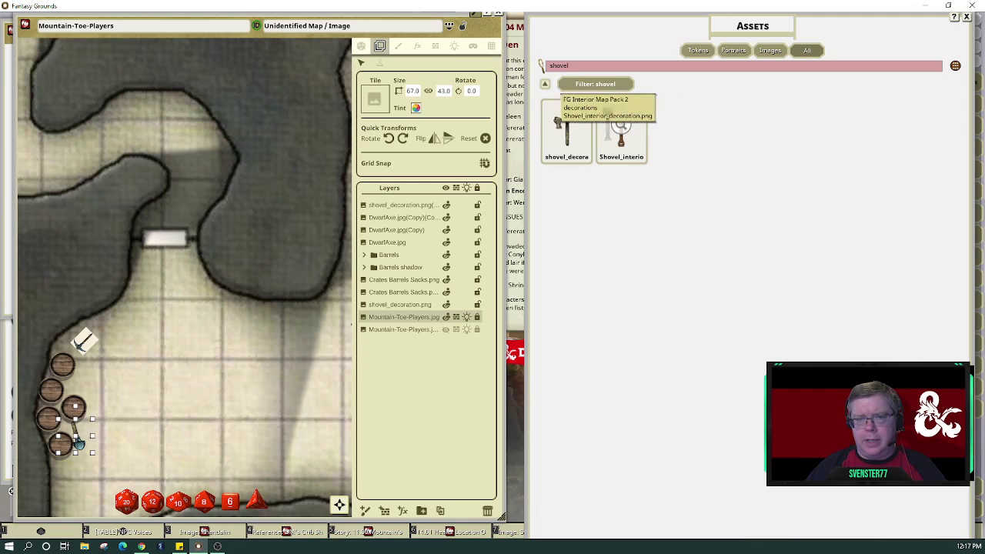
drag(472, 110, 374, 96)
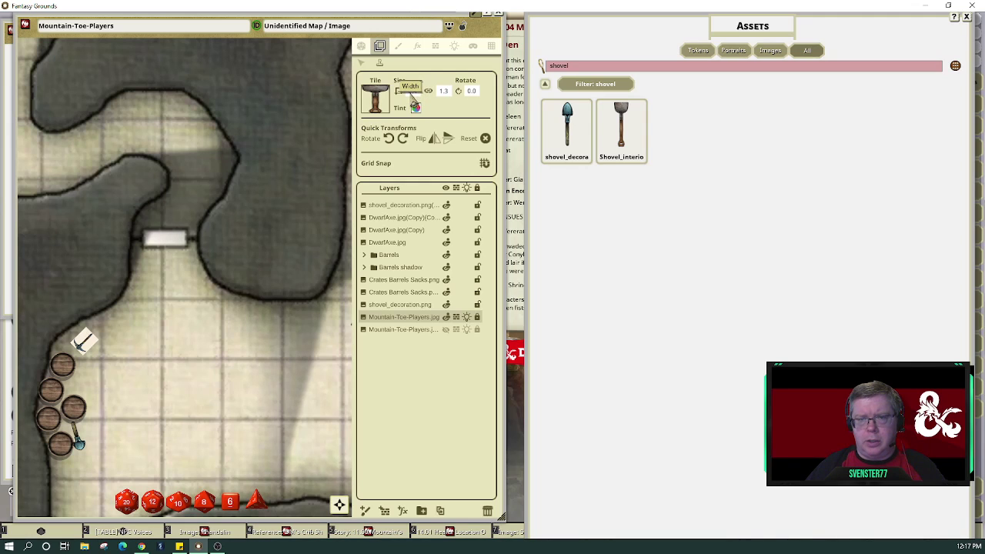
click(201, 332)
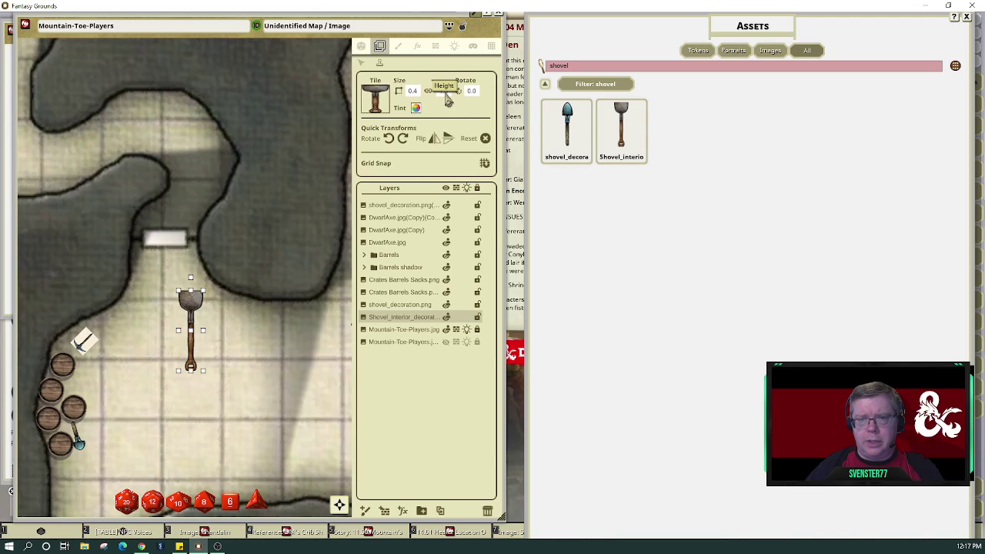
click(444, 91)
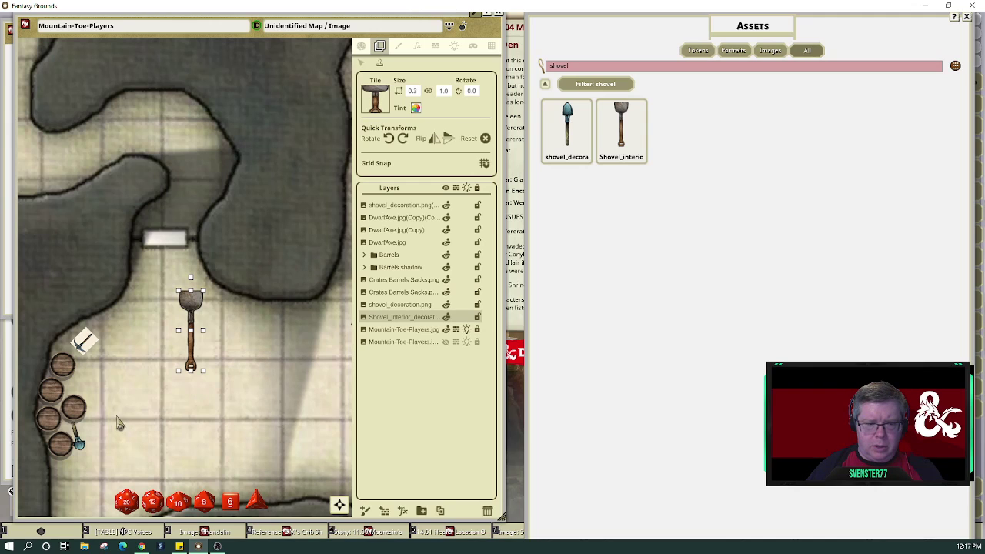
key(ctrl+v)
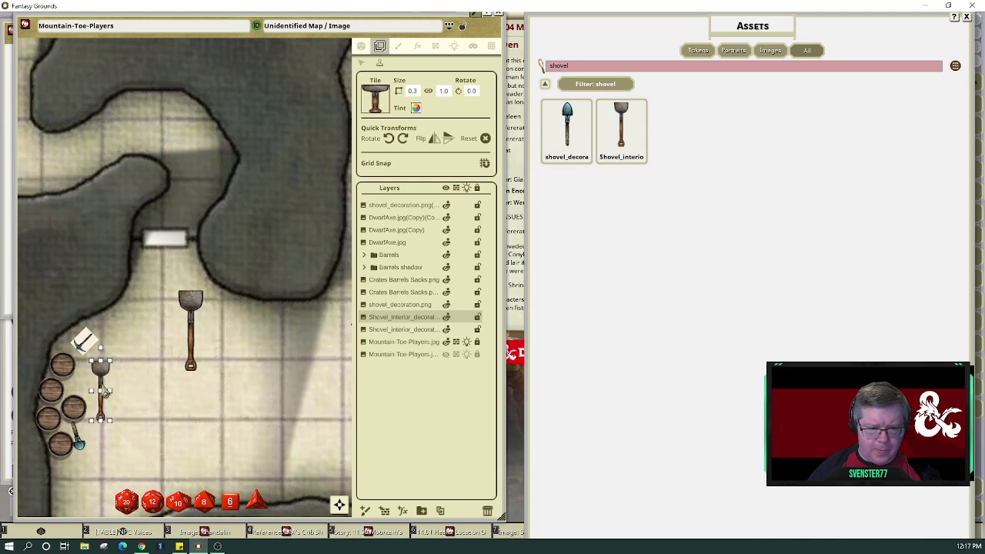
- Place the smaller grey shovel next to the blue one by the western barrels, rotated about 9.6 degrees and shrunk to about 0.3 by 0.7
click(364, 67)
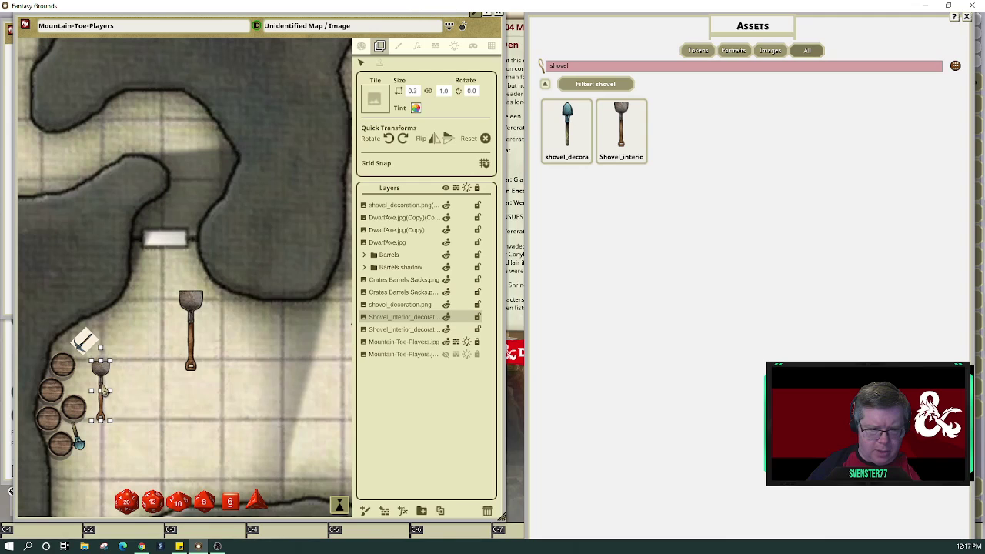
drag(104, 391, 90, 452)
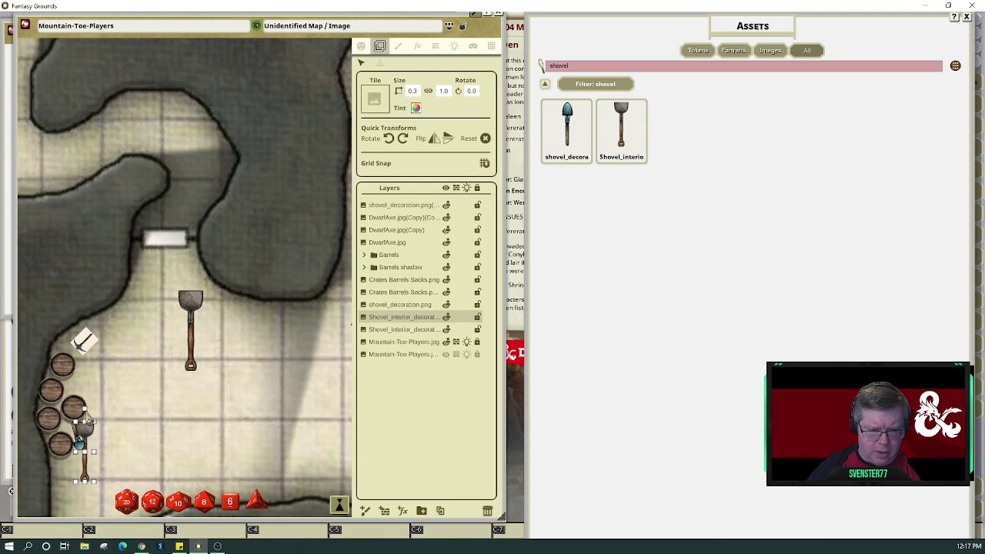
drag(86, 408, 92, 409)
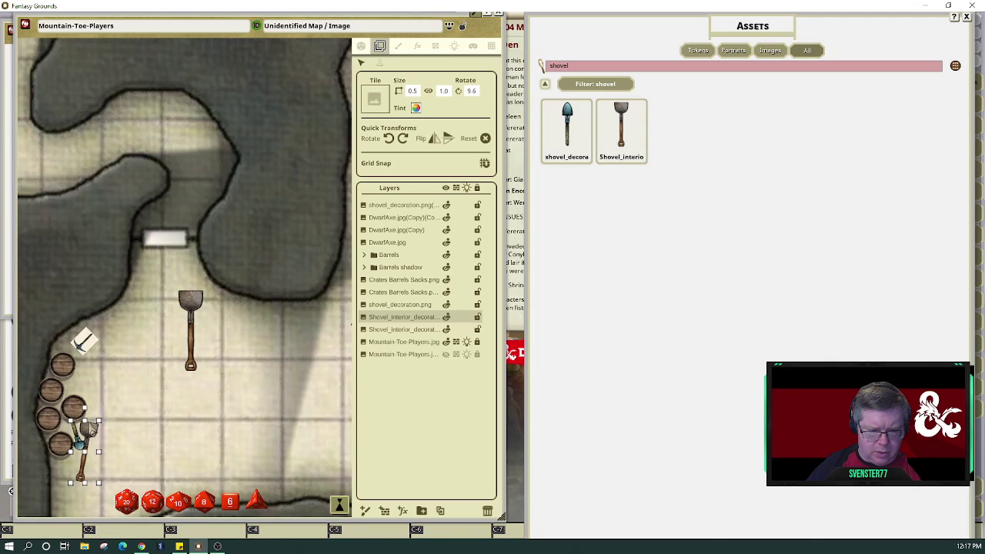
drag(98, 483, 97, 479)
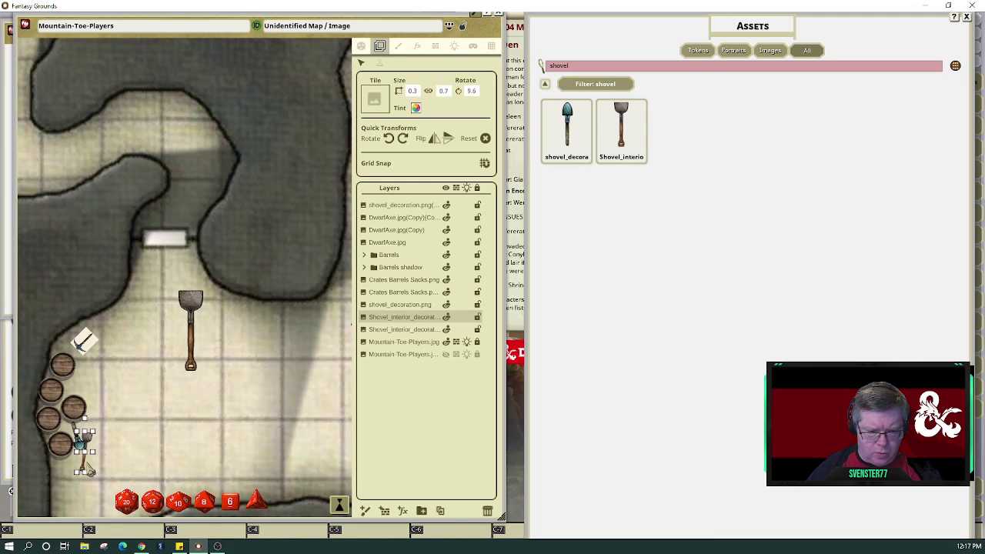
click(153, 440)
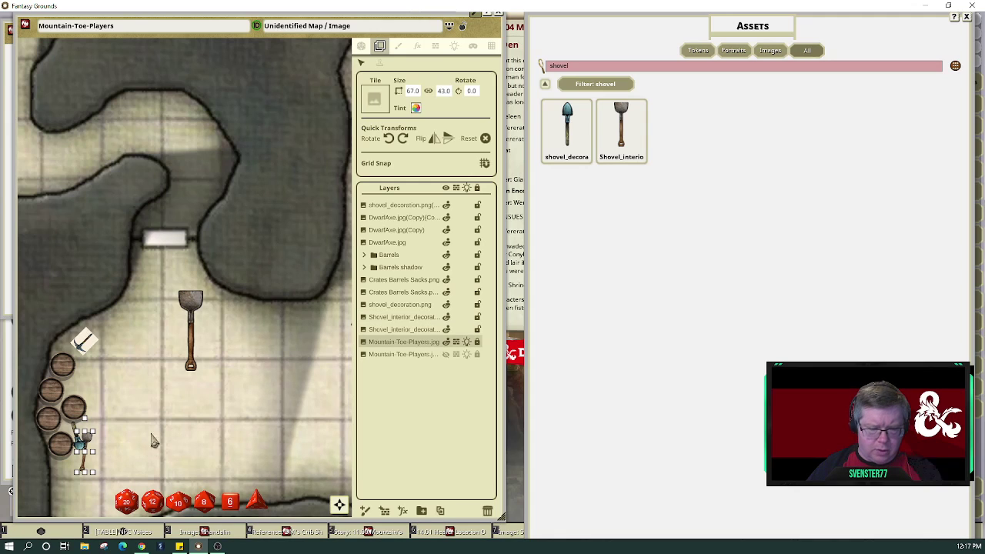
- Move the larger grey shovel to the western edge of the barrels-and-crates pile and shrink it to about 0.3 by 1.0
click(198, 333)
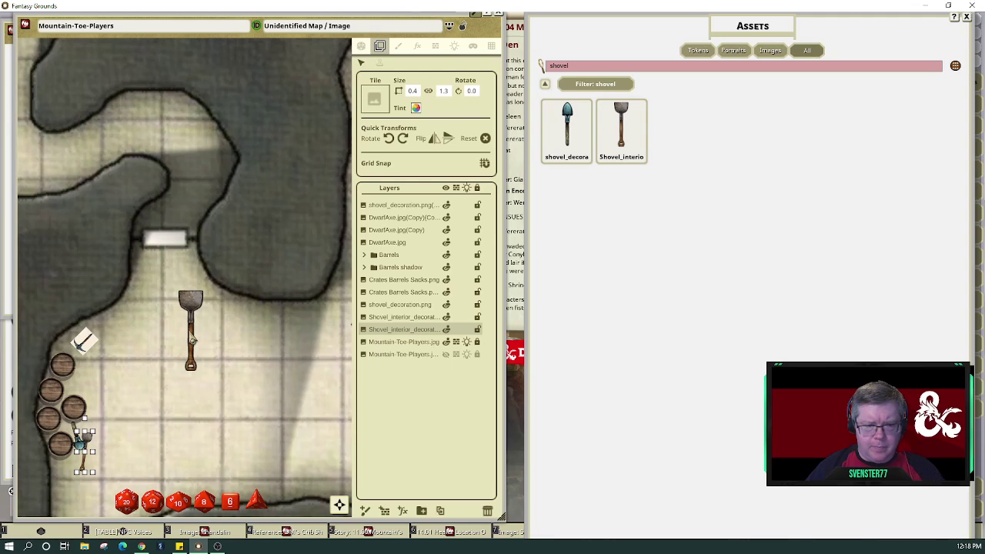
click(390, 331)
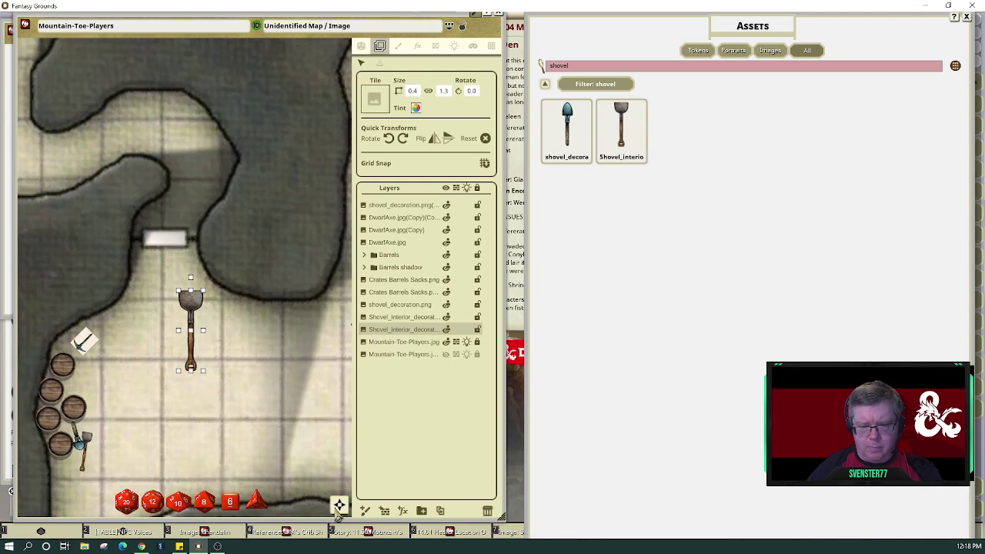
drag(367, 500, 387, 491)
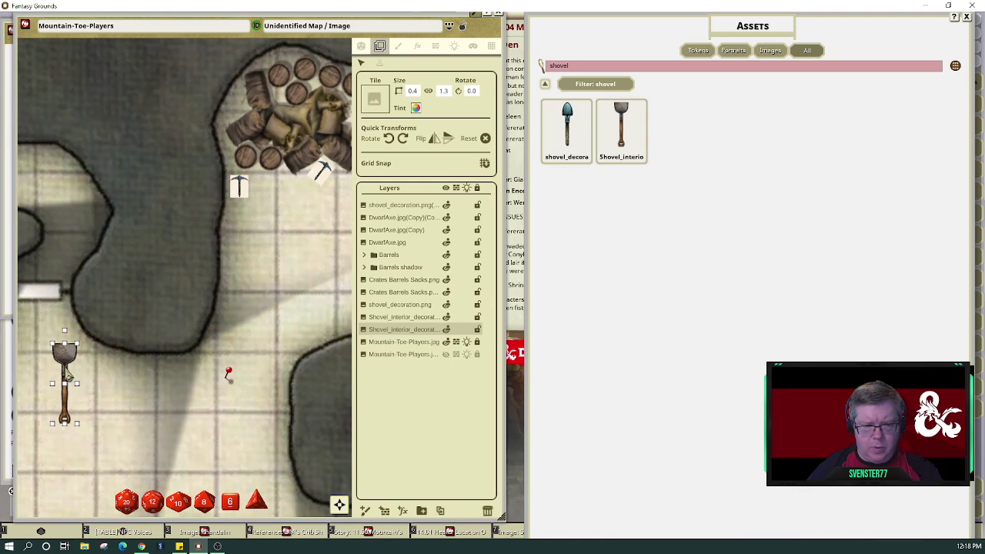
drag(68, 369, 236, 306)
drag(216, 344, 277, 225)
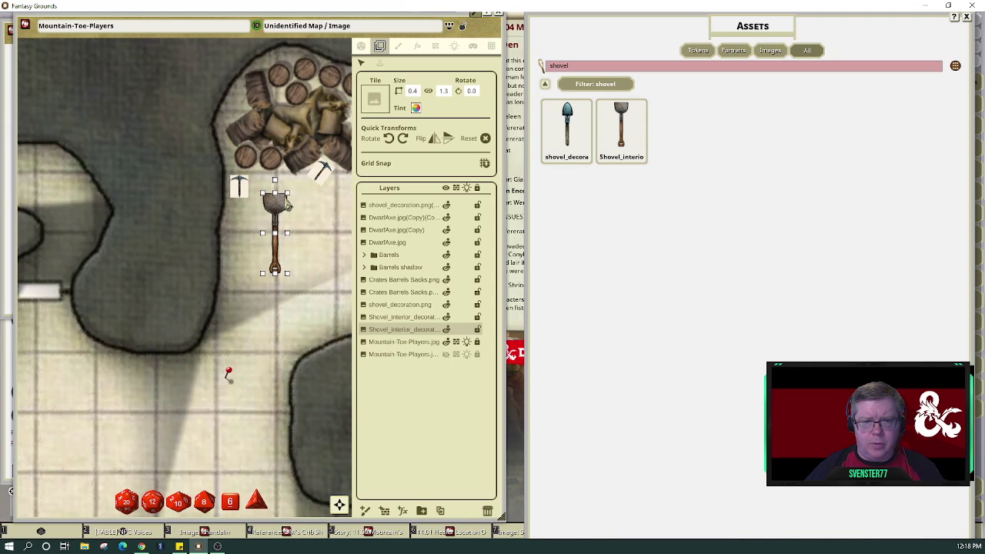
drag(285, 194, 239, 117)
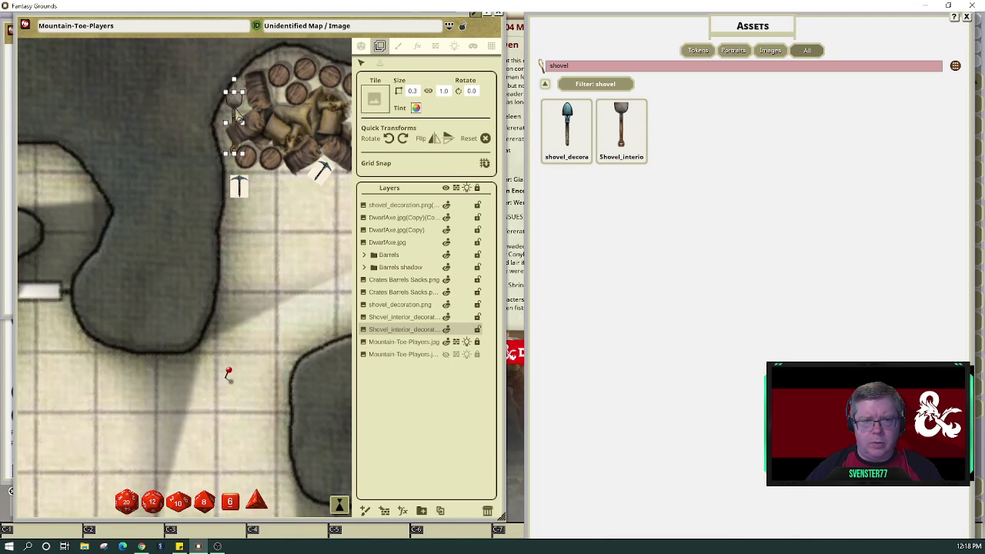
click(316, 246)
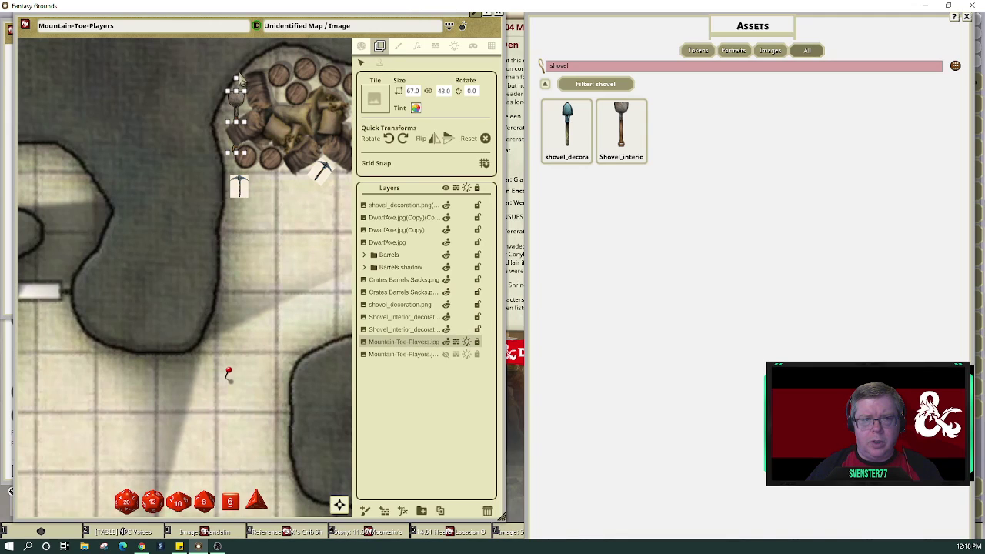
- Rotate the grey shovel on the pile's western edge to about 346.5 degrees and nestle it against the cave wall
key(ctrl)
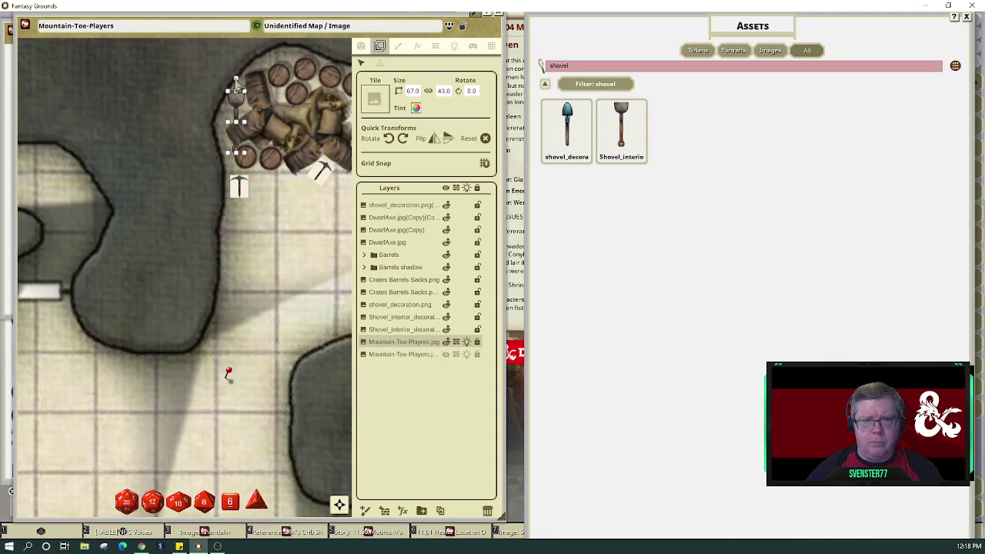
click(247, 91)
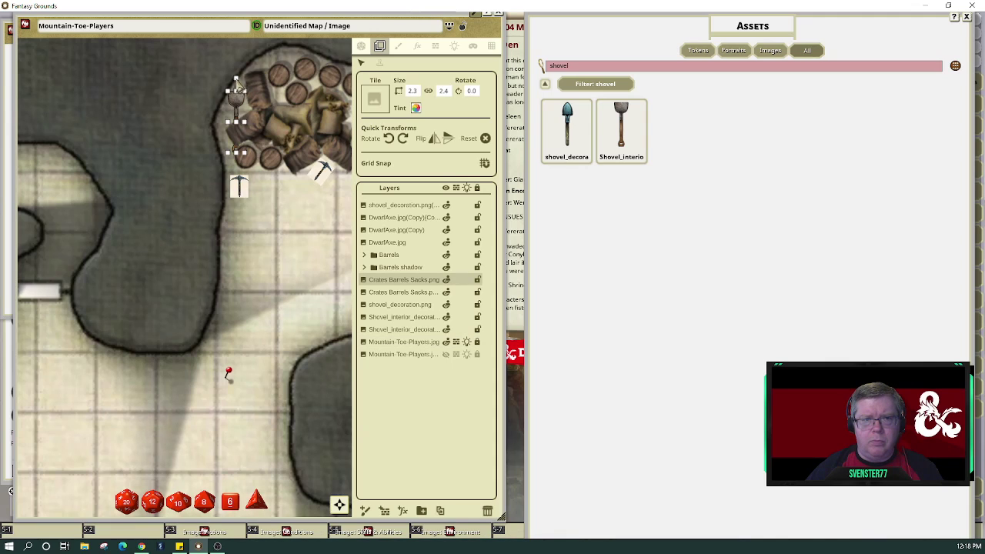
drag(241, 87, 227, 85)
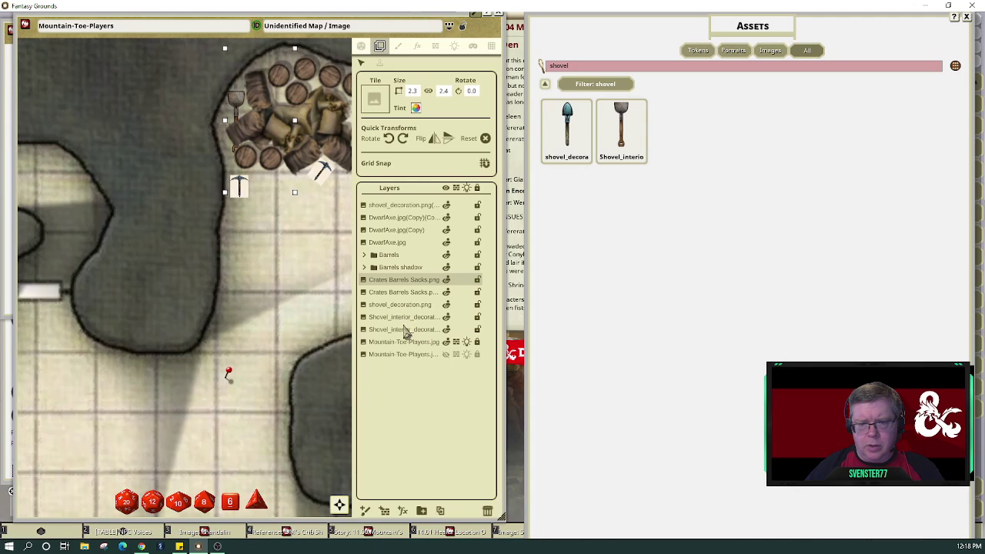
click(405, 330)
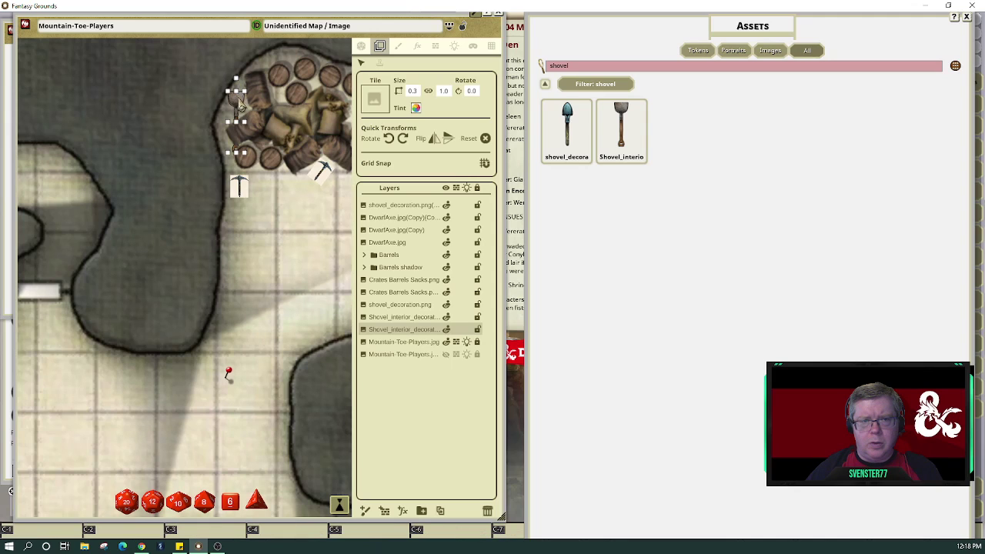
mouse_move(238, 99)
mouse_down()
mouse_move(222, 80)
mouse_move(234, 106)
mouse_up()
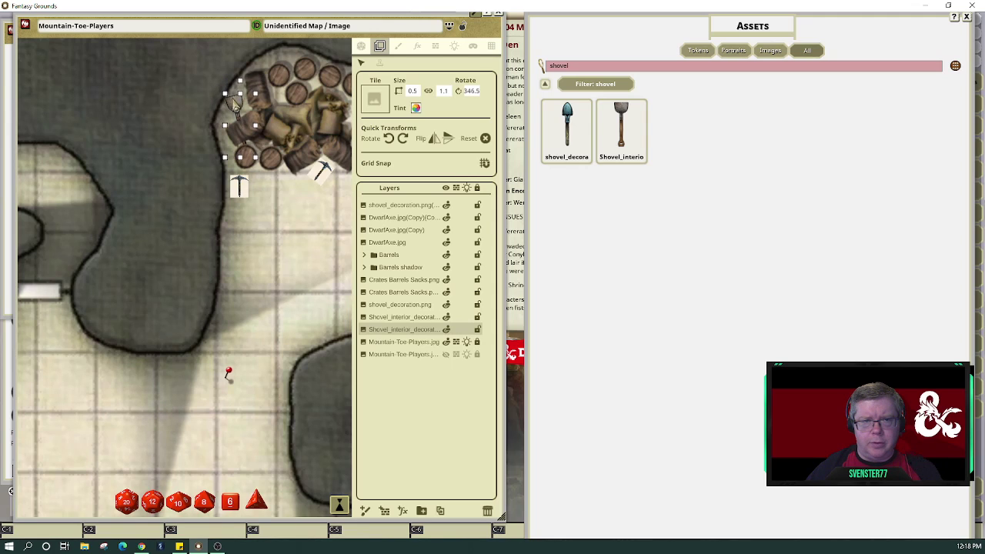
click(297, 254)
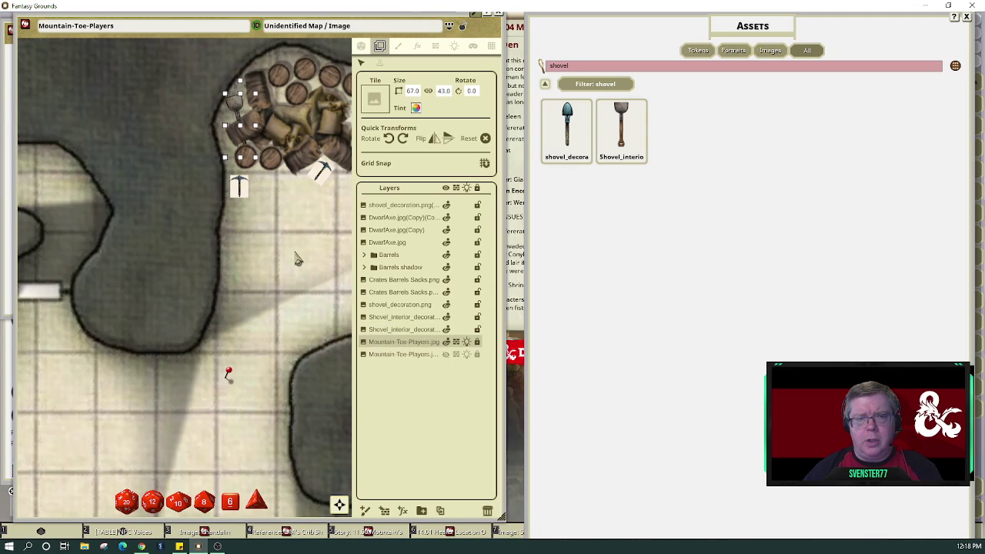
scroll(292, 314, down, 3)
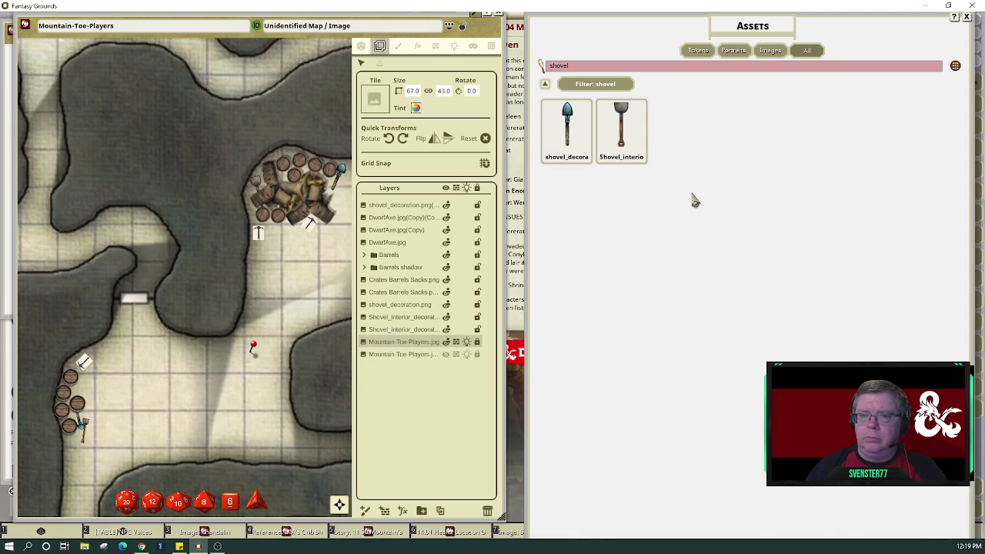
- Close the assets window, return the players' map to play mode, and lock it to view the decorated den
click(967, 19)
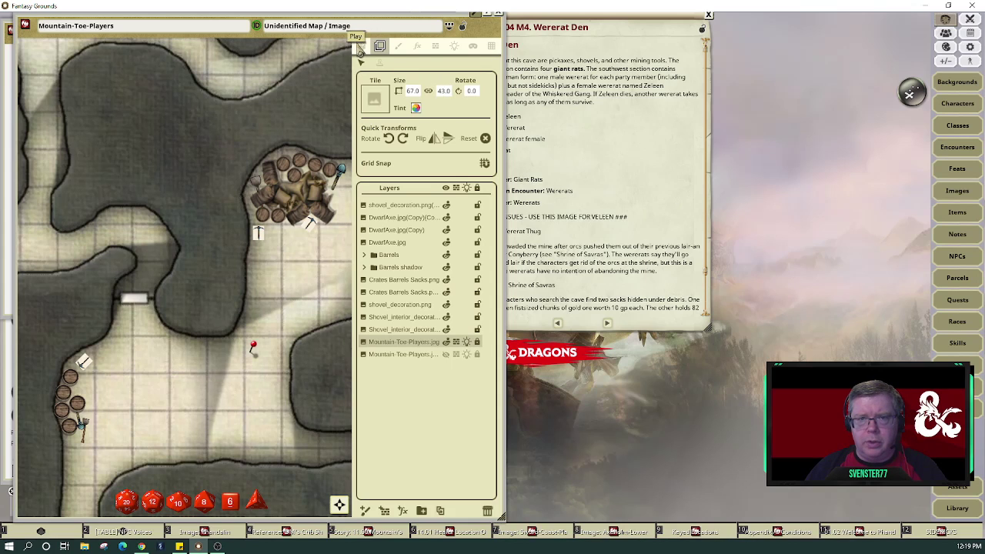
click(360, 47)
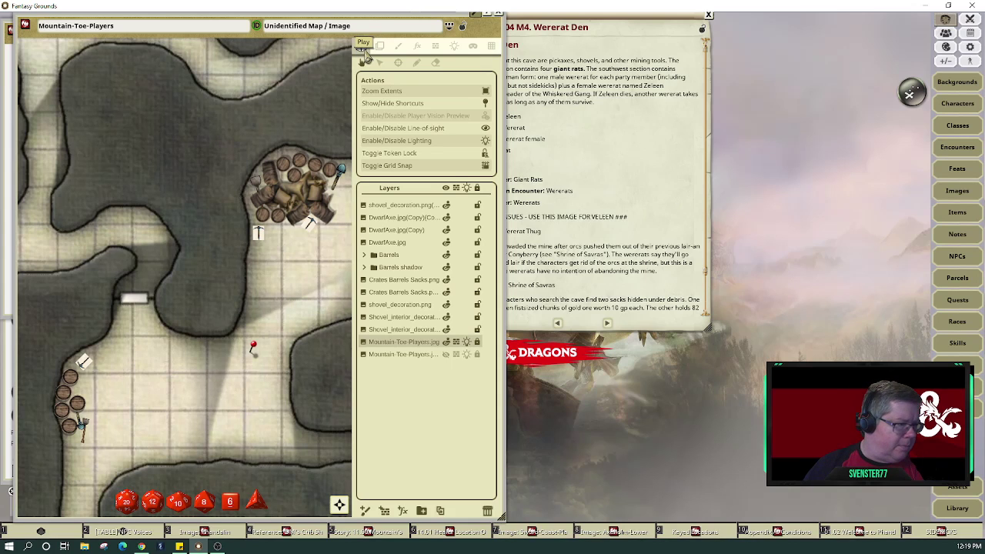
click(454, 48)
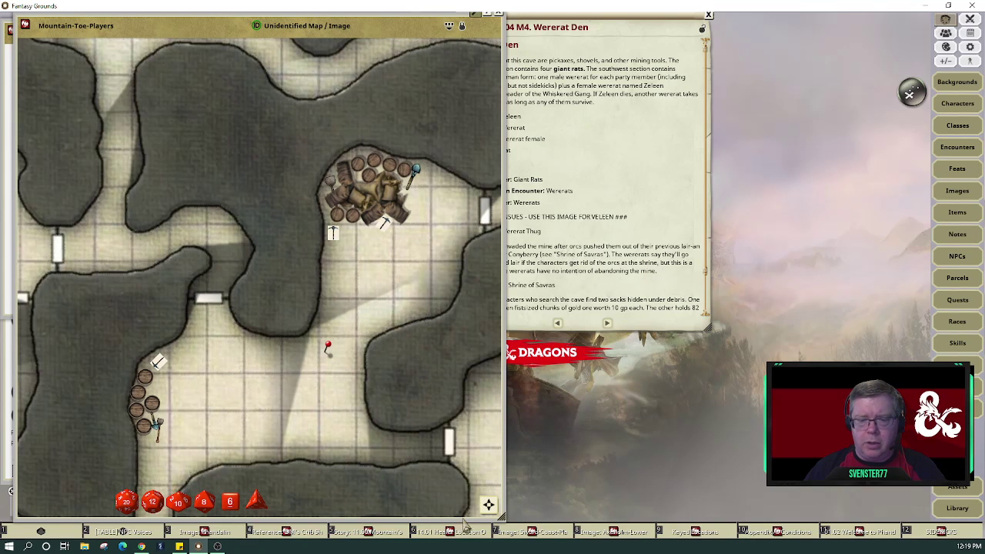
drag(491, 505, 463, 513)
scroll(365, 346, down, 4)
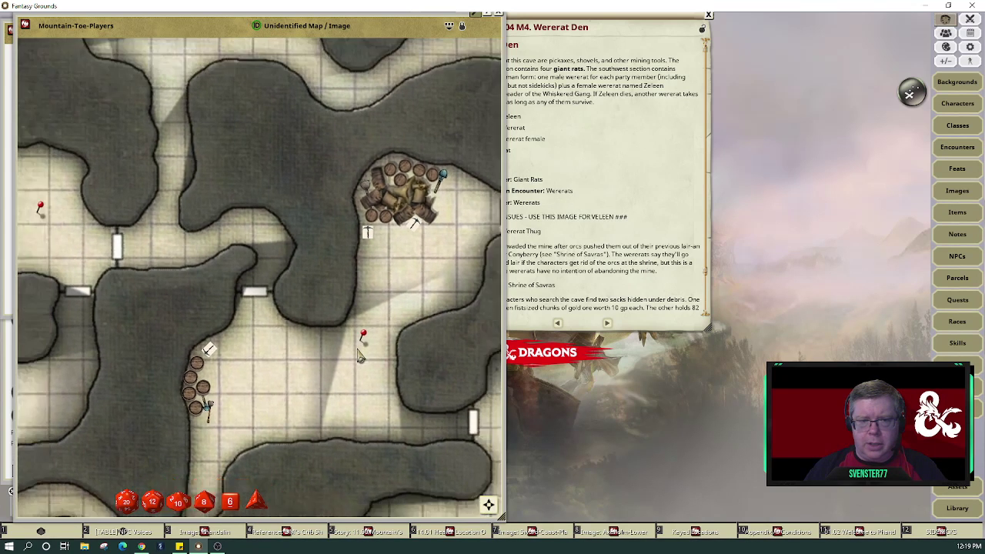
- Move the Mountain-Toe-Players map window clear of the Wererat Den text and widen it to show the whole mine
scroll(359, 353, down, 3)
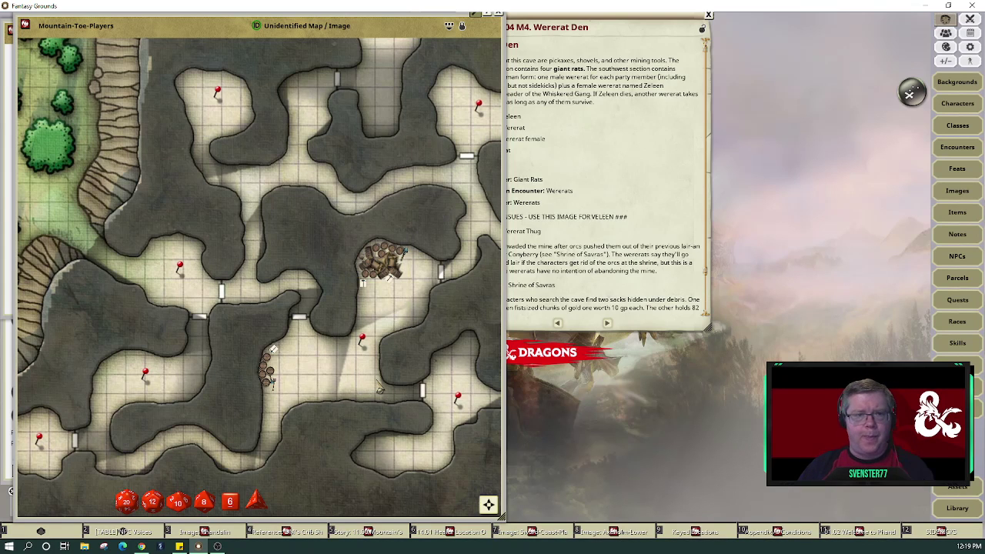
scroll(306, 369, down, 5)
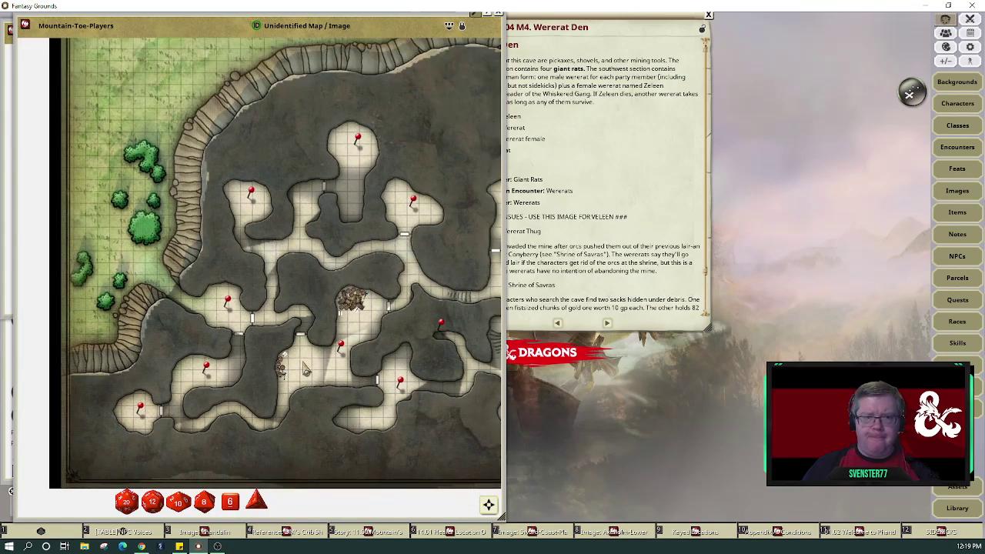
drag(490, 505, 518, 510)
scroll(419, 402, down, 4)
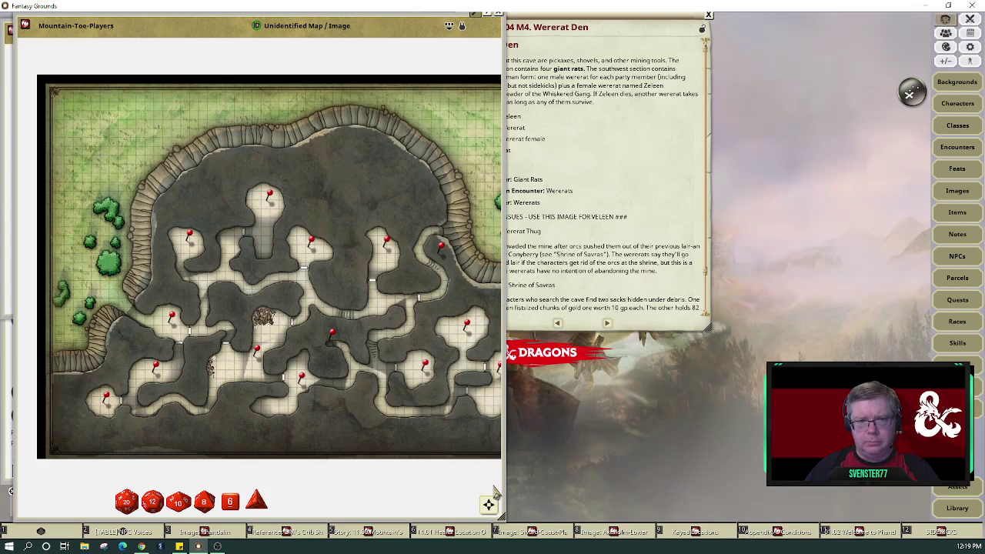
mouse_move(245, 44)
mouse_down()
mouse_move(279, 57)
mouse_move(522, 57)
mouse_up()
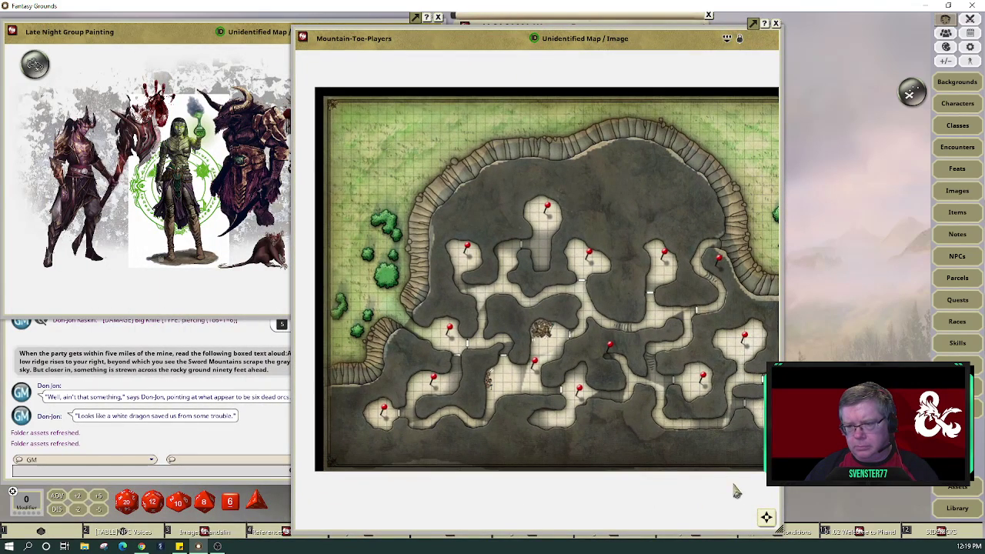
drag(783, 507, 930, 510)
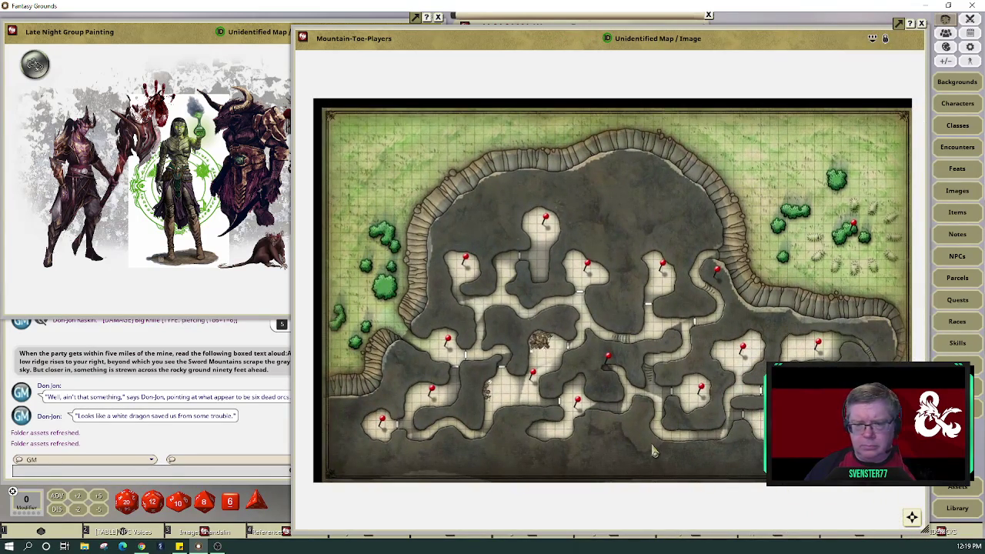
- Unlock the players' map and pin the Guards encounter from the M1 Guard Post entry beside that cave, closing the entry
click(885, 39)
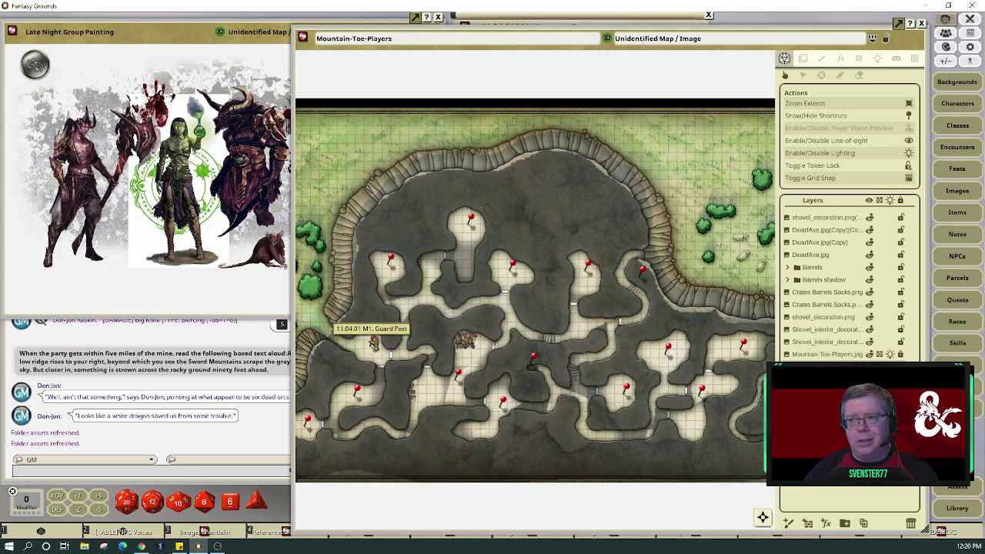
double_click(372, 341)
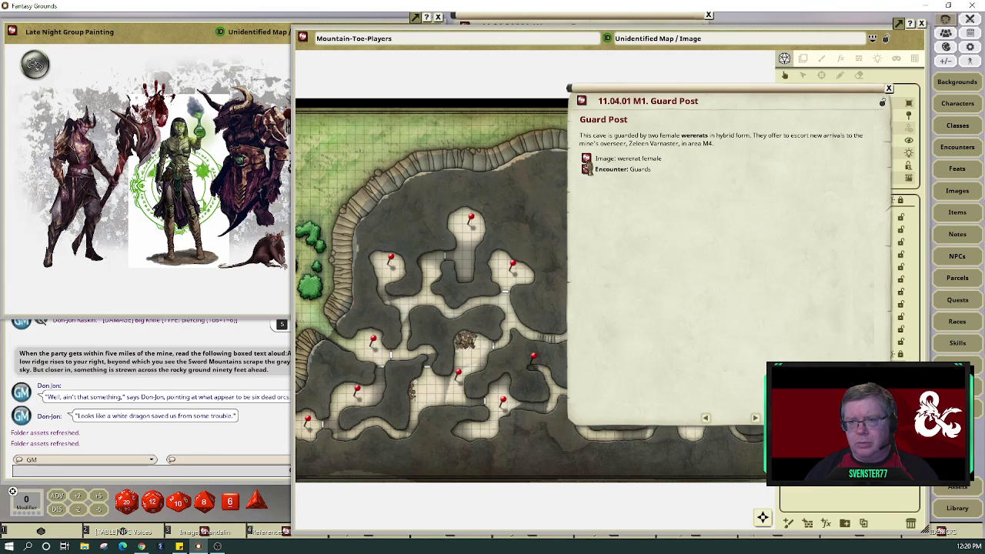
drag(580, 164, 368, 317)
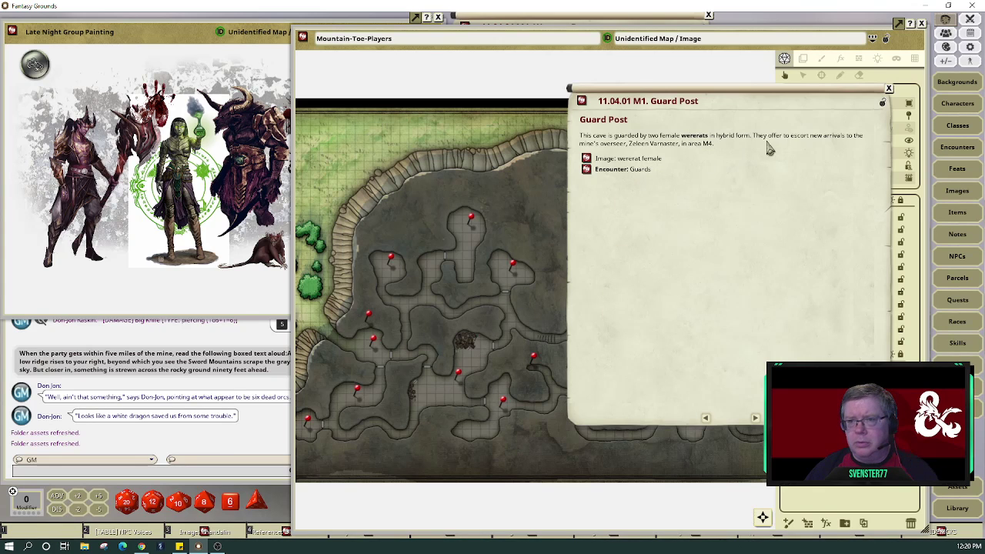
click(888, 90)
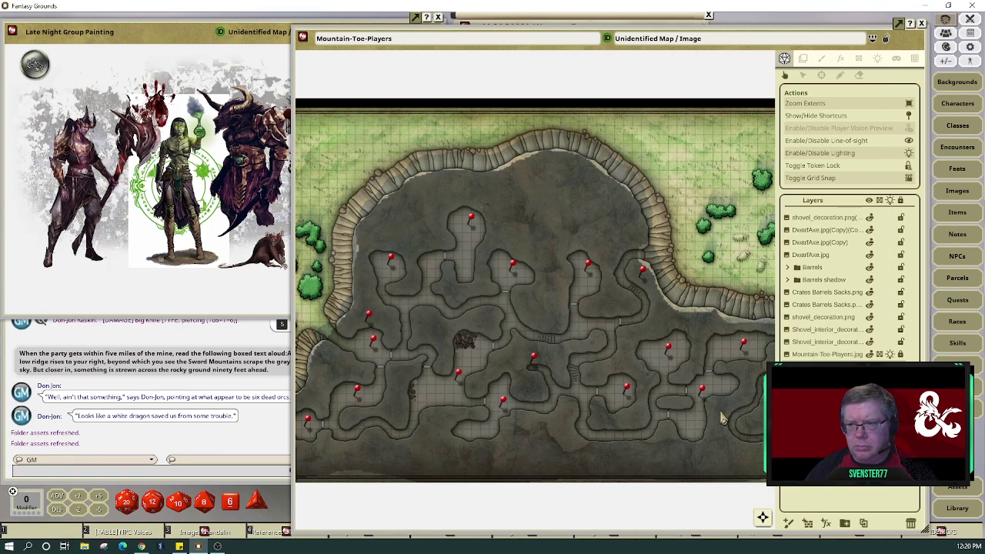
- Preview the Mountain-Toe-Players layer with player vision, comparing it with lighting off and on, and check the placed lights
click(818, 356)
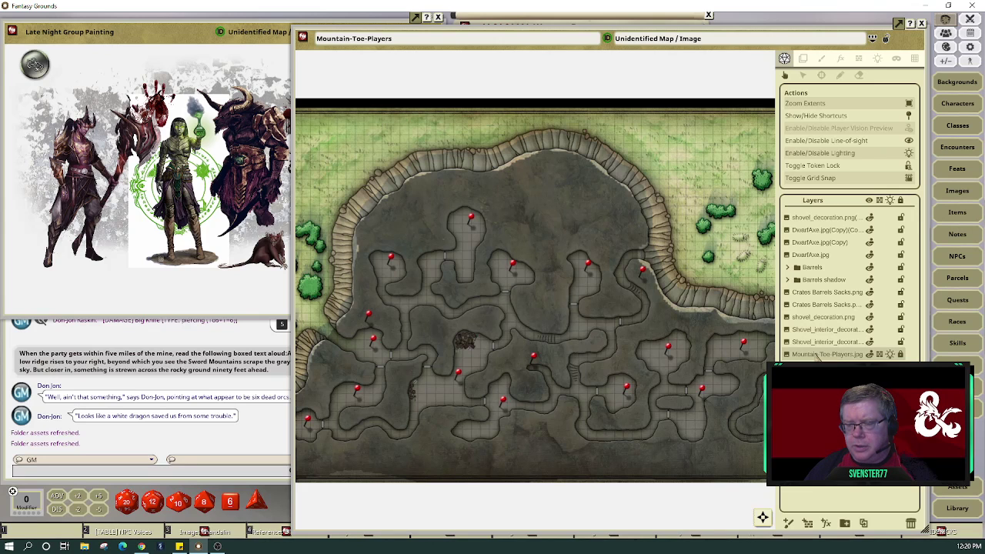
click(907, 128)
click(907, 154)
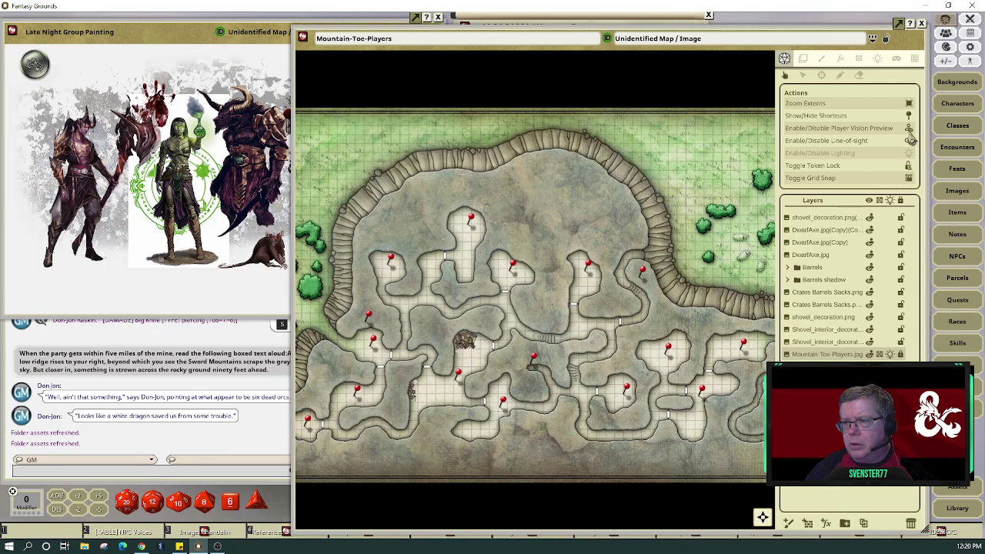
click(911, 159)
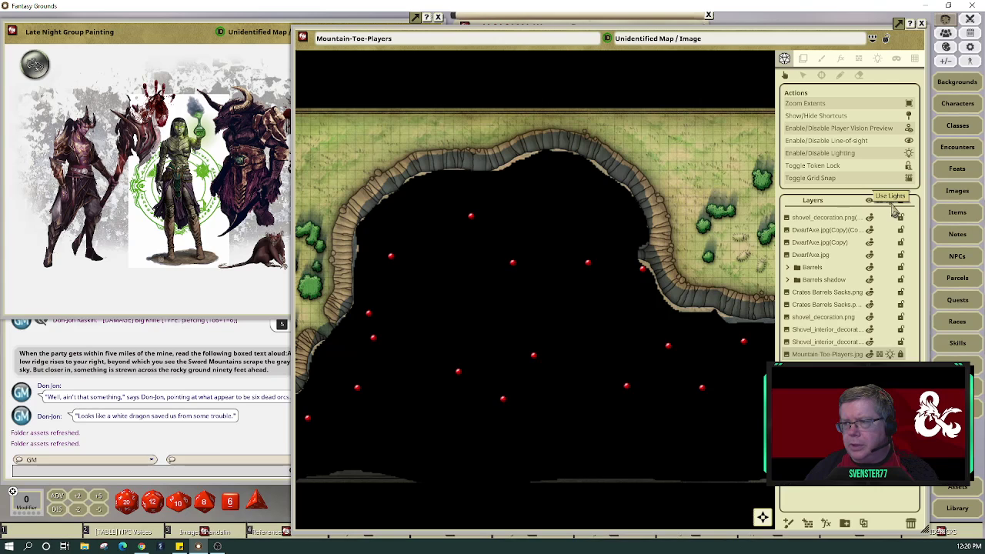
click(878, 59)
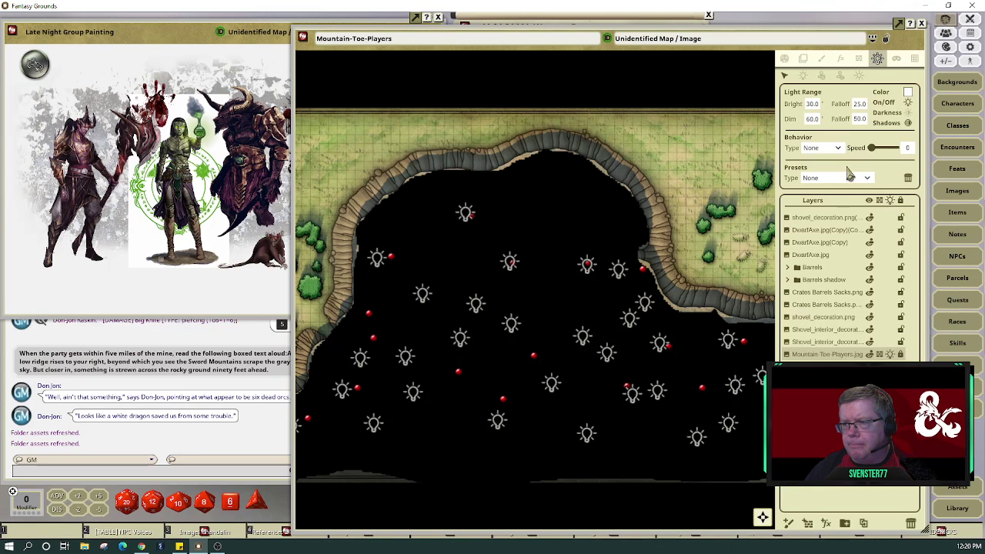
click(785, 60)
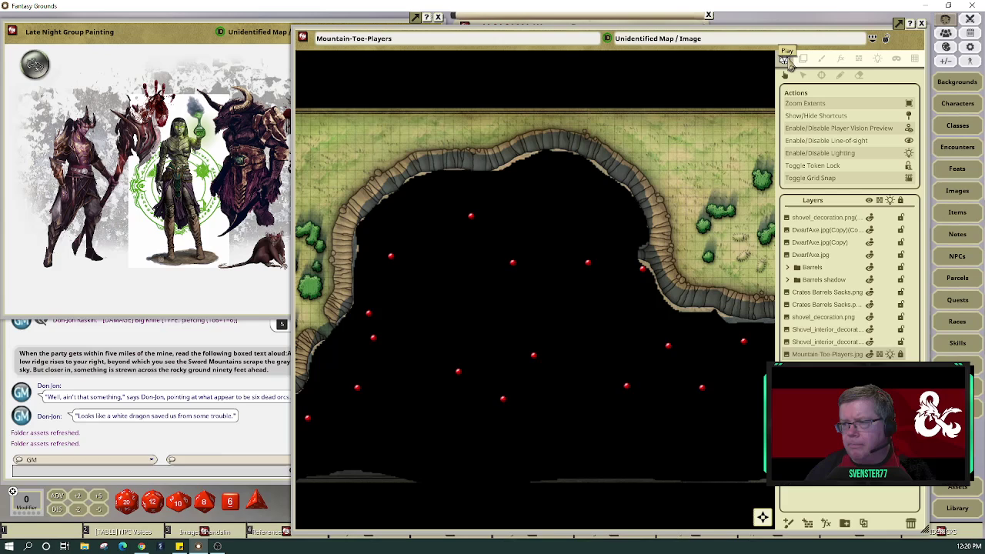
- Leave the player vision preview and compare the map with line of sight and lighting each switched off and back on
click(909, 141)
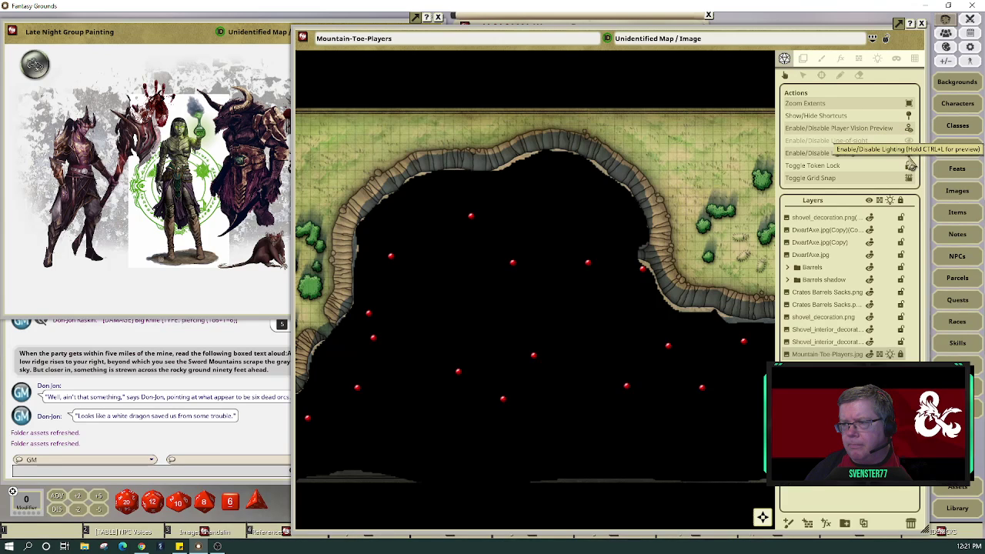
click(909, 129)
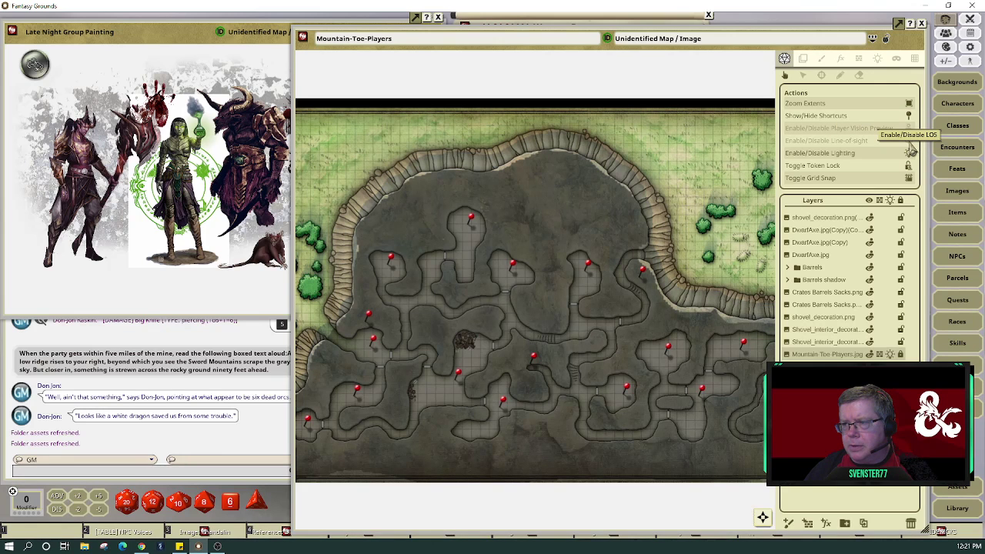
click(909, 146)
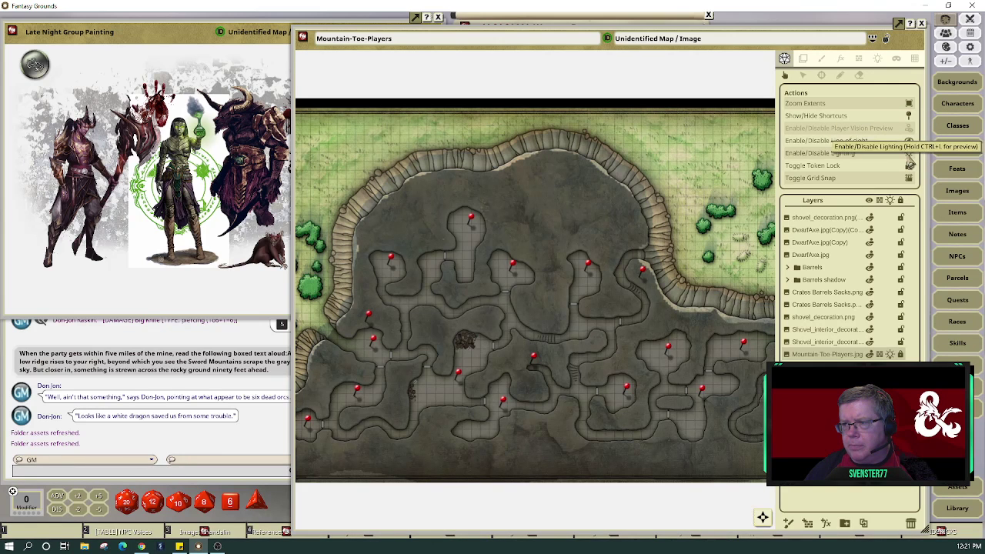
click(908, 157)
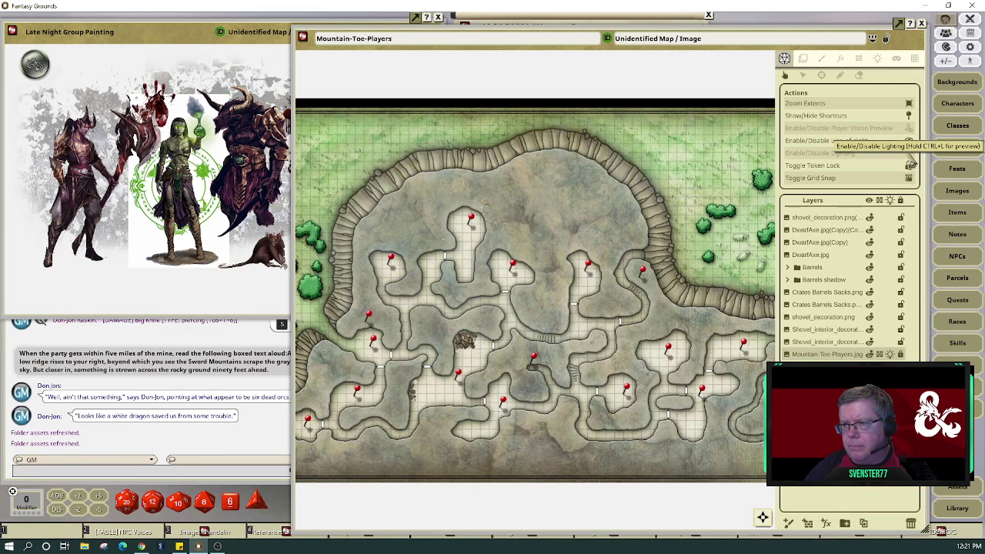
click(909, 157)
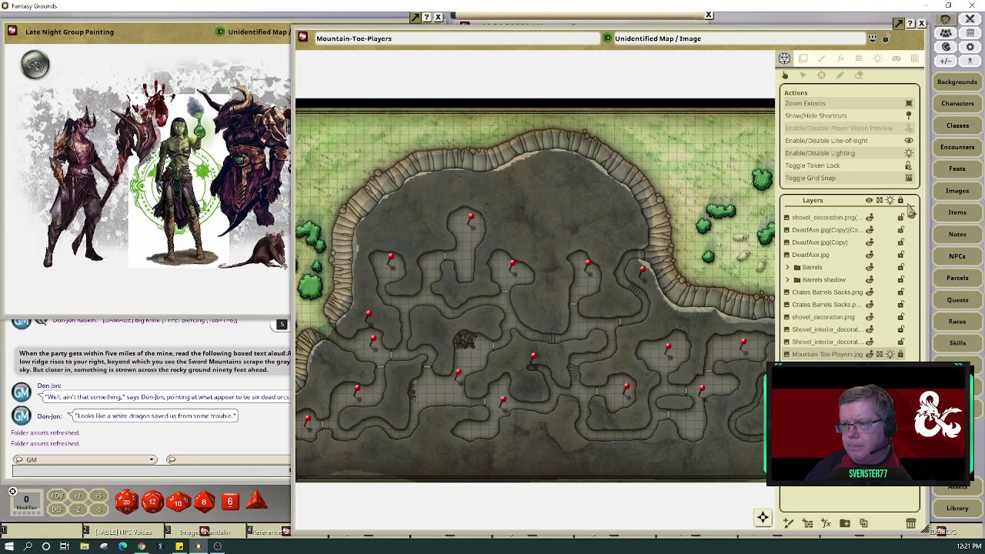
- Inspect the range and behavior settings of the lights in the mine's northern caves
click(877, 59)
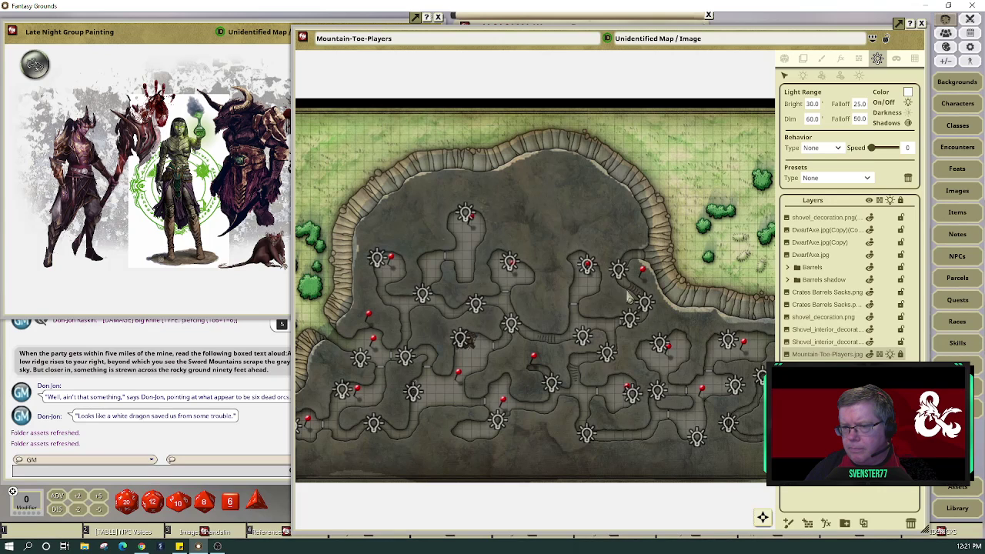
click(511, 263)
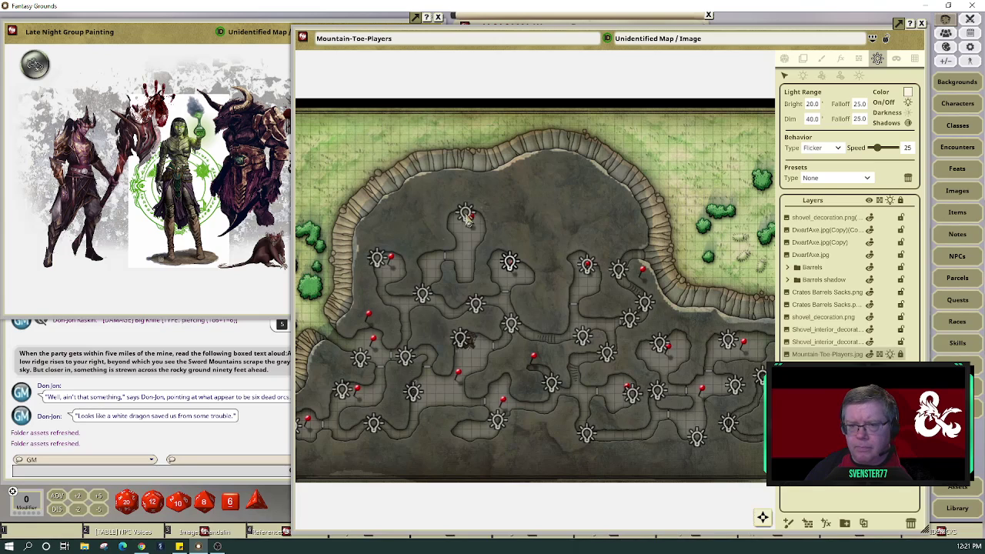
click(466, 215)
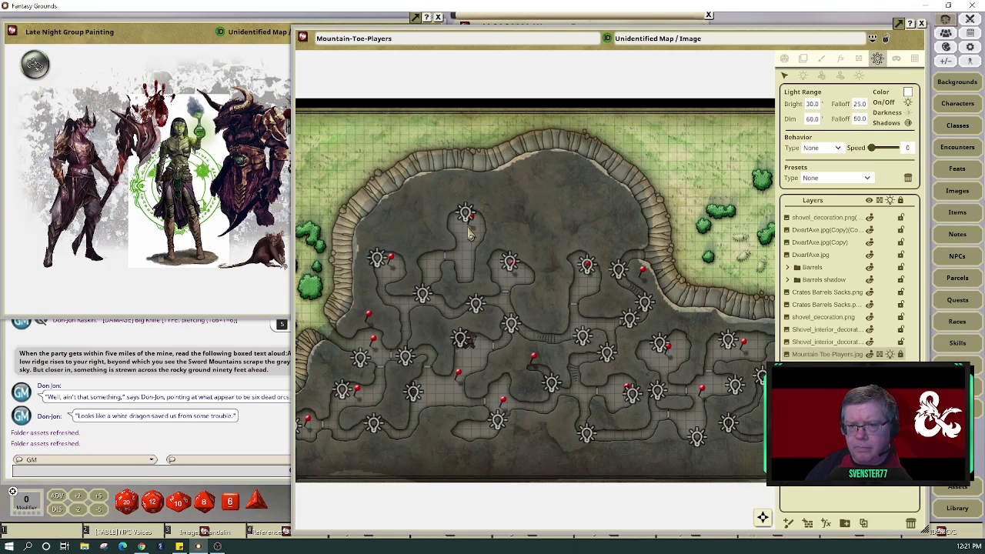
click(468, 217)
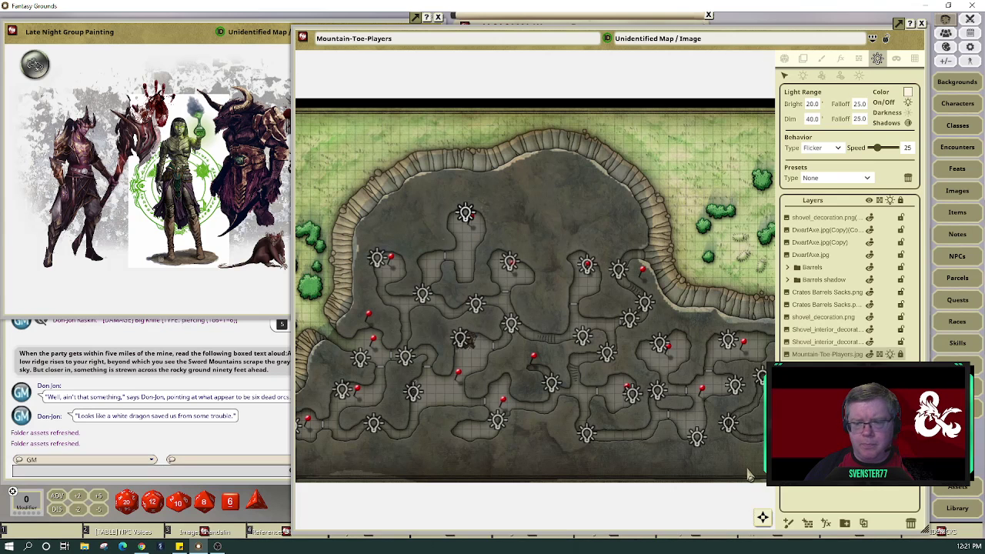
drag(766, 518, 684, 490)
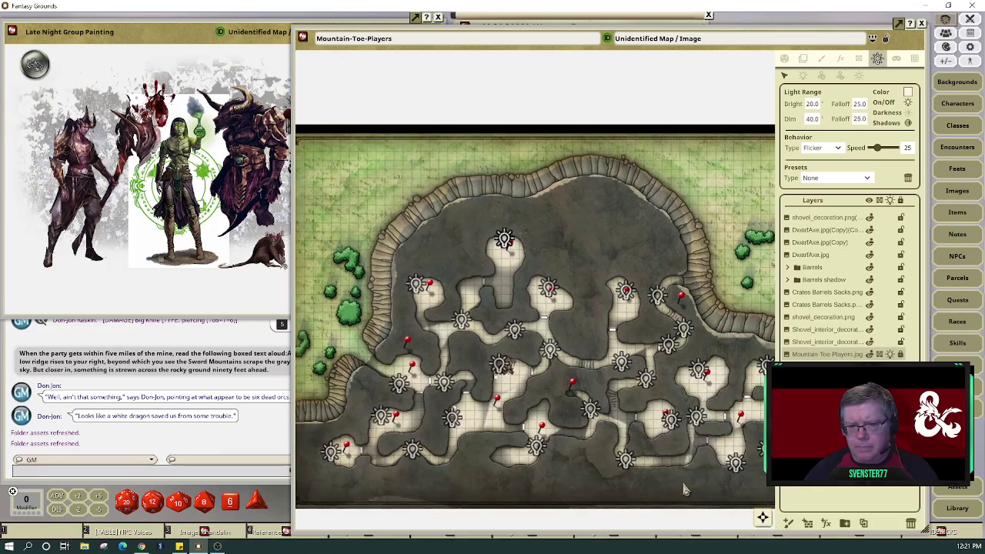
scroll(673, 486, down, 1)
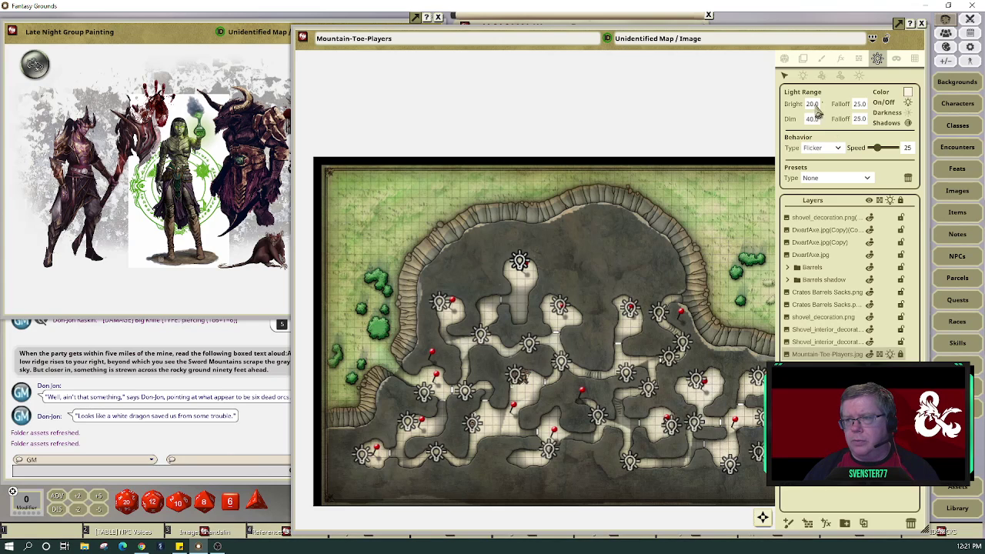
- Return the map to play mode and check it once with the player vision preview on, then off
click(784, 60)
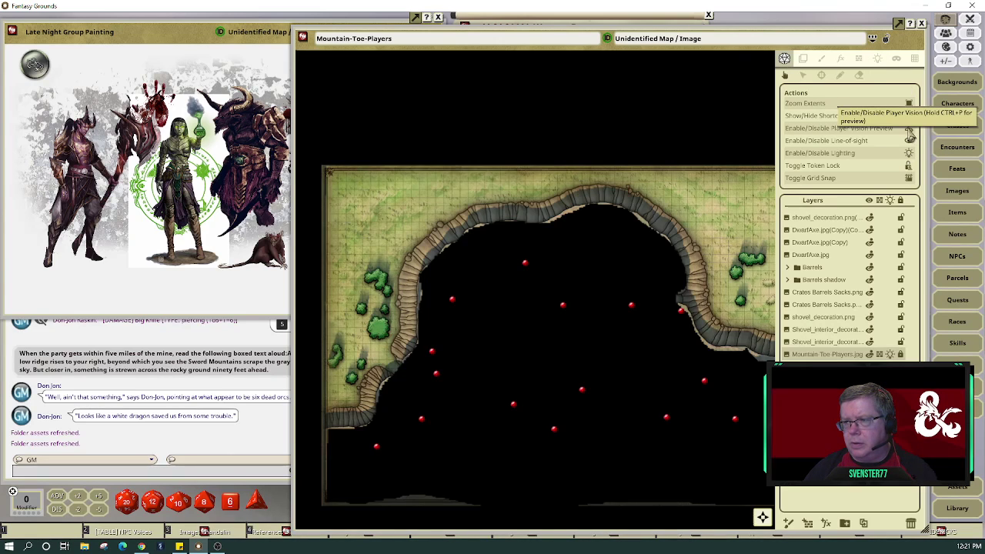
click(910, 131)
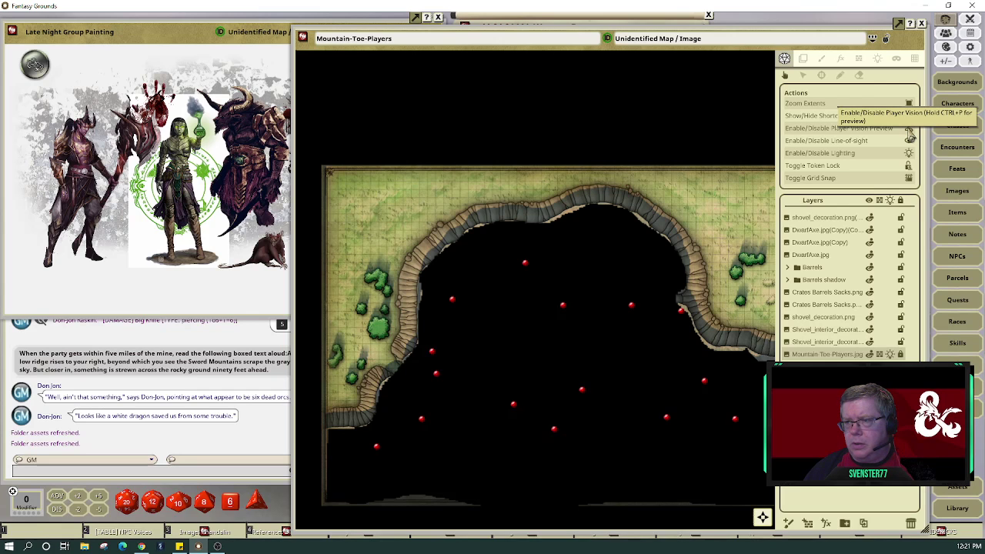
click(909, 134)
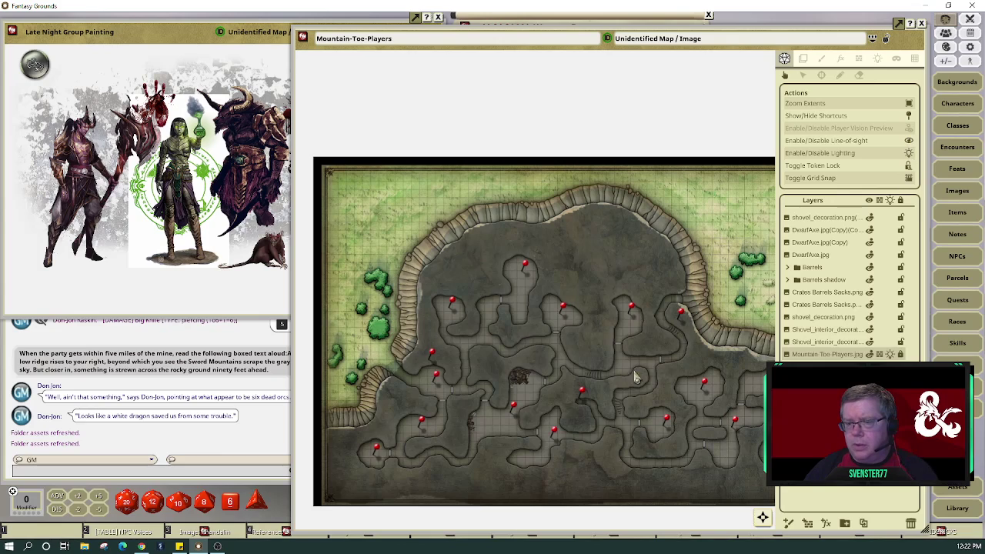
drag(759, 526, 779, 534)
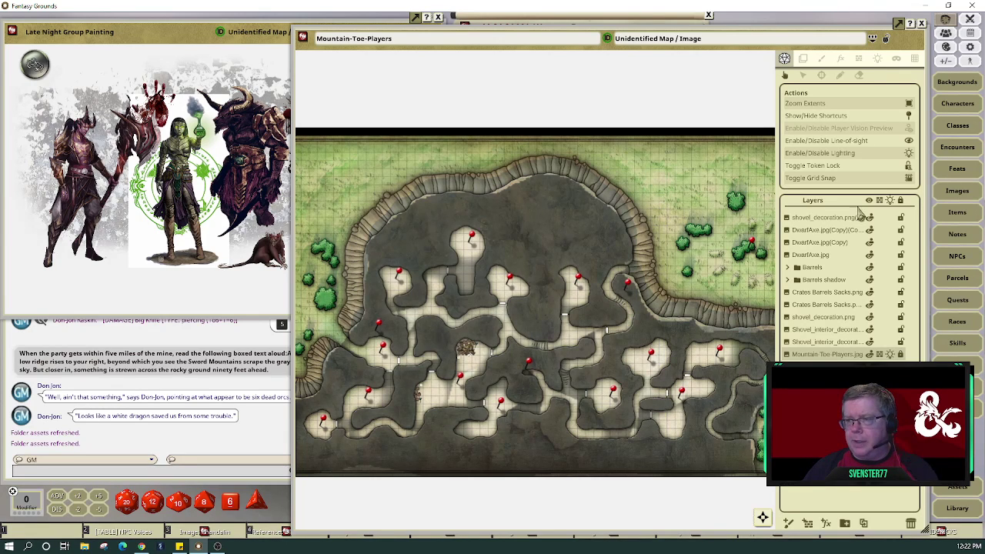
- Try switching a flickering cave light off and back on to compare the mine's lighting
click(878, 59)
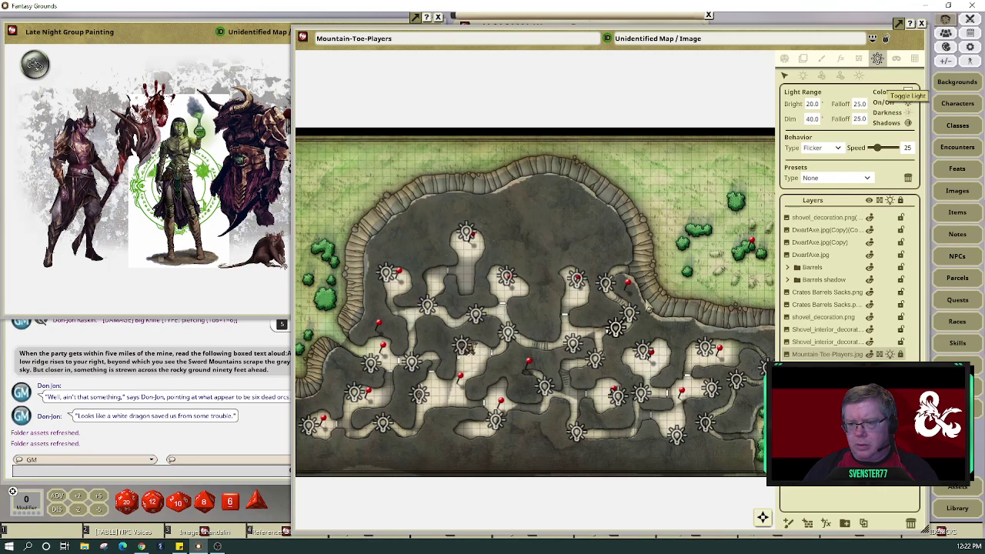
click(909, 106)
click(629, 310)
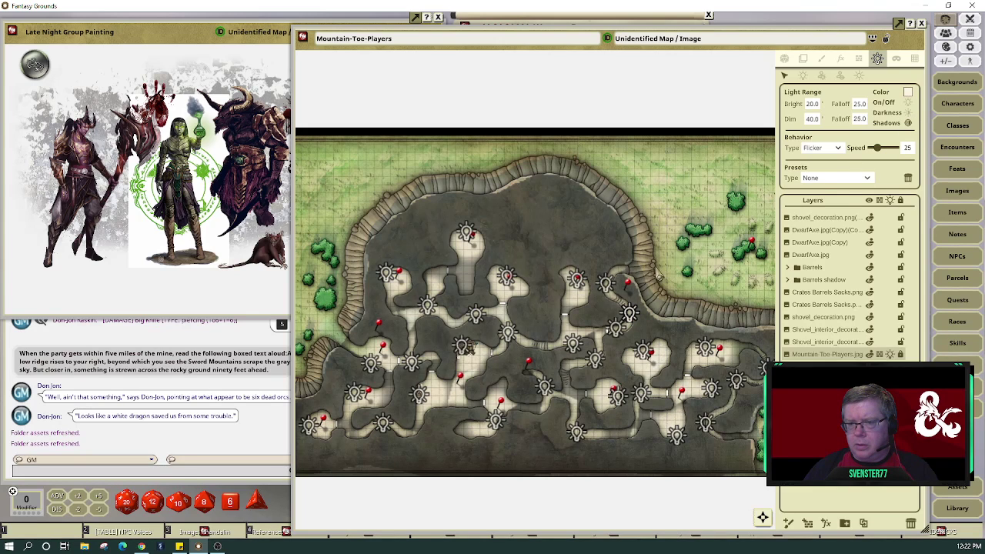
click(909, 105)
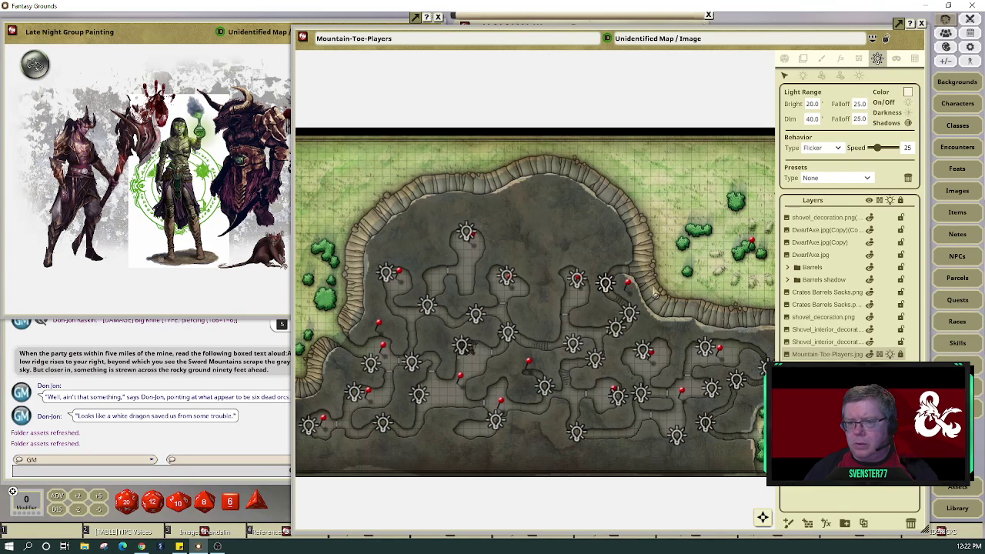
click(763, 518)
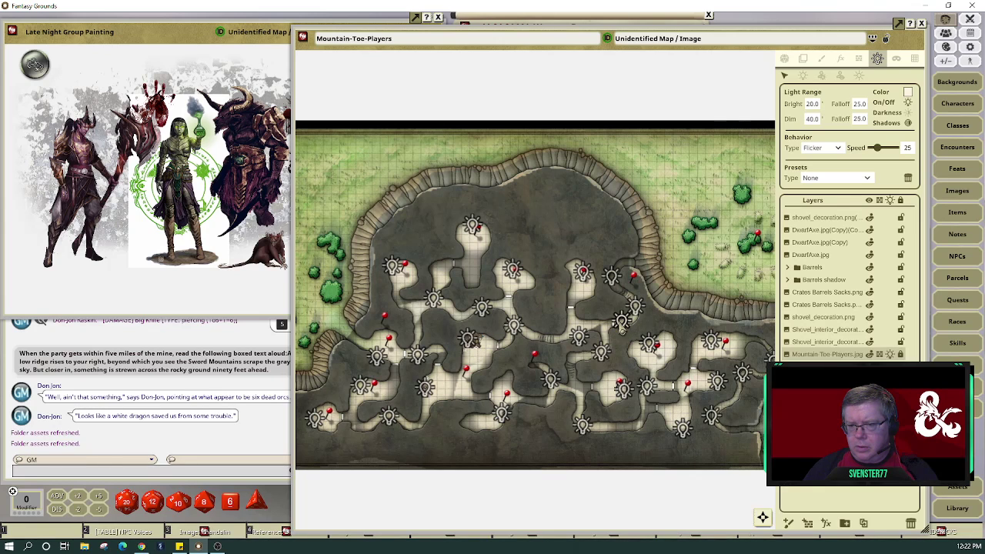
- Recheck the map in play and lighting modes, then lock the players' map and close it
click(784, 58)
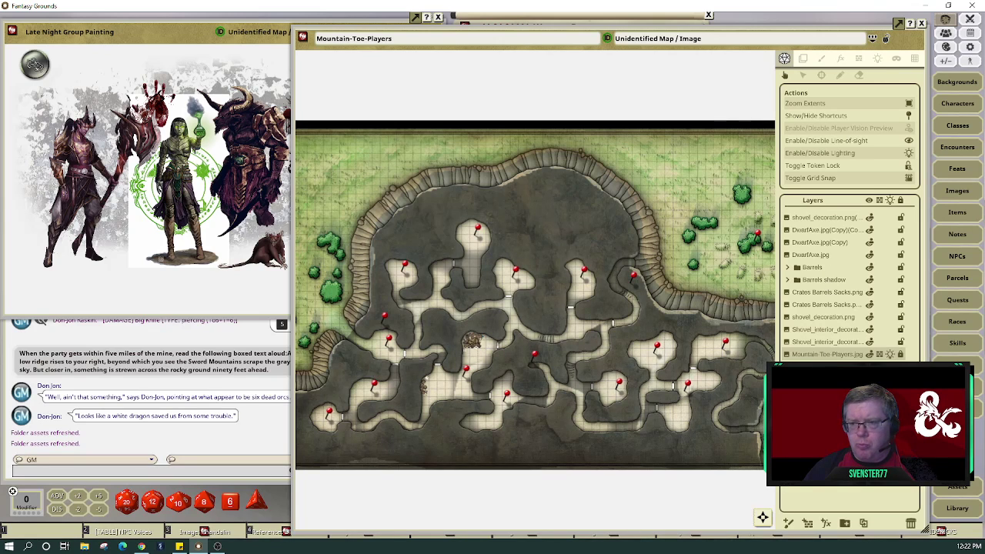
click(878, 59)
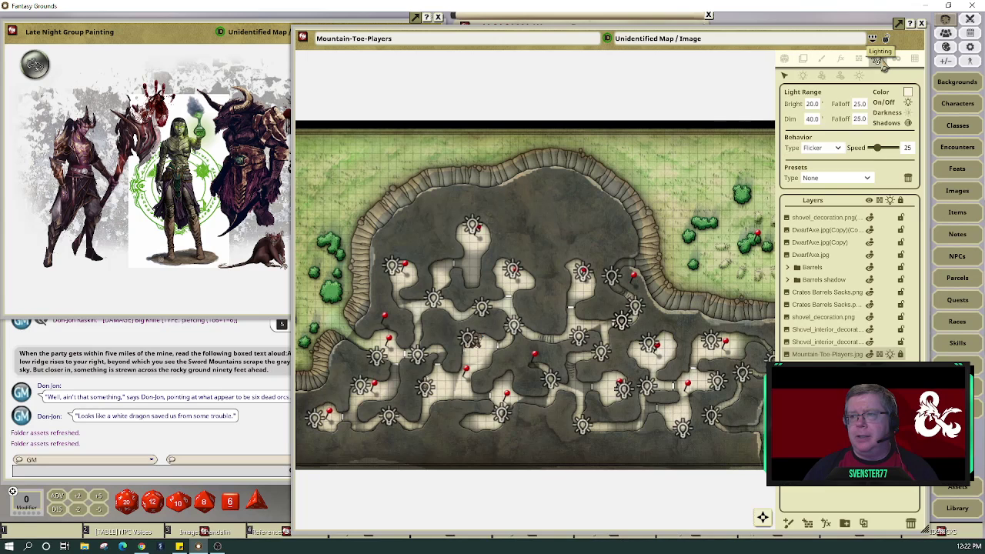
click(885, 39)
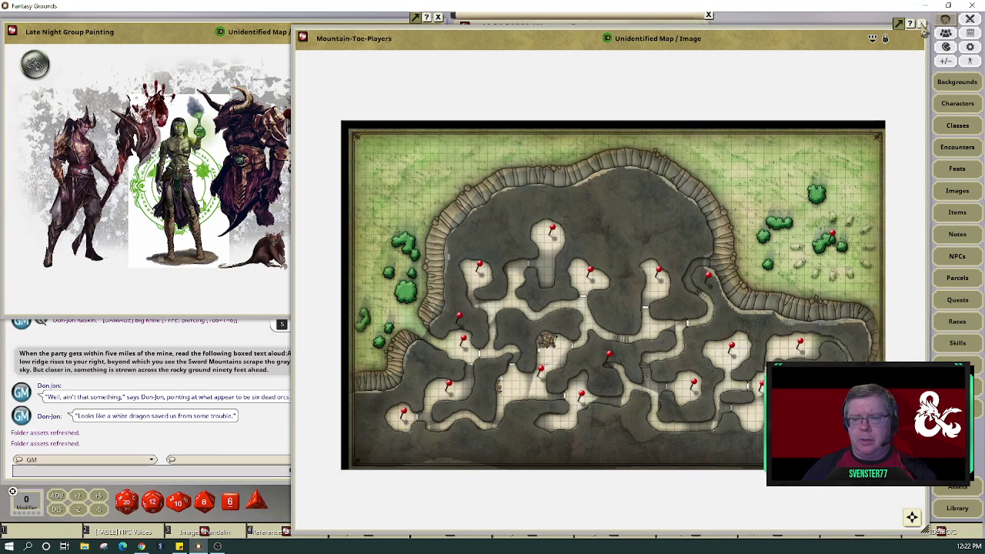
click(923, 24)
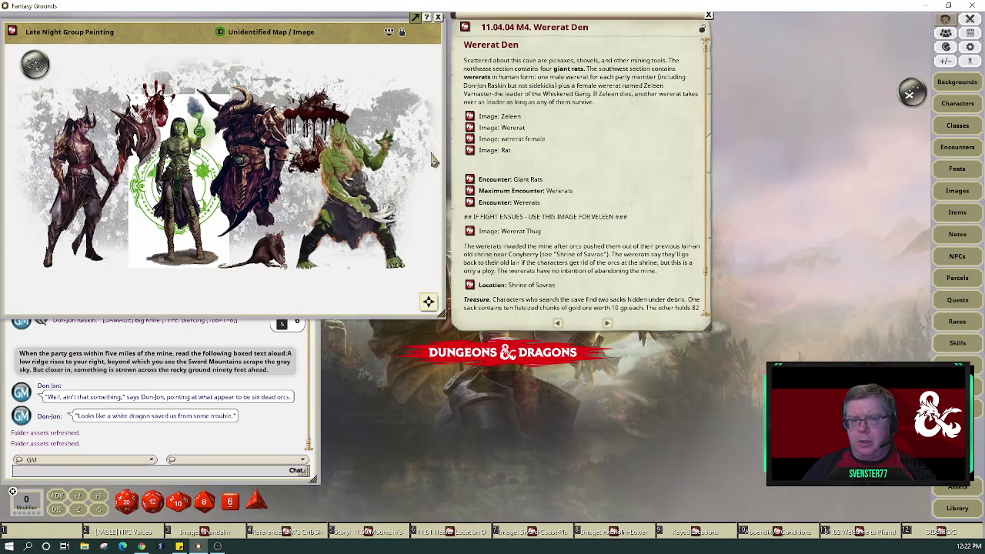
- Move the Late Night Group Painting image window clear of the chat log
mouse_move(186, 48)
mouse_down()
mouse_move(213, 66)
mouse_move(661, 124)
mouse_move(467, 97)
mouse_up()
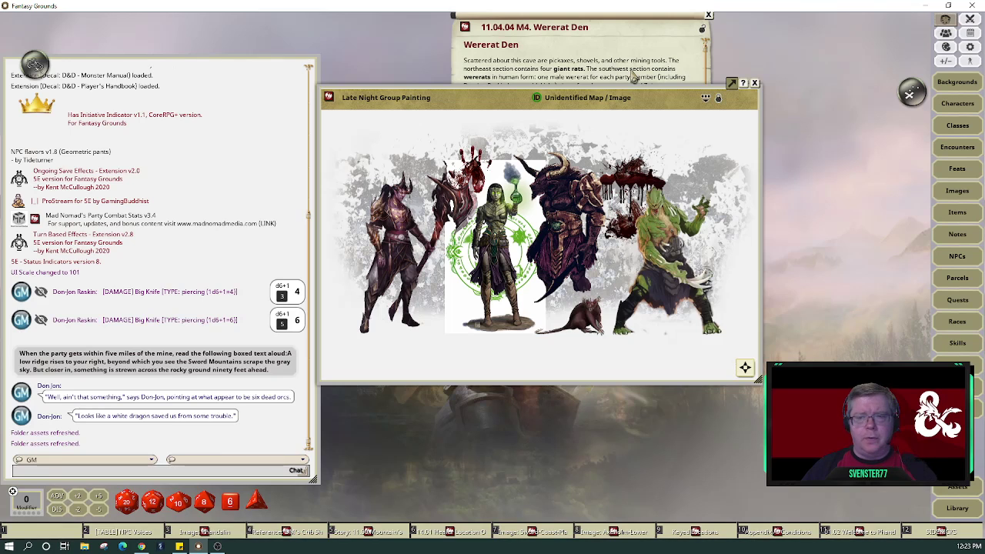
drag(513, 98, 583, 94)
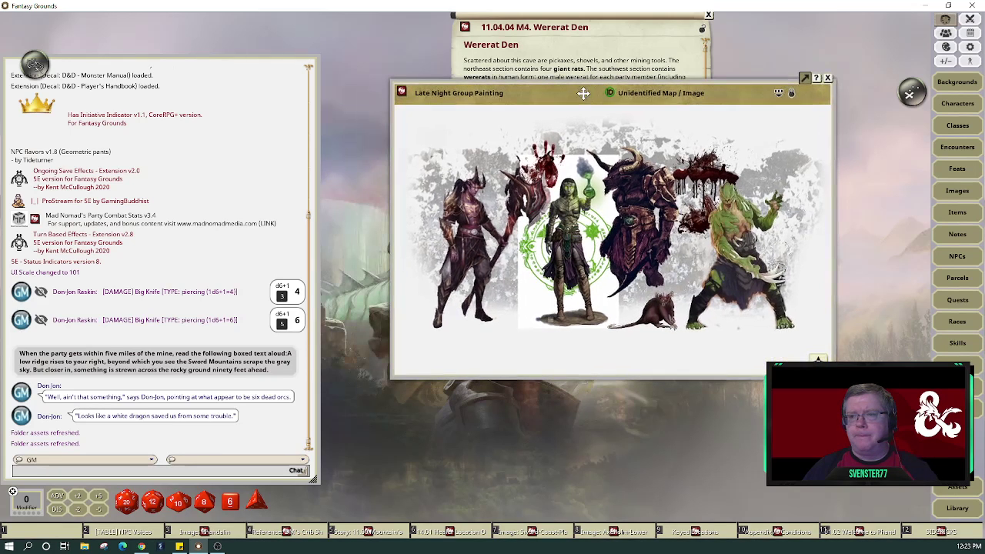